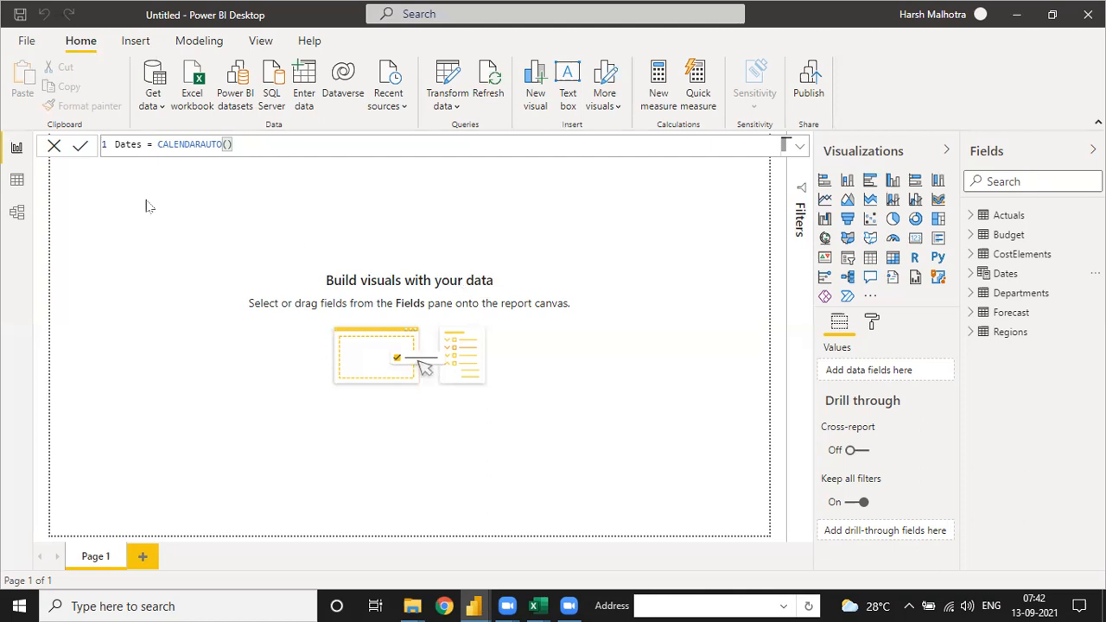
Step: Examine the rows and columns of the Actuals, Budget and Forecast tables in the data view
{"action": "left_click", "coordinate": [17, 180]}
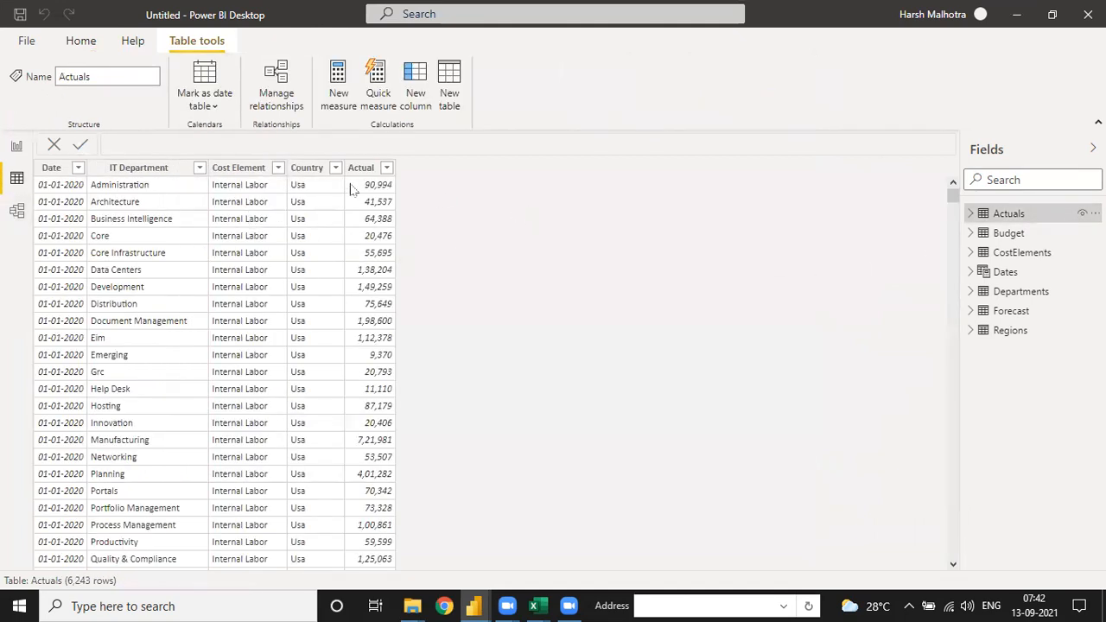
{"action": "scroll", "coordinate": [373, 327], "scroll_direction": "down", "scroll_amount": 1}
{"action": "scroll", "coordinate": [374, 327], "scroll_direction": "down", "scroll_amount": 6}
{"action": "scroll", "coordinate": [575, 303], "scroll_direction": "up", "scroll_amount": 7}
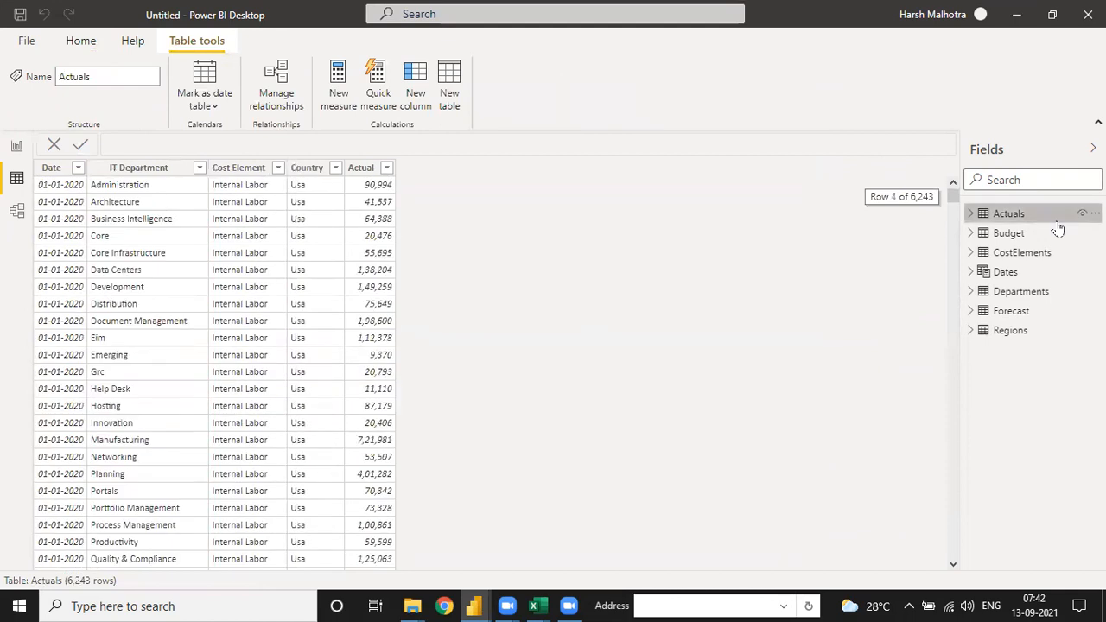
{"action": "left_click", "coordinate": [1009, 233]}
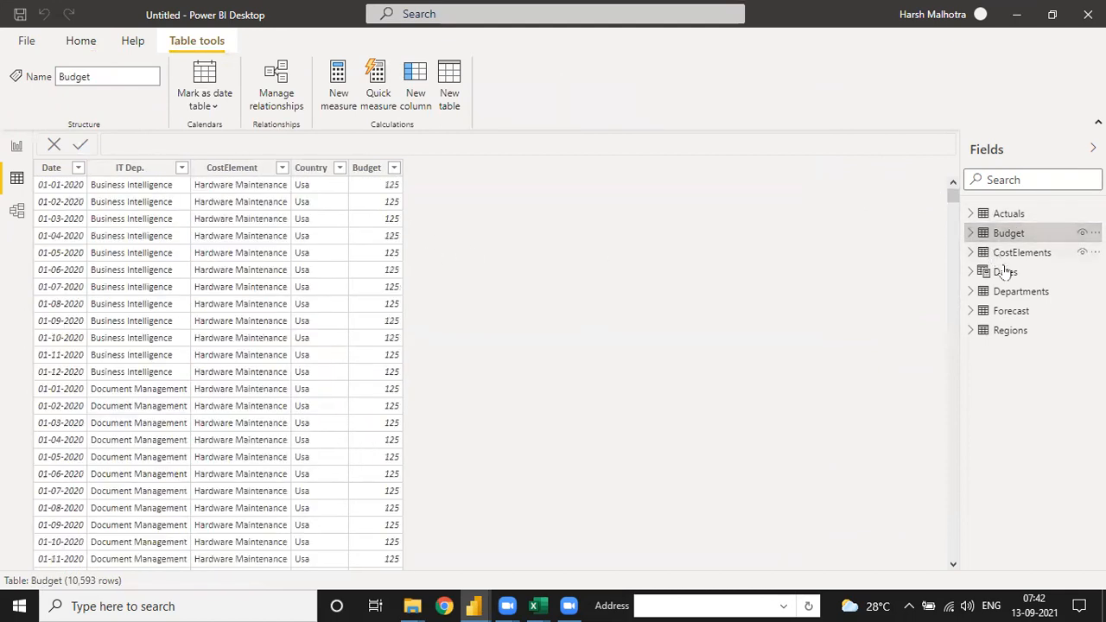
{"action": "left_click", "coordinate": [1012, 312]}
{"action": "scroll", "coordinate": [380, 296], "scroll_direction": "down", "scroll_amount": 20}
{"action": "scroll", "coordinate": [382, 300], "scroll_direction": "up", "scroll_amount": 20}
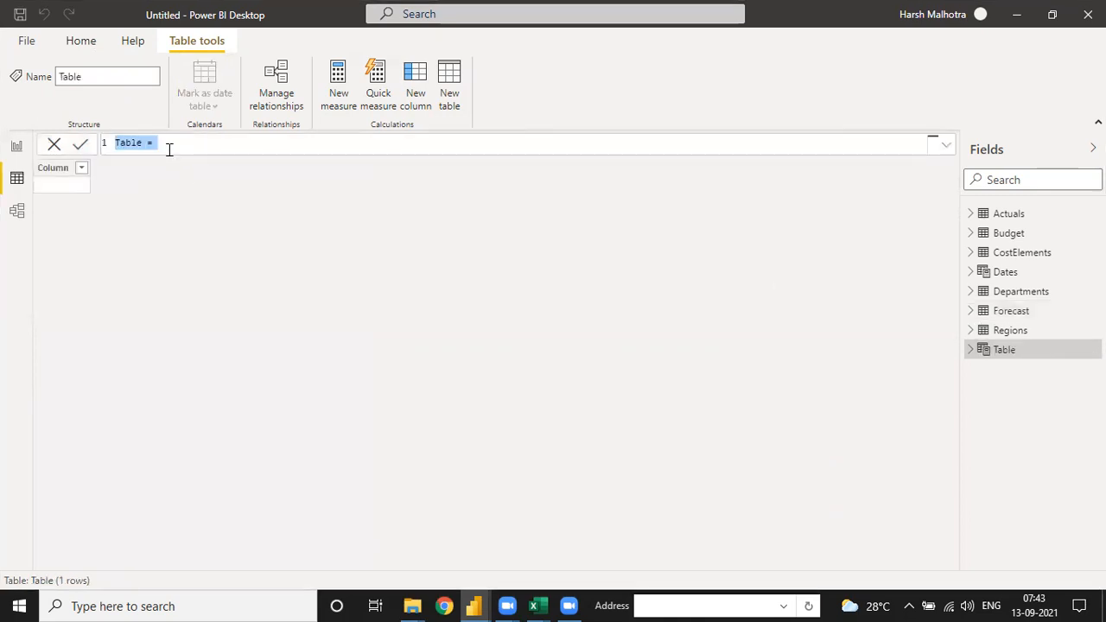
Step: Name the new calculated table Key Measure in its formula
{"action": "left_click", "coordinate": [145, 141]}
{"action": "key", "text": "BackSpace"}
{"action": "key", "text": "BackSpace"}
{"action": "key", "text": "BackSpace"}
{"action": "key", "text": "BackSpace"}
{"action": "key", "text": "BackSpace"}
{"action": "key", "text": "BackSpace"}
{"action": "type", "text": "Key Meas"}
{"action": "key", "text": "BackSpace"}
{"action": "key", "text": "BackSpace"}
{"action": "key", "text": "BackSpace"}
{"action": "type", "text": "easure"}
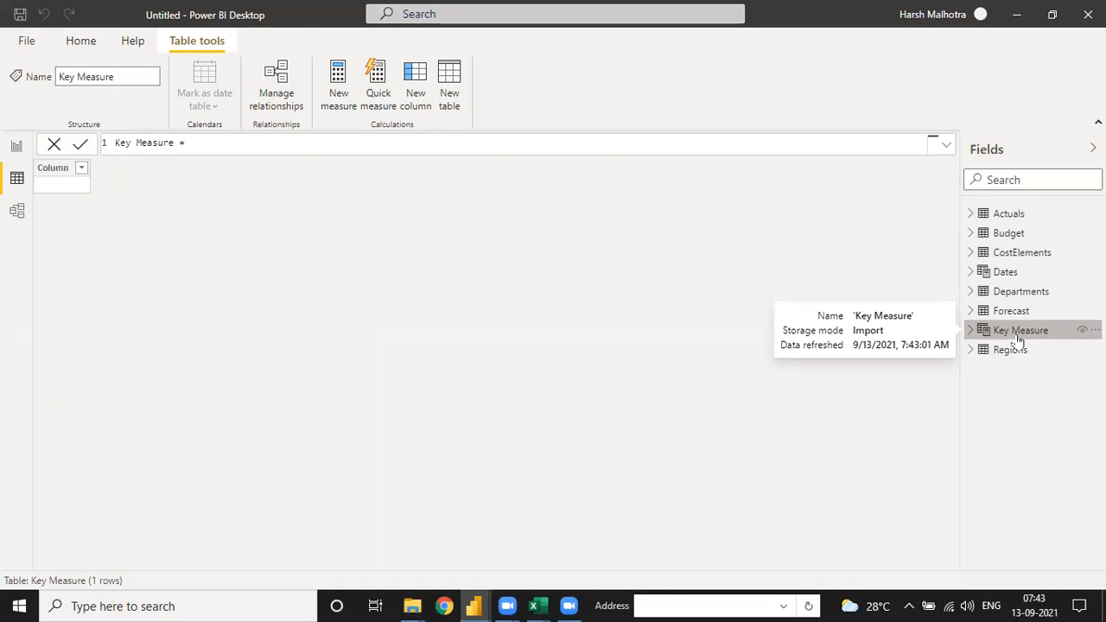
Step: Insert a table visual on report Page 1 and enlarge it across the upper part of the canvas
{"action": "left_click", "coordinate": [17, 147]}
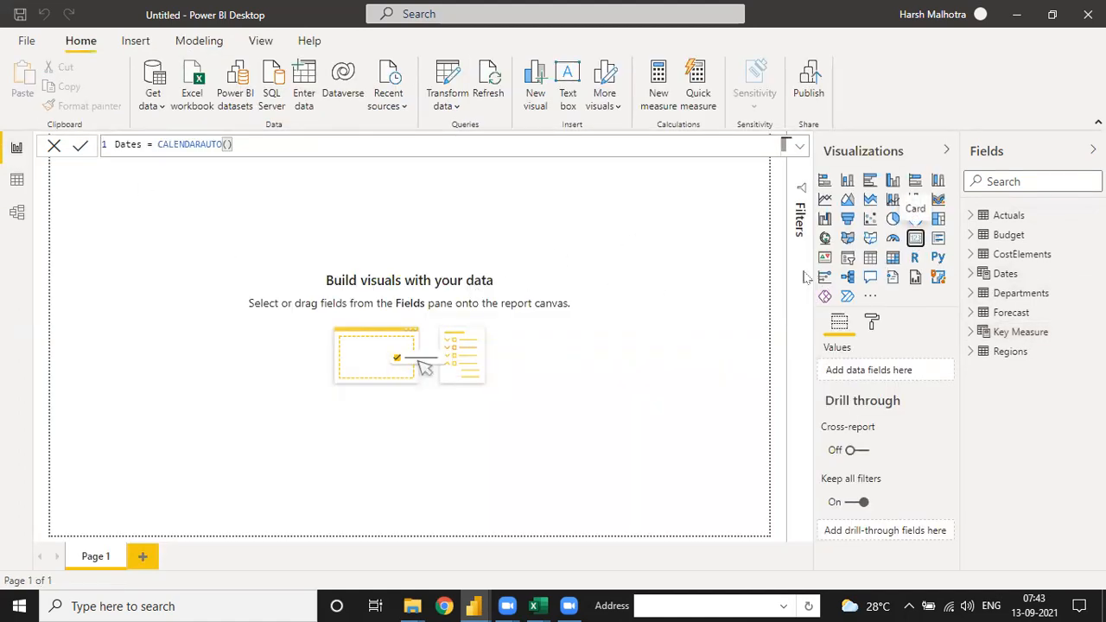
{"action": "left_click", "coordinate": [871, 260]}
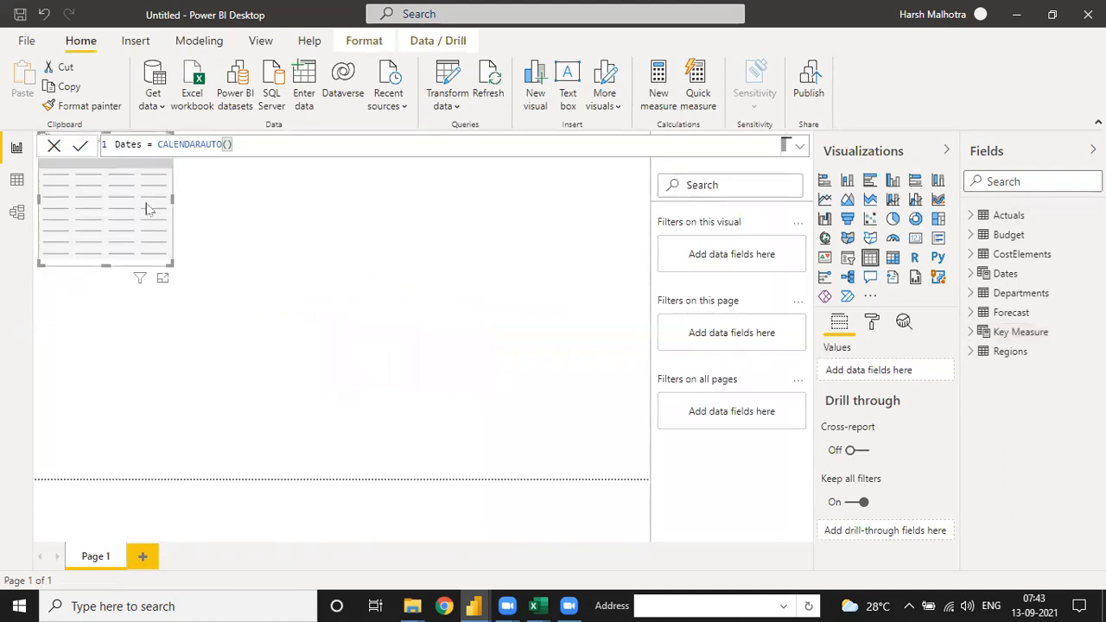
{"action": "left_click_drag", "start_coordinate": [187, 310], "coordinate": [375, 387]}
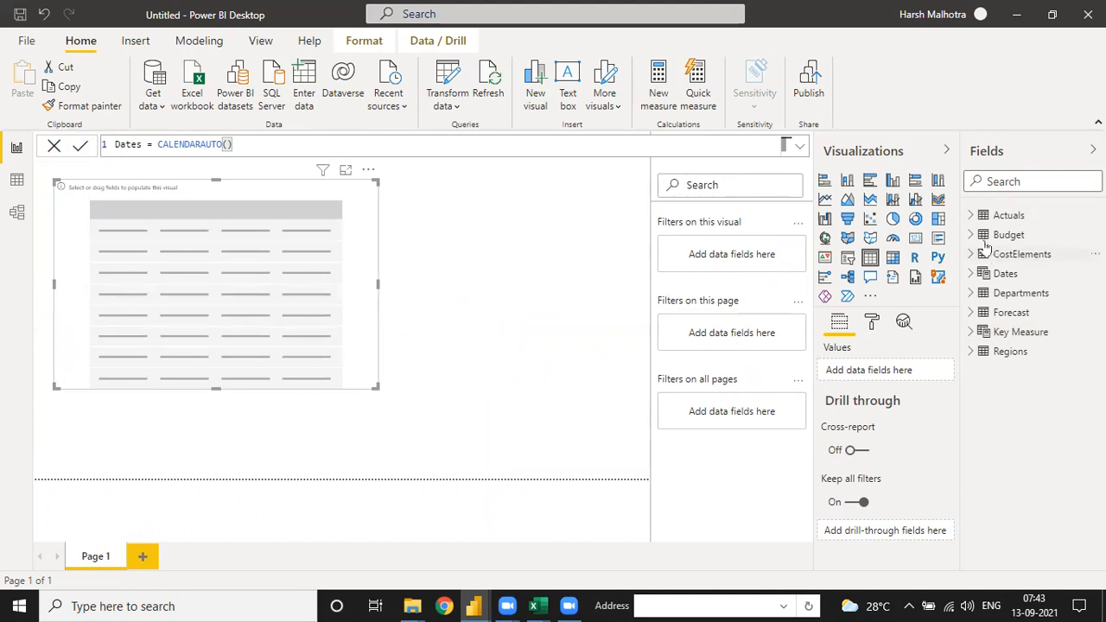
Step: Add Date from the Dates table to the table visual as a plain date instead of a hierarchy, and make the visual taller
{"action": "left_click", "coordinate": [972, 273]}
{"action": "left_click_drag", "start_coordinate": [1033, 294], "coordinate": [320, 376]}
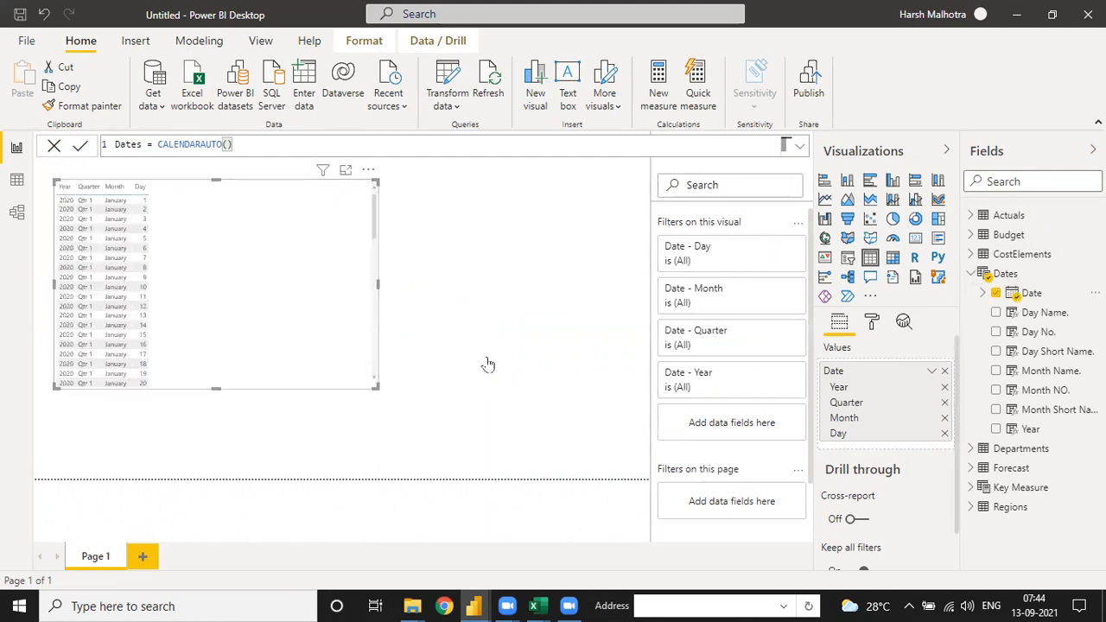
{"action": "left_click", "coordinate": [931, 371]}
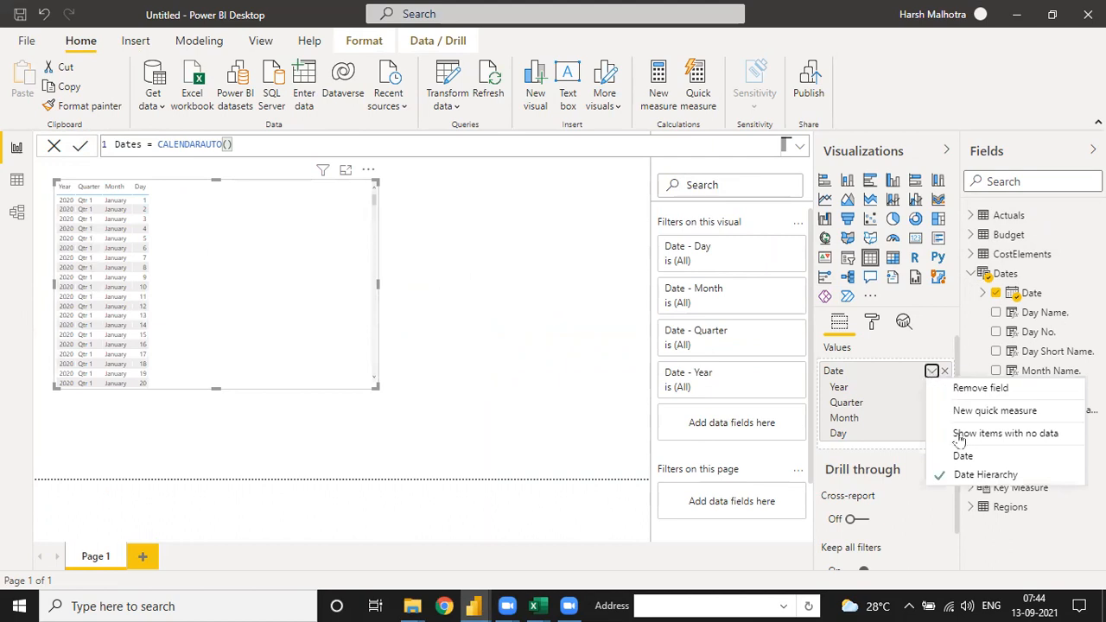
{"action": "left_click", "coordinate": [962, 456]}
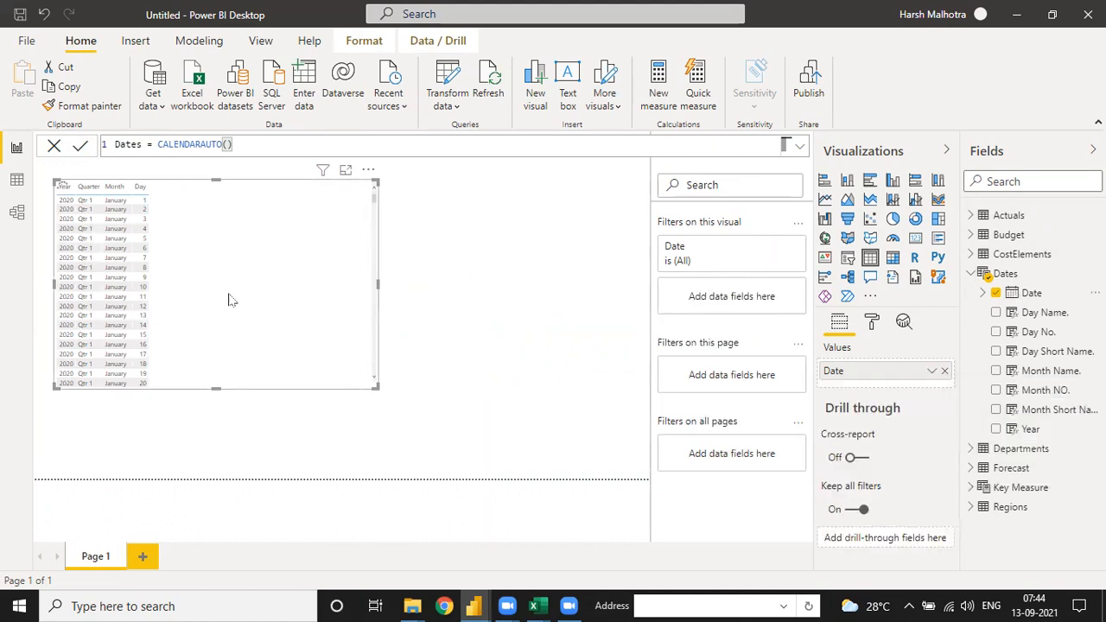
{"action": "left_click_drag", "start_coordinate": [376, 388], "coordinate": [343, 453]}
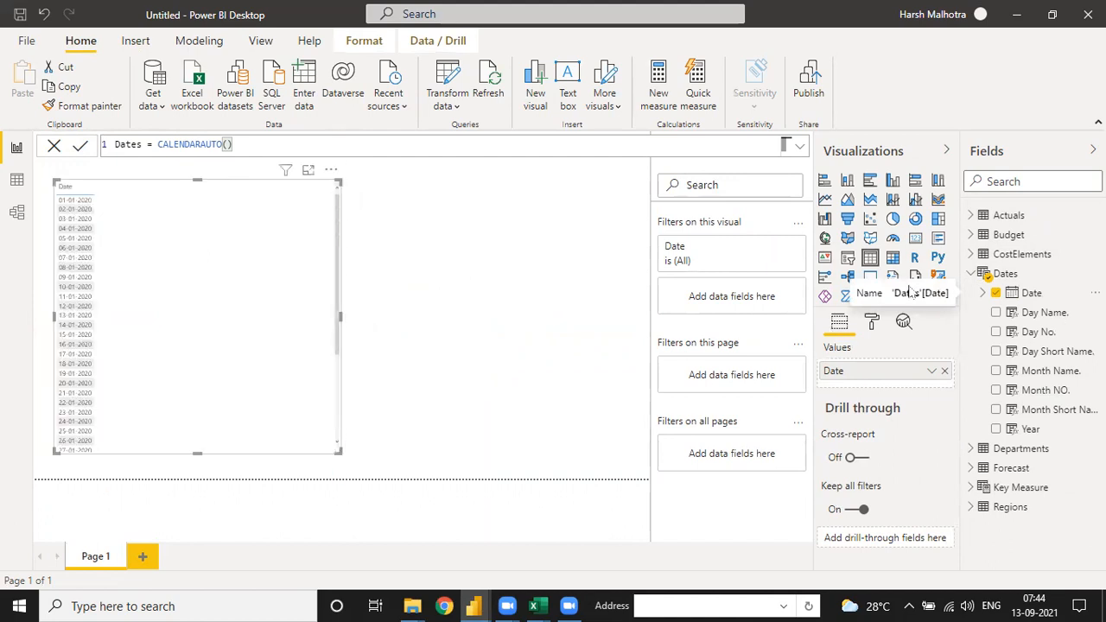
Step: Add the Actual field from the Actuals table to the table visual and check its aggregation options
{"action": "left_click", "coordinate": [971, 216]}
{"action": "left_click_drag", "start_coordinate": [1035, 235], "coordinate": [260, 247]}
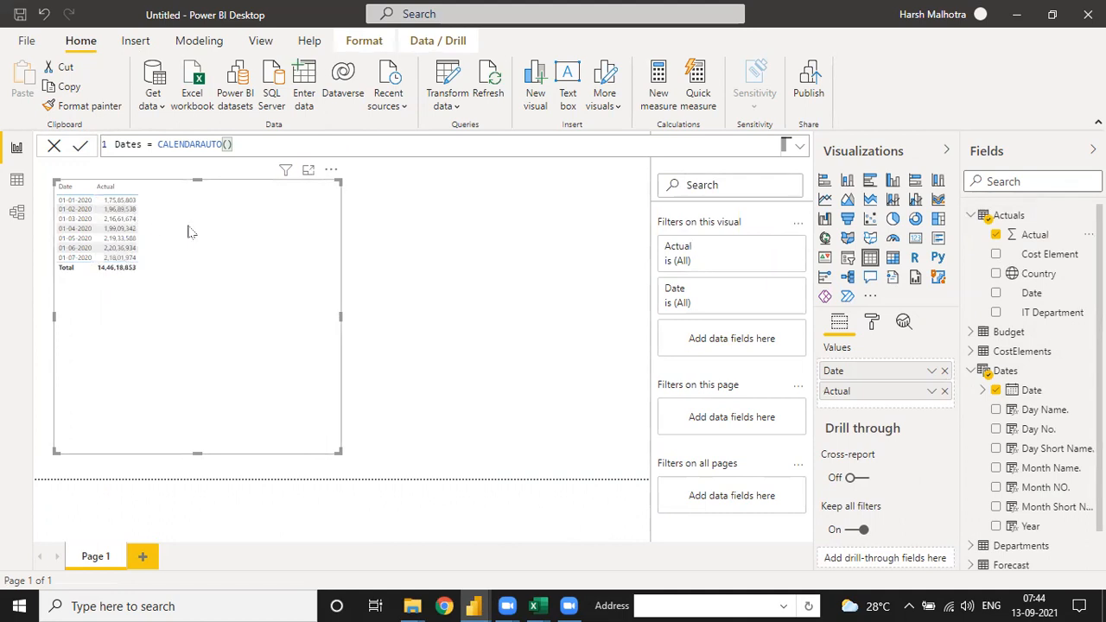
{"action": "left_click", "coordinate": [931, 393]}
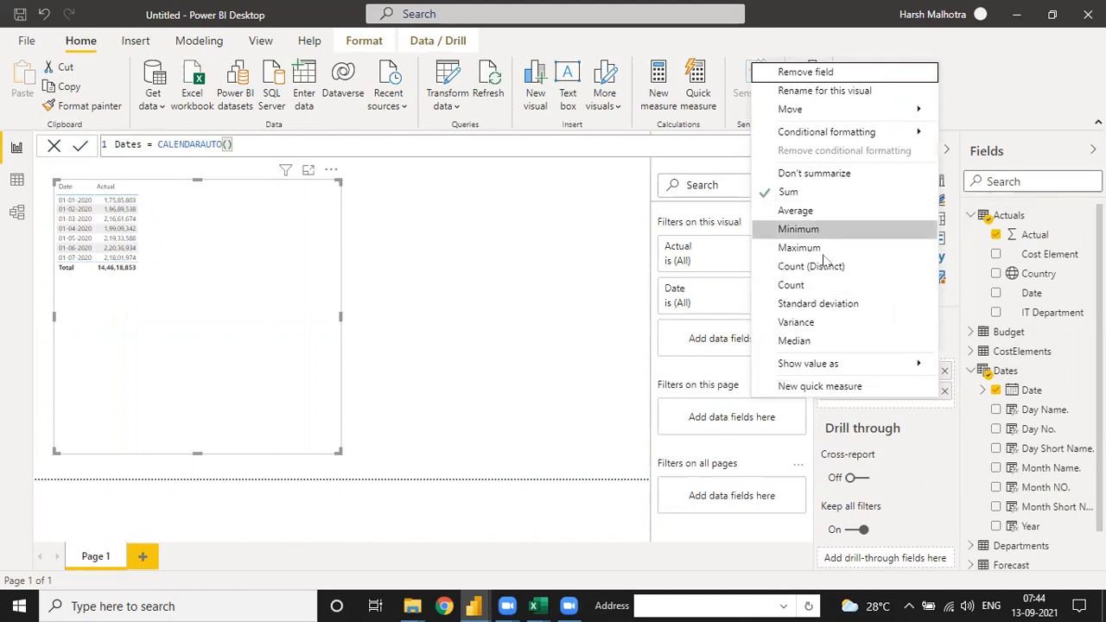
{"action": "left_click", "coordinate": [395, 274]}
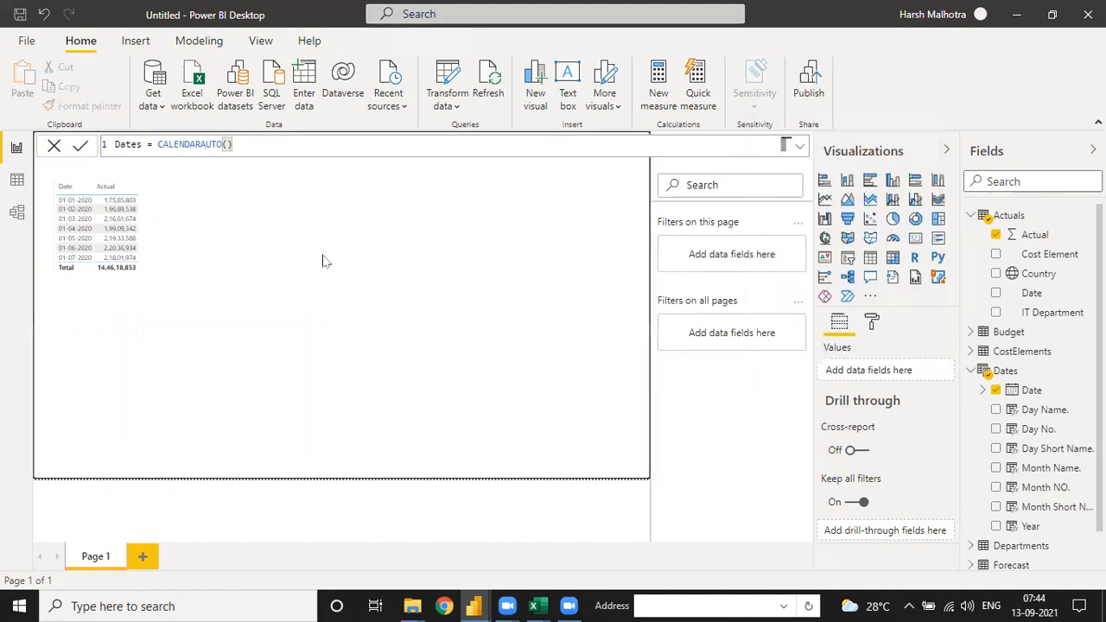
Step: Turn on the border and shadow for the table visual
{"action": "left_click", "coordinate": [239, 268]}
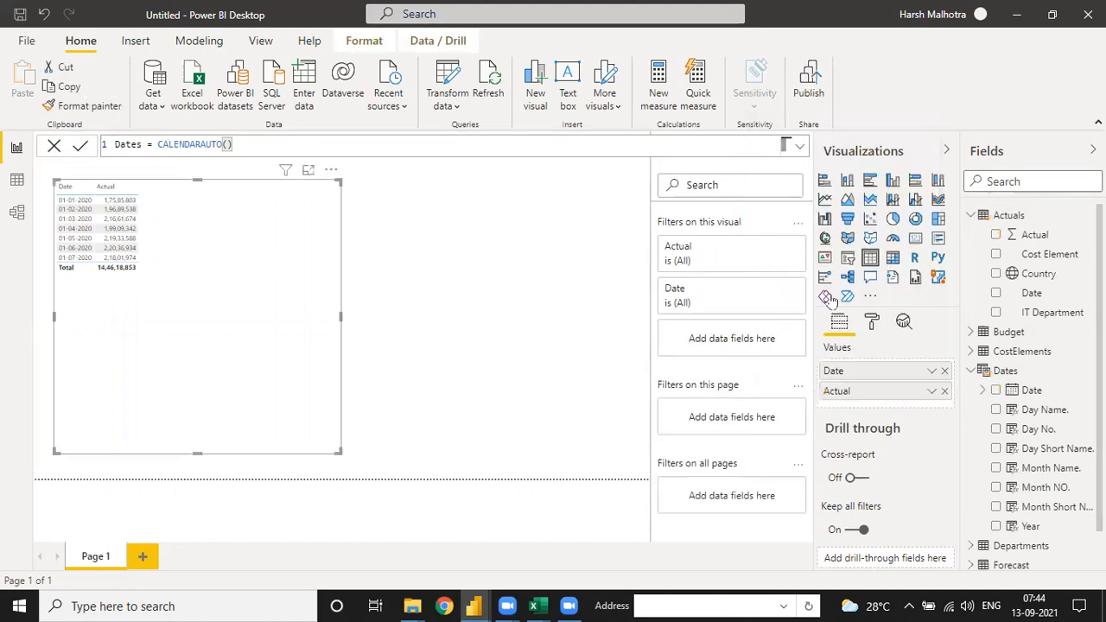
{"action": "left_click", "coordinate": [872, 321]}
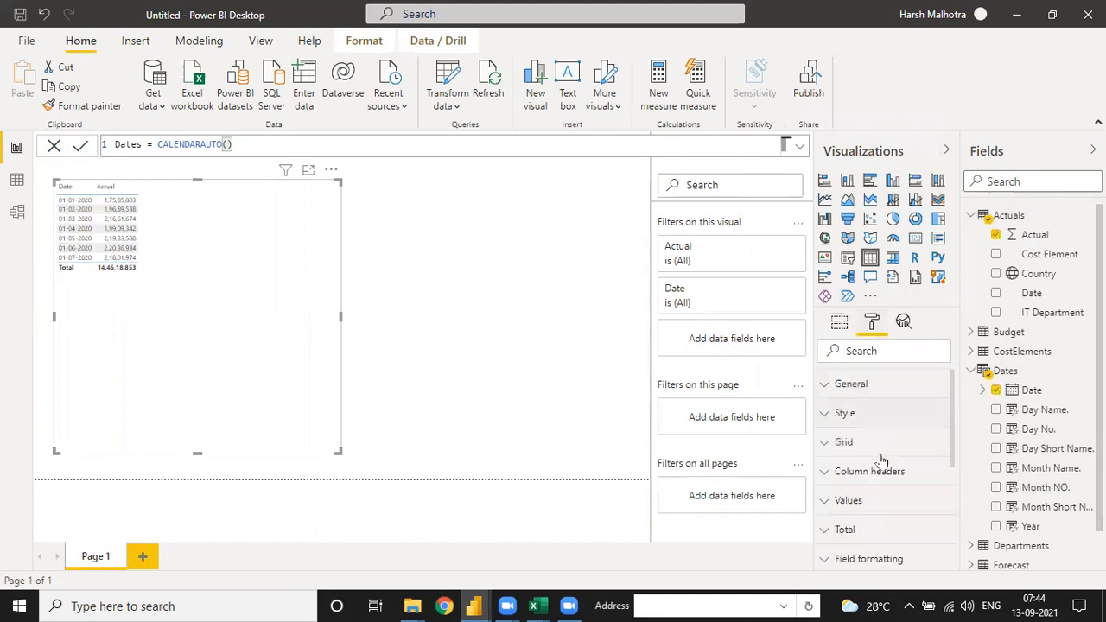
{"action": "scroll", "coordinate": [882, 484], "scroll_direction": "down", "scroll_amount": 3}
{"action": "left_click", "coordinate": [917, 507]}
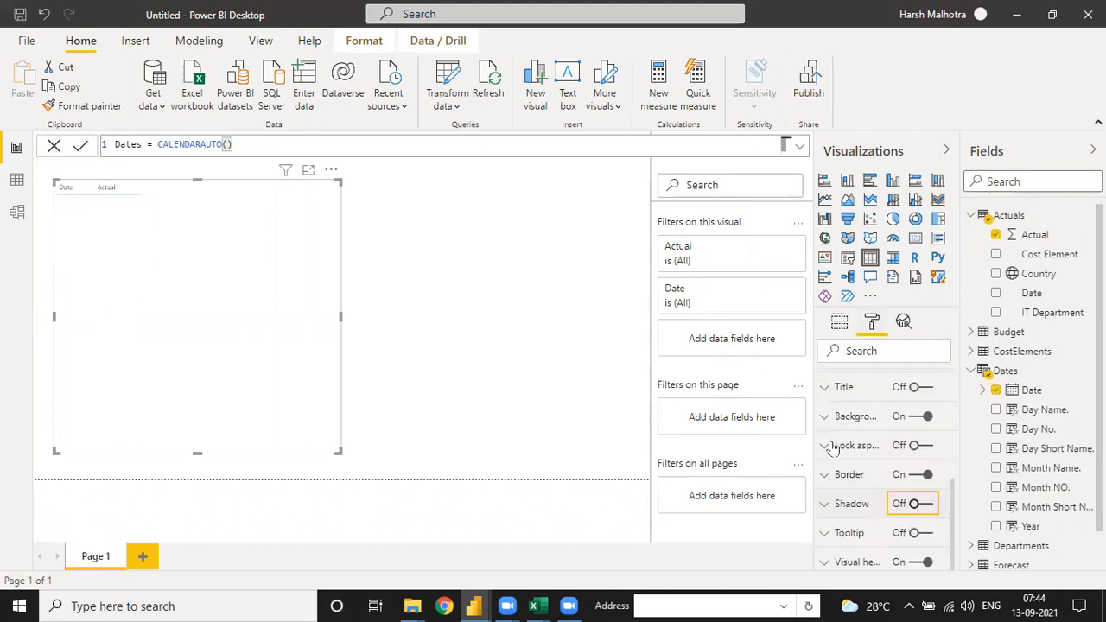
{"action": "left_click", "coordinate": [551, 323]}
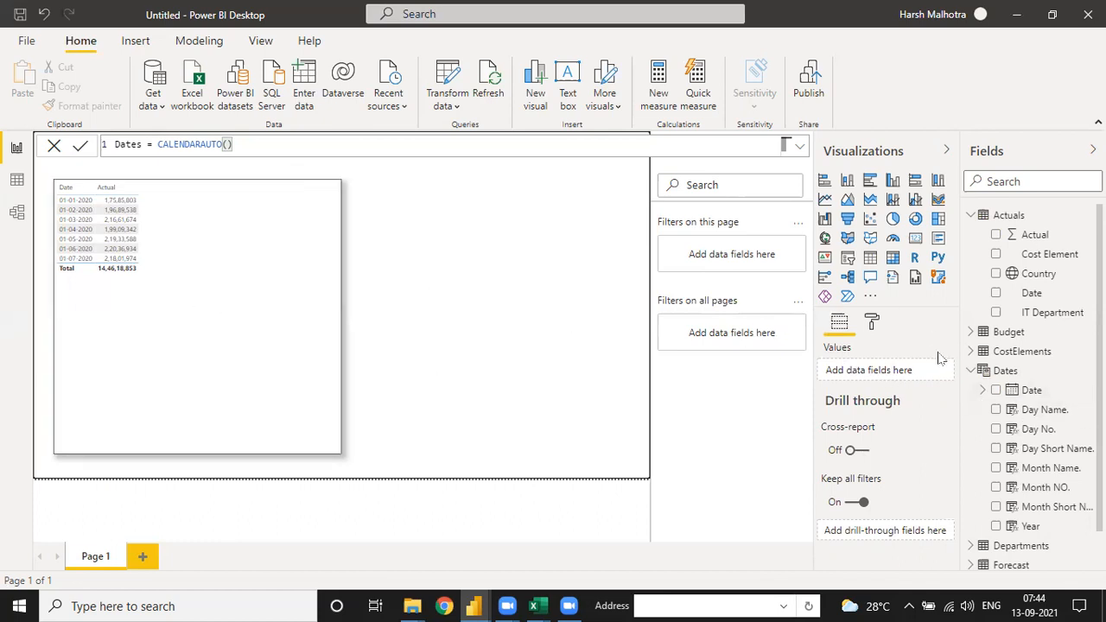
Step: Collapse the Actuals and Dates field lists and create a new measure in the Key Measure table
{"action": "left_click", "coordinate": [285, 281]}
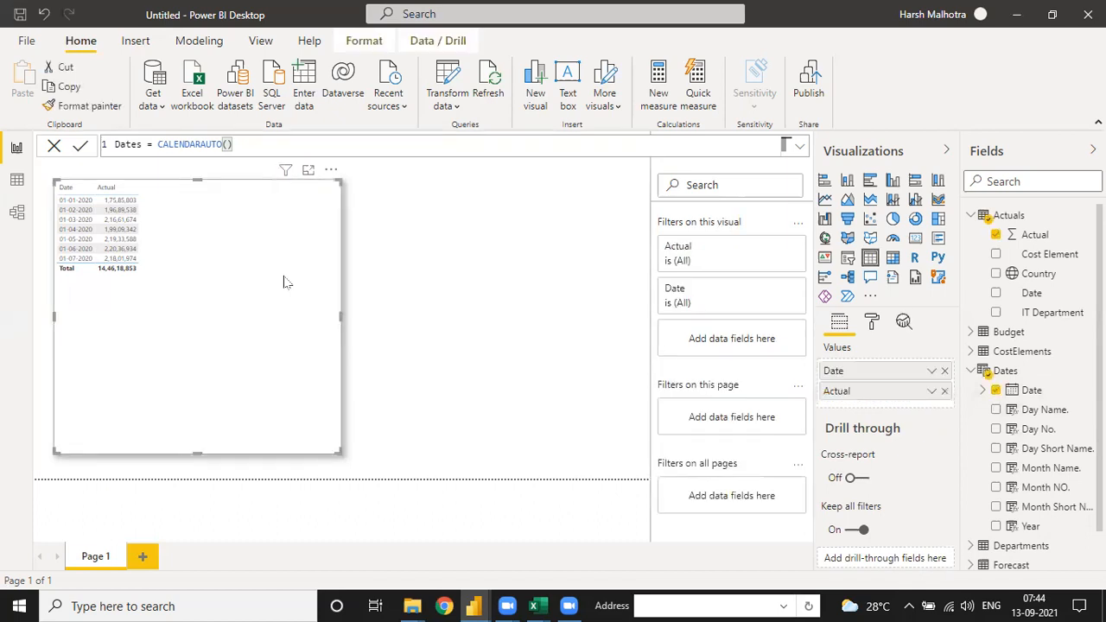
{"action": "left_click", "coordinate": [977, 216]}
{"action": "left_click", "coordinate": [972, 274]}
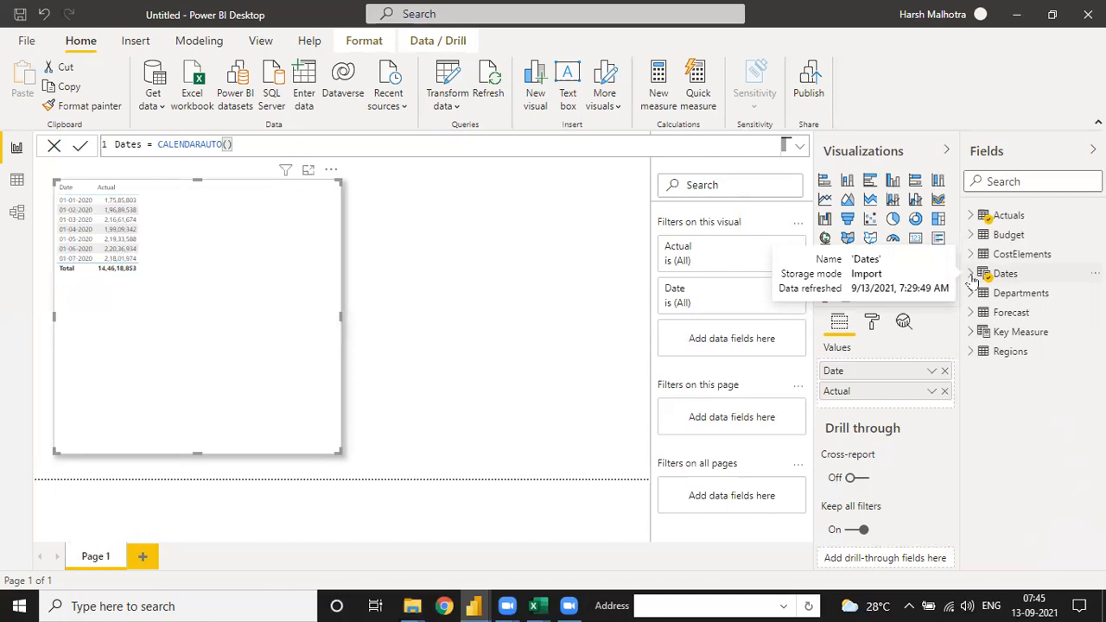
{"action": "left_click", "coordinate": [1076, 339]}
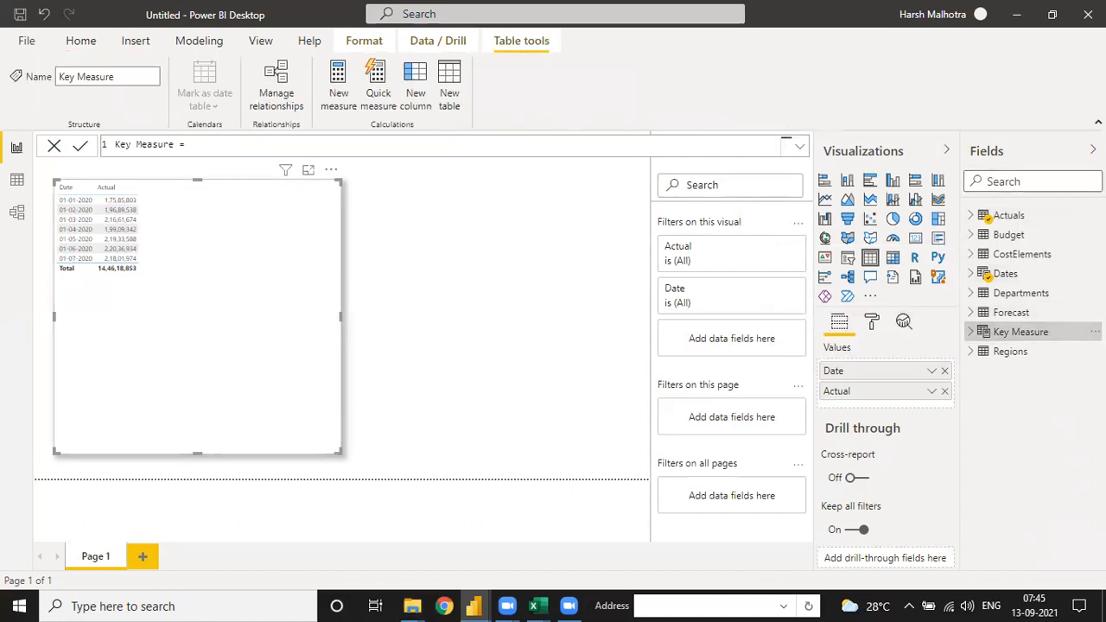
{"action": "left_click", "coordinate": [1095, 332]}
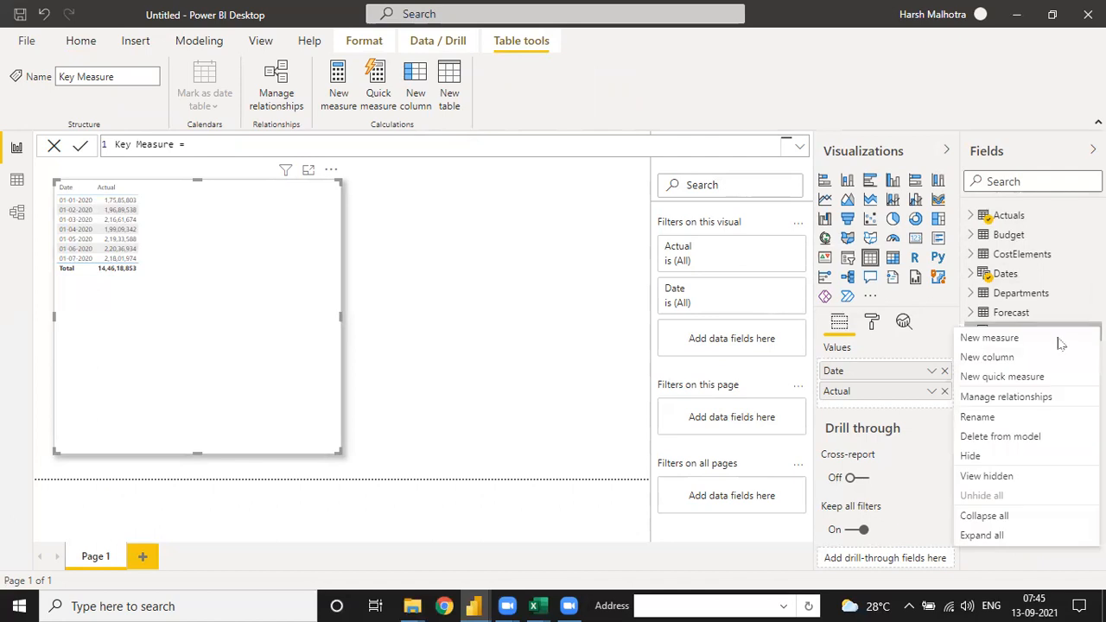
{"action": "left_click", "coordinate": [1035, 342]}
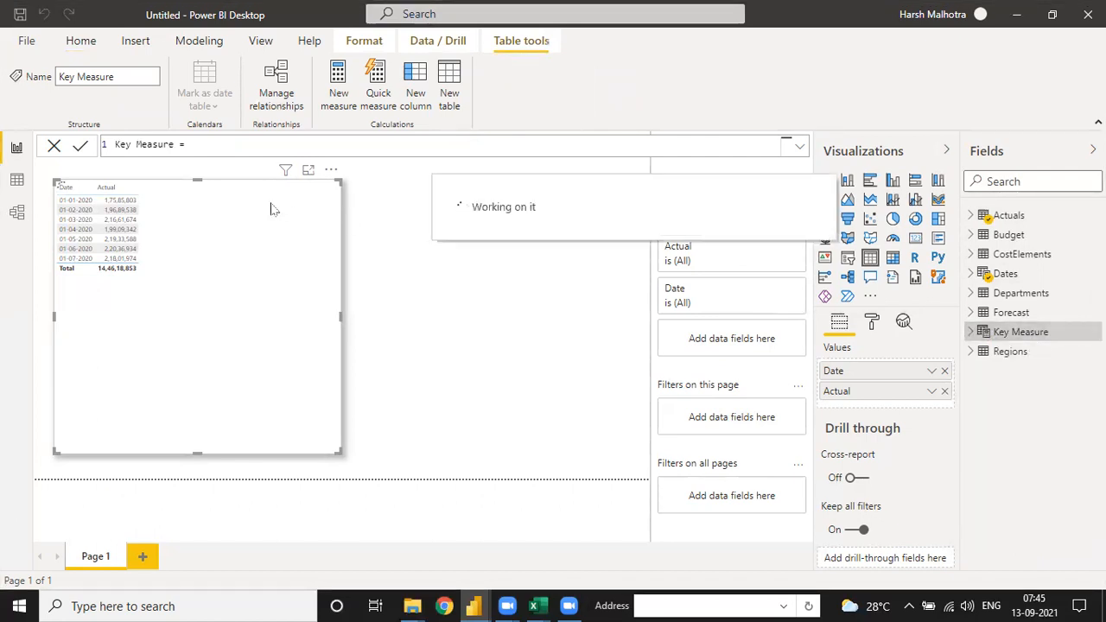
Step: Name the new measure Total Actual Cost in its formula
{"action": "left_click", "coordinate": [158, 144]}
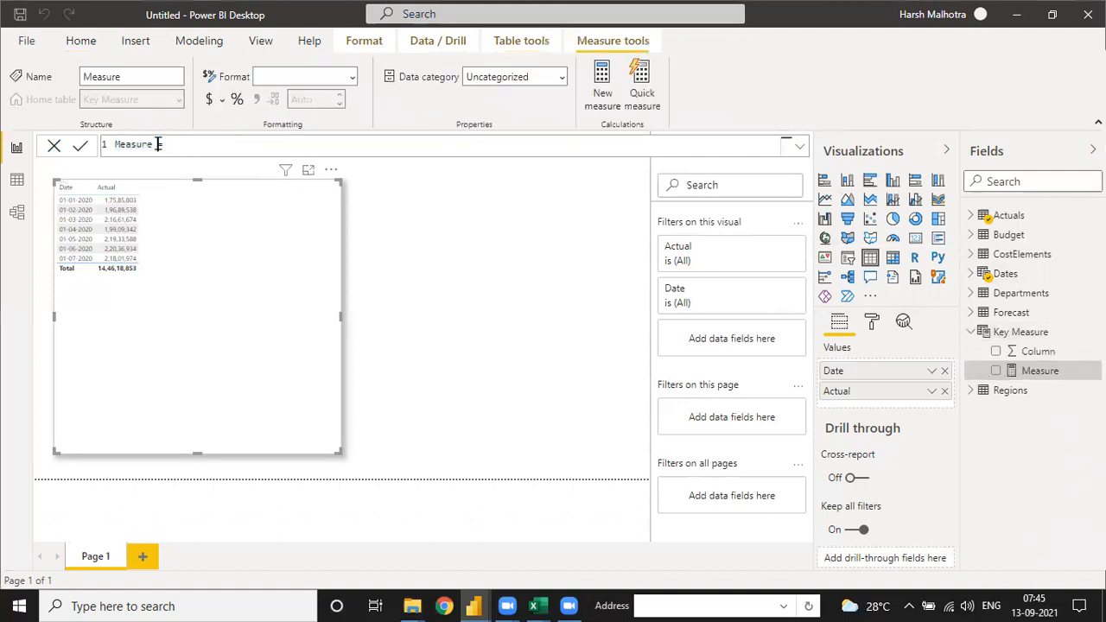
{"action": "key", "text": "BackSpace"}
{"action": "key", "text": "BackSpace"}
{"action": "key", "text": "BackSpace"}
{"action": "key", "text": "BackSpace"}
{"action": "key", "text": "BackSpace"}
{"action": "type", "text": "Tpta"}
{"action": "key", "text": "BackSpace"}
{"action": "key", "text": "BackSpace"}
{"action": "key", "text": "BackSpace"}
{"action": "type", "text": "otal Actual Cost"}
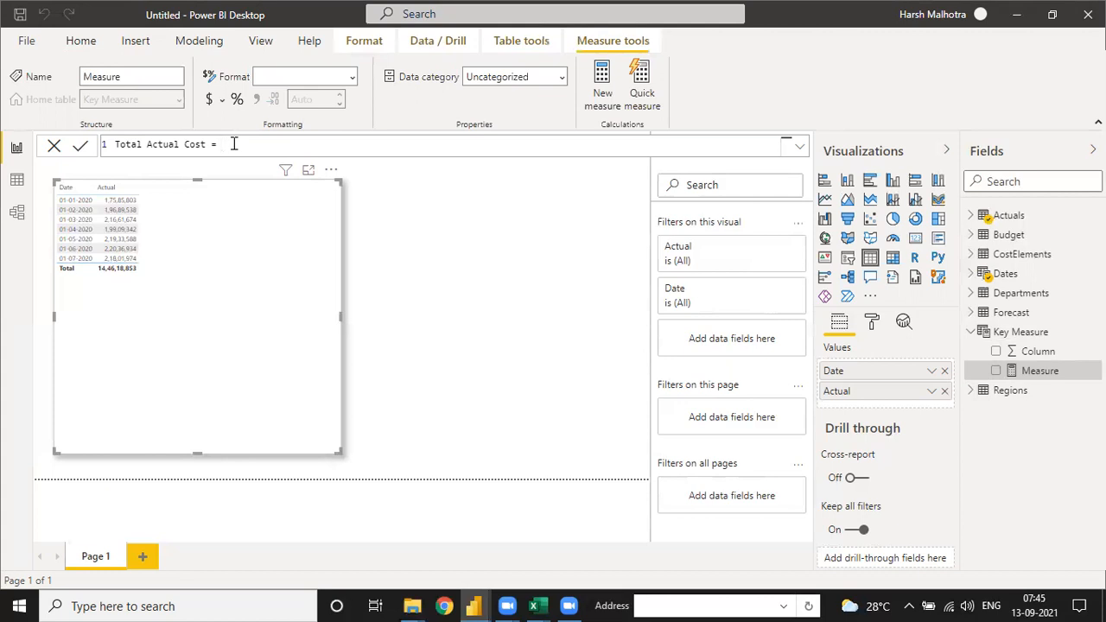
Step: Define Total Actual Cost as SUM(Actuals[Actual]) and commit the measure
{"action": "type", "text": "SUM("}
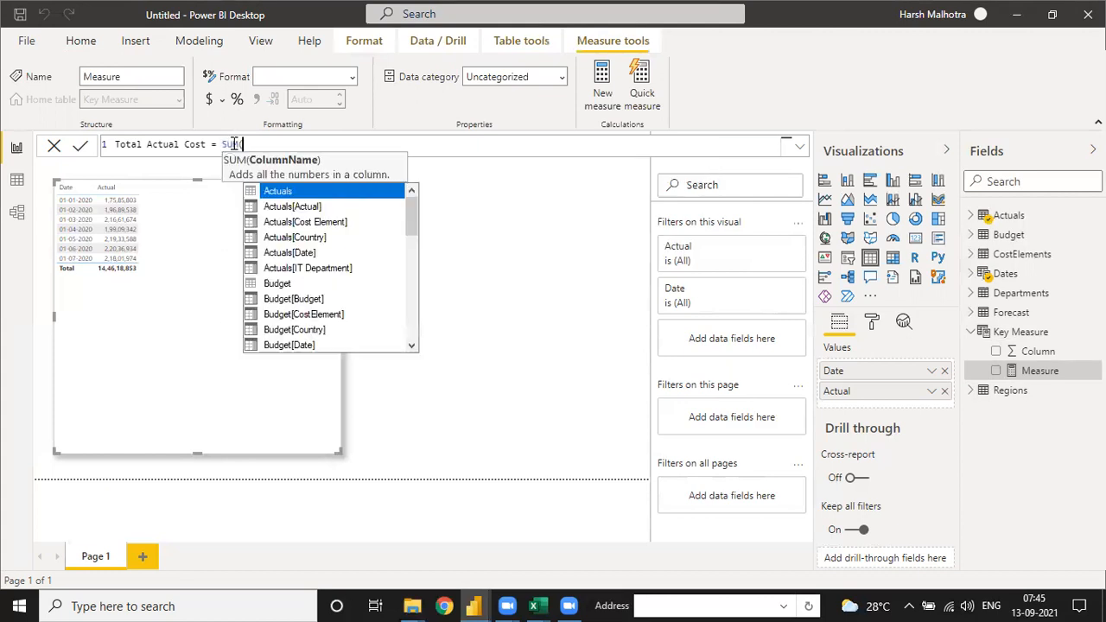
{"action": "type", "text": "act"}
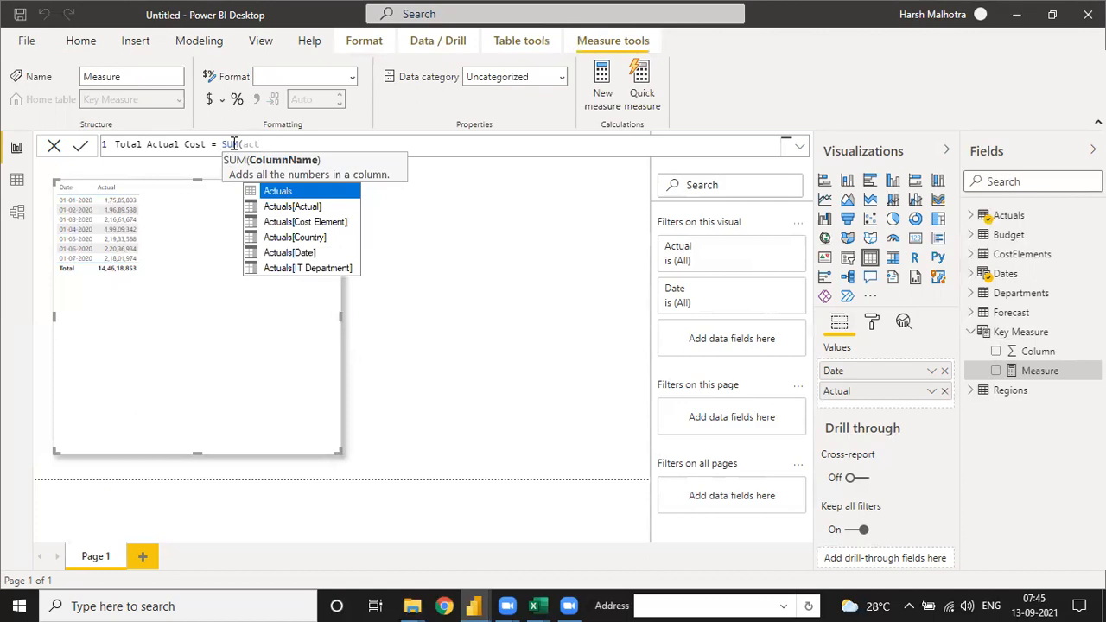
{"action": "key", "text": "Down"}
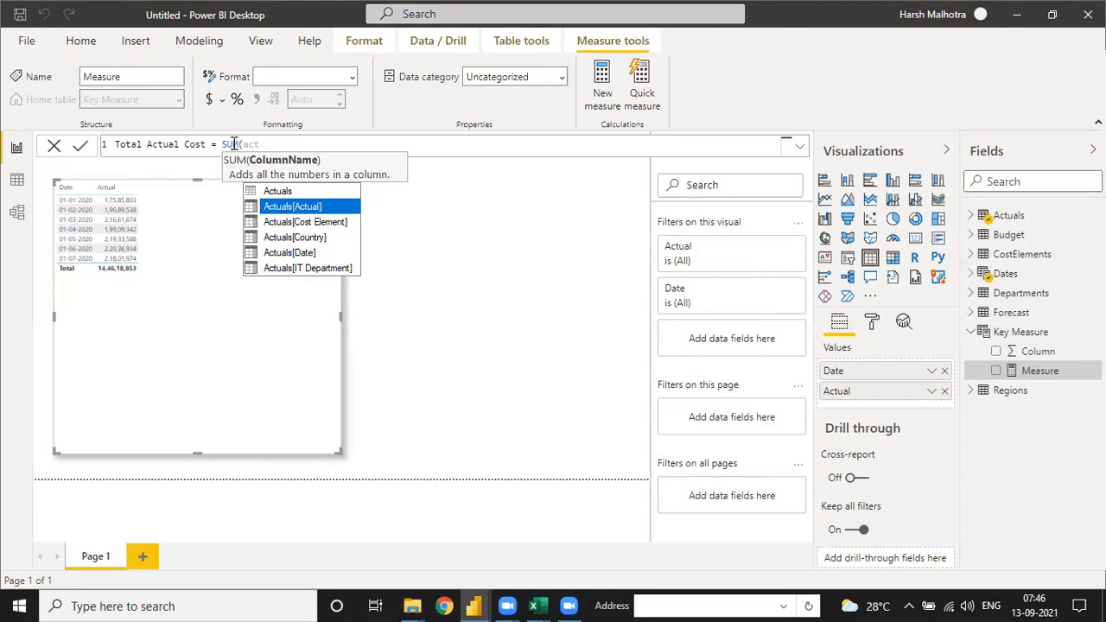
{"action": "key", "text": "Tab"}
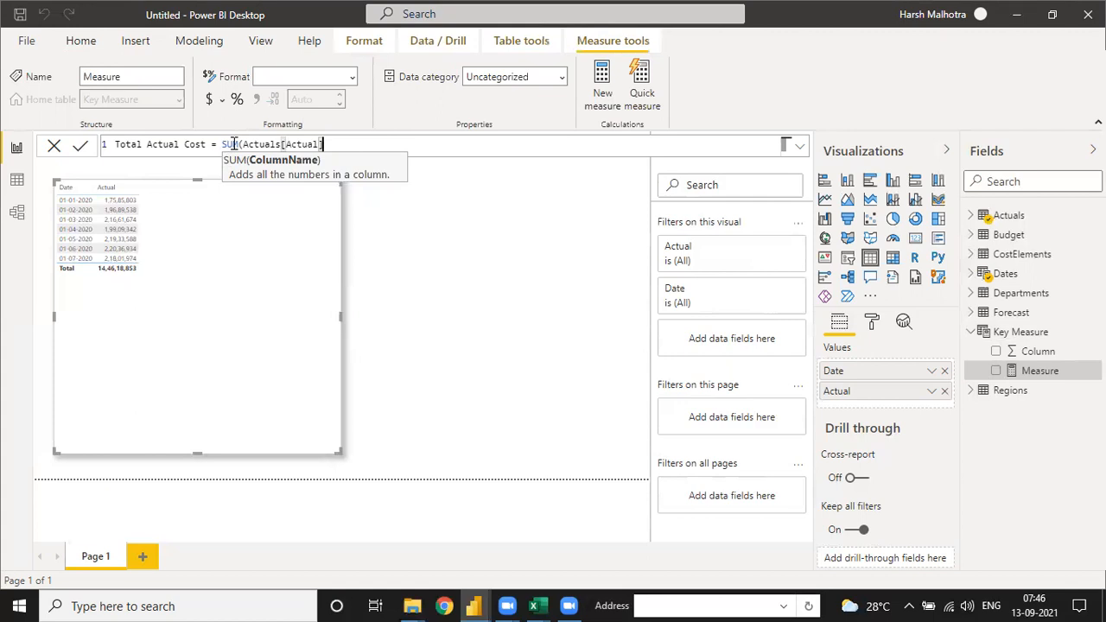
{"action": "type", "text": ")"}
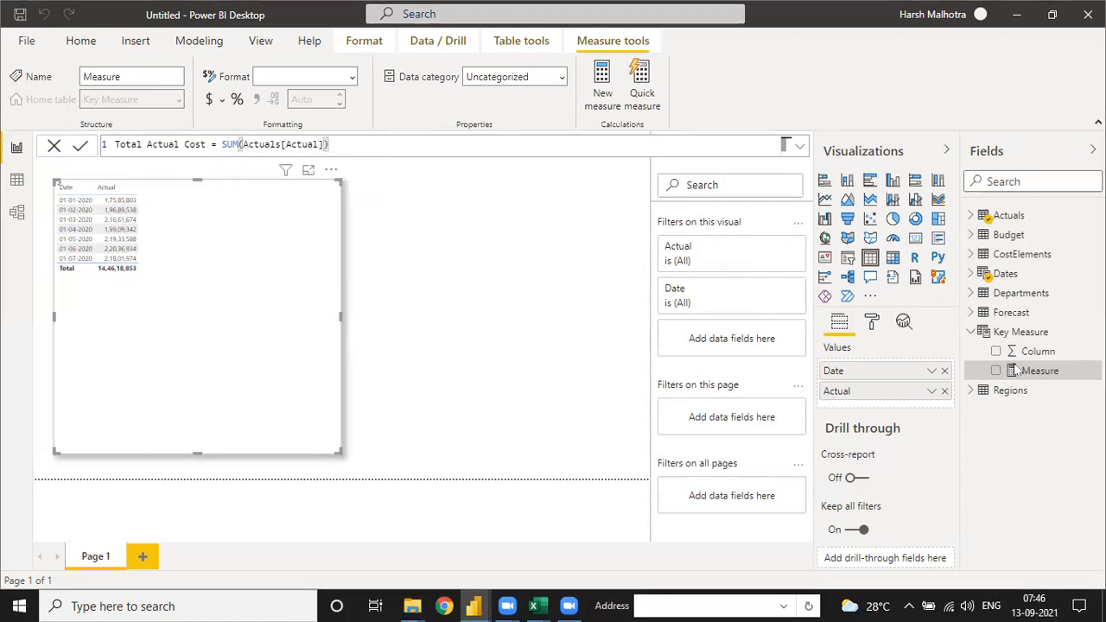
{"action": "left_click", "coordinate": [206, 192]}
Step: Add the Total Actual Cost measure to the table visual and open the measure's formatting settings
{"action": "left_click_drag", "start_coordinate": [1051, 371], "coordinate": [250, 230]}
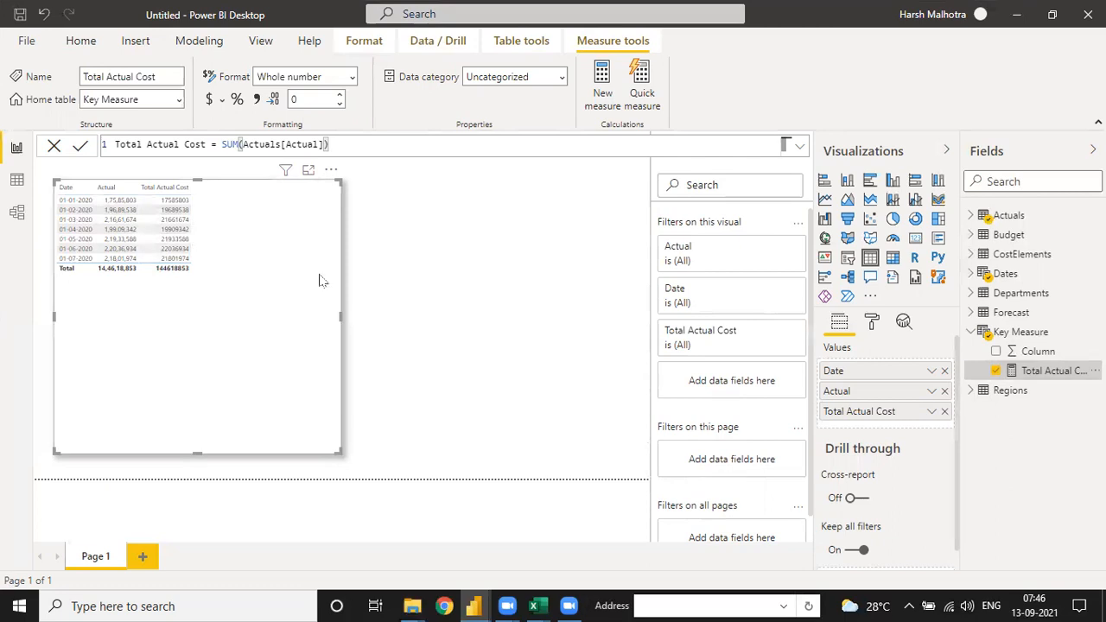
{"action": "left_click", "coordinate": [932, 411]}
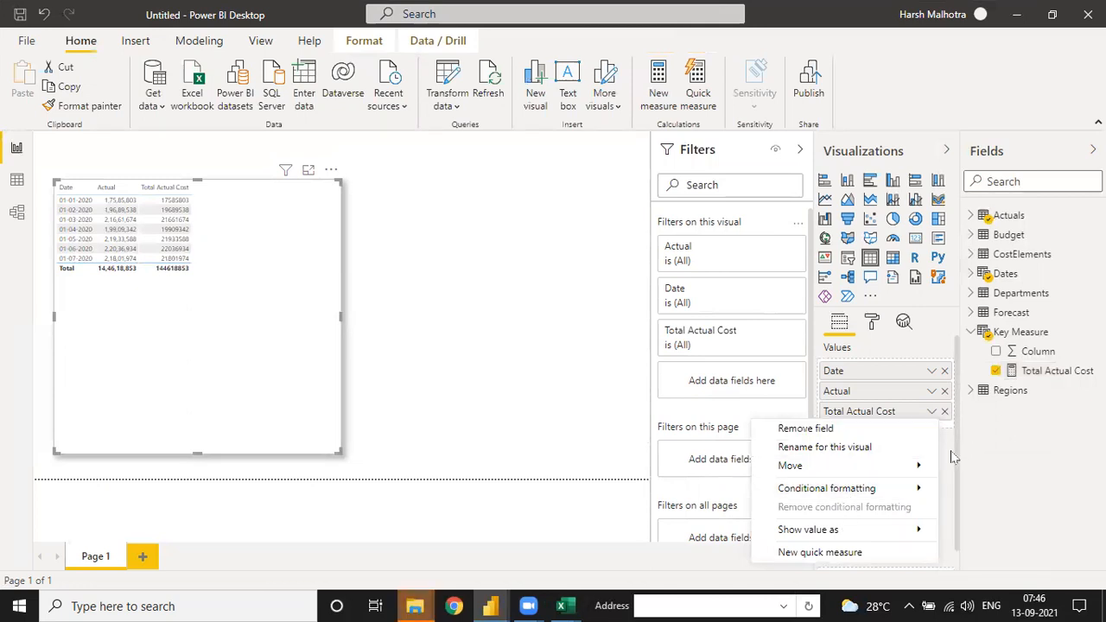
{"action": "left_click", "coordinate": [932, 411]}
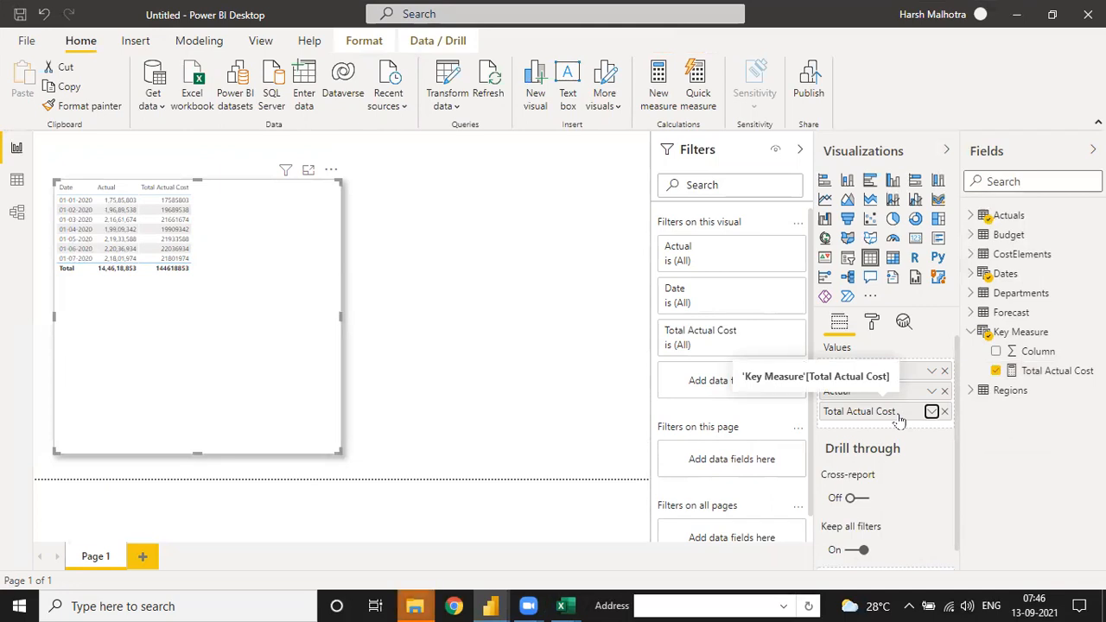
{"action": "left_click", "coordinate": [1029, 372]}
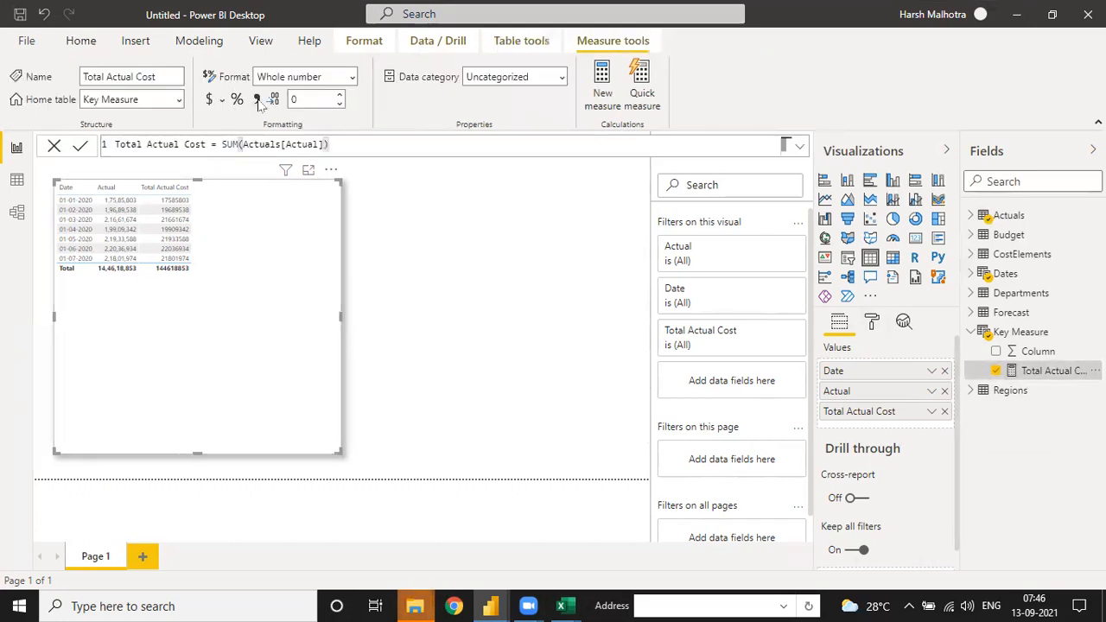
Step: Format Total Actual Cost with a thousands separator, then shrink its table visual and place it at the page's left edge
{"action": "left_click", "coordinate": [258, 99]}
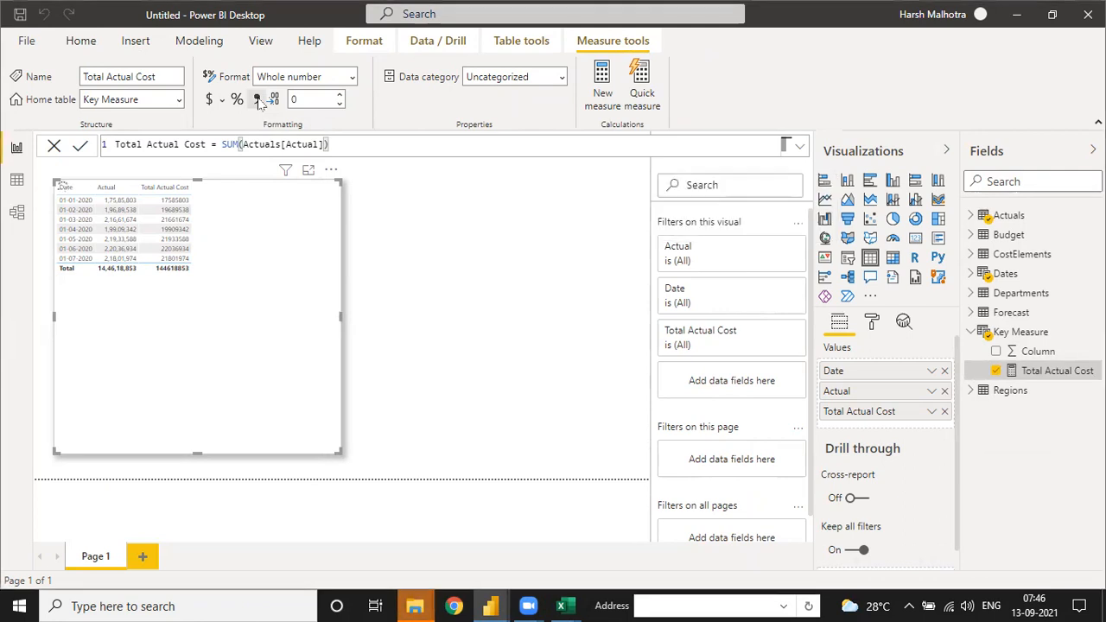
{"action": "left_click_drag", "start_coordinate": [340, 451], "coordinate": [215, 294]}
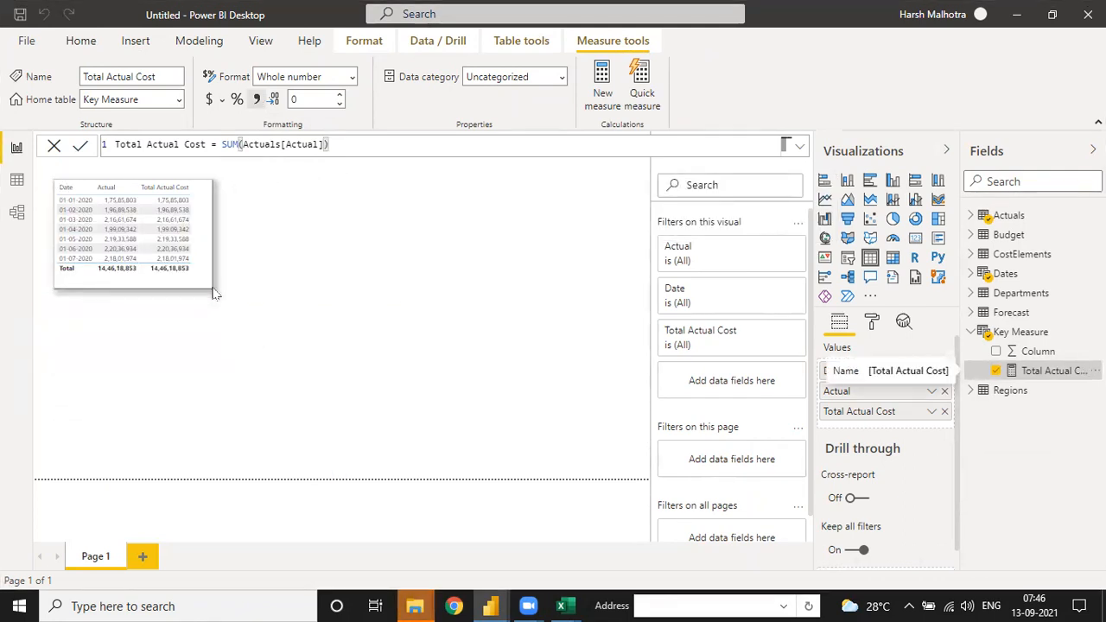
{"action": "left_click_drag", "start_coordinate": [204, 182], "coordinate": [183, 240]}
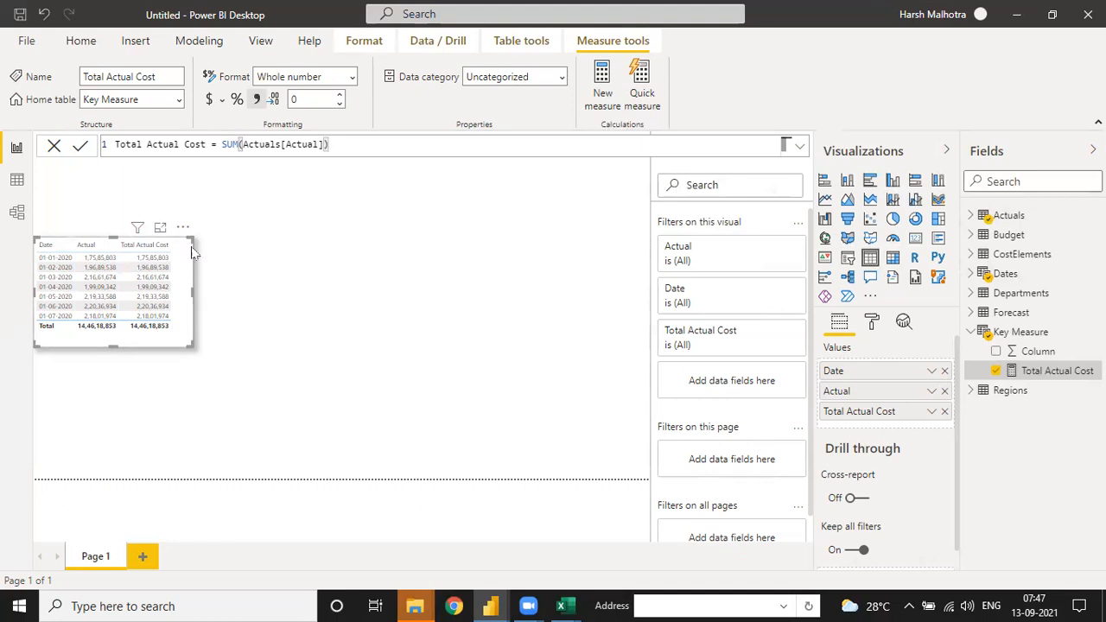
Step: Duplicate the actuals table visual beside the original and replace its Actual and Total Actual Cost fields with Budget from the Budget table
{"action": "left_click", "coordinate": [76, 41]}
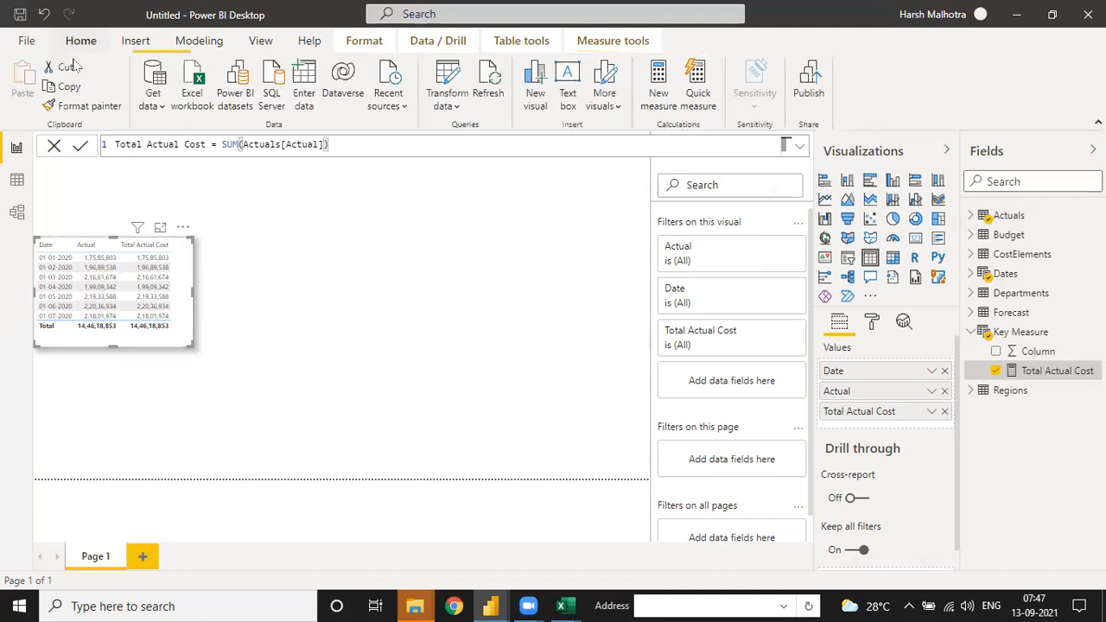
{"action": "left_click_drag", "start_coordinate": [205, 245], "coordinate": [390, 237]}
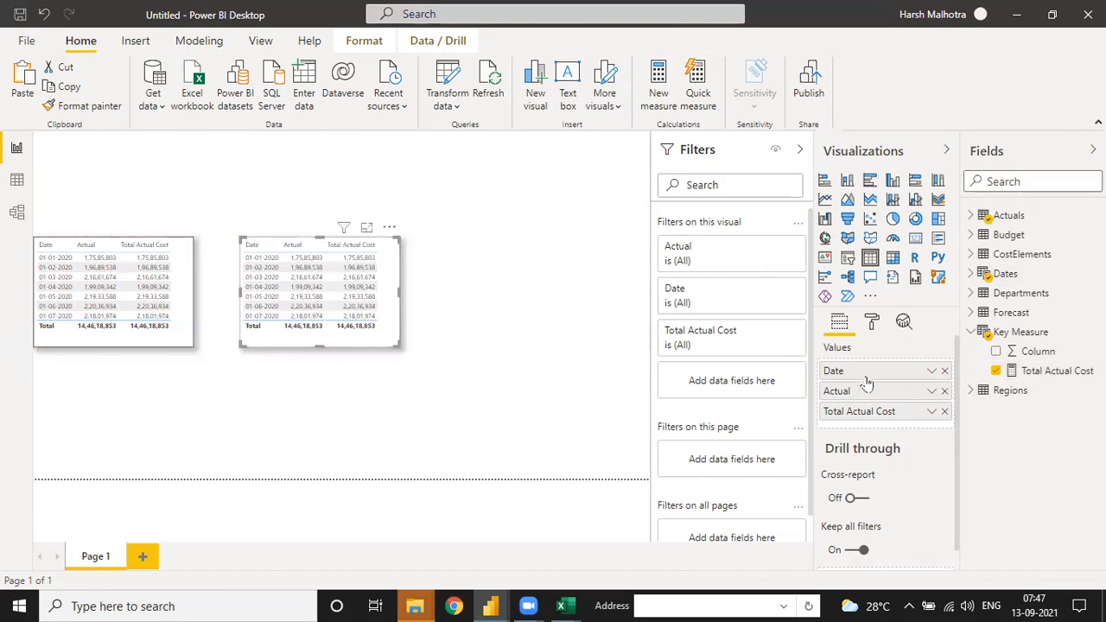
{"action": "left_click", "coordinate": [945, 411]}
{"action": "left_click", "coordinate": [944, 391]}
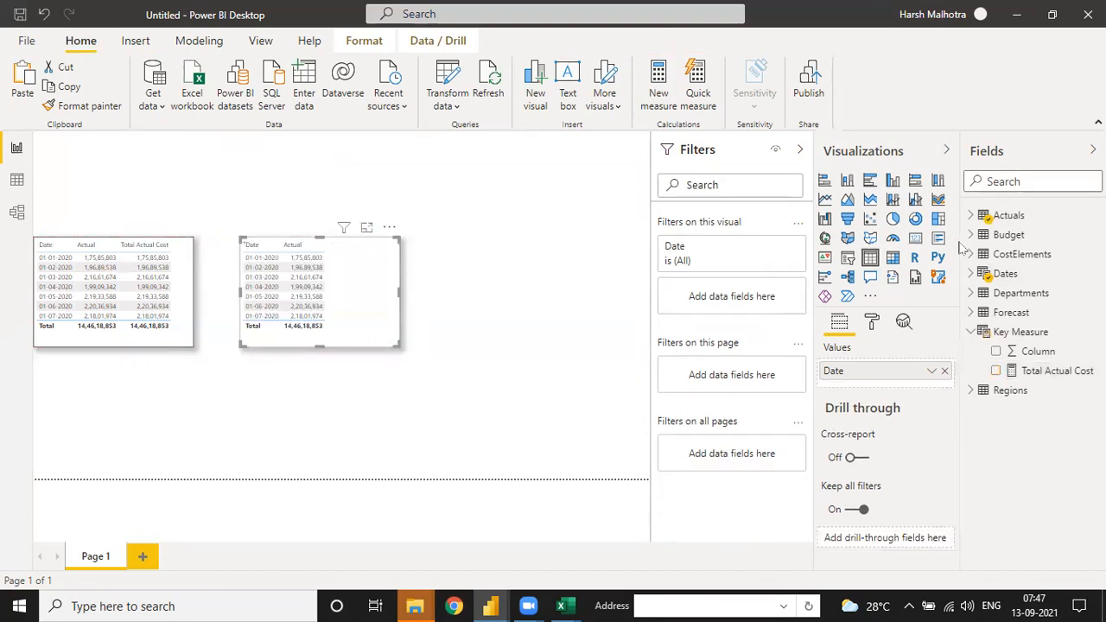
{"action": "left_click", "coordinate": [970, 235]}
{"action": "left_click_drag", "start_coordinate": [1035, 256], "coordinate": [451, 395]}
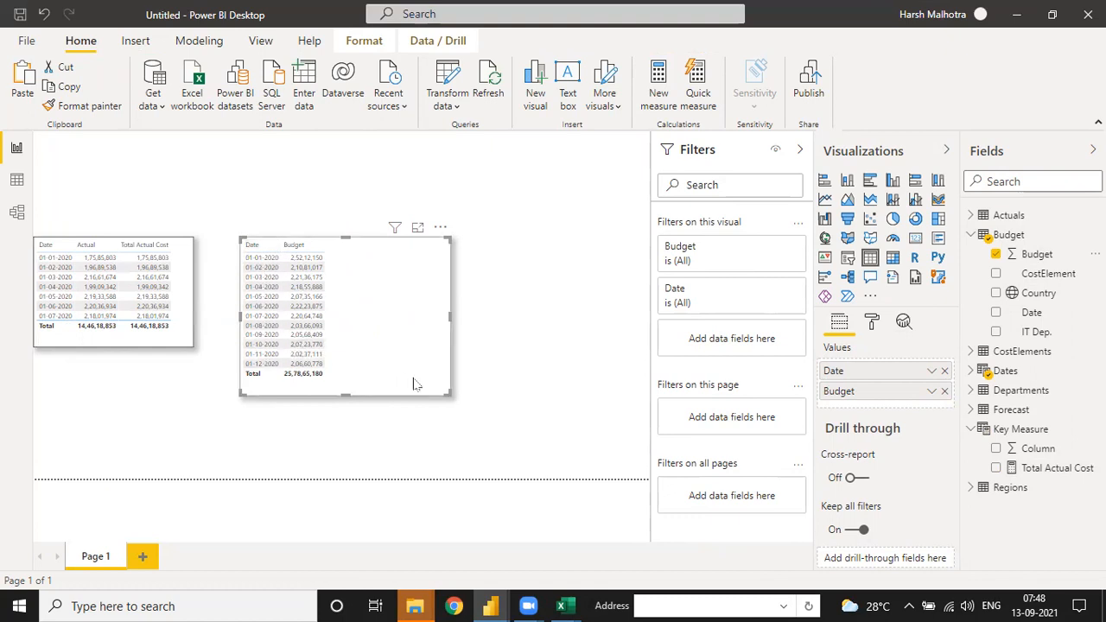
{"action": "left_click", "coordinate": [933, 395]}
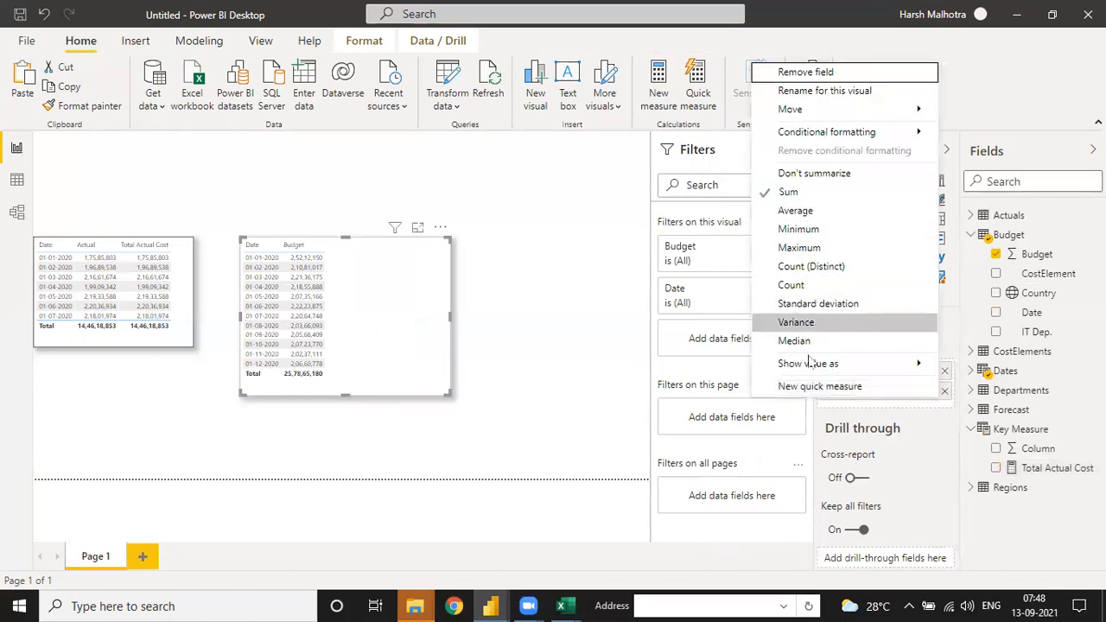
{"action": "left_click", "coordinate": [601, 284]}
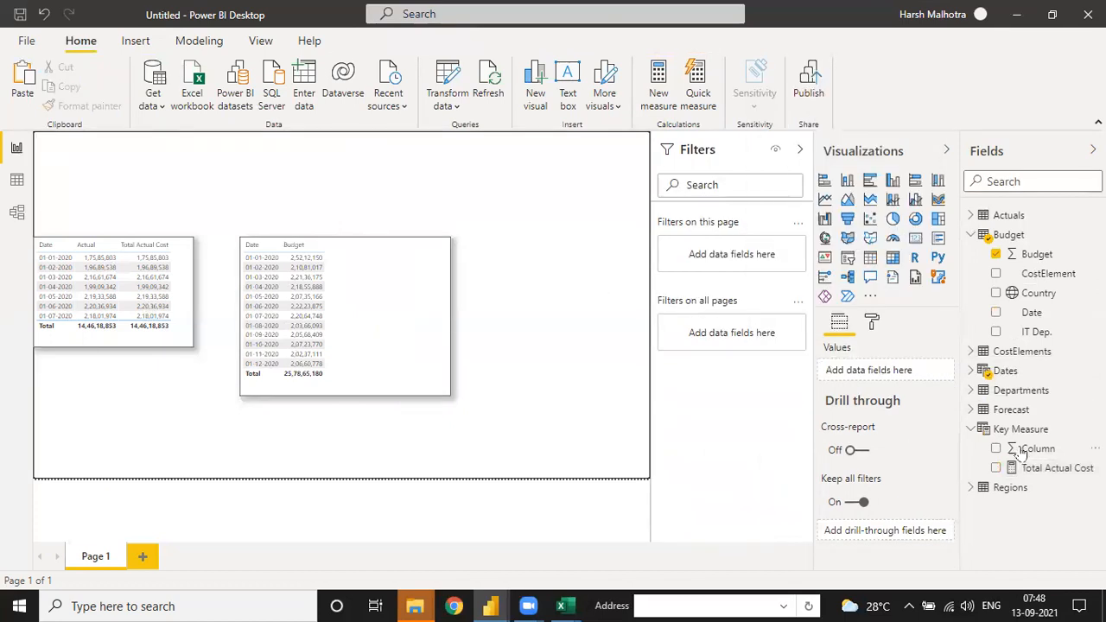
Step: Create a new measure in the Key Measure table and name it Total Budget Cost in its formula
{"action": "left_click", "coordinate": [1094, 429]}
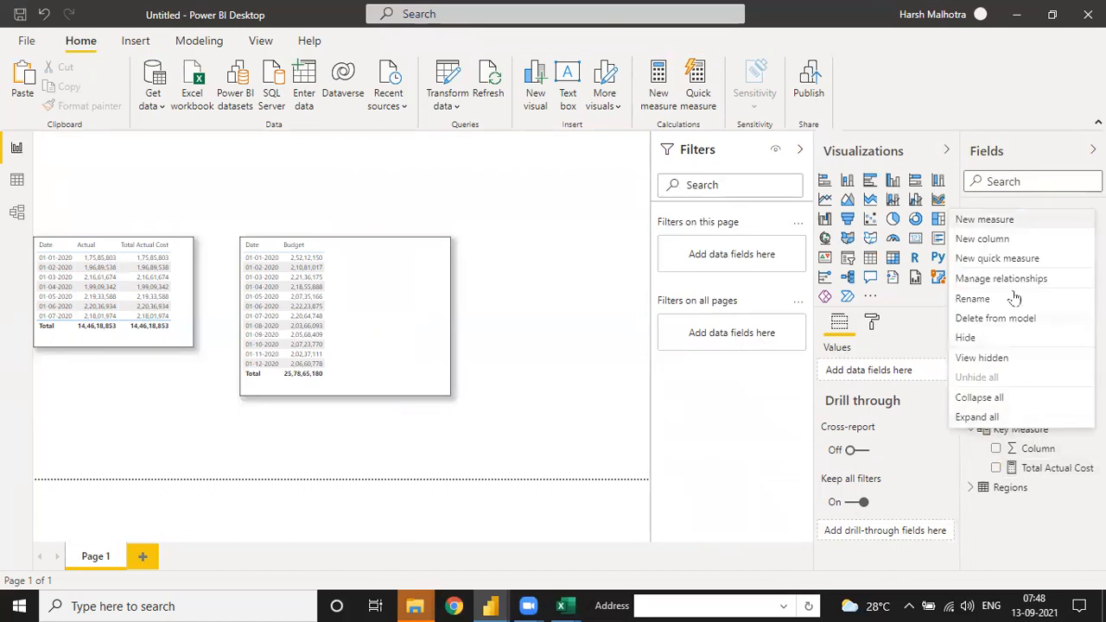
{"action": "left_click", "coordinate": [1003, 237]}
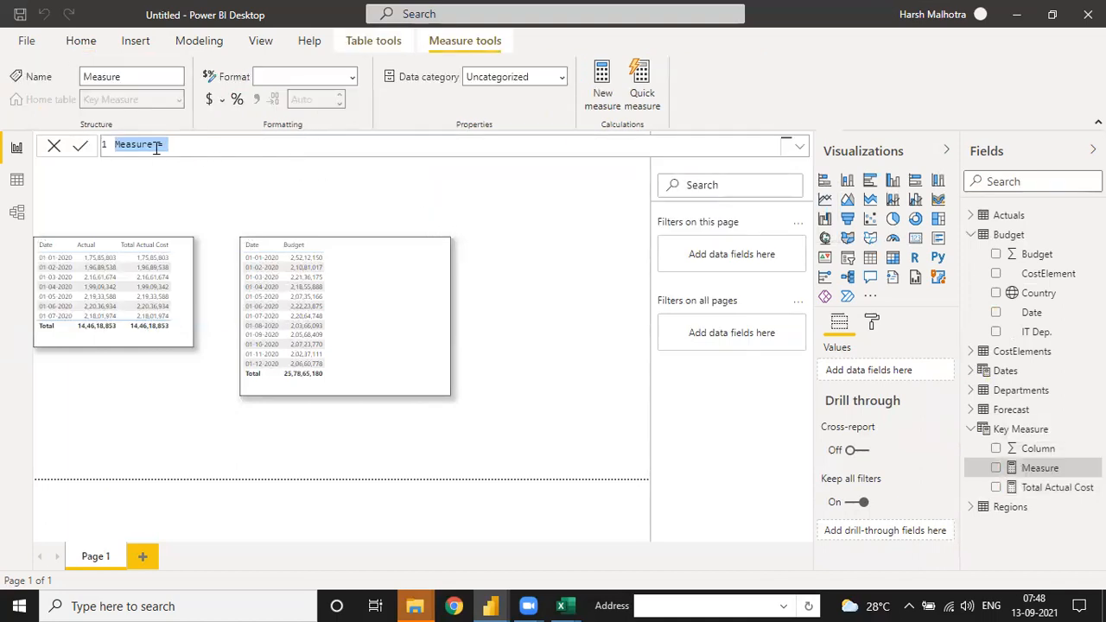
{"action": "left_click", "coordinate": [153, 147]}
{"action": "type", "text": "Total"}
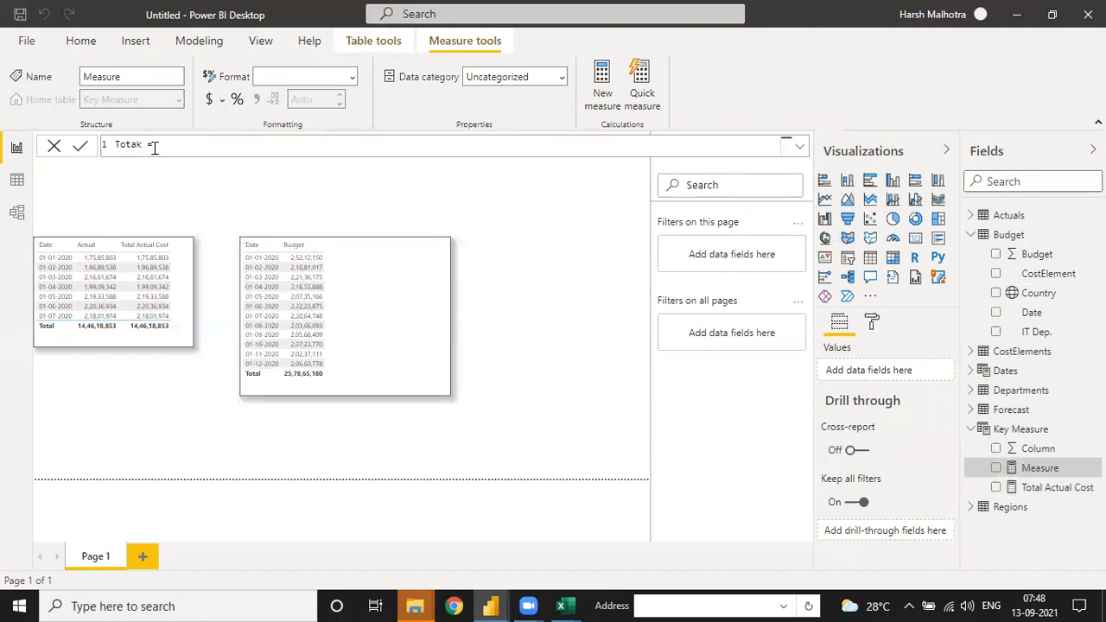
{"action": "type", "text": " Bu"}
Step: Define Total Budget Cost as SUM(Budget[Budget]) and commit the measure
{"action": "type", "text": "SUM(bu"}
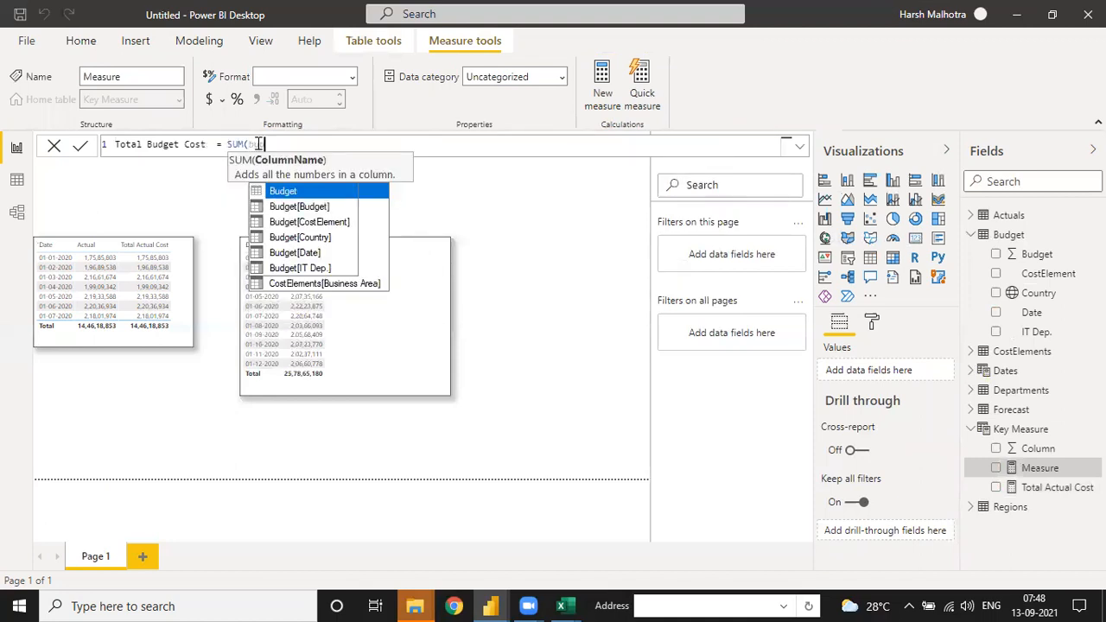
{"action": "key", "text": "Down"}
{"action": "key", "text": "Tab"}
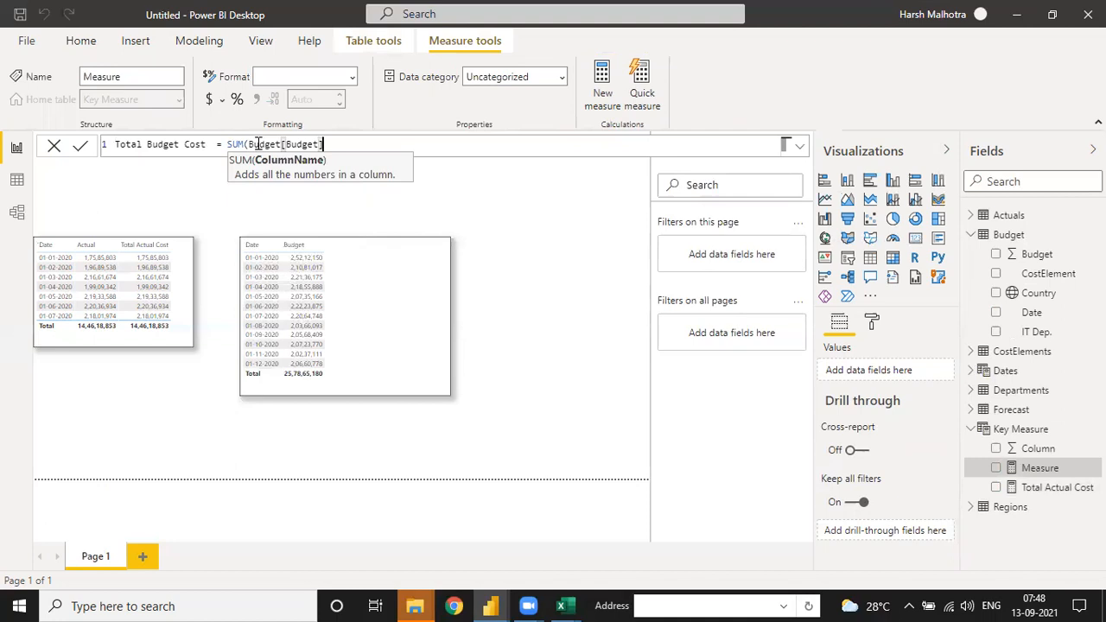
{"action": "type", "text": ")"}
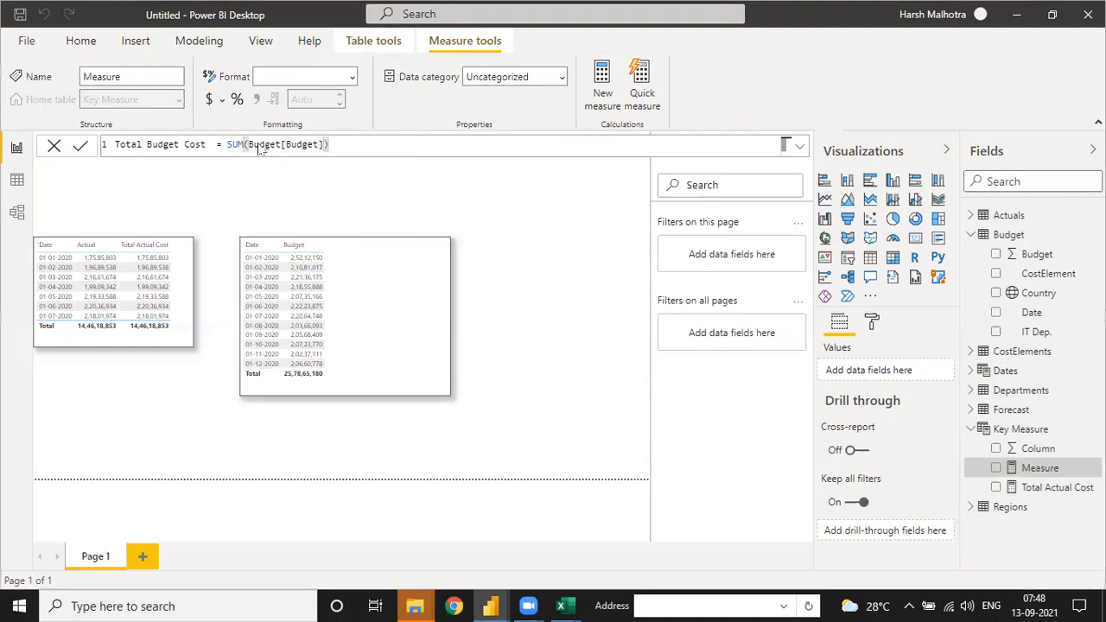
{"action": "key", "text": "Return"}
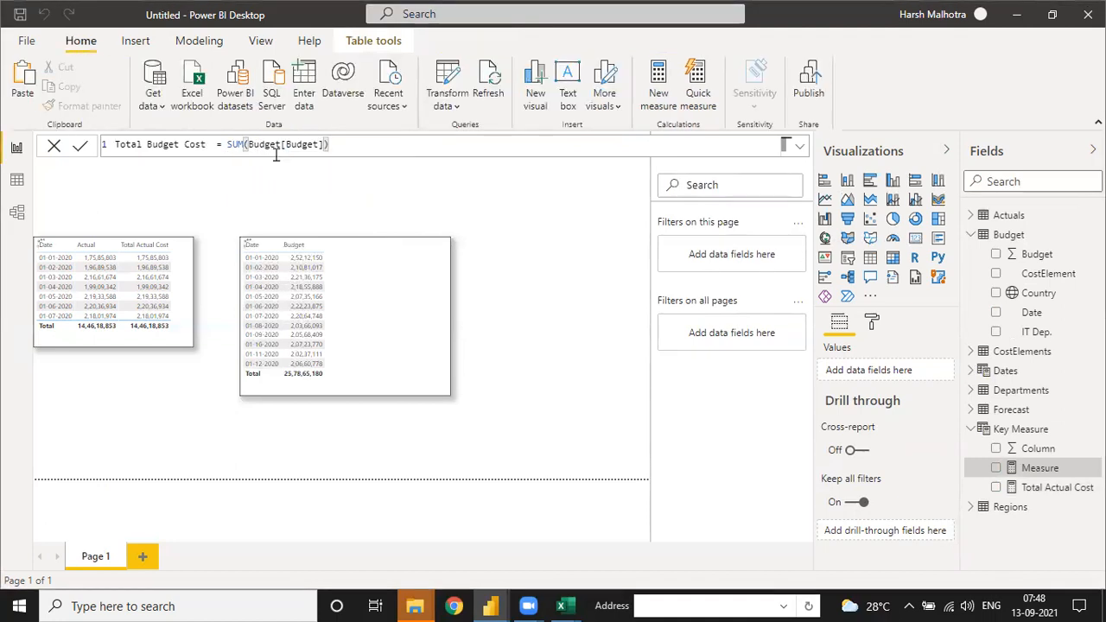
Step: Add the Total Budget Cost measure to the budget table visual and format it with a thousands separator
{"action": "left_click_drag", "start_coordinate": [1051, 488], "coordinate": [393, 348]}
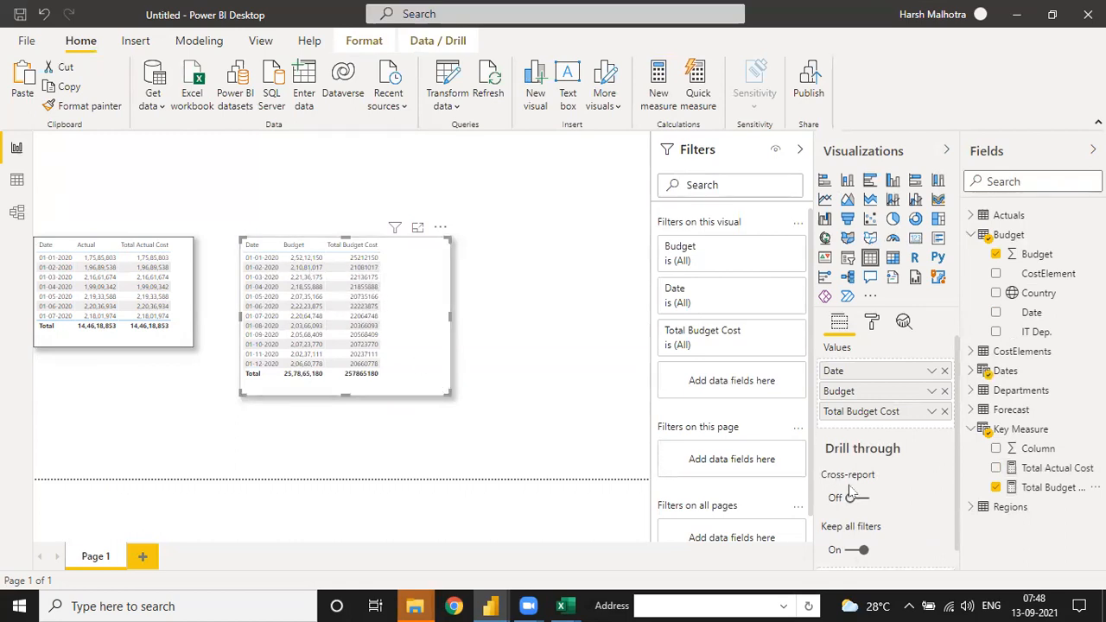
{"action": "left_click", "coordinate": [1029, 489]}
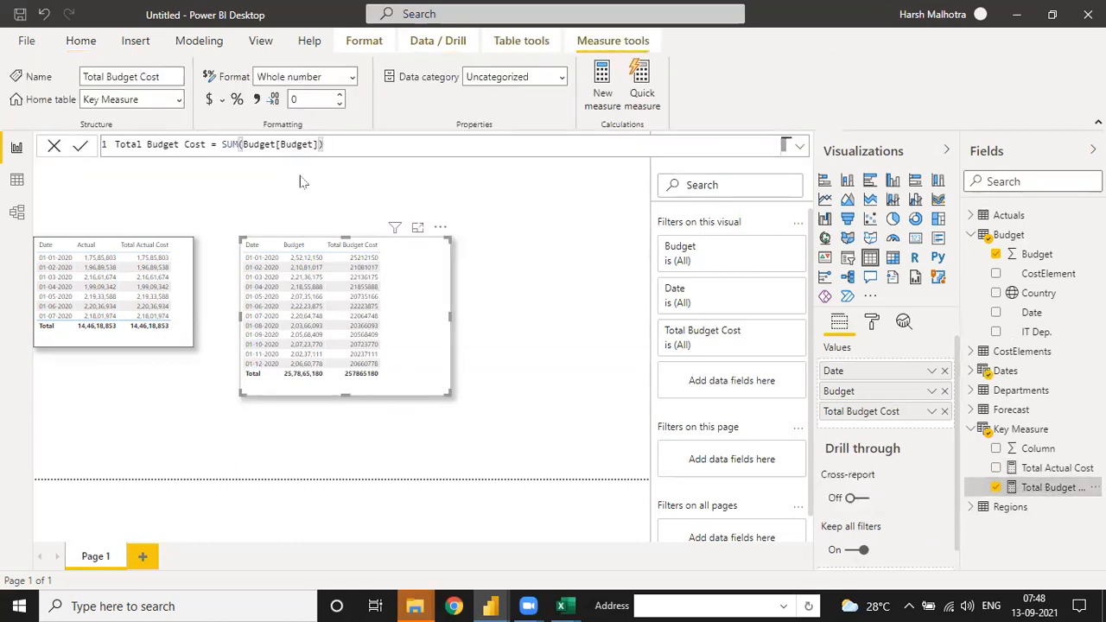
{"action": "left_click", "coordinate": [259, 101]}
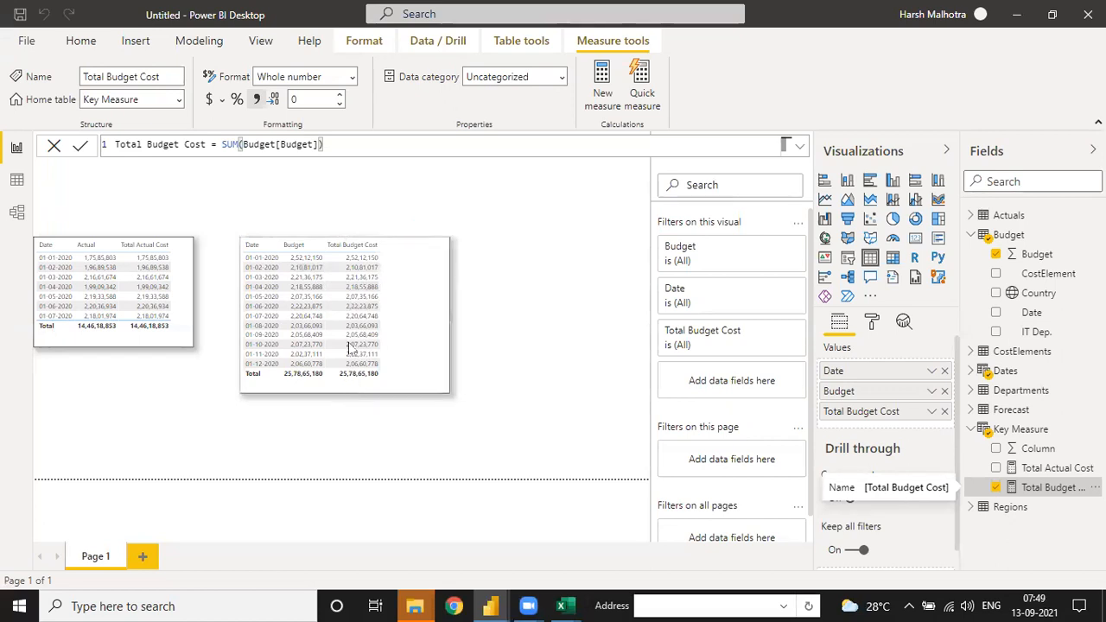
Step: Shrink the budget table visual to fit its columns, move the actuals table up and place the budget table directly below it
{"action": "left_click_drag", "start_coordinate": [451, 394], "coordinate": [398, 389]}
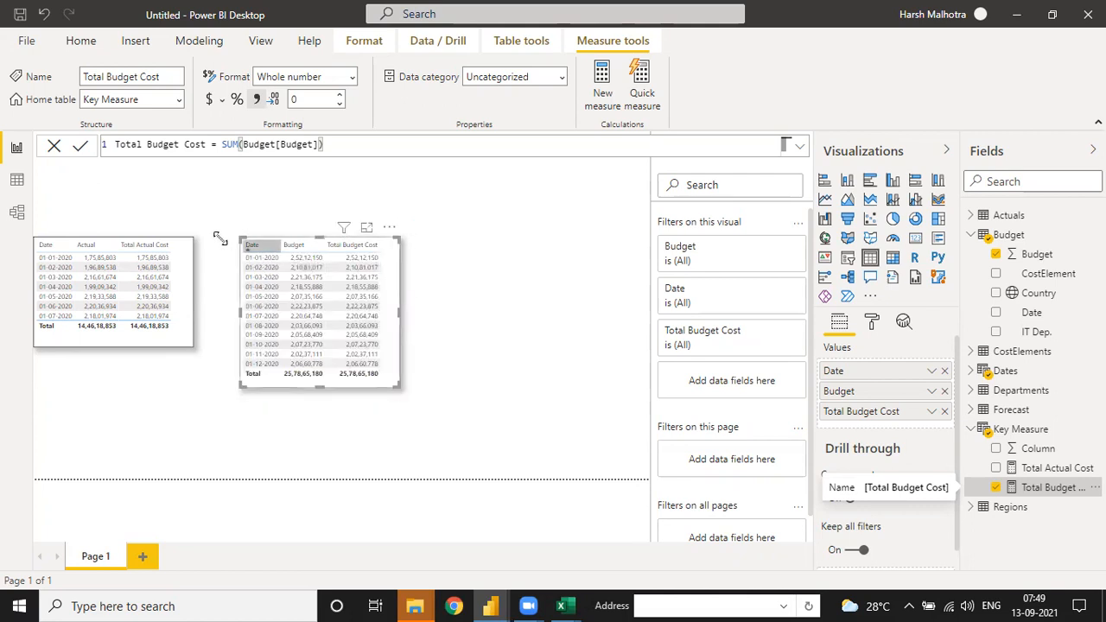
{"action": "left_click_drag", "start_coordinate": [179, 236], "coordinate": [184, 158]}
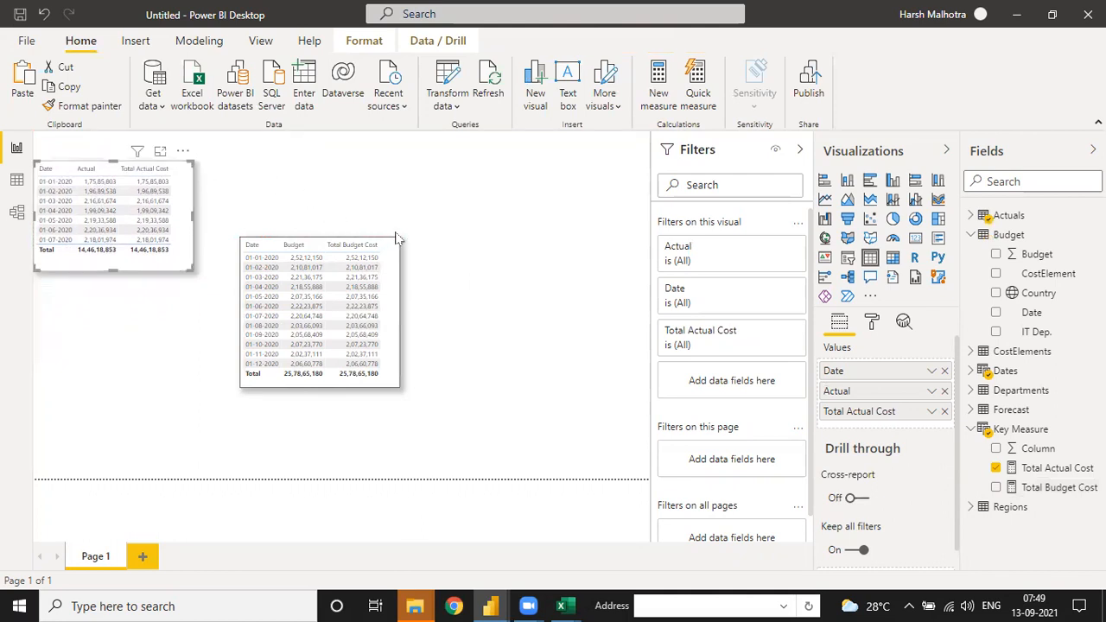
{"action": "left_click_drag", "start_coordinate": [393, 233], "coordinate": [198, 297]}
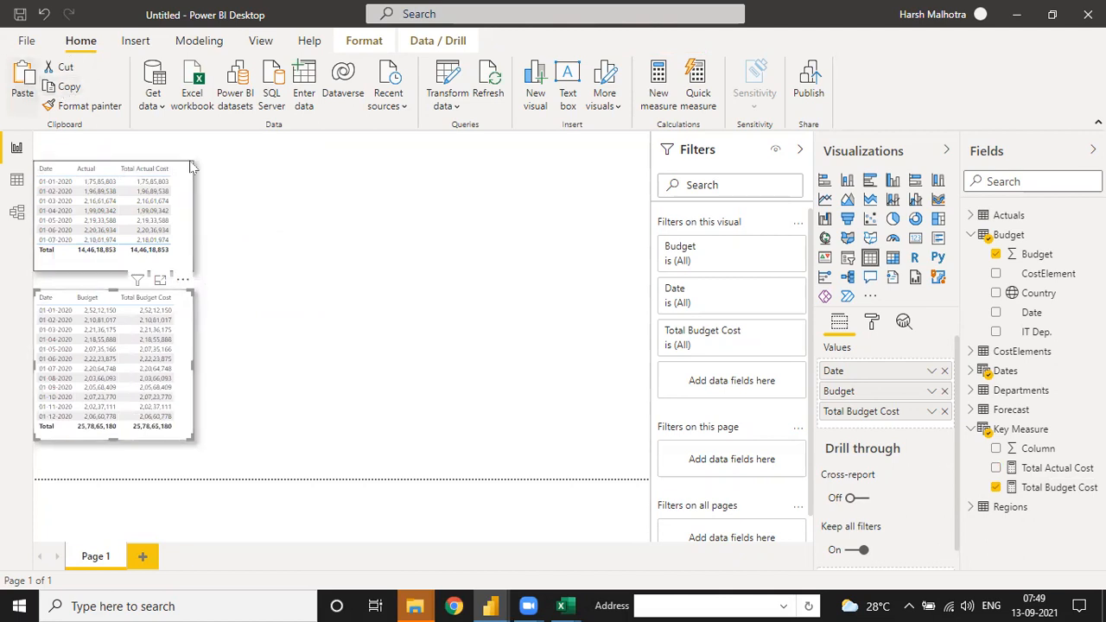
Step: Duplicate the budget table beside the actuals table, replace its Budget and Total Budget Cost fields with Forecast and enlarge the copy slightly
{"action": "key", "text": "ctrl+v"}
{"action": "left_click_drag", "start_coordinate": [184, 282], "coordinate": [357, 164]}
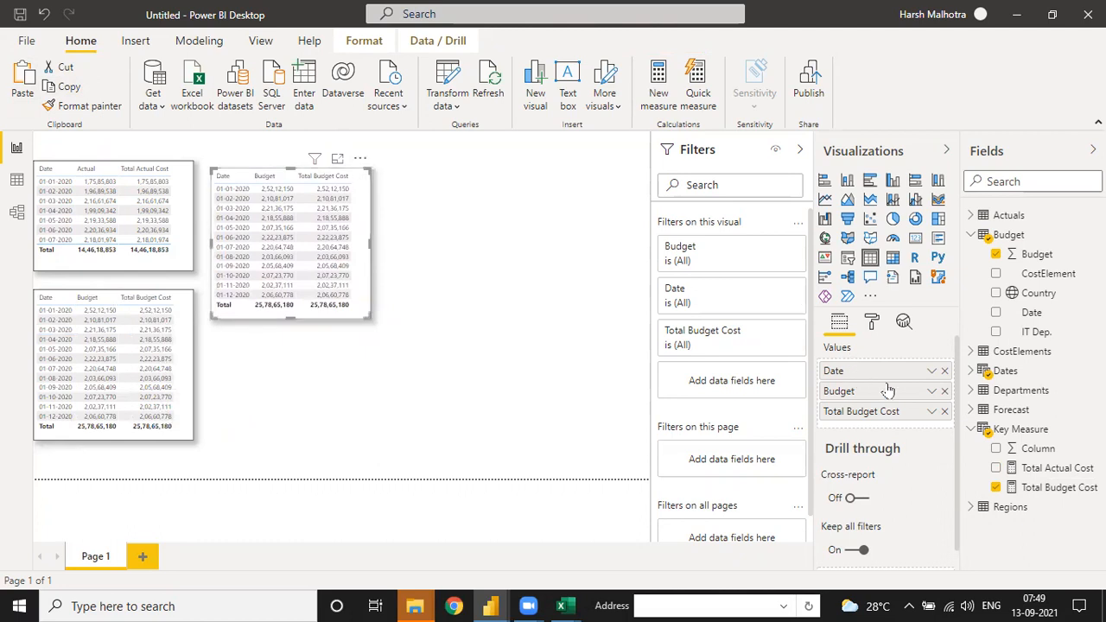
{"action": "left_click", "coordinate": [944, 391]}
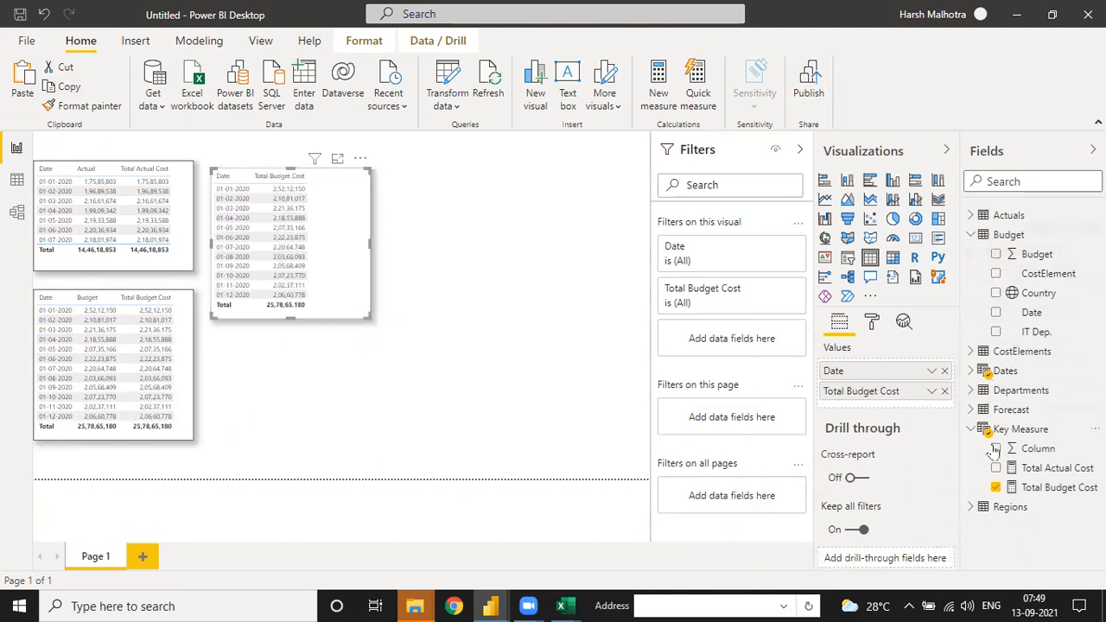
{"action": "left_click", "coordinate": [974, 410]}
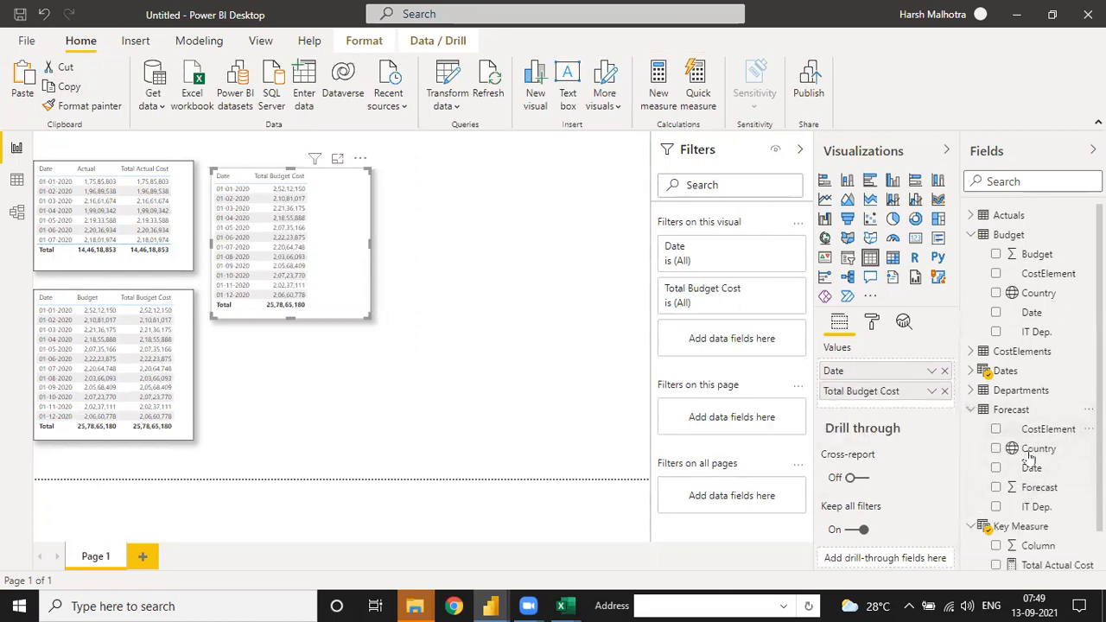
{"action": "left_click_drag", "start_coordinate": [1031, 493], "coordinate": [899, 406]}
{"action": "left_click", "coordinate": [945, 392]}
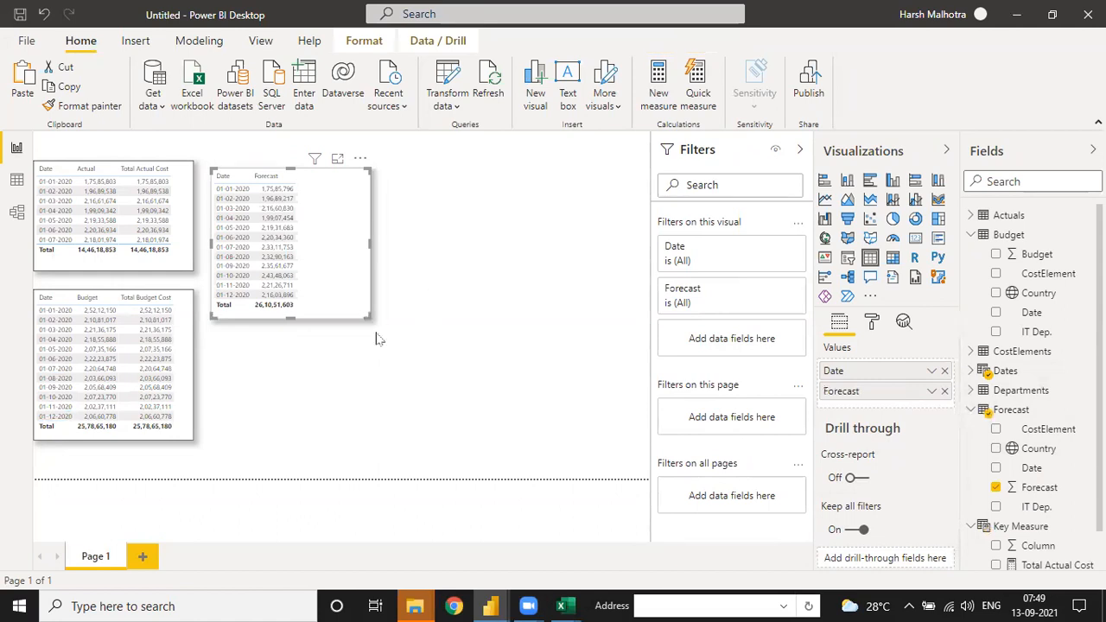
{"action": "left_click_drag", "start_coordinate": [376, 339], "coordinate": [379, 333]}
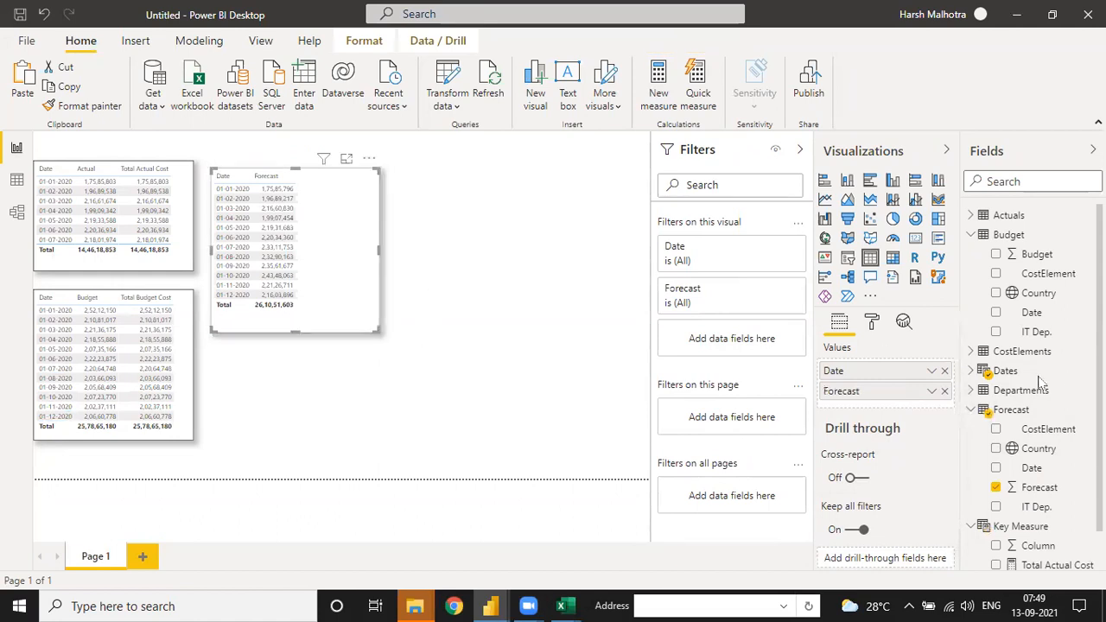
Step: Collapse the Forecast and Budget field lists and create a new Key Measure measure named Total Forecasting Costs
{"action": "left_click", "coordinate": [972, 409]}
{"action": "left_click", "coordinate": [971, 236]}
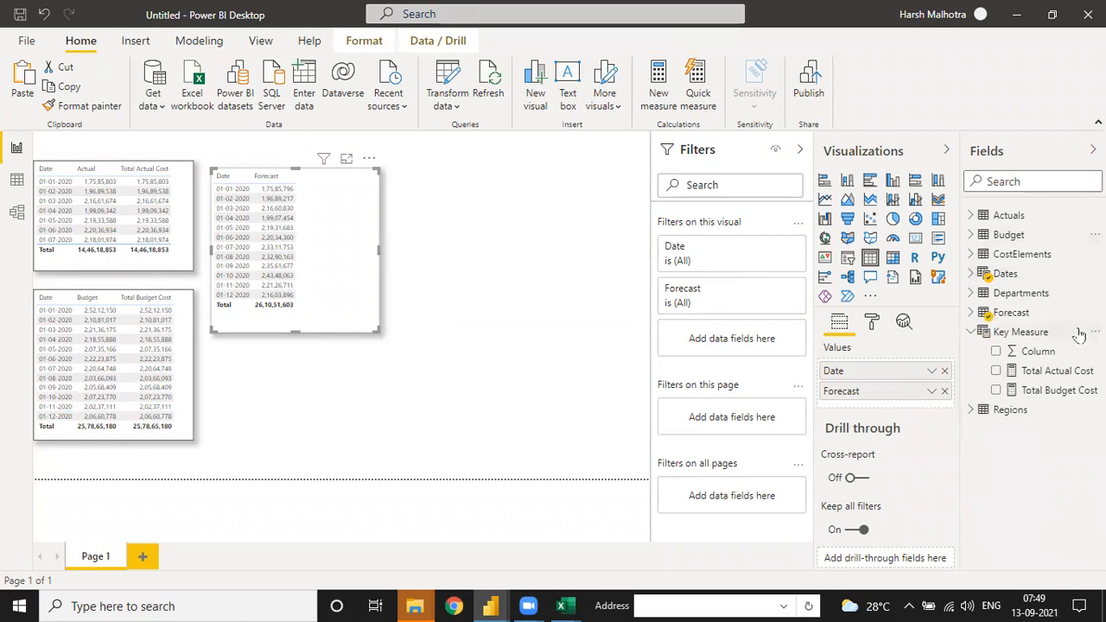
{"action": "right_click", "coordinate": [1024, 333]}
{"action": "left_click", "coordinate": [1026, 345]}
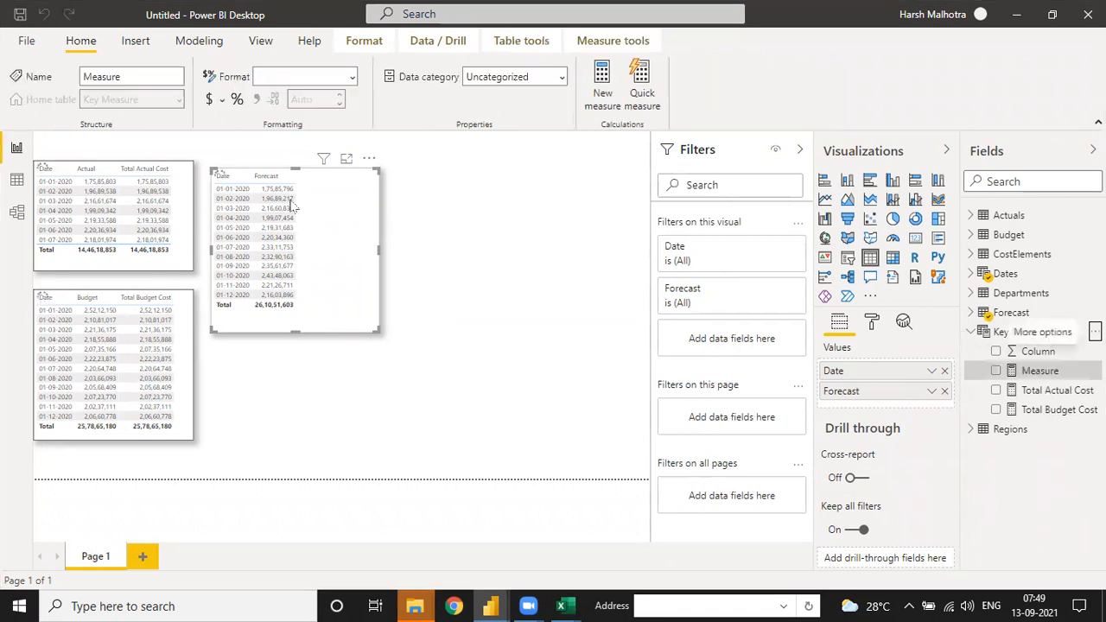
{"action": "left_click", "coordinate": [153, 145]}
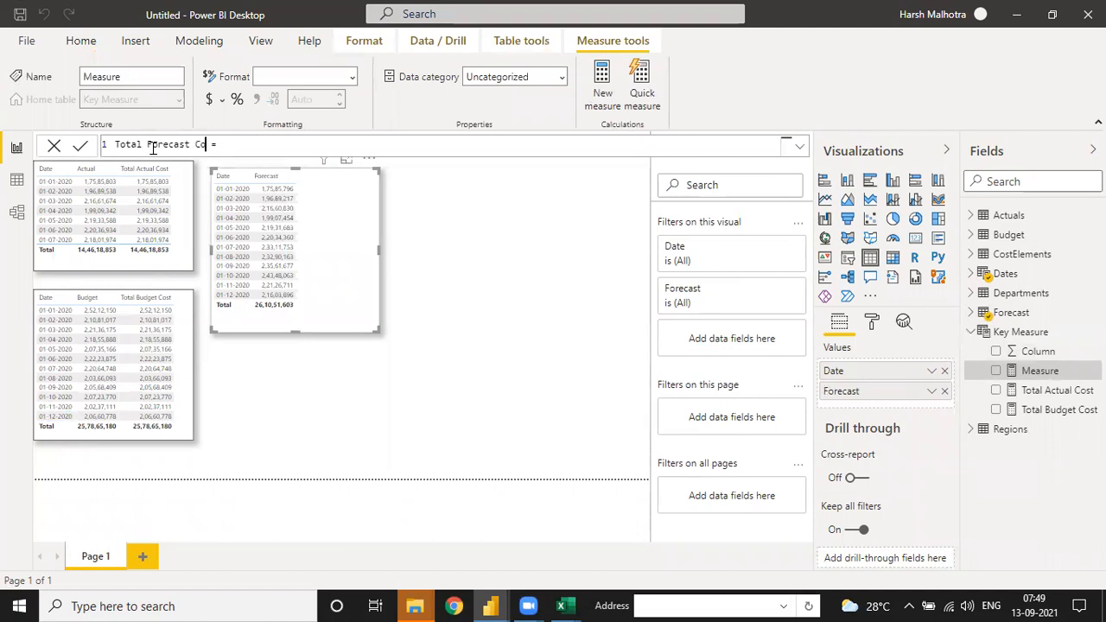
{"action": "type", "text": "osst"}
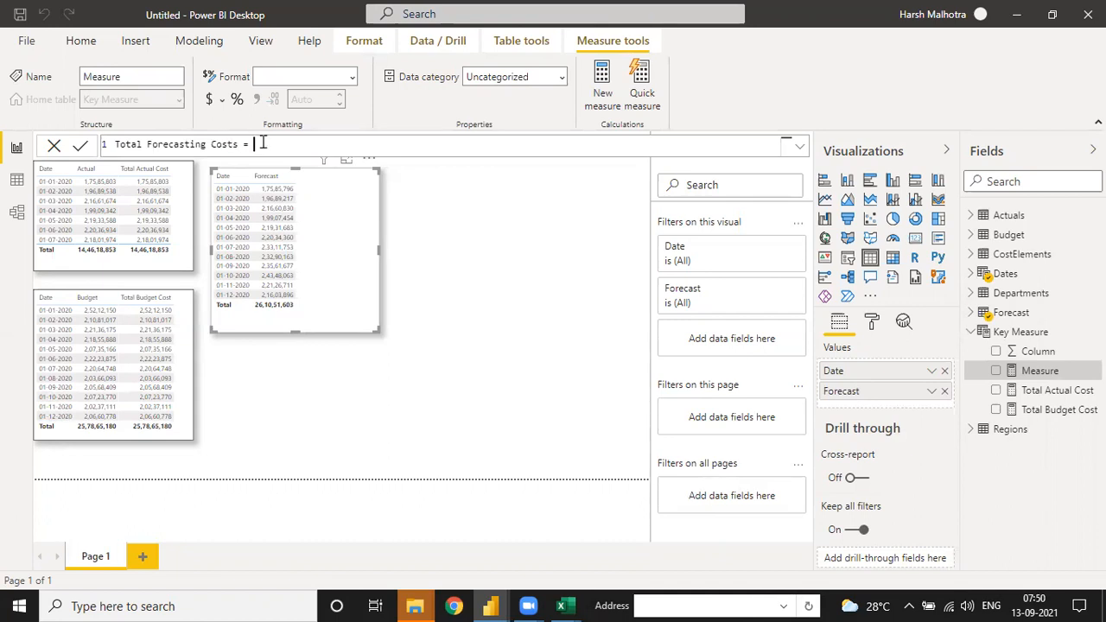
{"action": "type", "text": "SUM("}
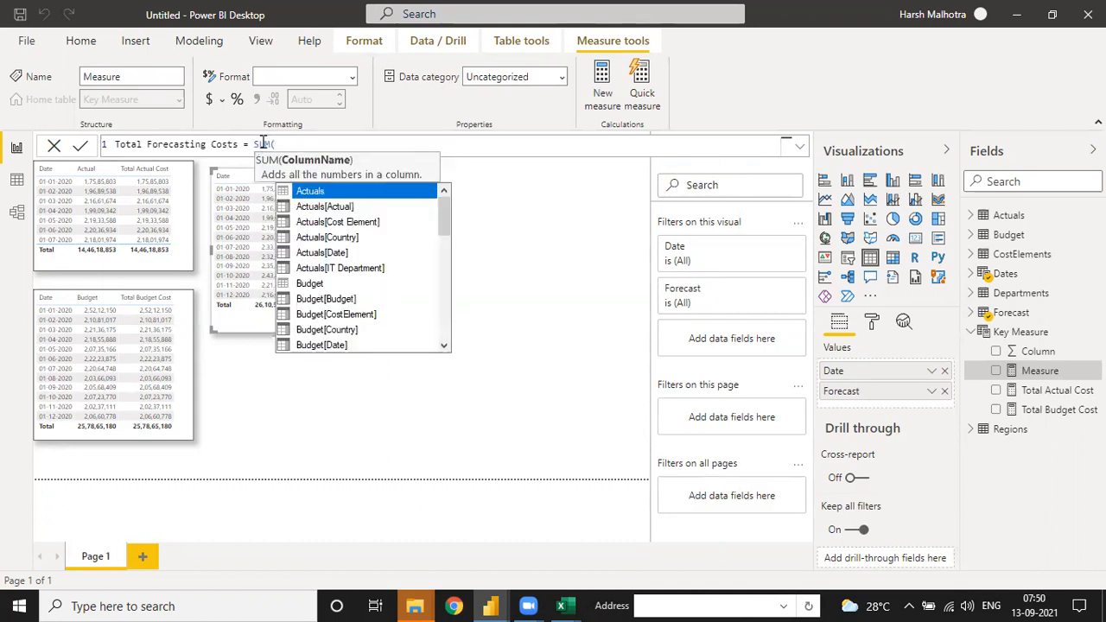
{"action": "type", "text": "forec"}
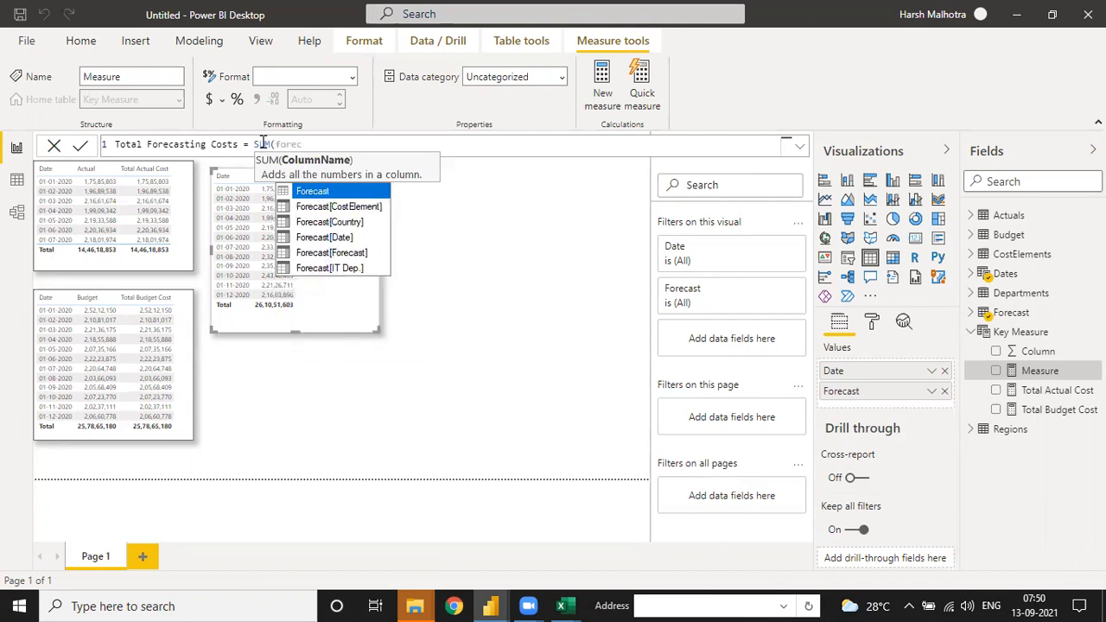
Step: Define Total Forecasting Costs as SUM(Forecast[Forecast])
{"action": "key", "text": "Down"}
{"action": "key", "text": "Down"}
{"action": "key", "text": "Down"}
{"action": "key", "text": "Down"}
{"action": "key", "text": "Tab"}
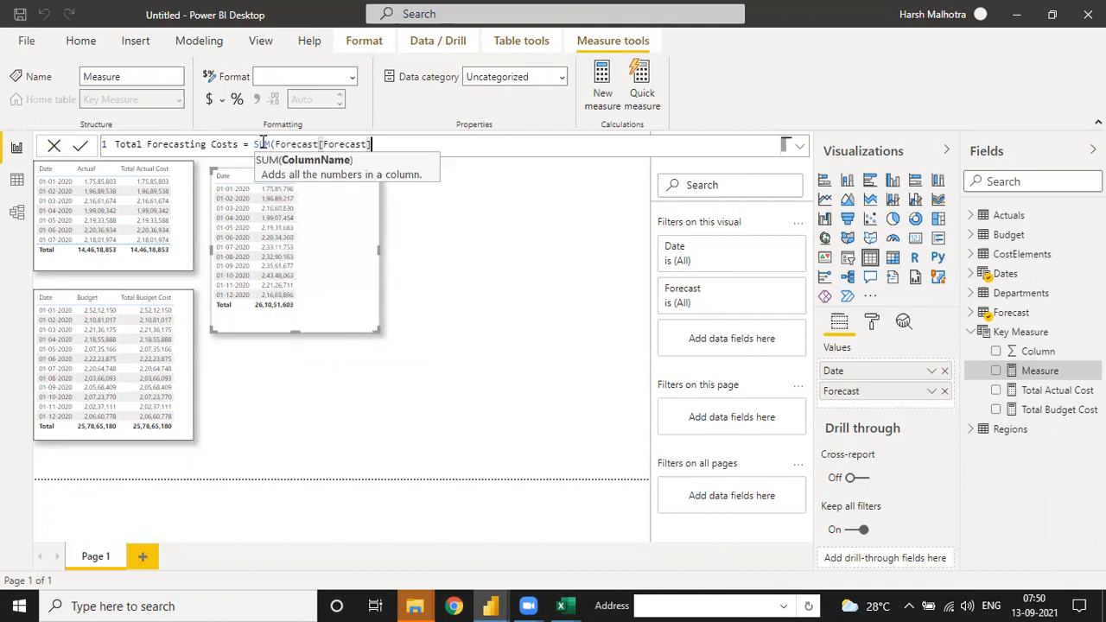
{"action": "type", "text": ")"}
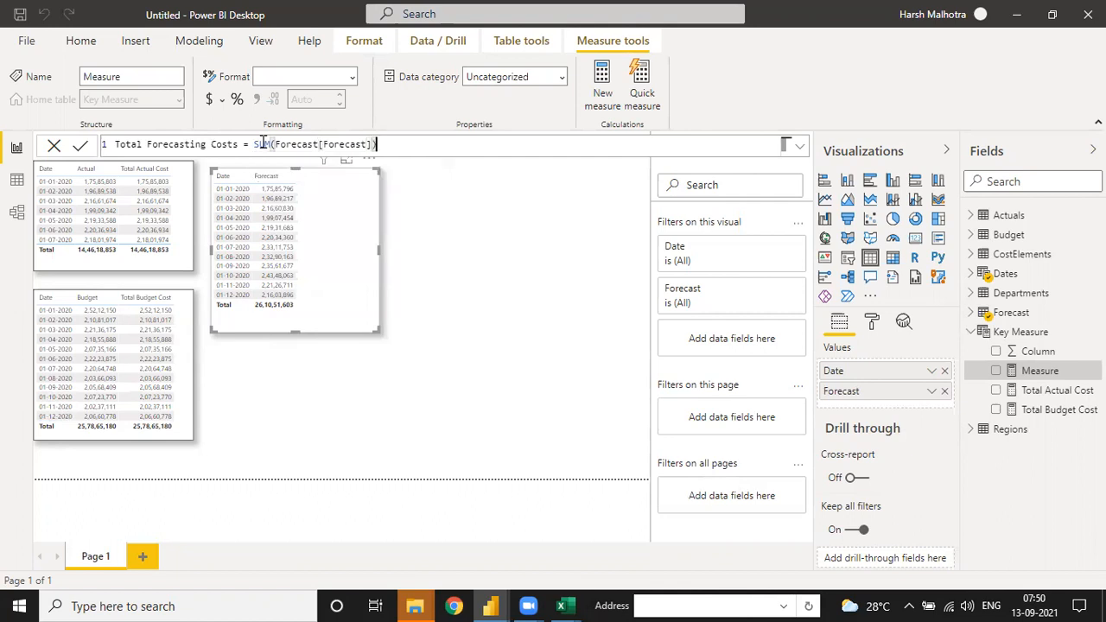
Step: Confirm the Total Forecasting Costs measure, add it to the forecast table and format it with a thousands separator
{"action": "left_click", "coordinate": [538, 231]}
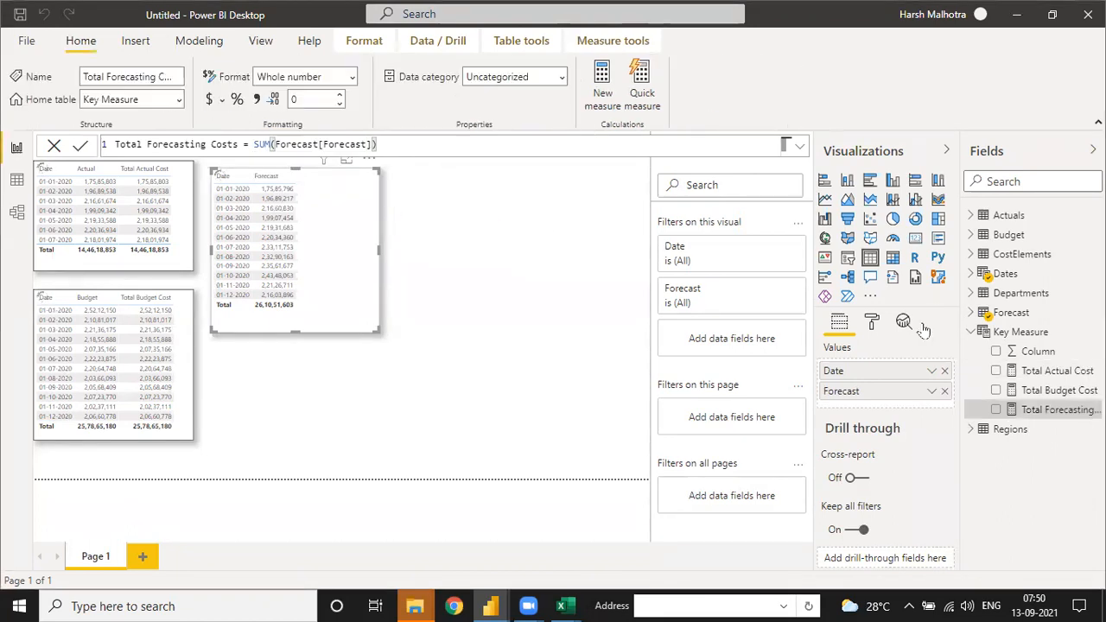
{"action": "left_click_drag", "start_coordinate": [1029, 417], "coordinate": [298, 229]}
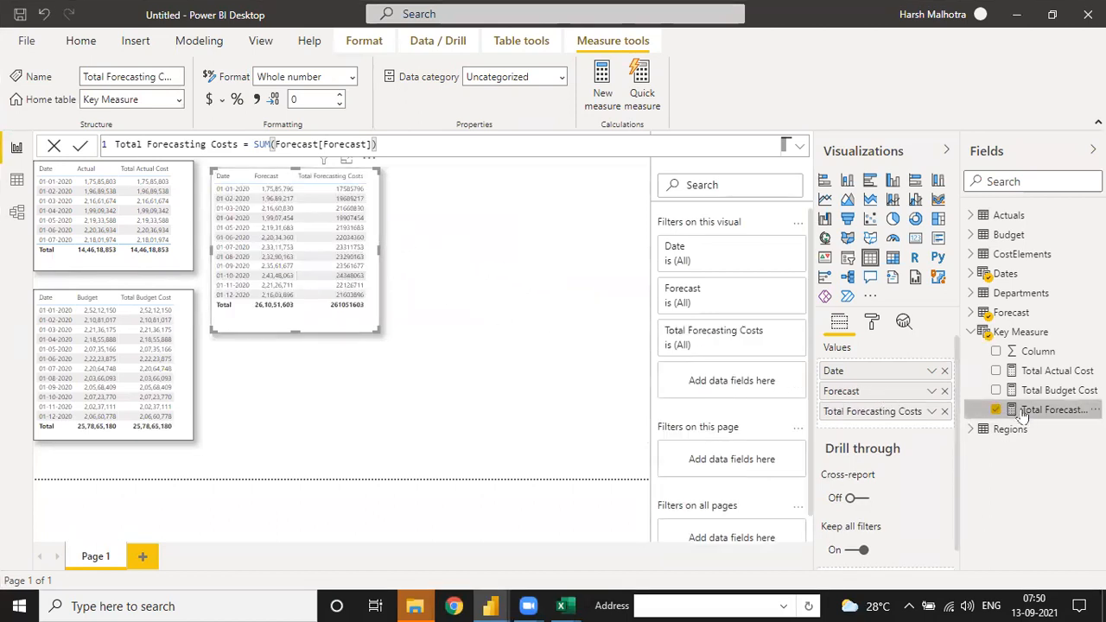
{"action": "left_click", "coordinate": [257, 99]}
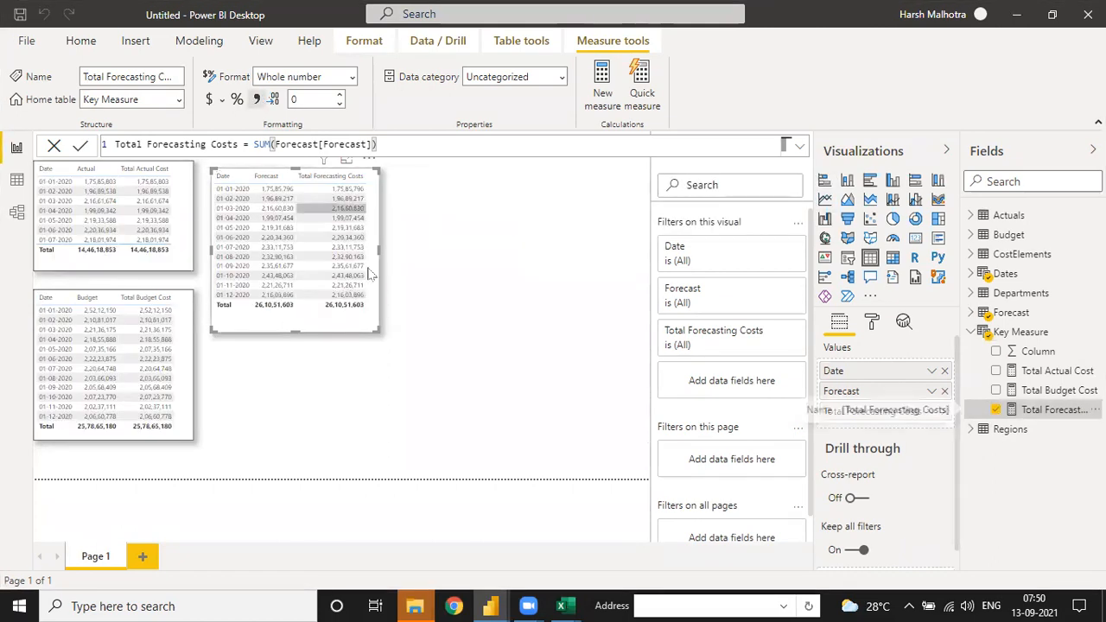
Step: Resize the forecast table so its top aligns with the actuals table and its bottom with the budget table
{"action": "left_click_drag", "start_coordinate": [375, 328], "coordinate": [379, 321]}
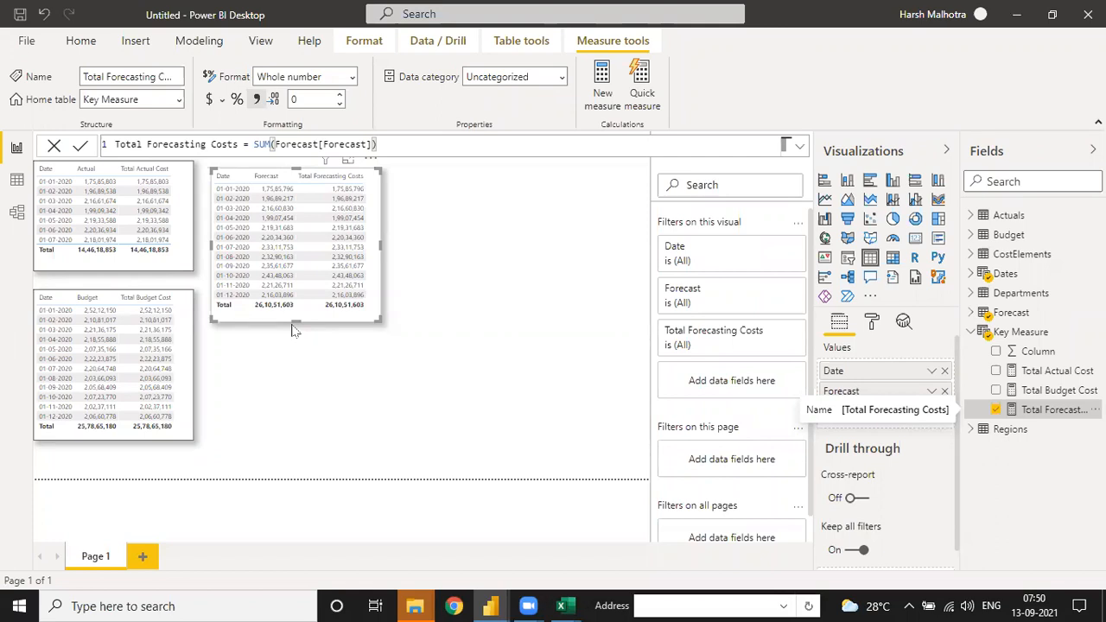
{"action": "left_click", "coordinate": [313, 389]}
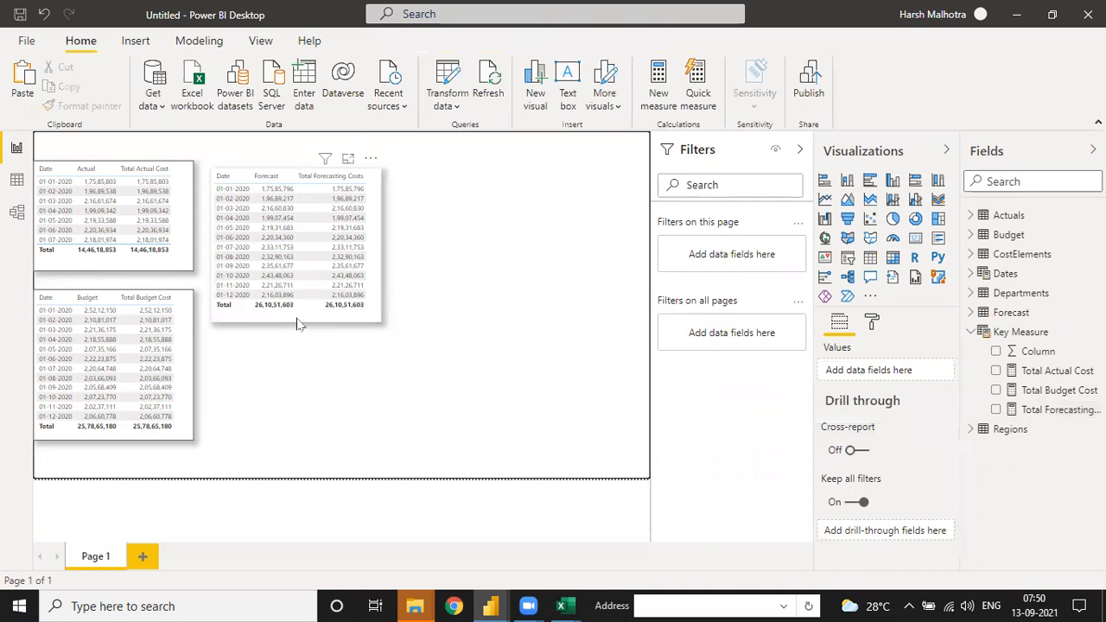
{"action": "left_click", "coordinate": [300, 324]}
{"action": "left_click_drag", "start_coordinate": [300, 322], "coordinate": [300, 439]}
{"action": "left_click_drag", "start_coordinate": [297, 169], "coordinate": [298, 162]}
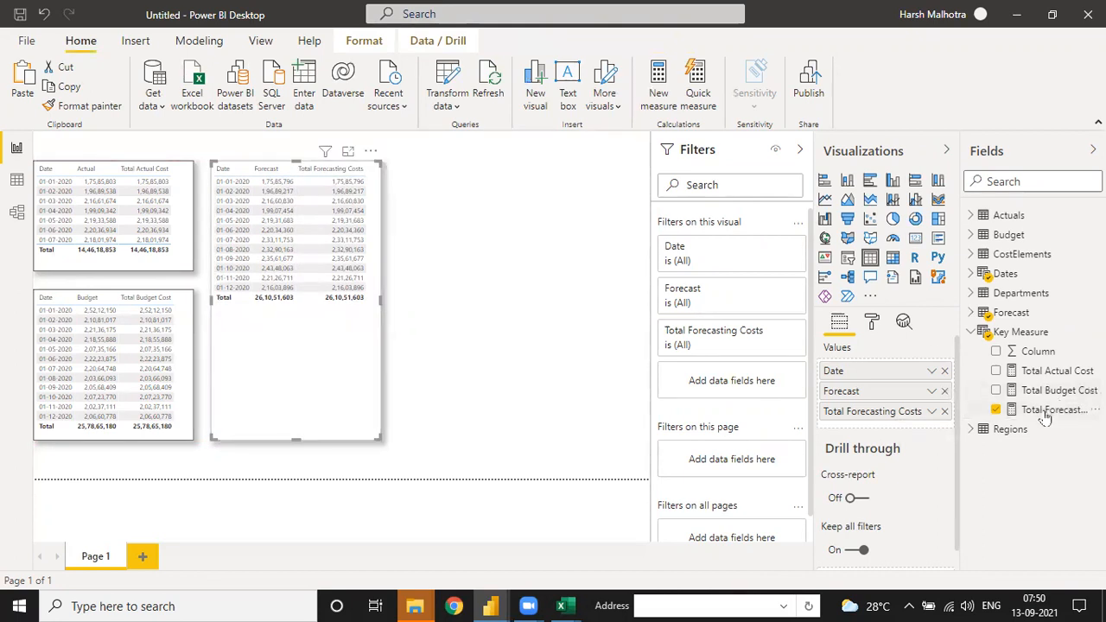
Step: Insert a new table visual beside the forecast table and widen it to nearly the page edge
{"action": "left_click", "coordinate": [482, 276]}
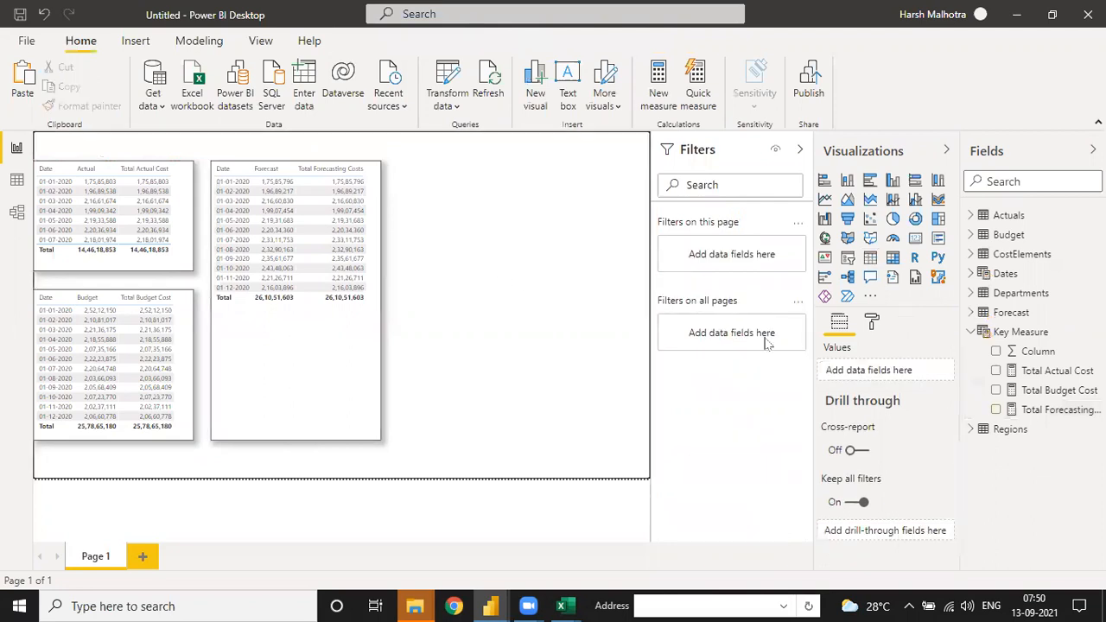
{"action": "left_click", "coordinate": [871, 258]}
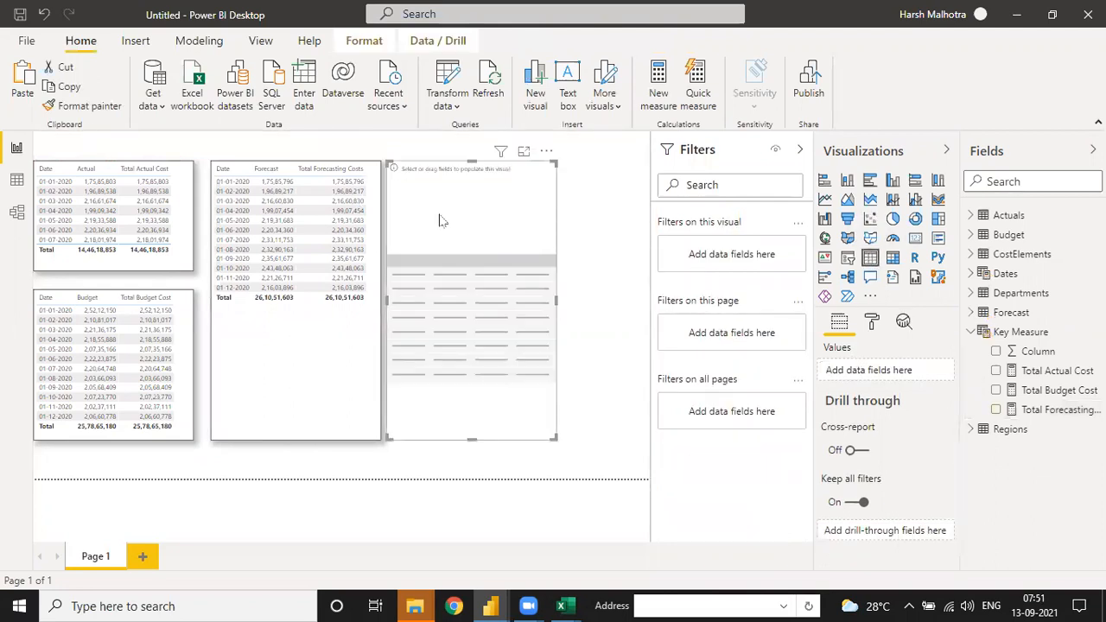
{"action": "left_click_drag", "start_coordinate": [554, 301], "coordinate": [634, 301]}
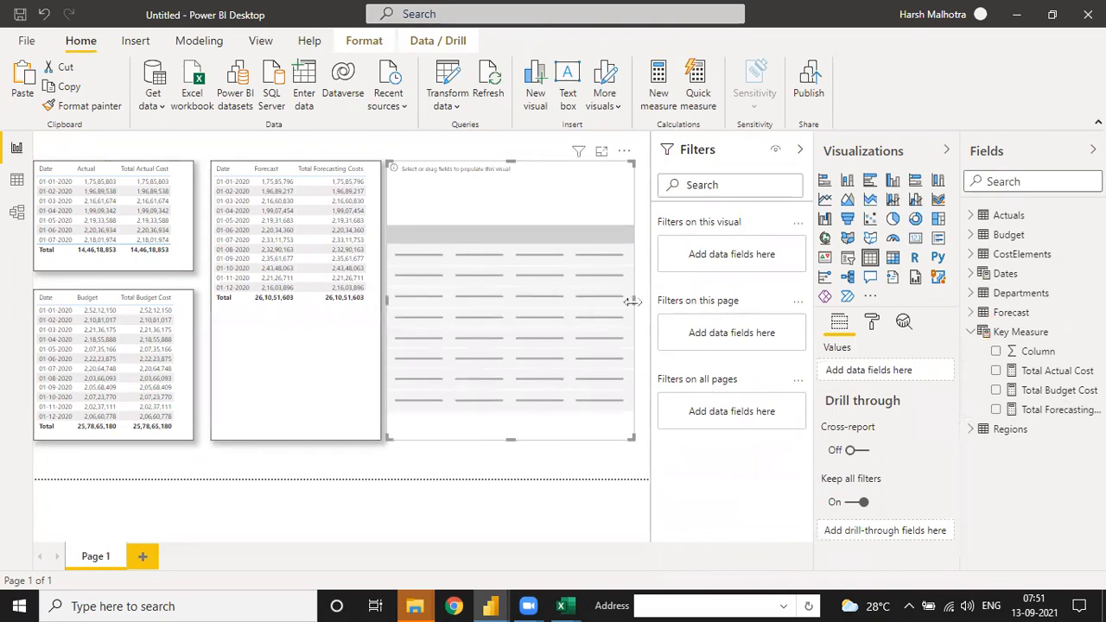
Step: Add the Date field from Dates to the new table and show it as plain Date instead of Date Hierarchy
{"action": "left_click", "coordinate": [978, 274]}
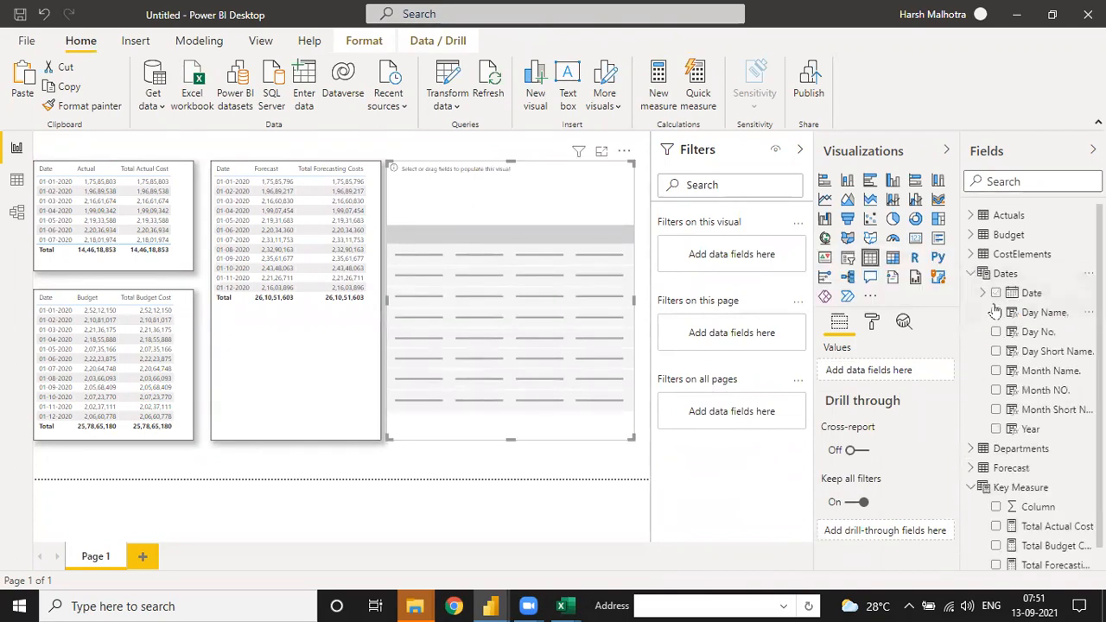
{"action": "left_click_drag", "start_coordinate": [1029, 293], "coordinate": [930, 386]}
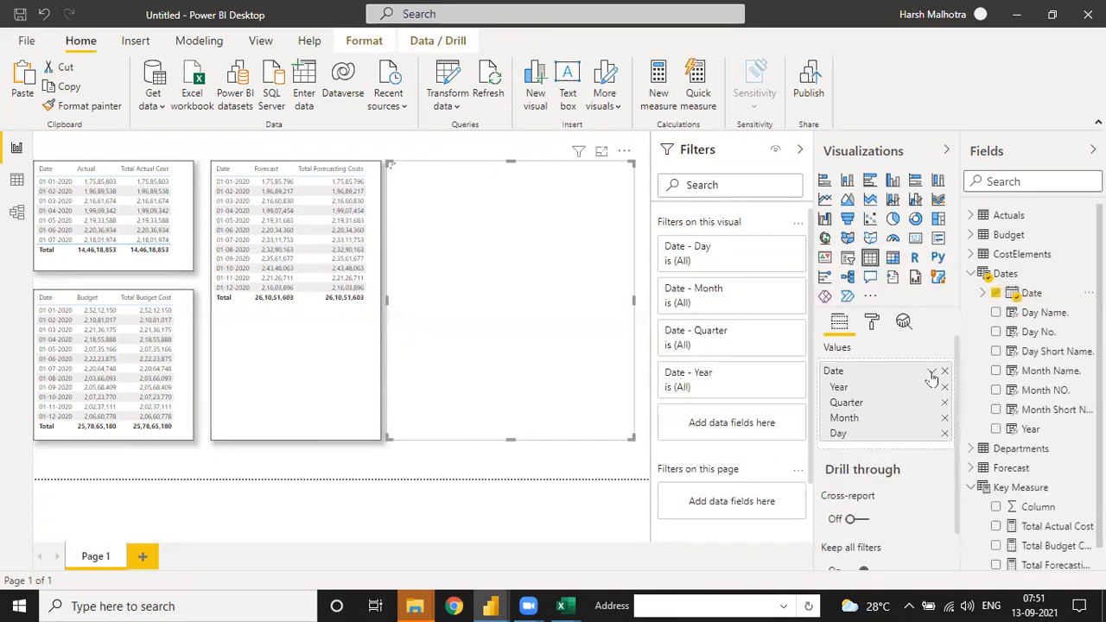
{"action": "left_click", "coordinate": [933, 372]}
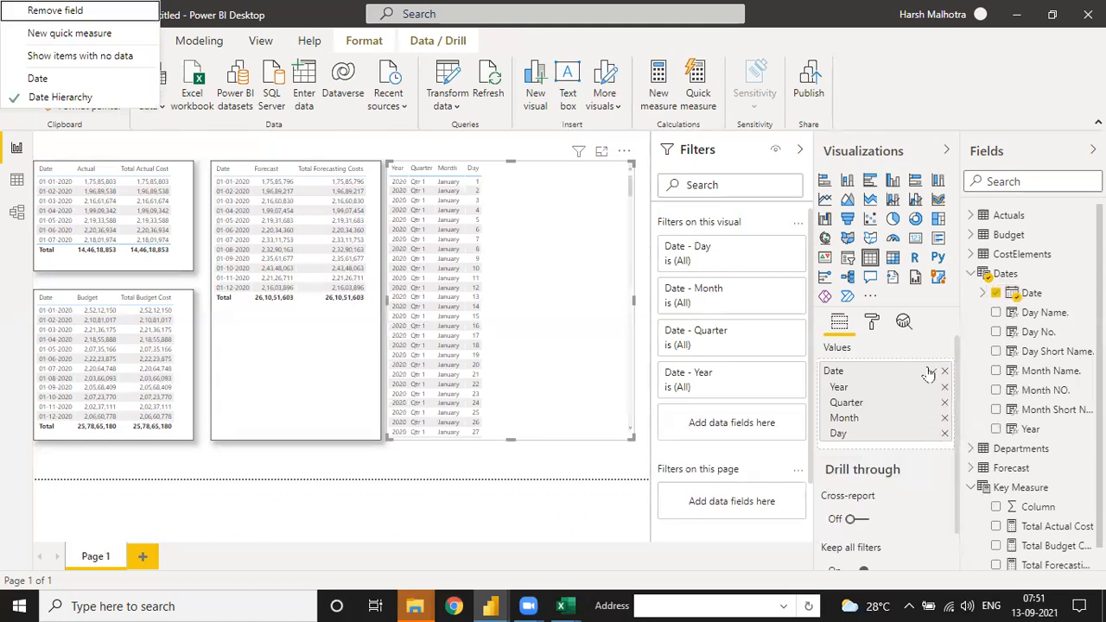
{"action": "left_click", "coordinate": [933, 371]}
{"action": "left_click", "coordinate": [933, 372]}
{"action": "left_click", "coordinate": [951, 456]}
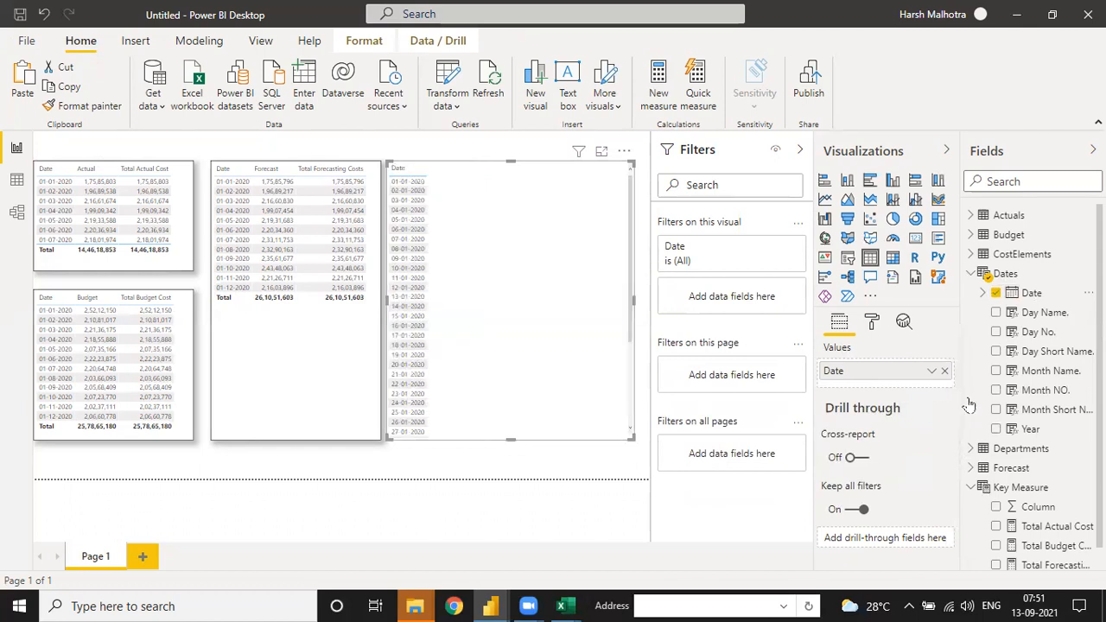
Step: Collapse the Dates field list and add the Total Budget Cost and Total Forecasting Costs measures to the new table
{"action": "scroll", "coordinate": [1003, 432], "scroll_direction": "down", "scroll_amount": 1}
{"action": "left_click", "coordinate": [970, 250]}
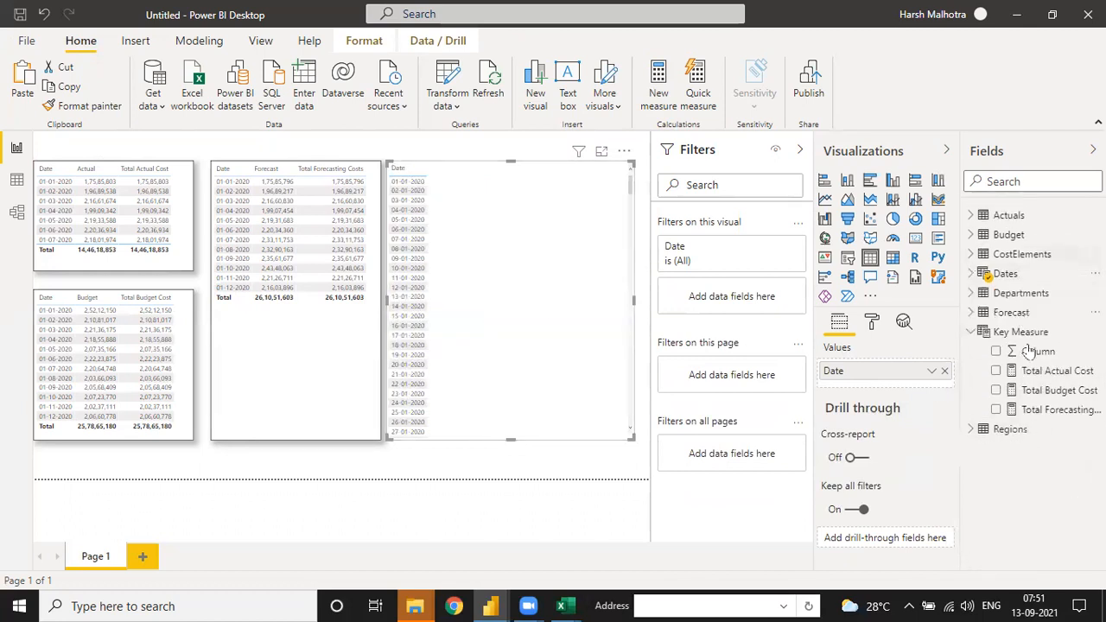
{"action": "left_click_drag", "start_coordinate": [1059, 394], "coordinate": [534, 262]}
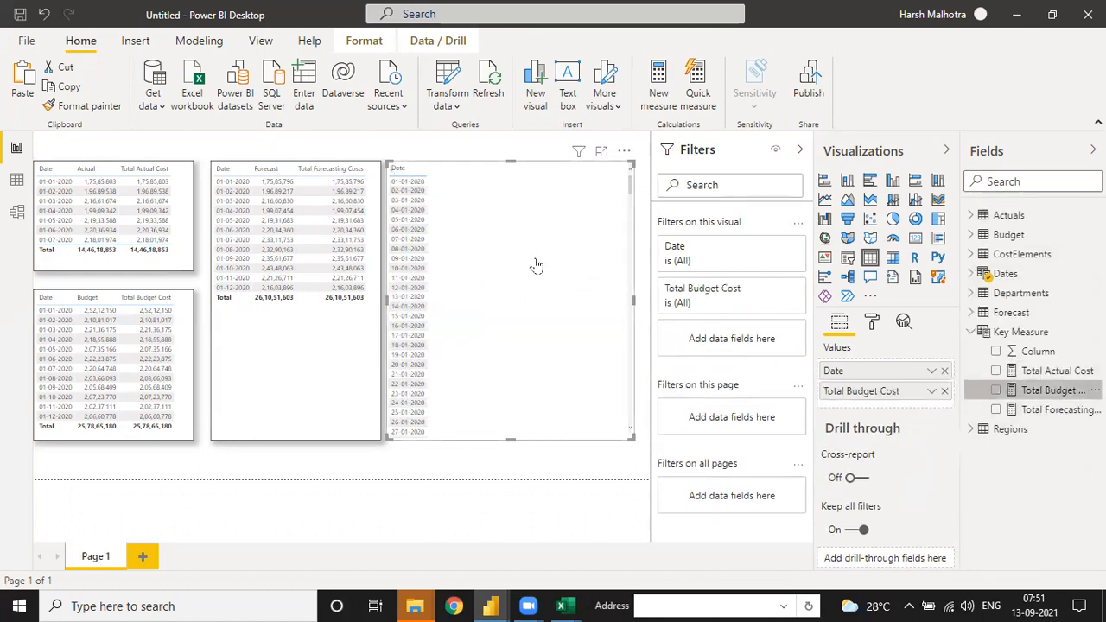
{"action": "left_click_drag", "start_coordinate": [1014, 404], "coordinate": [463, 273]}
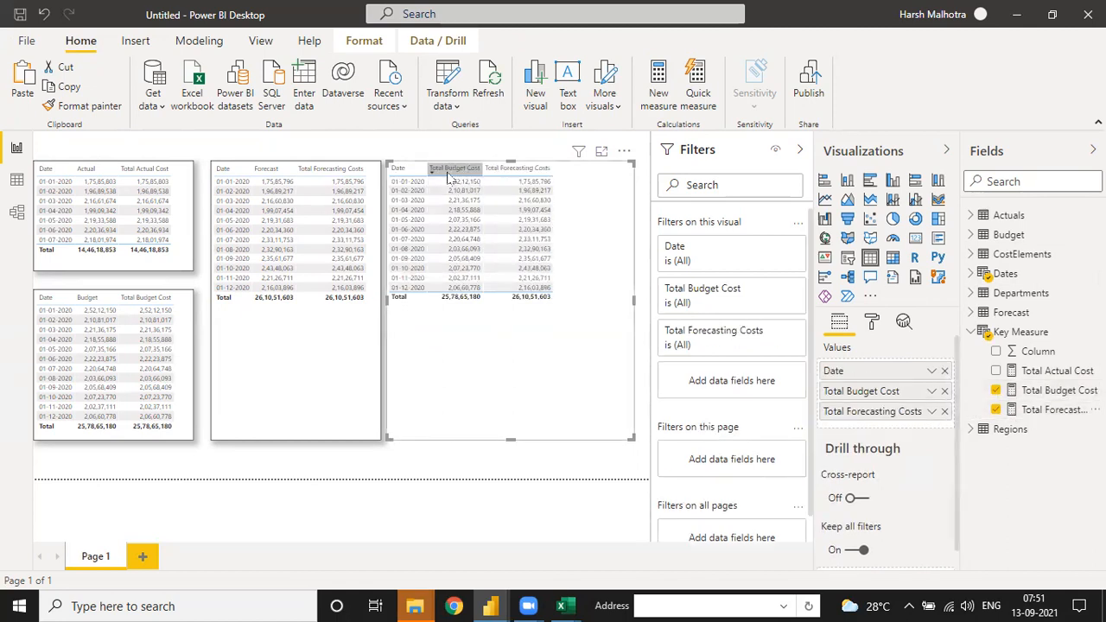
Step: Examine the data model relationships linking the Dates table to Actuals, Budget and Forecast, and return to the report
{"action": "left_click", "coordinate": [17, 212]}
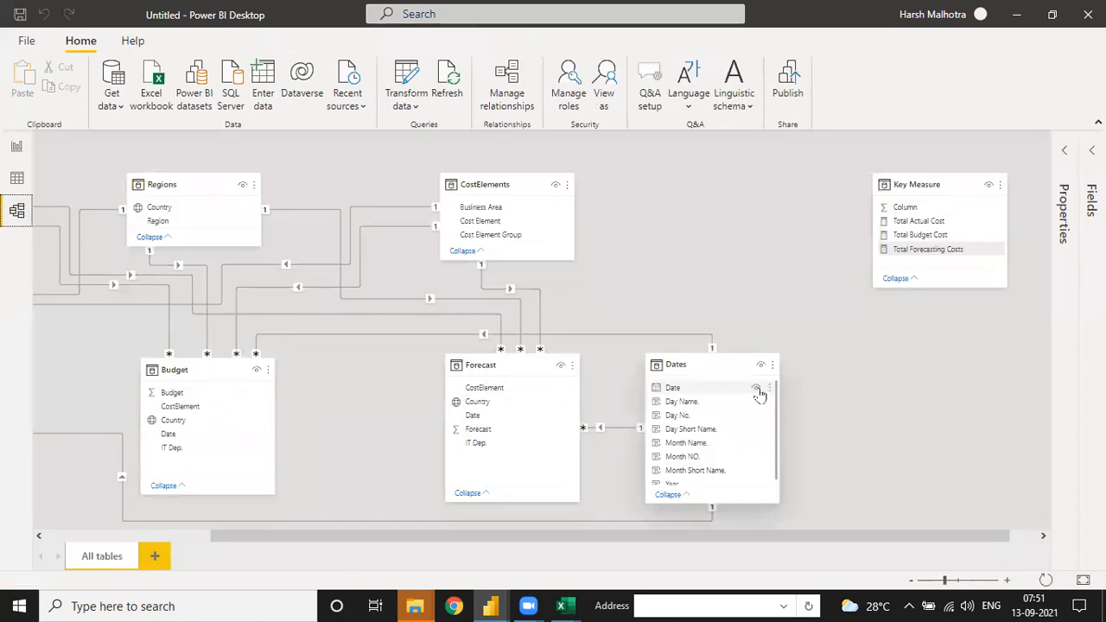
{"action": "scroll", "coordinate": [752, 394], "scroll_direction": "down", "scroll_amount": 1}
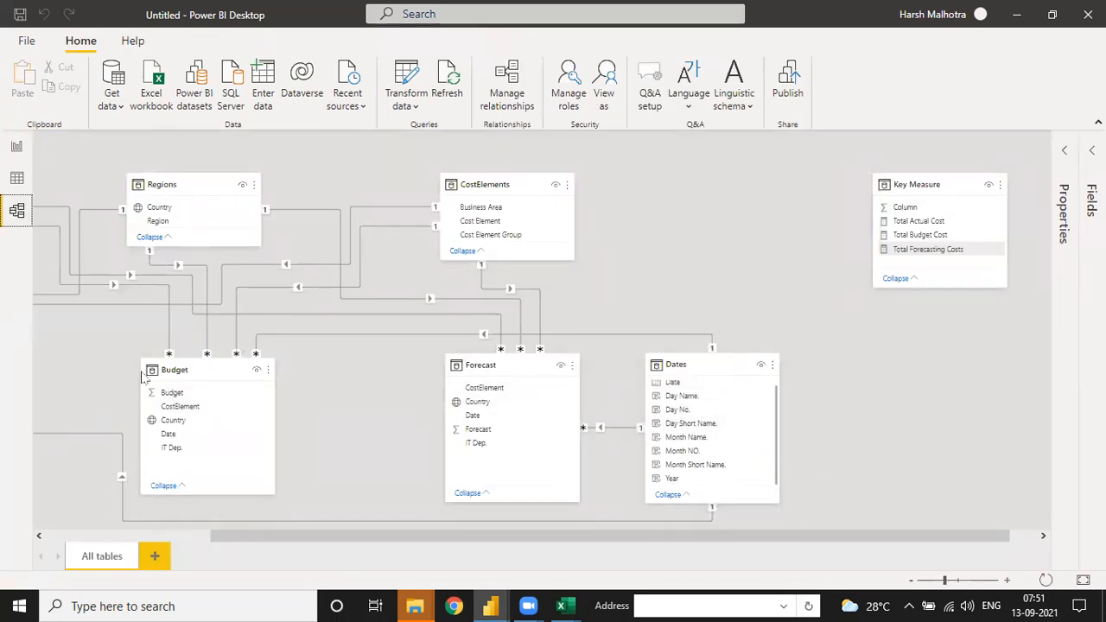
{"action": "left_click", "coordinate": [180, 537]}
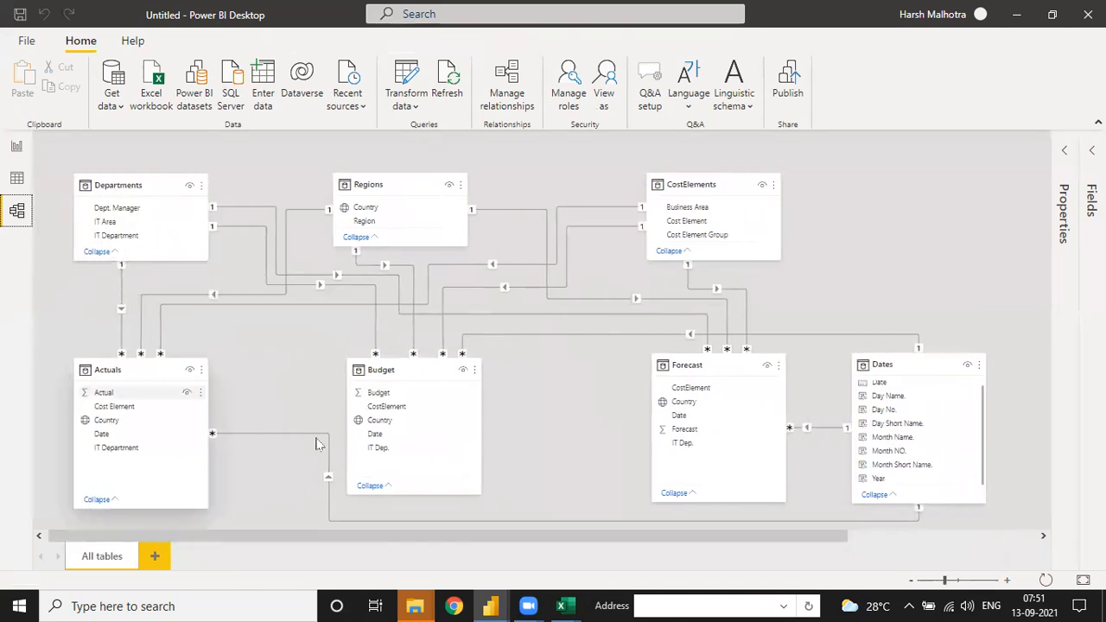
{"action": "left_click", "coordinate": [17, 147]}
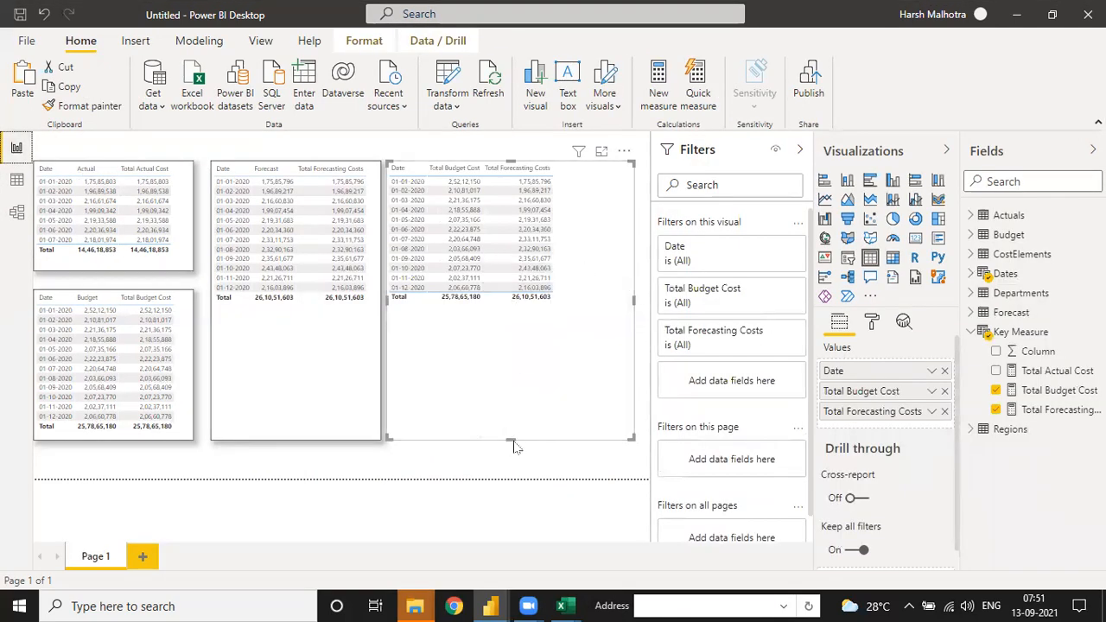
Step: Turn on the border and shadow for the combined budget and forecast table and shorten it to fit its rows
{"action": "left_click", "coordinate": [872, 321]}
{"action": "scroll", "coordinate": [907, 489], "scroll_direction": "down", "scroll_amount": 5}
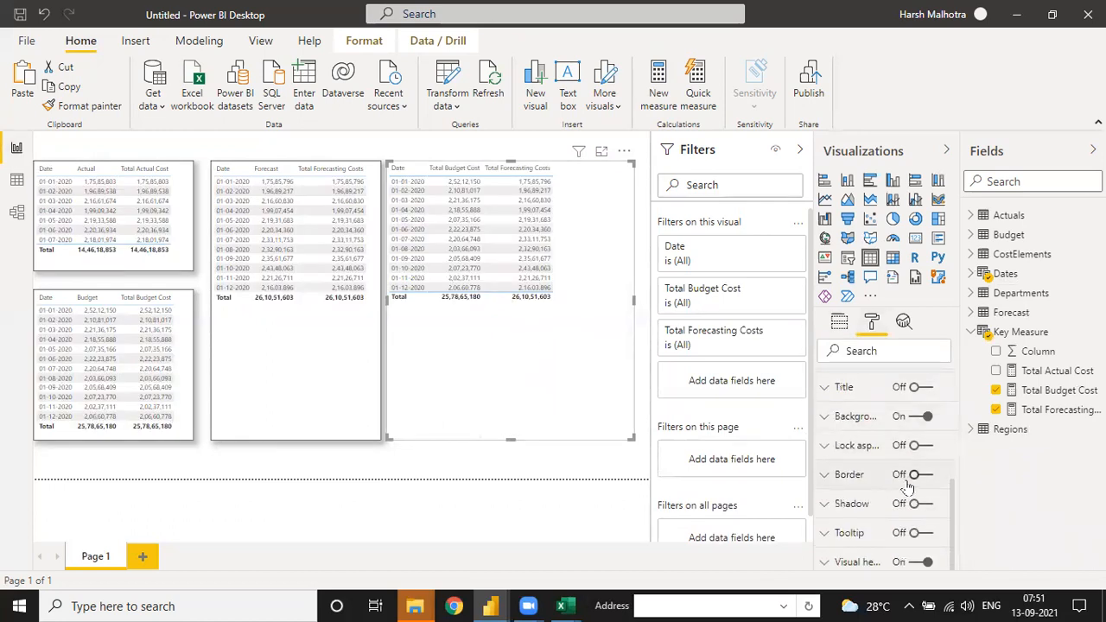
{"action": "left_click", "coordinate": [918, 475]}
{"action": "left_click", "coordinate": [918, 504]}
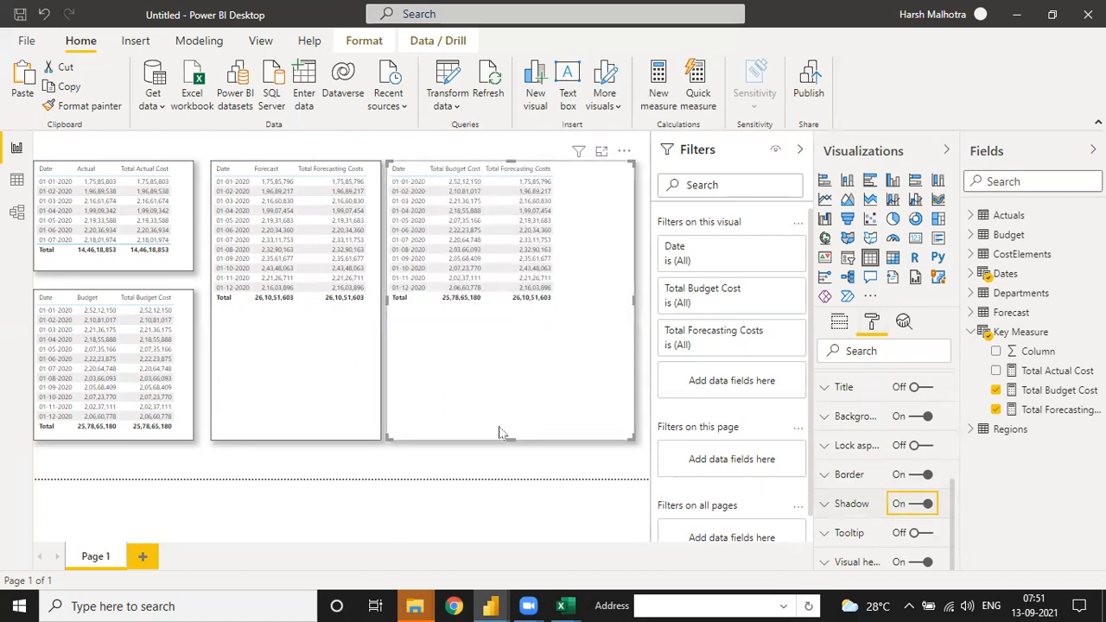
{"action": "left_click_drag", "start_coordinate": [508, 438], "coordinate": [512, 321]}
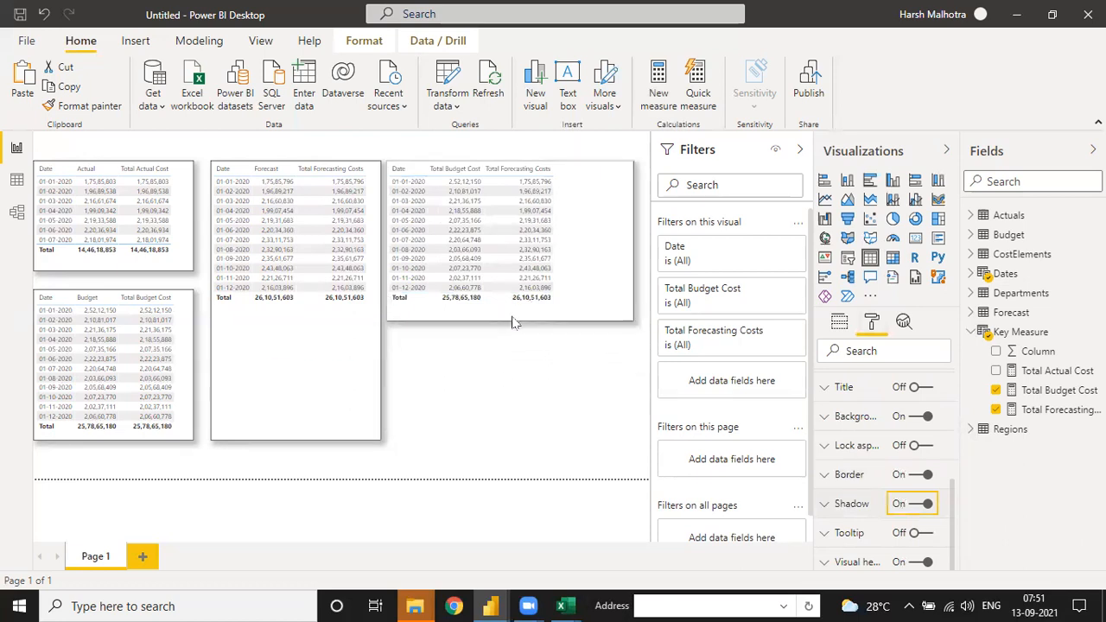
{"action": "left_click", "coordinate": [16, 179]}
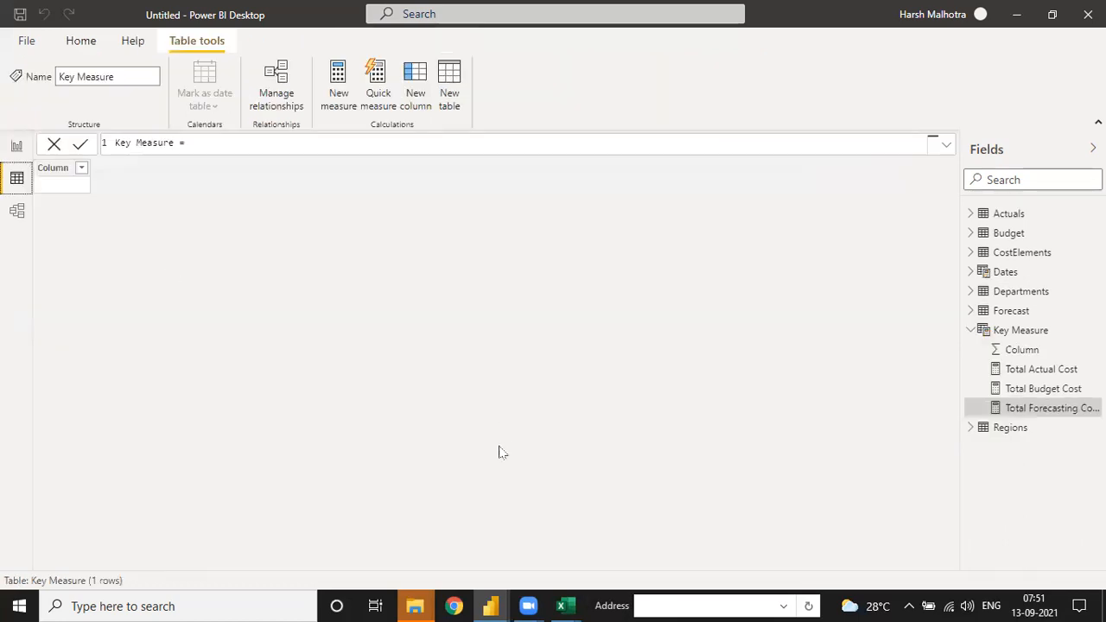
{"action": "left_click", "coordinate": [18, 210]}
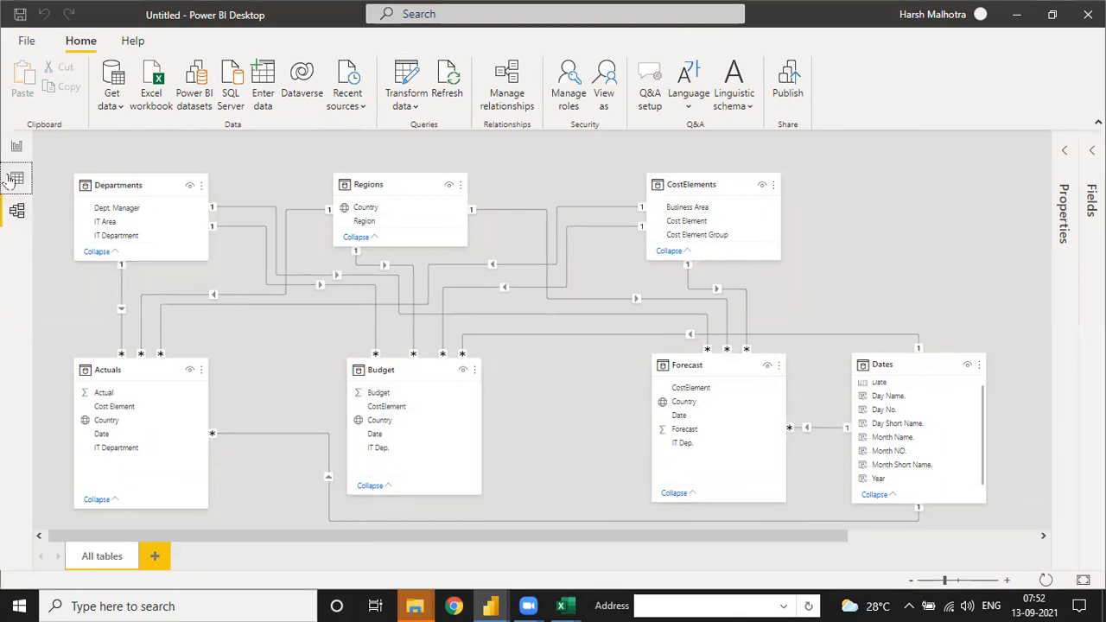
{"action": "left_click", "coordinate": [17, 147]}
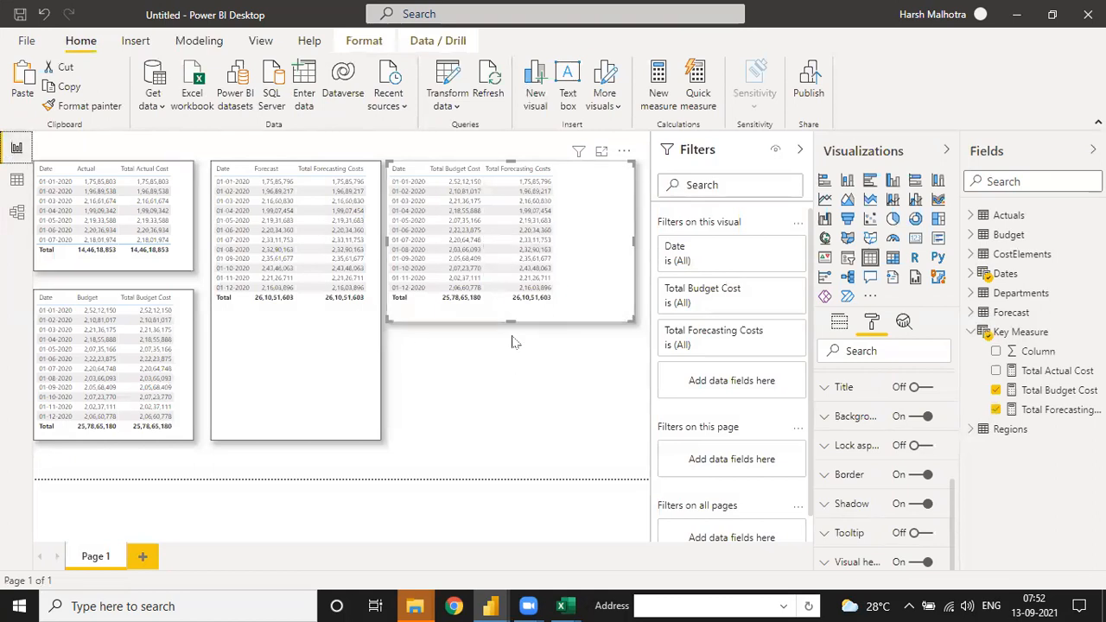
{"action": "mouse_move", "coordinate": [513, 319]}
{"action": "left_mouse_down"}
{"action": "mouse_move", "coordinate": [506, 371]}
{"action": "mouse_move", "coordinate": [515, 324]}
{"action": "left_mouse_up"}
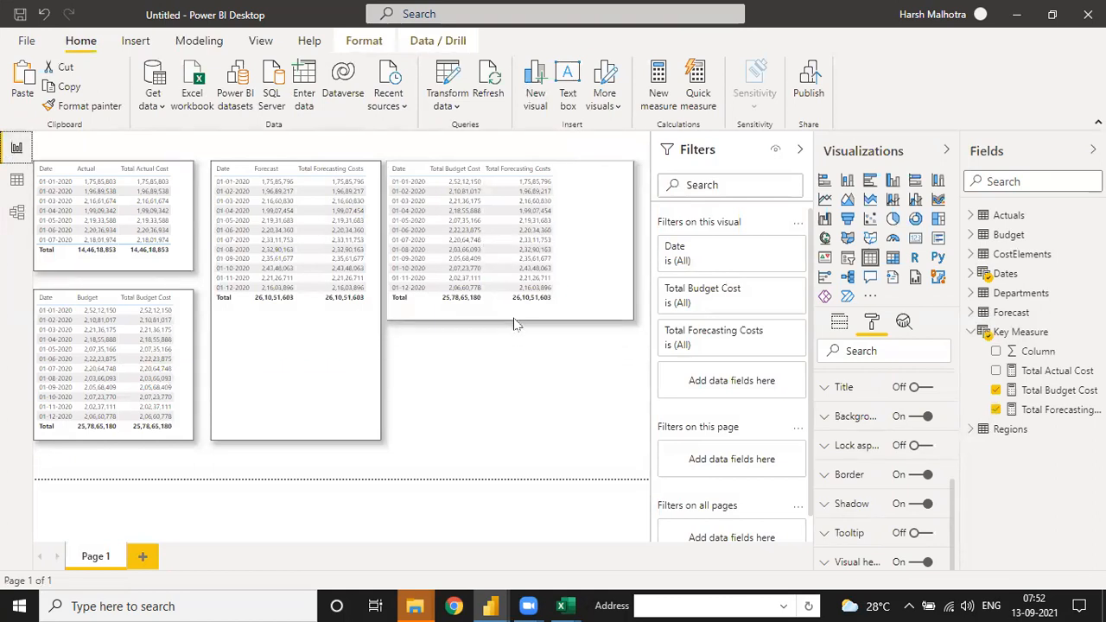
Step: Add a second report page and paste a copy of Page 1's combined budget and forecast table onto it
{"action": "left_click", "coordinate": [498, 375]}
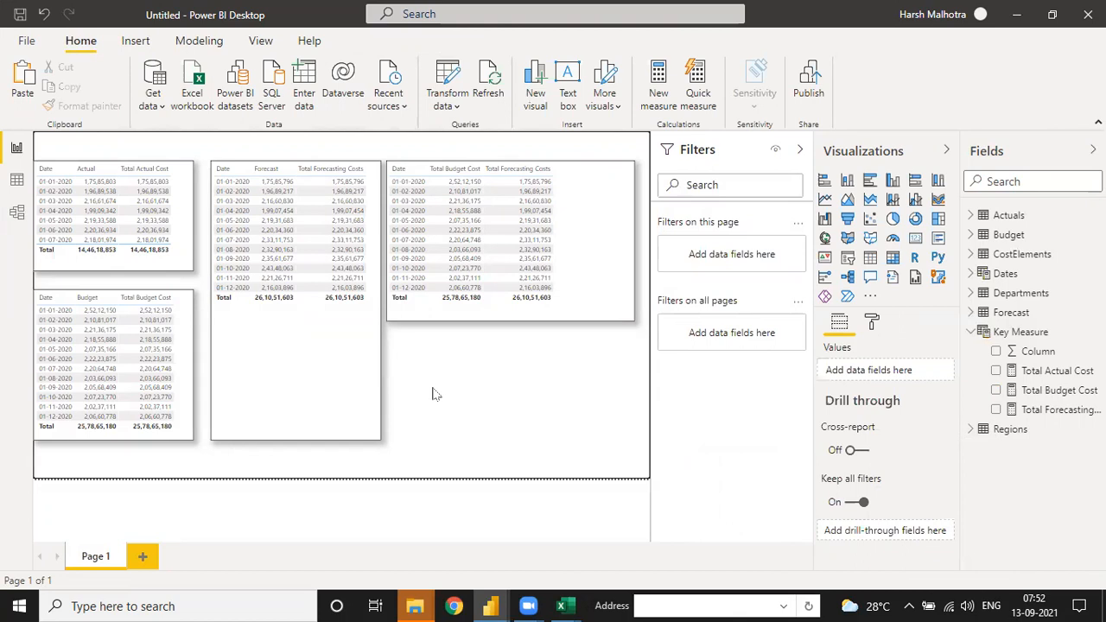
{"action": "left_click", "coordinate": [149, 551]}
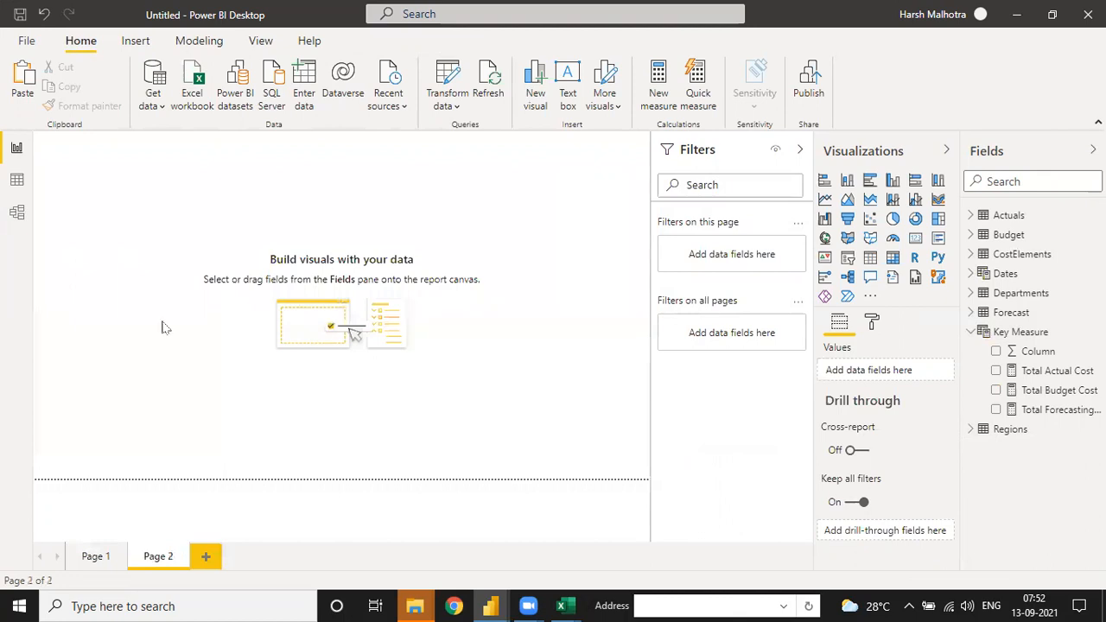
{"action": "left_click", "coordinate": [104, 558]}
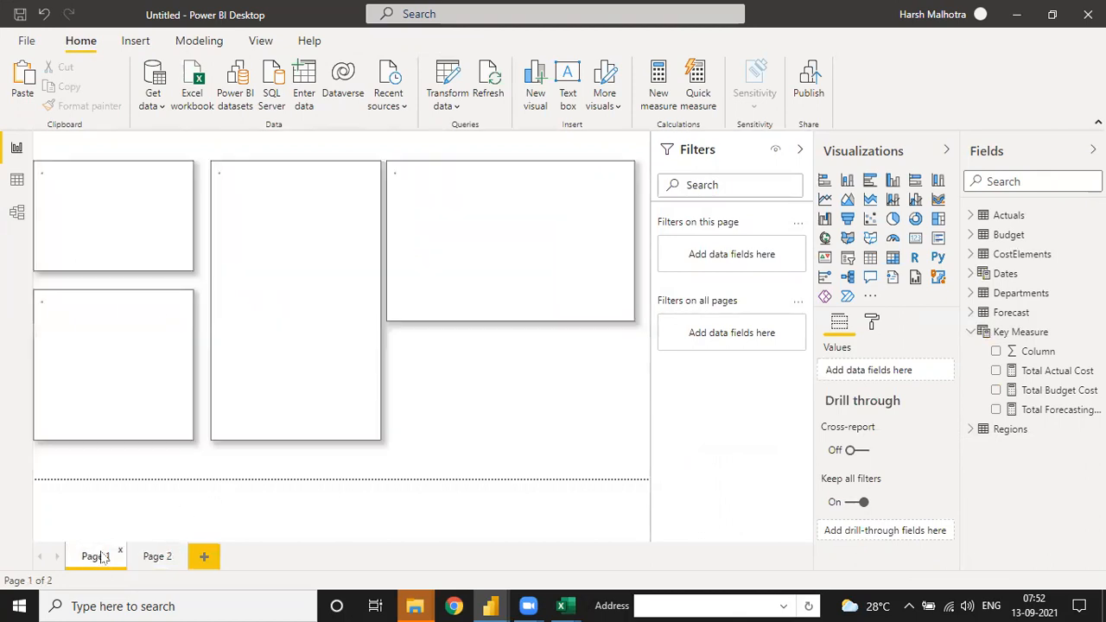
{"action": "left_click", "coordinate": [608, 256]}
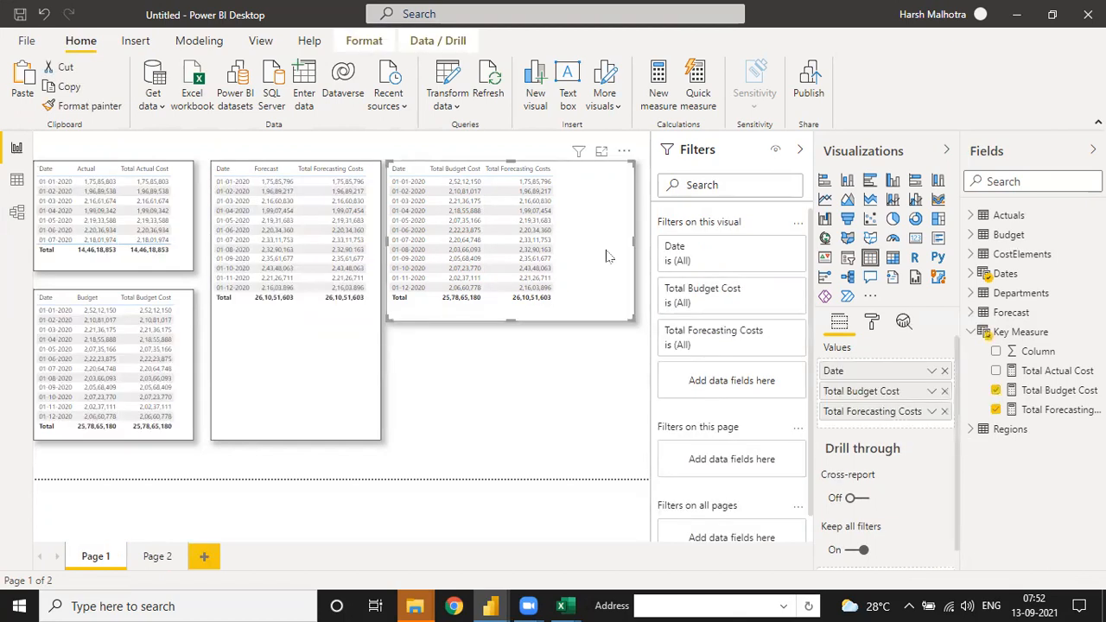
{"action": "left_click", "coordinate": [157, 557]}
{"action": "key", "text": "ctrl+v"}
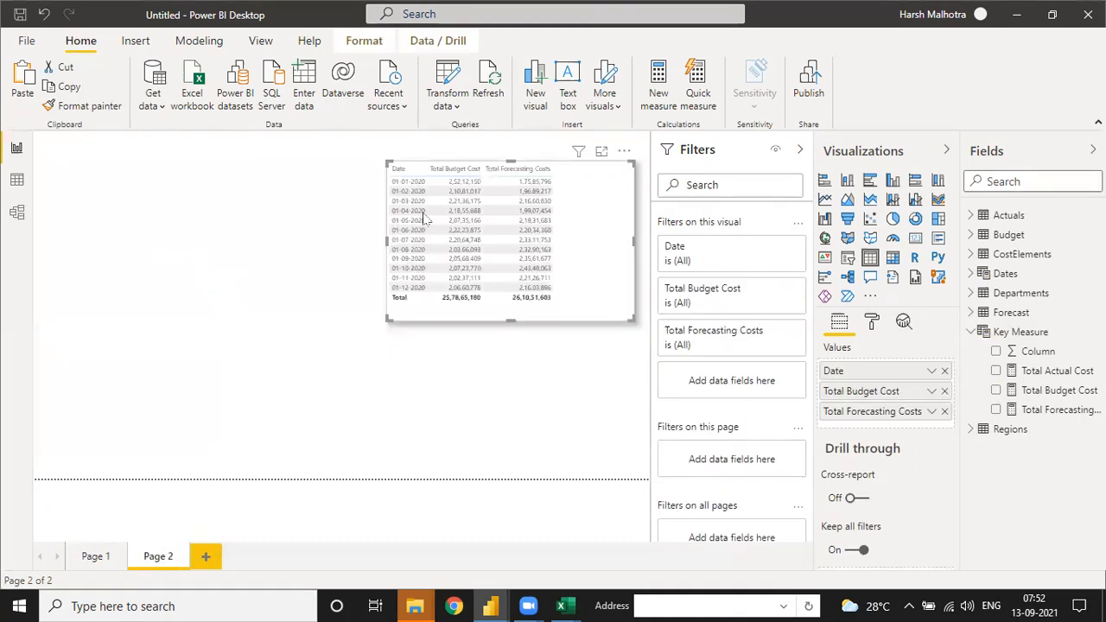
Step: Move the pasted table to the upper-left corner of Page 2, shrink it to fit its columns and paste a duplicate
{"action": "left_click_drag", "start_coordinate": [522, 199], "coordinate": [252, 174]}
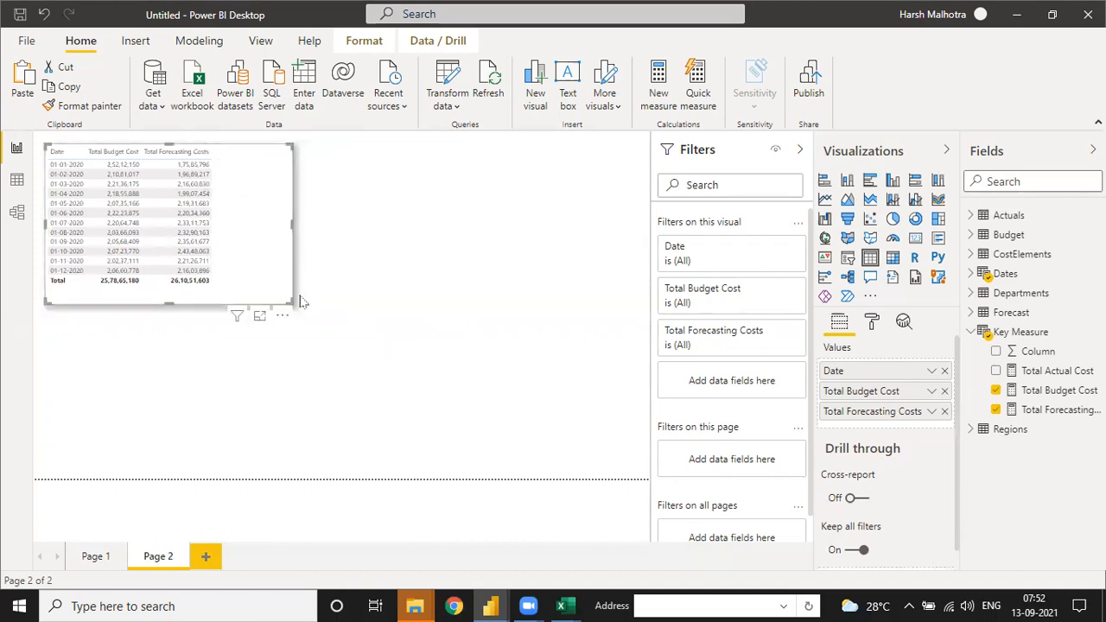
{"action": "left_click_drag", "start_coordinate": [289, 300], "coordinate": [236, 296]}
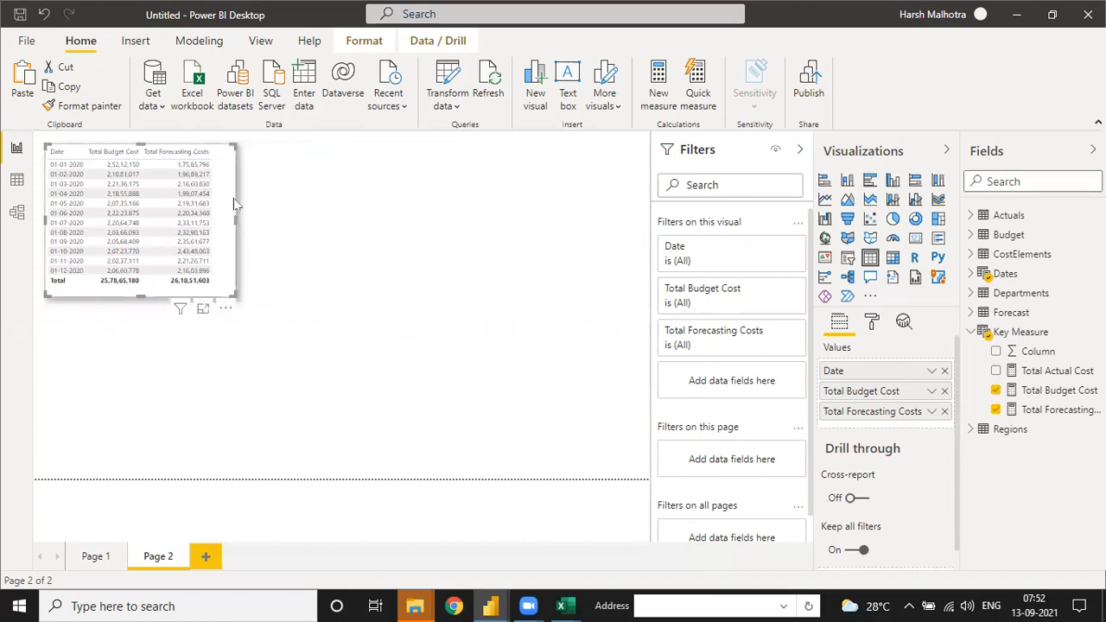
{"action": "left_click", "coordinate": [25, 85]}
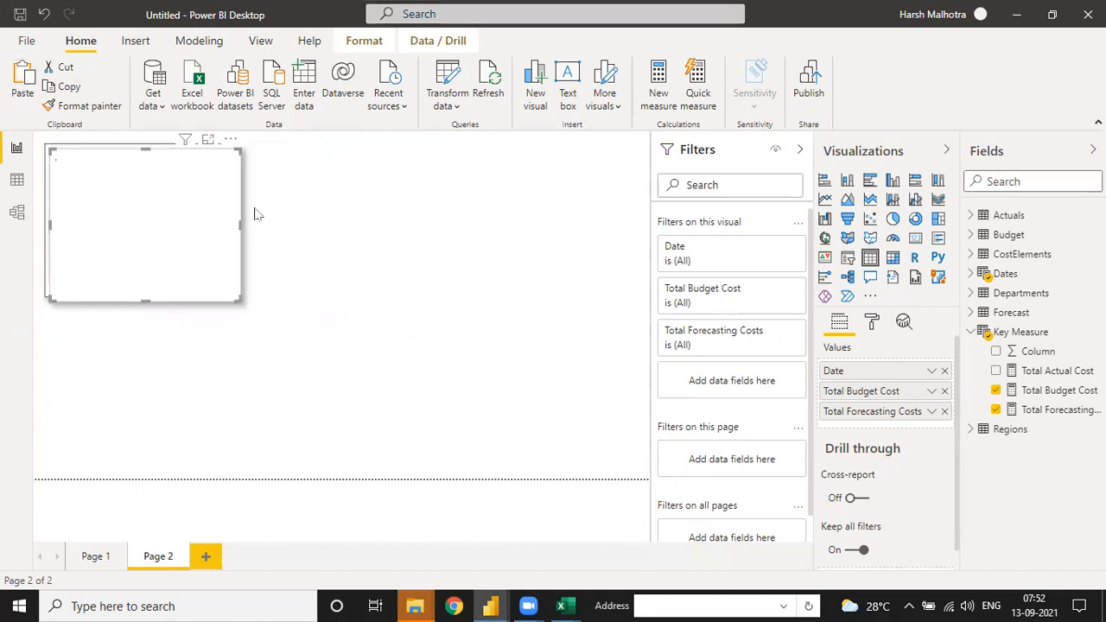
Step: Place the duplicate table beside the original on Page 2 and replace its Total Forecasting Costs field with Total Actual Cost
{"action": "left_click_drag", "start_coordinate": [227, 143], "coordinate": [448, 142]}
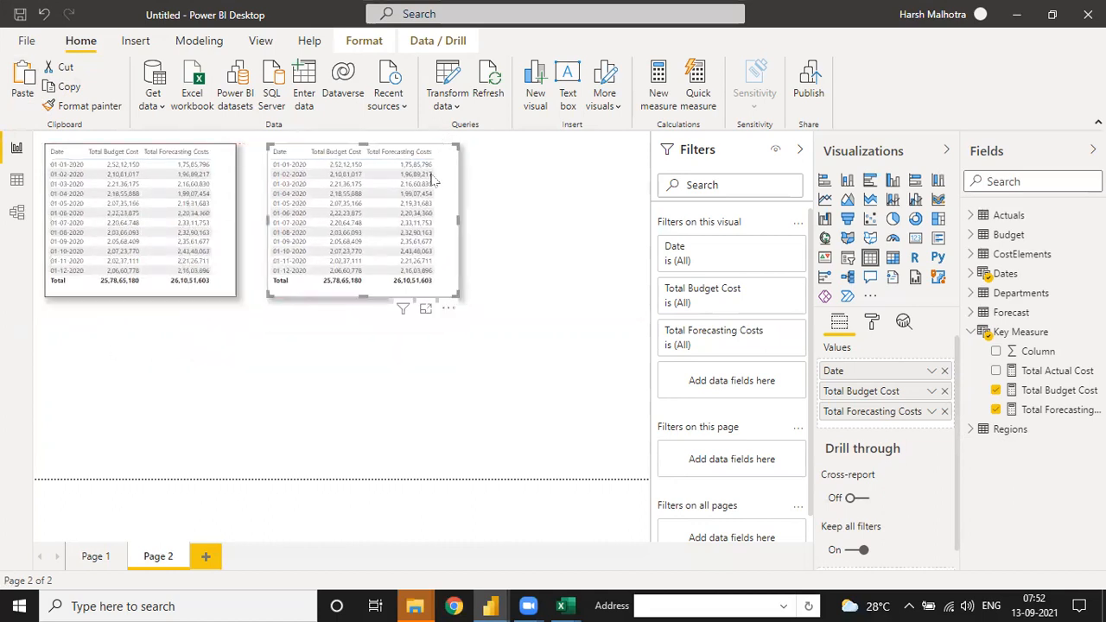
{"action": "left_click", "coordinate": [946, 412]}
{"action": "left_click", "coordinate": [972, 215]}
{"action": "left_click_drag", "start_coordinate": [1033, 235], "coordinate": [990, 251]}
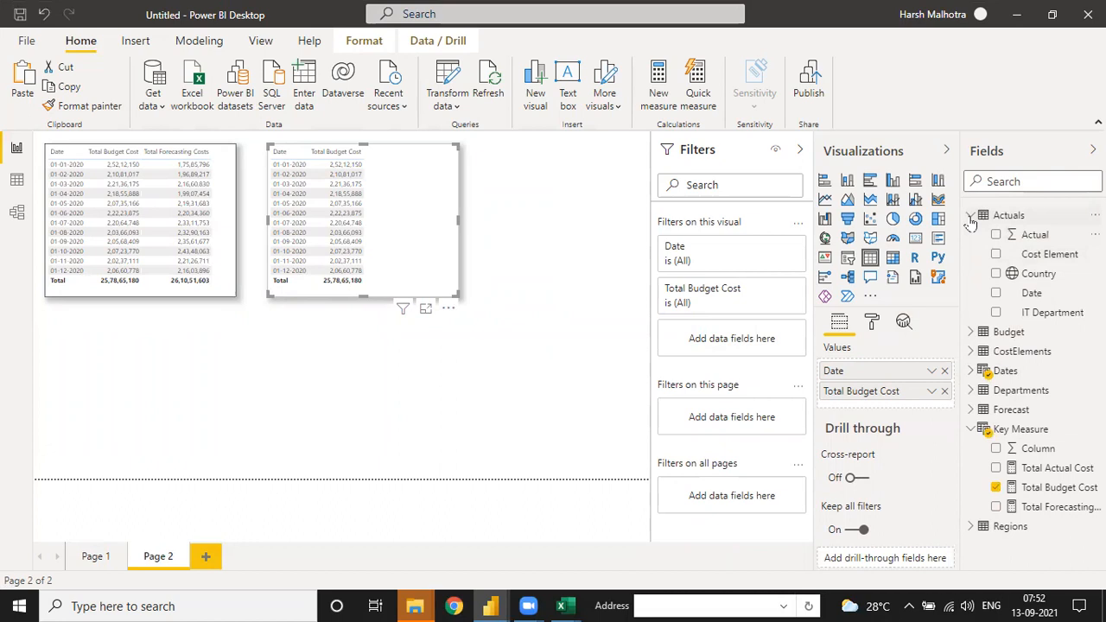
{"action": "left_click", "coordinate": [971, 215]}
{"action": "left_click_drag", "start_coordinate": [1042, 373], "coordinate": [900, 407]}
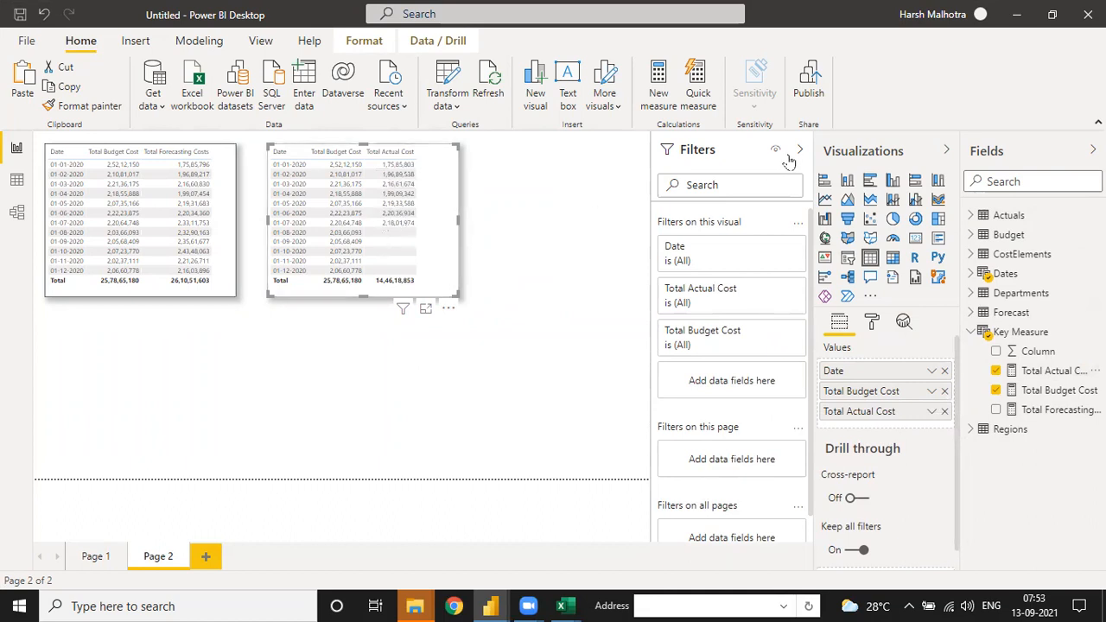
Step: Examine the budget and actual table's filter options for Total Budget Cost and Date, including basic, Top N and advanced filtering
{"action": "left_click", "coordinate": [775, 333]}
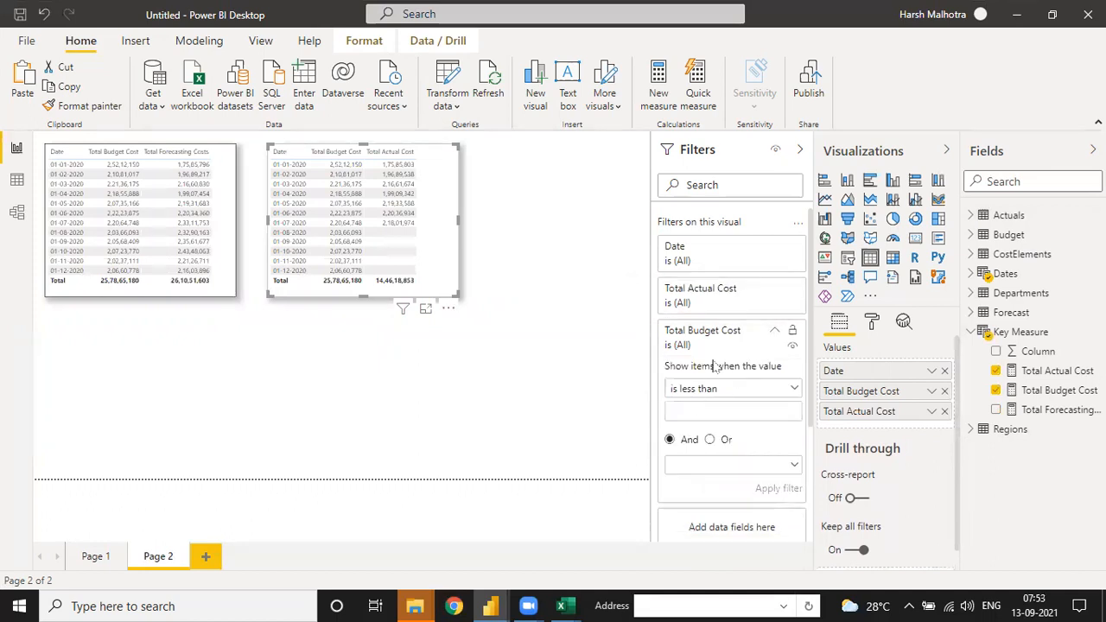
{"action": "left_click", "coordinate": [774, 330]}
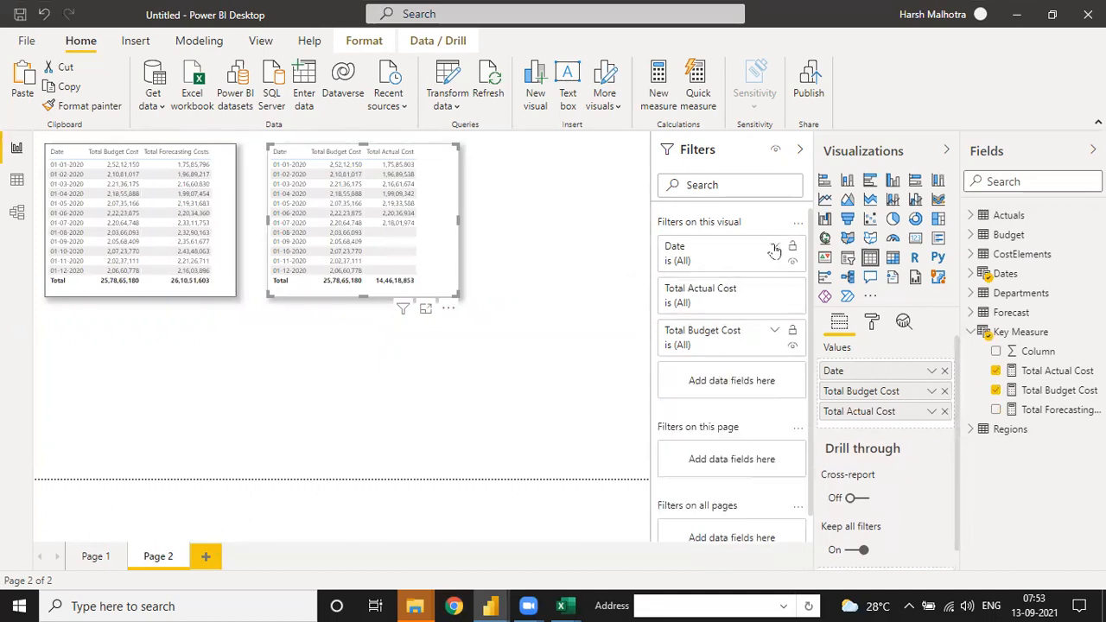
{"action": "left_click", "coordinate": [774, 247]}
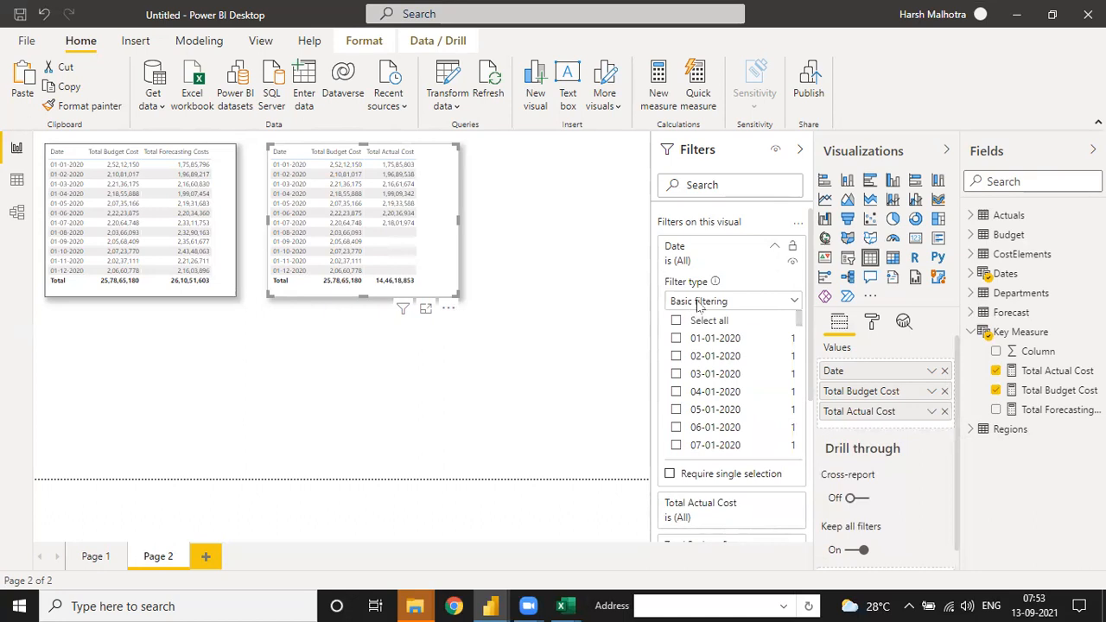
{"action": "left_click", "coordinate": [699, 302]}
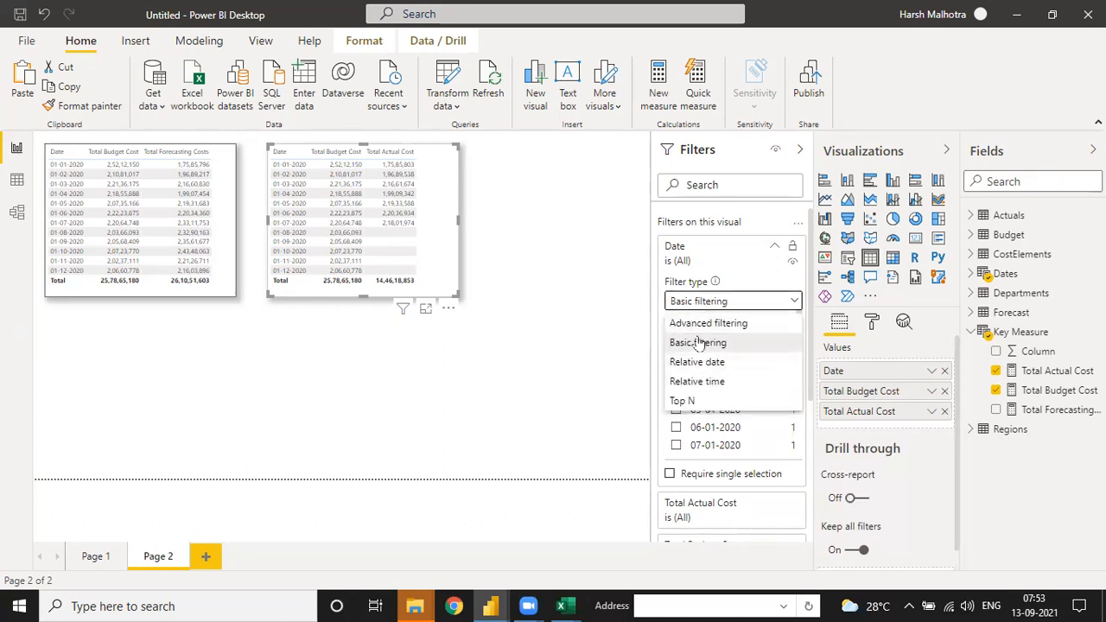
{"action": "left_click", "coordinate": [695, 345]}
{"action": "scroll", "coordinate": [714, 393], "scroll_direction": "down", "scroll_amount": 15}
{"action": "scroll", "coordinate": [717, 379], "scroll_direction": "up", "scroll_amount": 15}
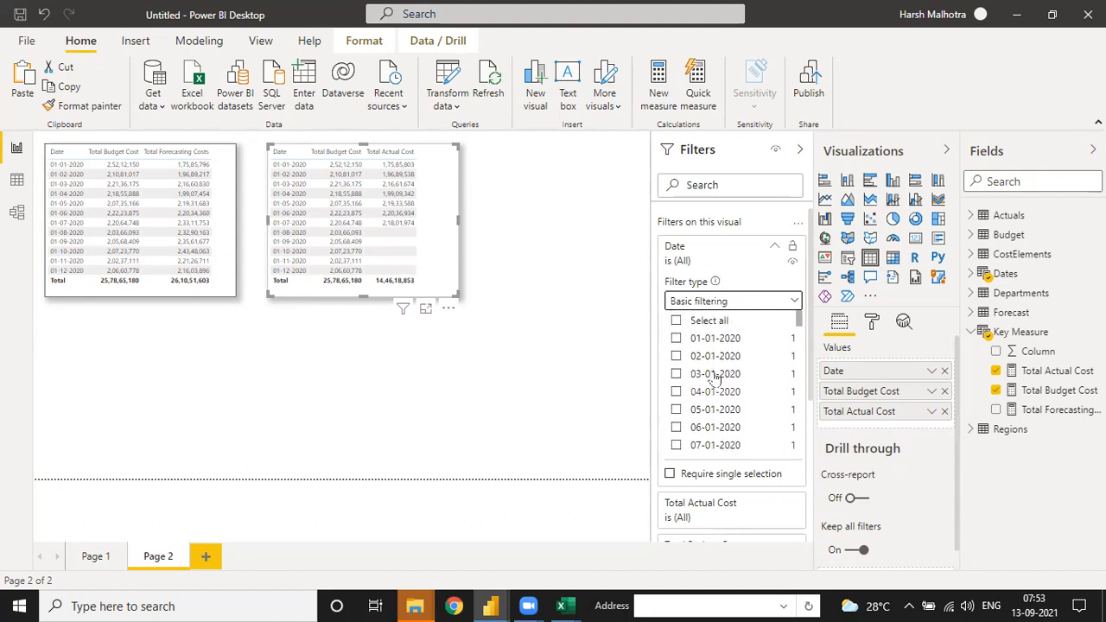
{"action": "left_click", "coordinate": [702, 304]}
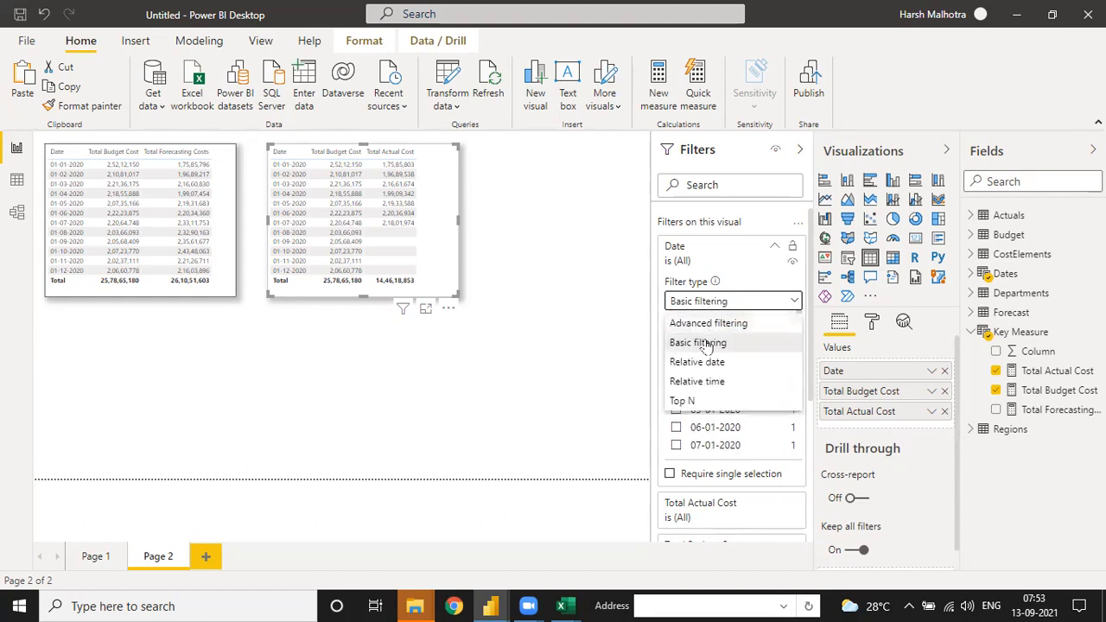
{"action": "left_click", "coordinate": [685, 401]}
{"action": "left_click", "coordinate": [755, 344]}
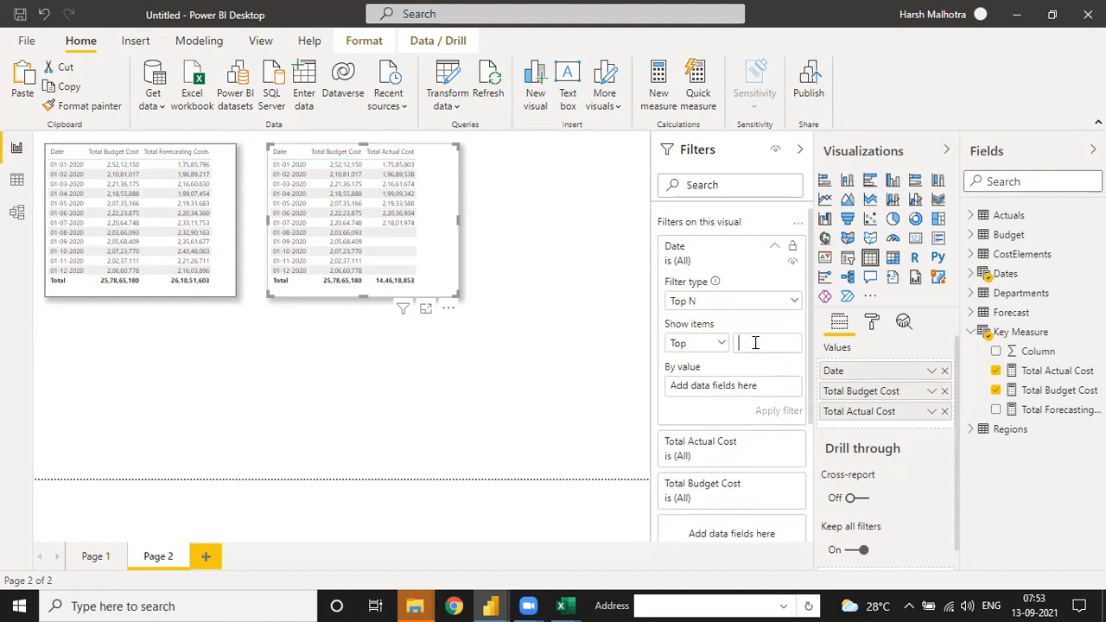
{"action": "left_click", "coordinate": [716, 303]}
{"action": "left_click", "coordinate": [705, 322]}
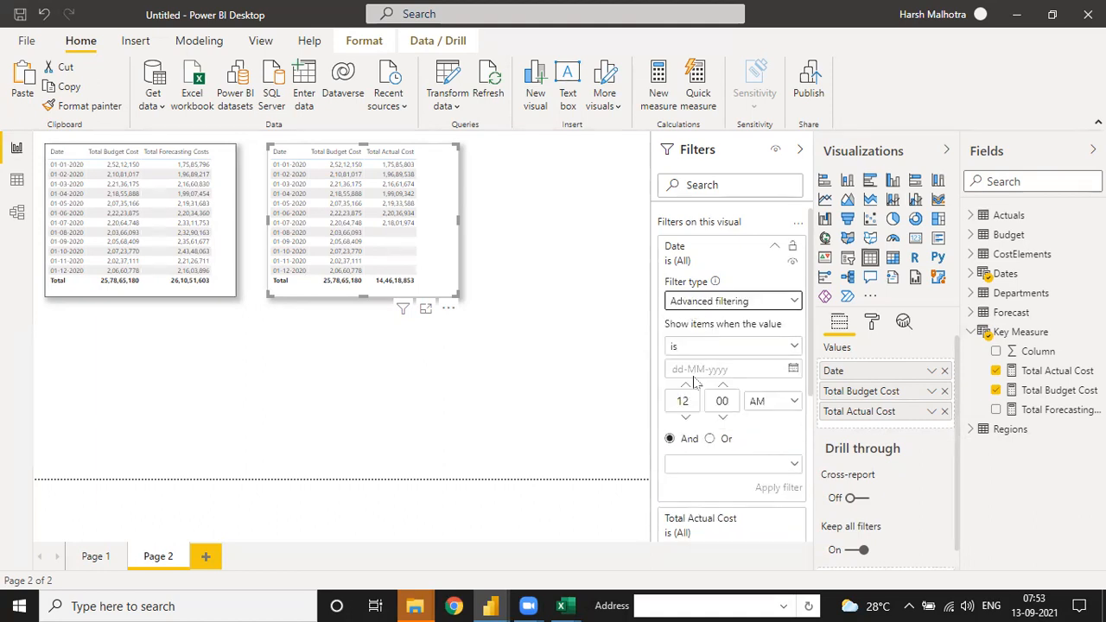
{"action": "scroll", "coordinate": [707, 475], "scroll_direction": "down", "scroll_amount": 5}
{"action": "scroll", "coordinate": [750, 259], "scroll_direction": "up", "scroll_amount": 5}
Step: Try filtering the budget and actual table's Date with a relative date filter for the last 6 months
{"action": "left_click", "coordinate": [755, 302]}
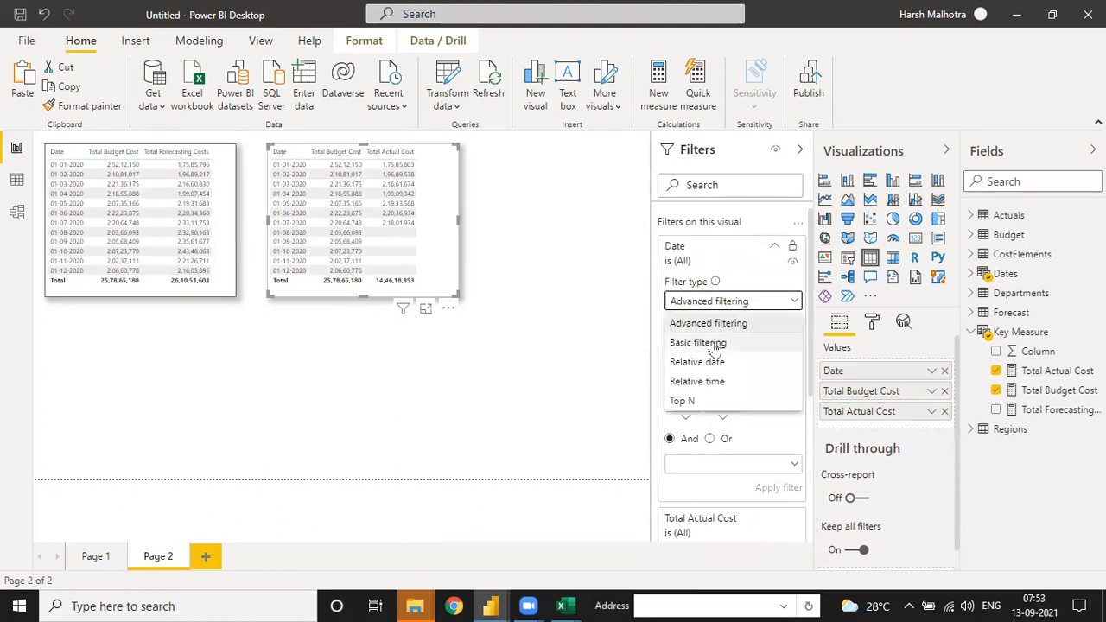
{"action": "left_click", "coordinate": [702, 361]}
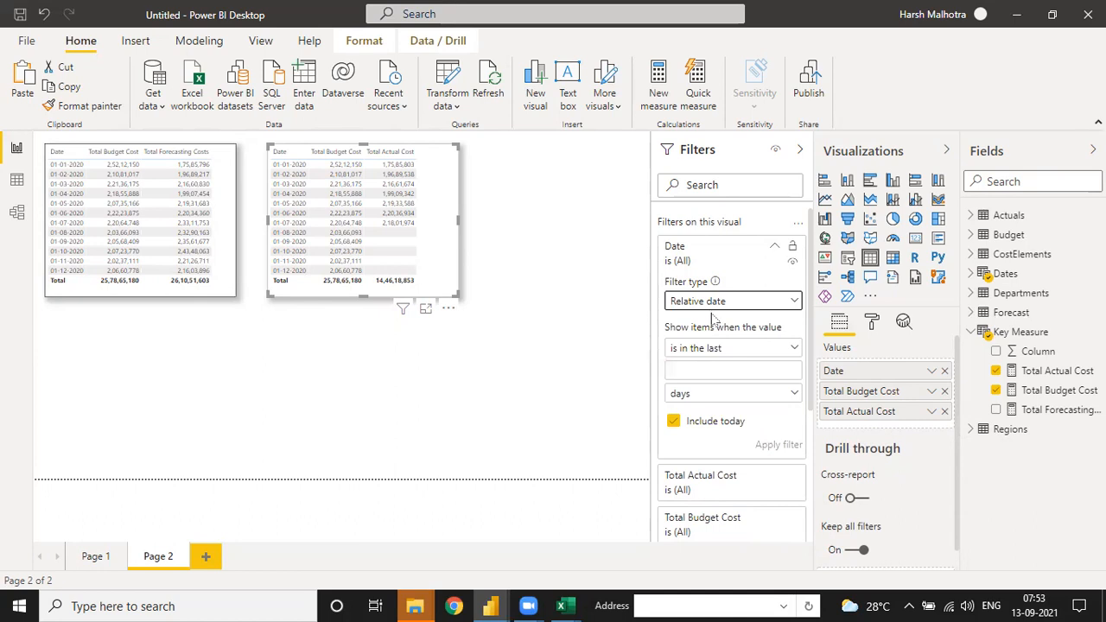
{"action": "left_click", "coordinate": [715, 348]}
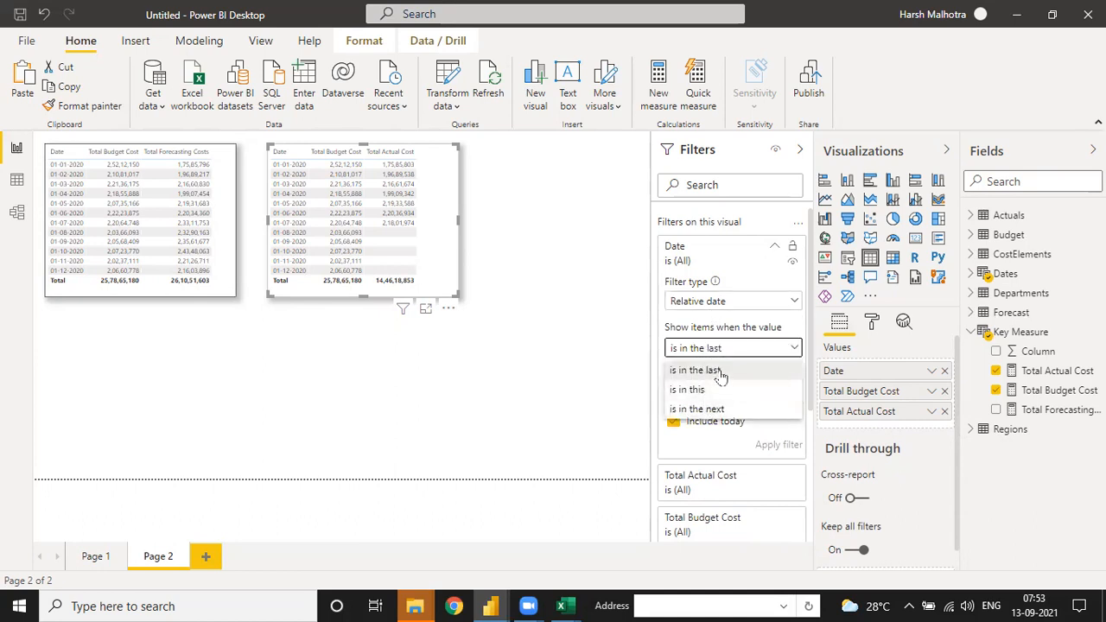
{"action": "left_click", "coordinate": [721, 369]}
{"action": "left_click", "coordinate": [719, 370]}
{"action": "type", "text": "6"}
{"action": "left_click", "coordinate": [705, 396]}
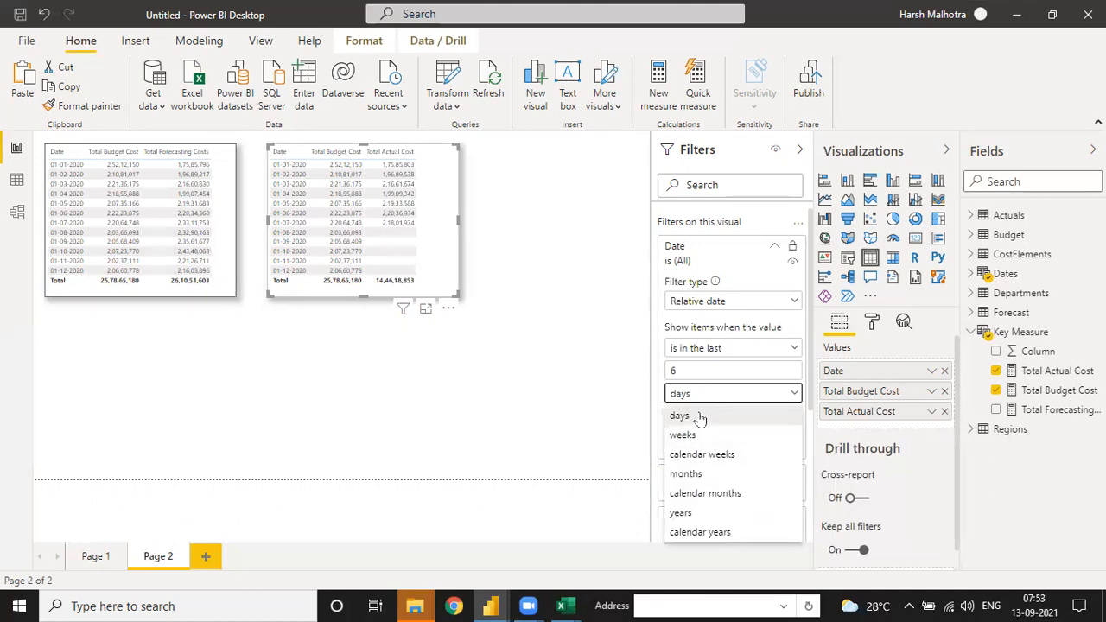
{"action": "left_click", "coordinate": [697, 474]}
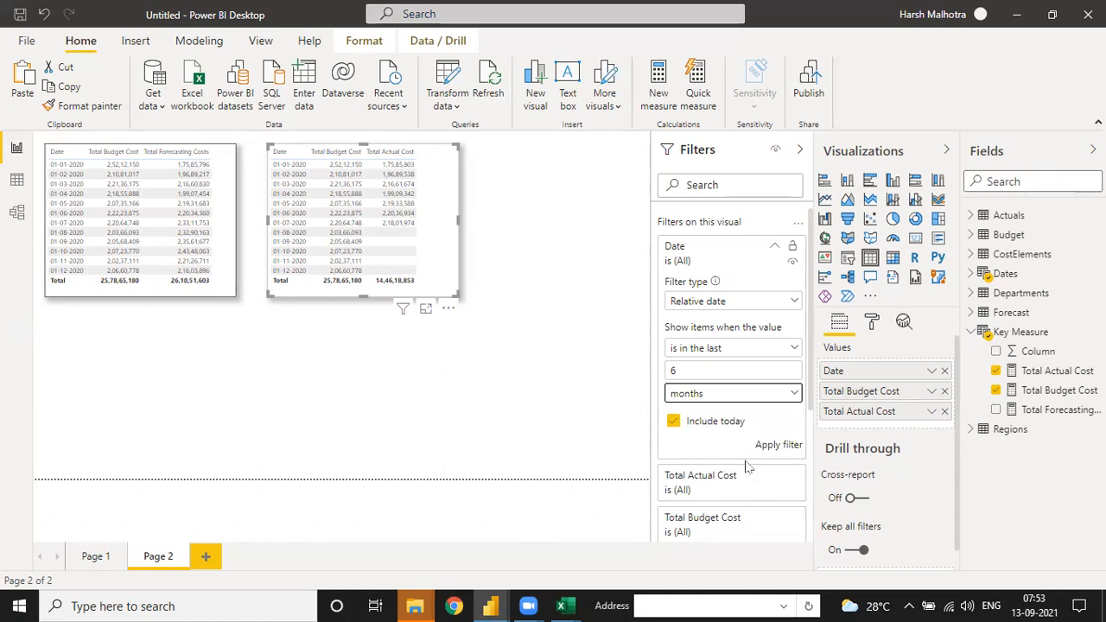
{"action": "left_click", "coordinate": [772, 445]}
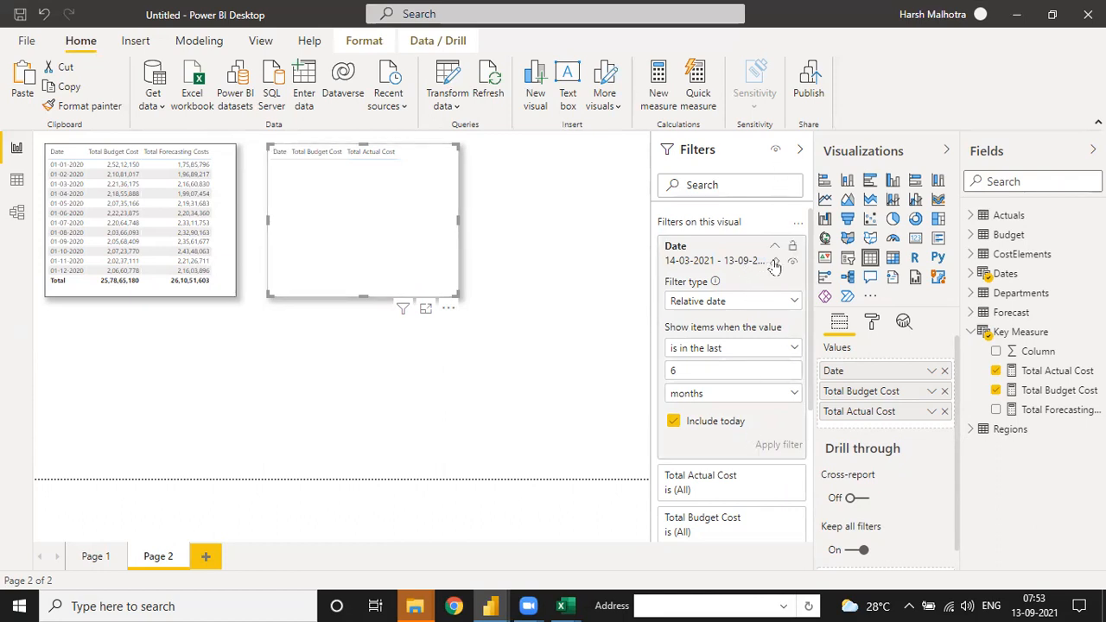
Step: Clear the relative Date filter from the budget and actual table
{"action": "left_click", "coordinate": [775, 263]}
{"action": "left_click", "coordinate": [716, 302]}
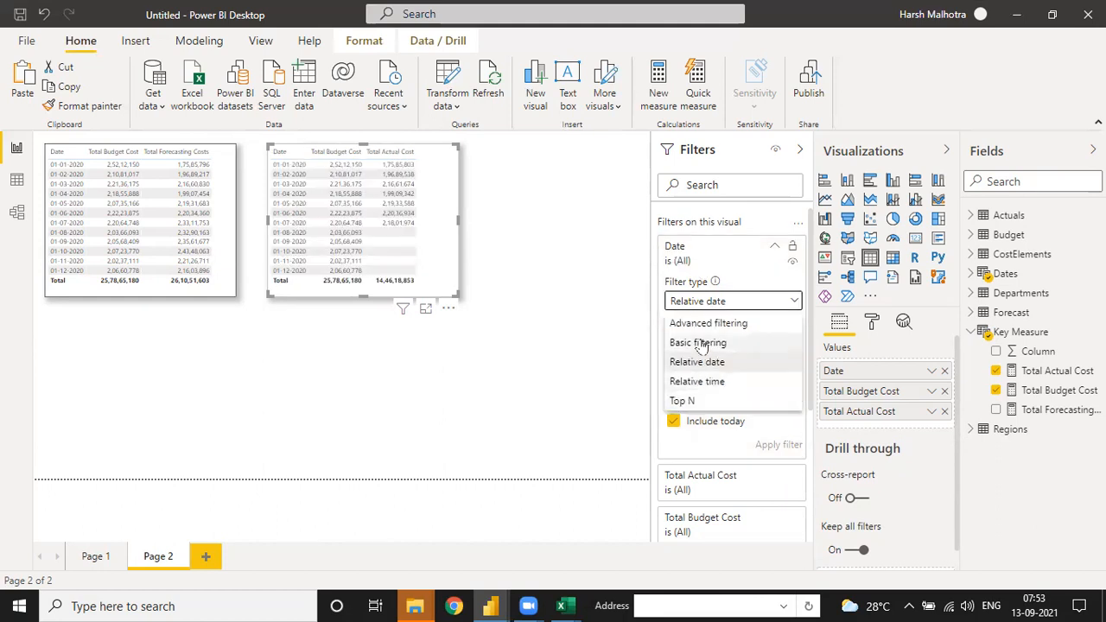
{"action": "left_click", "coordinate": [611, 313]}
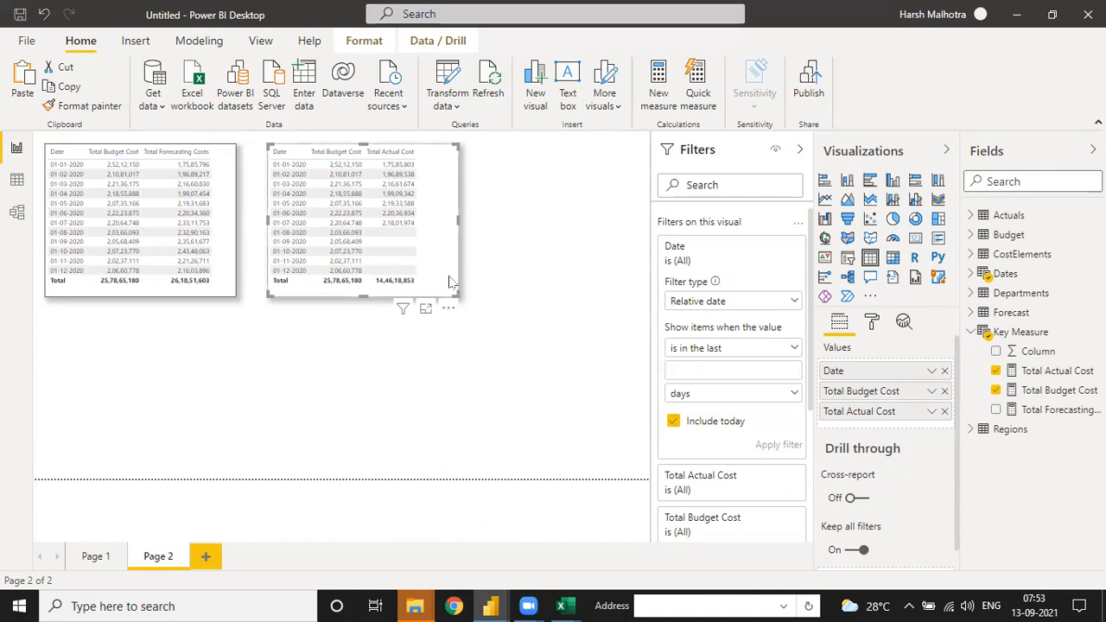
Step: Widen the budget and actual table slightly, and place a duplicate of the budget and forecast table below its original
{"action": "left_click_drag", "start_coordinate": [458, 297], "coordinate": [458, 295]}
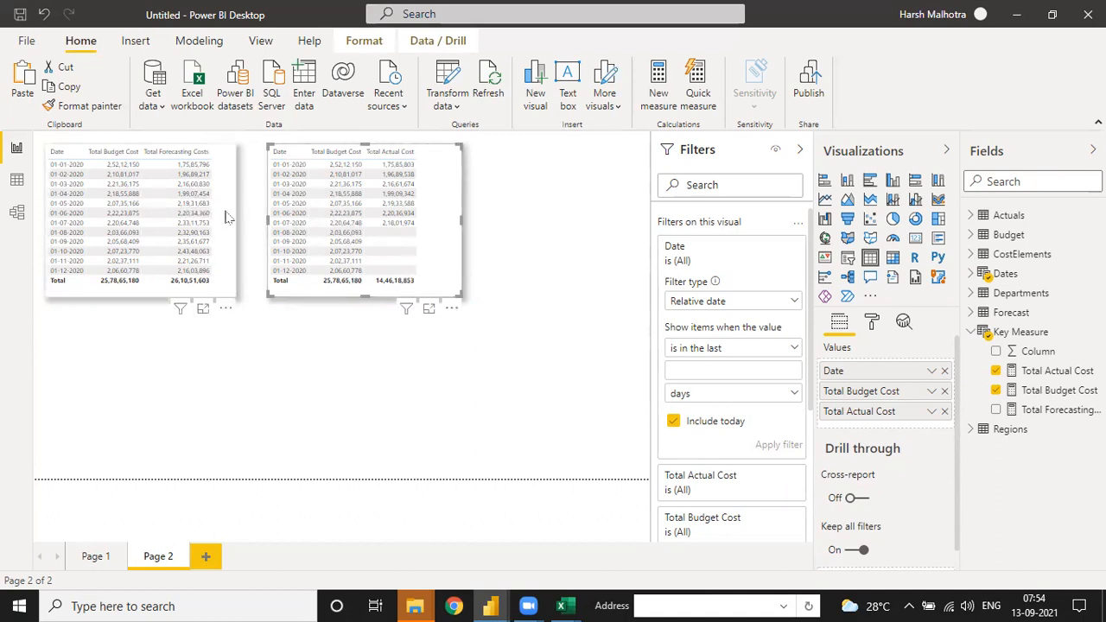
{"action": "left_click", "coordinate": [70, 90]}
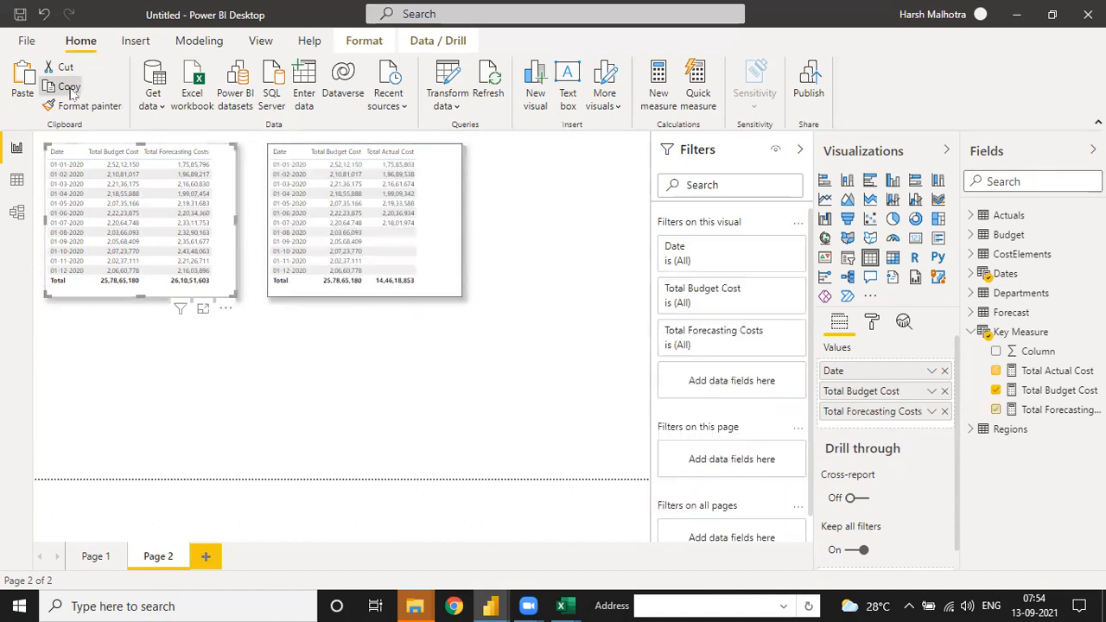
{"action": "left_click", "coordinate": [23, 82]}
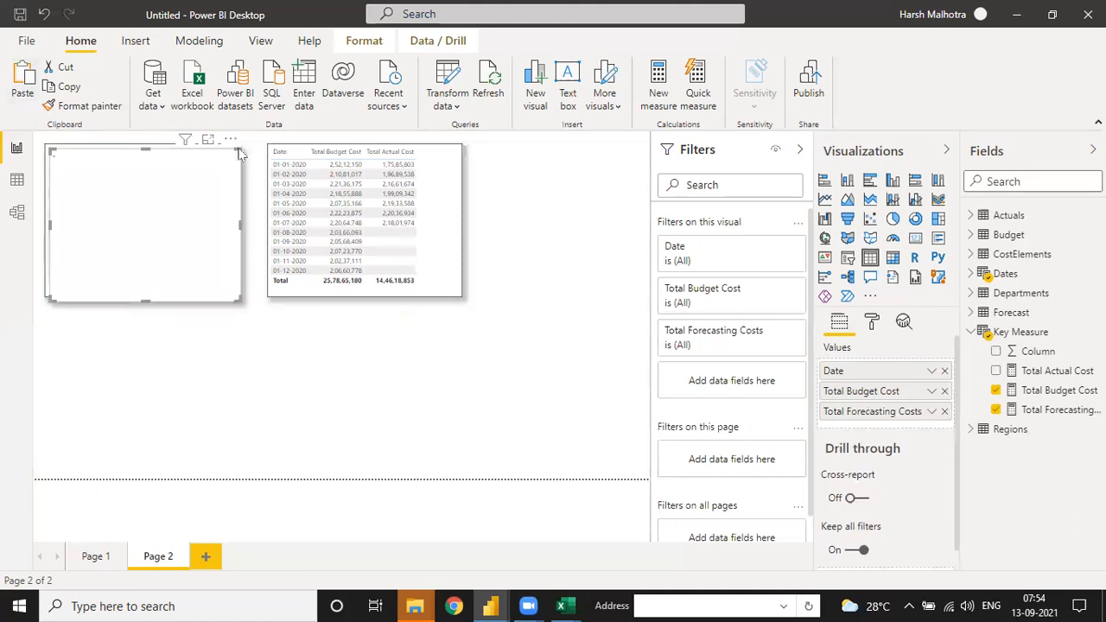
{"action": "left_click_drag", "start_coordinate": [243, 201], "coordinate": [240, 374]}
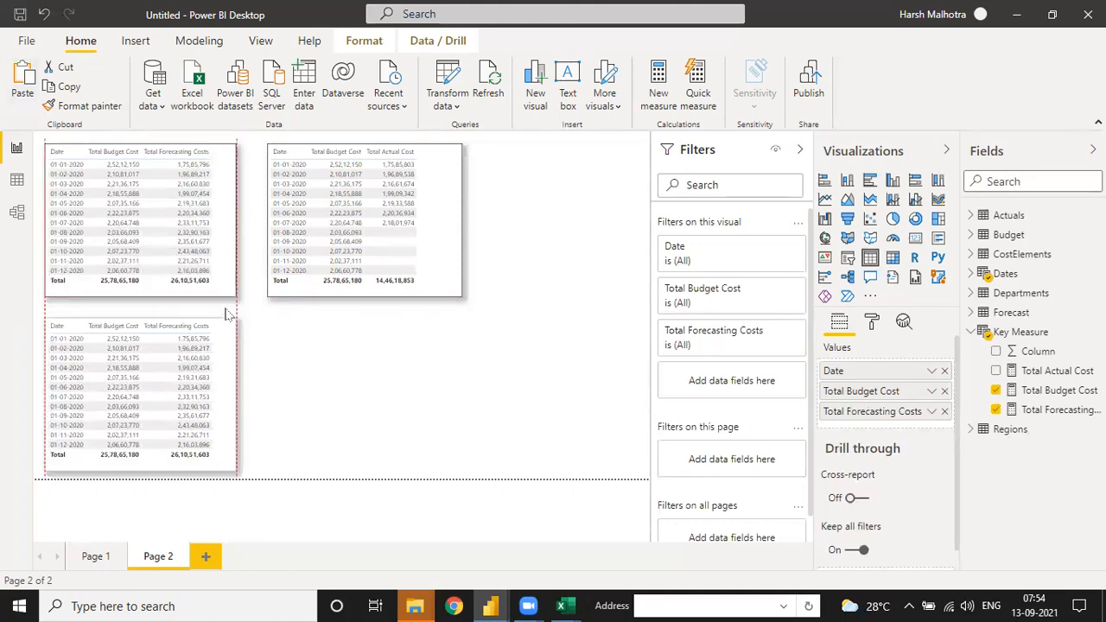
Step: Convert the lower copy of the budget and forecast table to a line chart and widen it slightly
{"action": "left_click", "coordinate": [825, 199]}
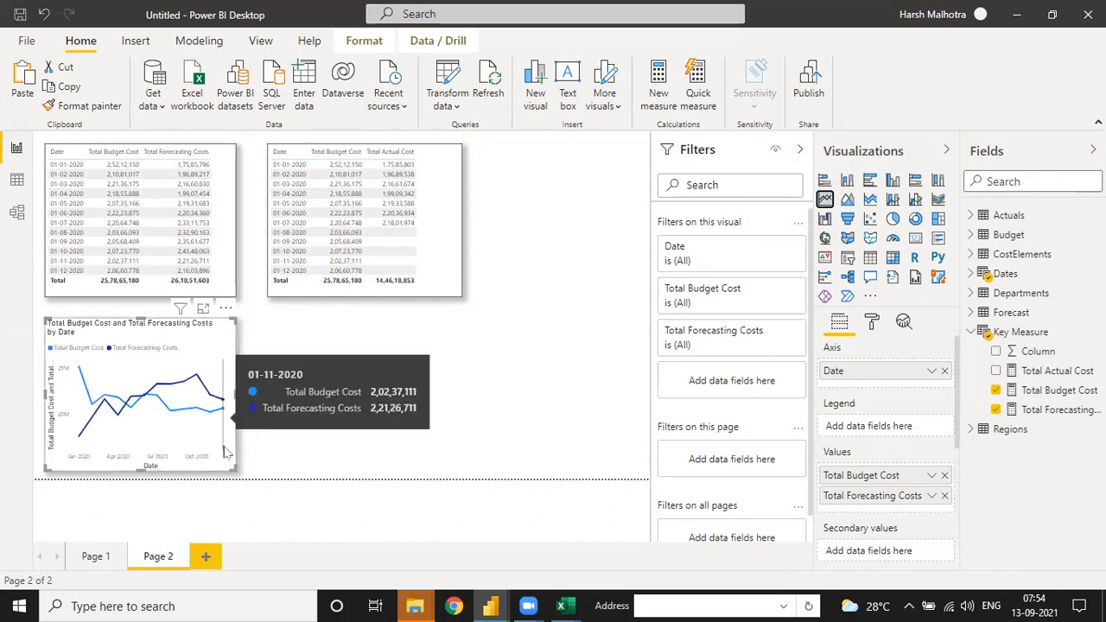
{"action": "left_click_drag", "start_coordinate": [236, 472], "coordinate": [255, 473]}
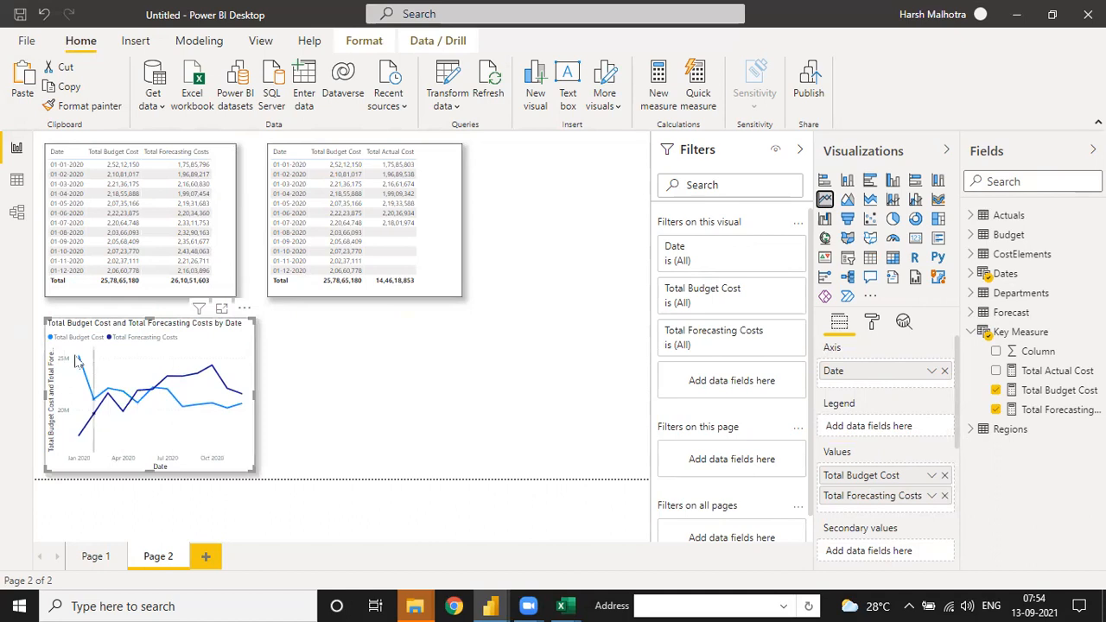
Step: Turn off the line chart's title, turn on its data labels, and widen the chart to space the labels out
{"action": "left_click", "coordinate": [871, 325]}
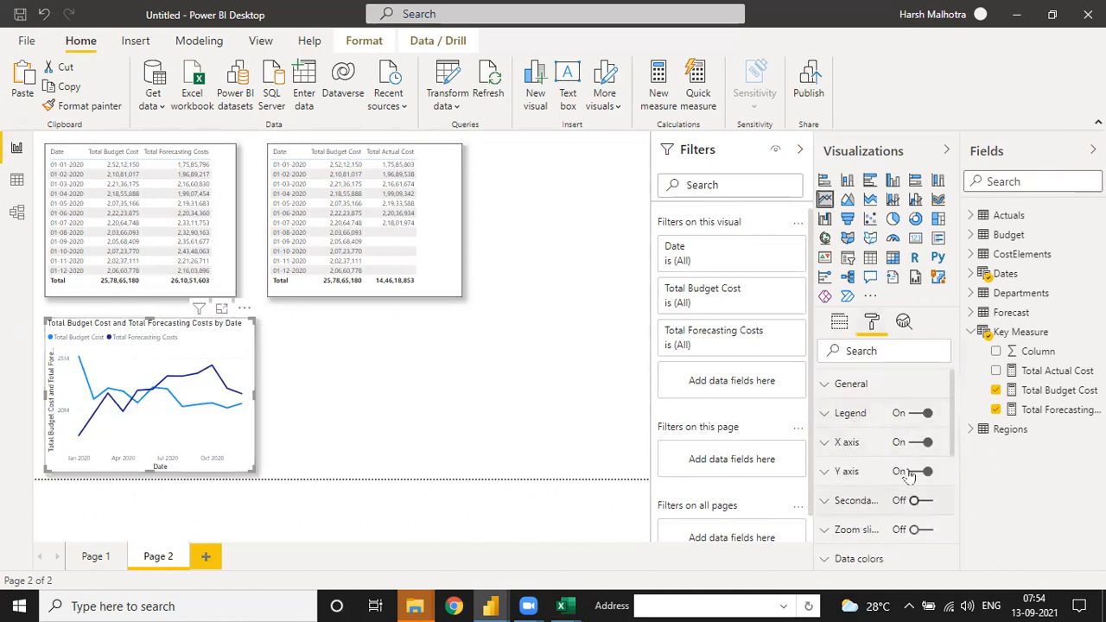
{"action": "left_click", "coordinate": [926, 415]}
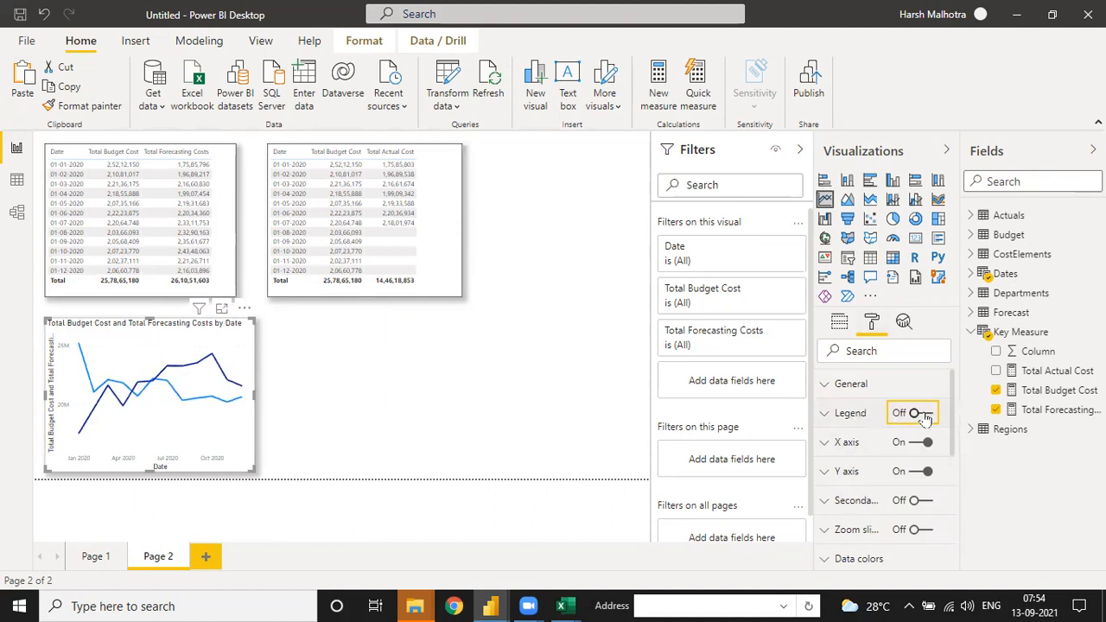
{"action": "left_click", "coordinate": [923, 415]}
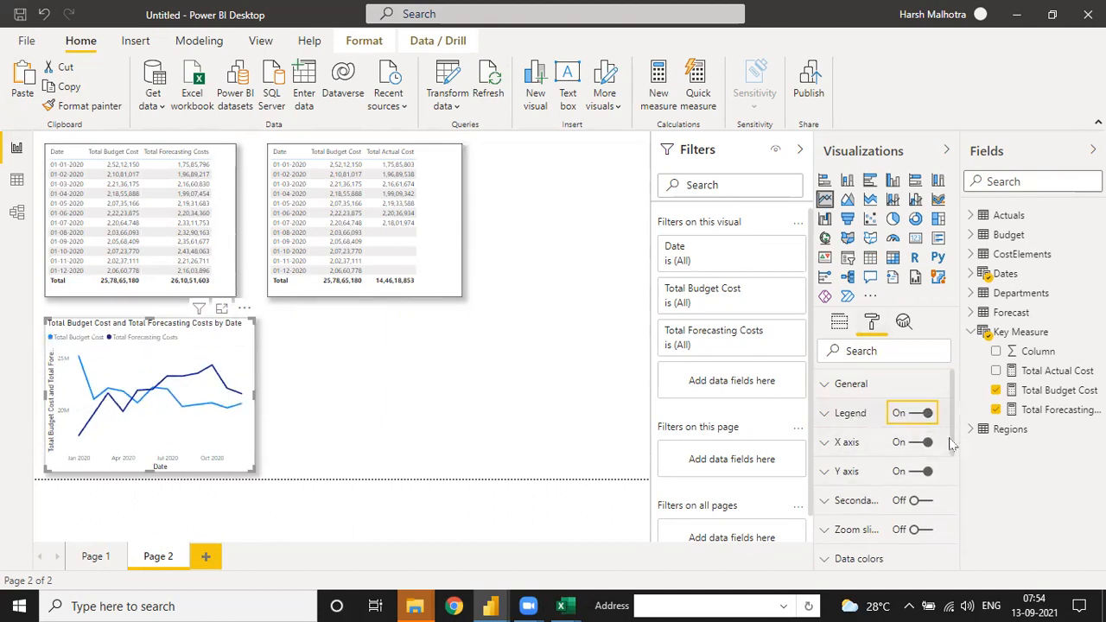
{"action": "scroll", "coordinate": [955, 467], "scroll_direction": "down", "scroll_amount": 2}
{"action": "scroll", "coordinate": [955, 467], "scroll_direction": "down", "scroll_amount": 3}
{"action": "scroll", "coordinate": [956, 458], "scroll_direction": "up", "scroll_amount": 4}
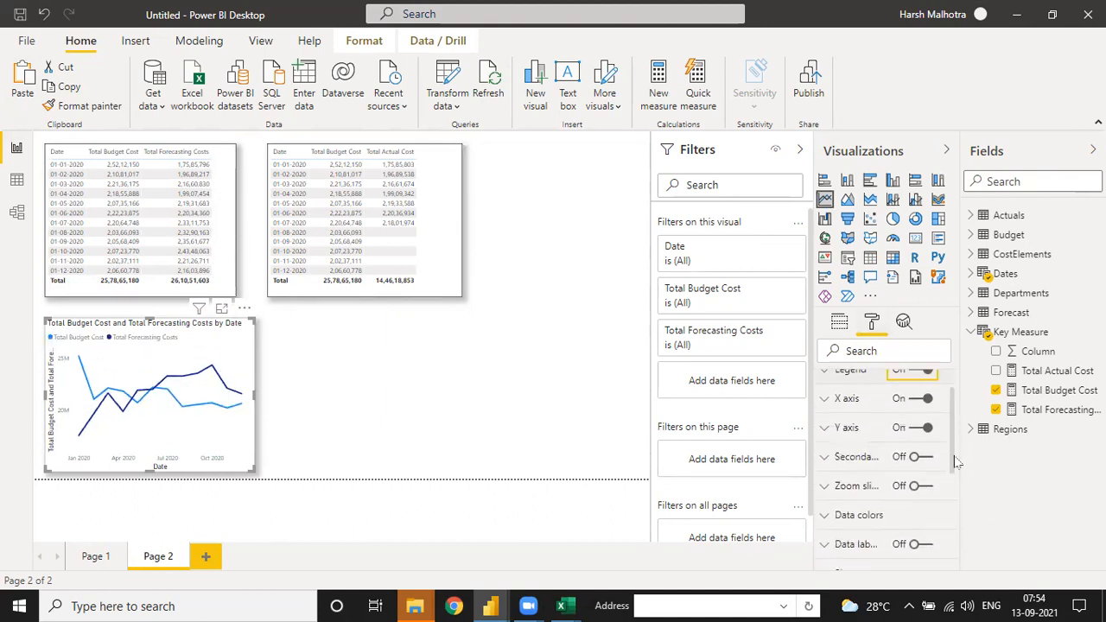
{"action": "scroll", "coordinate": [956, 452], "scroll_direction": "down", "scroll_amount": 5}
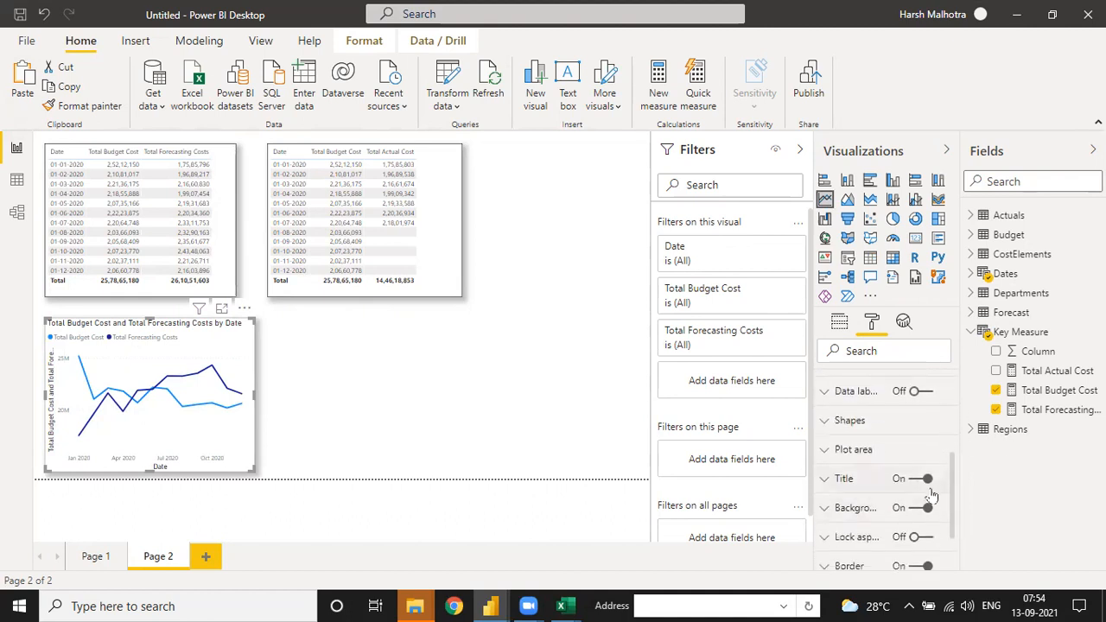
{"action": "left_click", "coordinate": [927, 481]}
{"action": "left_click", "coordinate": [921, 391]}
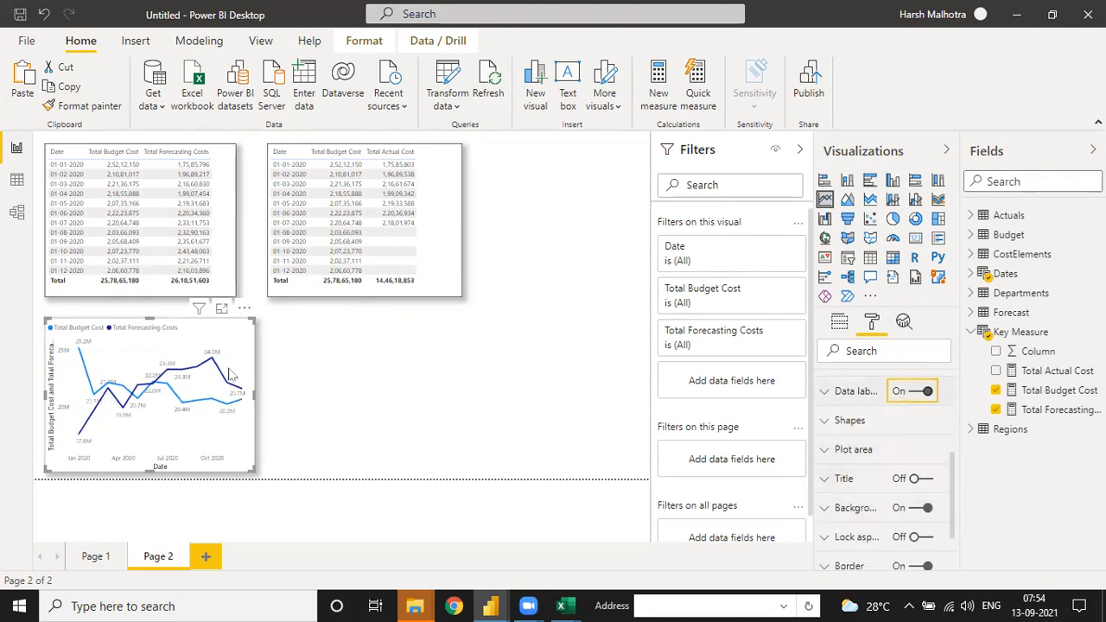
{"action": "left_click_drag", "start_coordinate": [268, 474], "coordinate": [342, 467]}
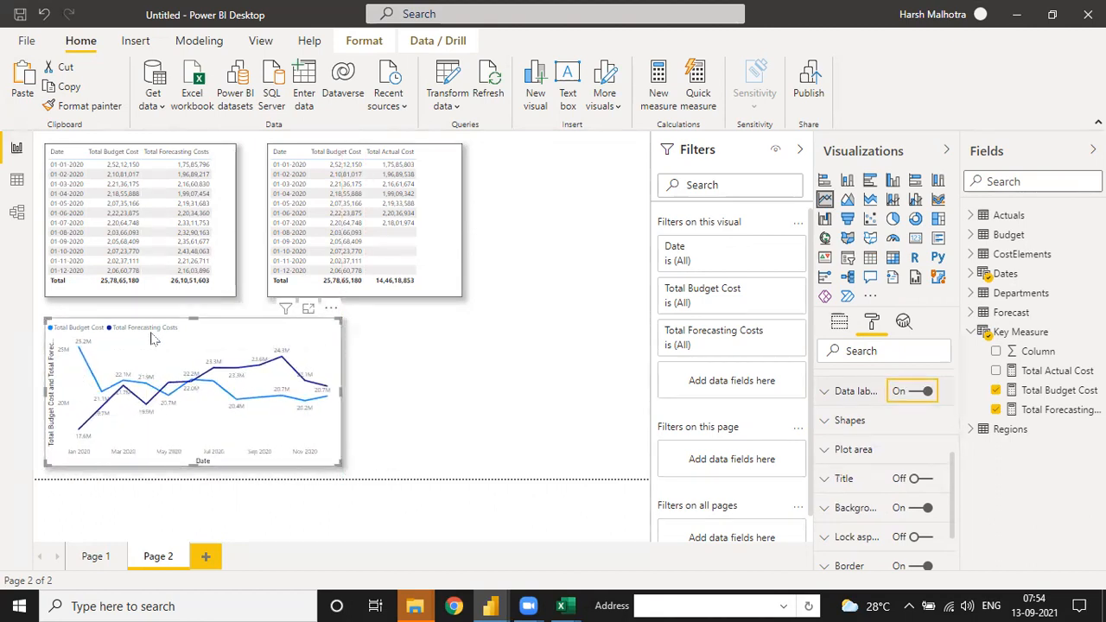
Step: Turn off the X axis and Y axis of the budget and forecast line chart
{"action": "scroll", "coordinate": [856, 415], "scroll_direction": "up", "scroll_amount": 5}
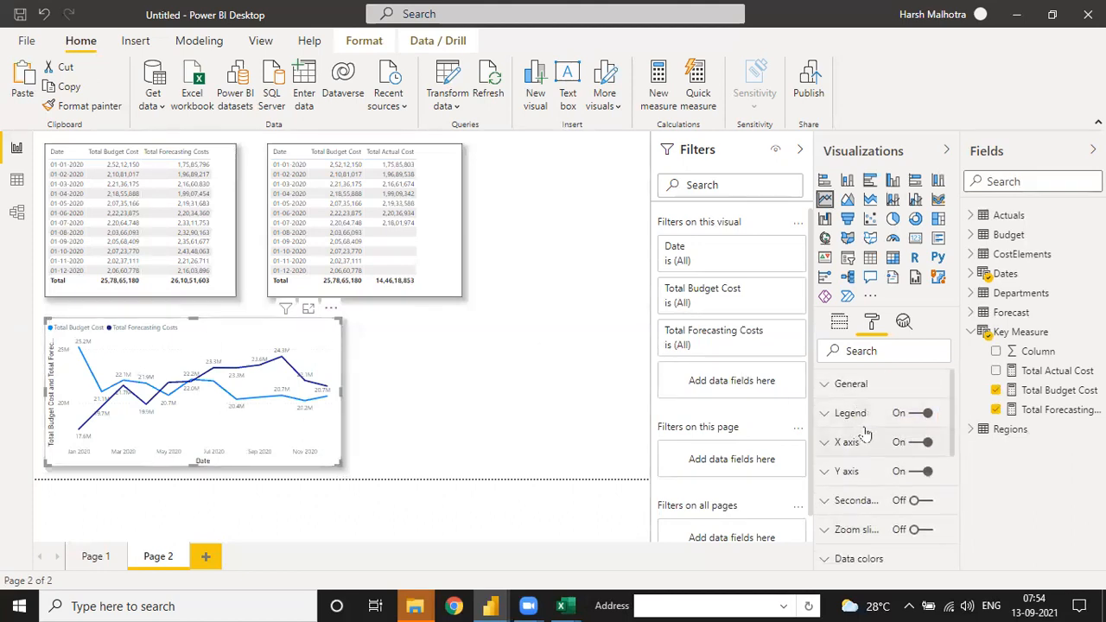
{"action": "left_click", "coordinate": [924, 471]}
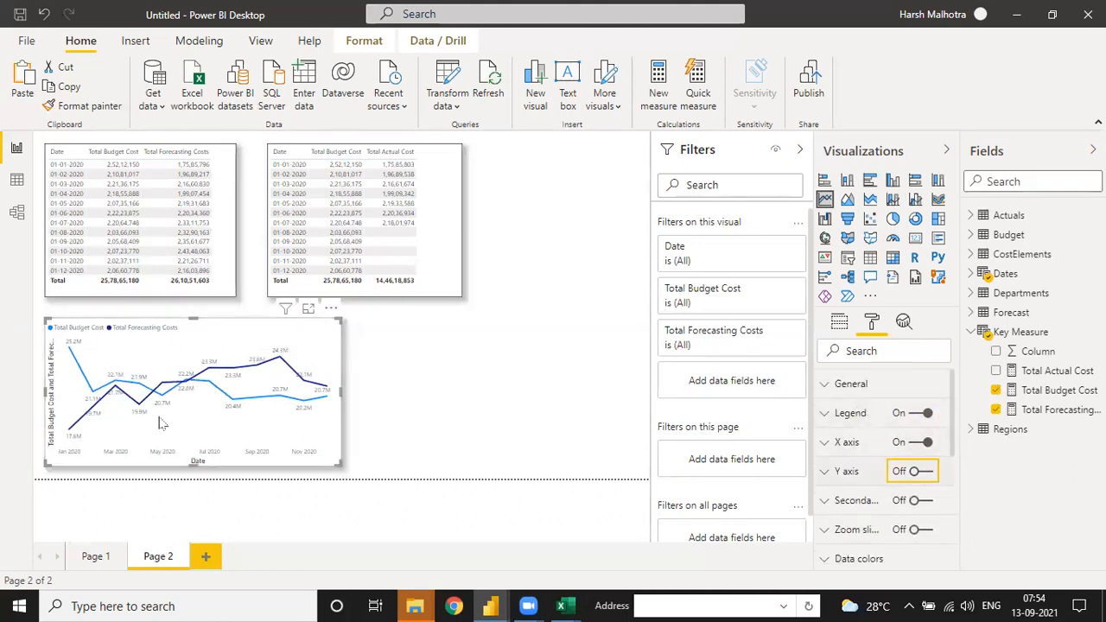
{"action": "left_click", "coordinate": [923, 442]}
{"action": "left_click", "coordinate": [921, 471]}
{"action": "left_click", "coordinate": [921, 472]}
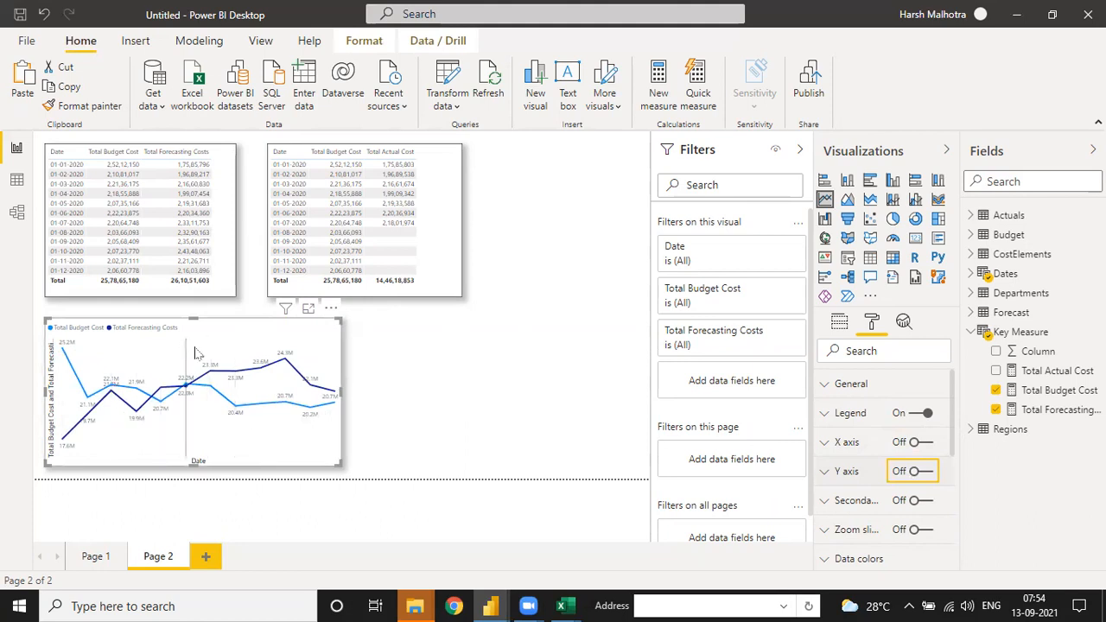
Step: Duplicate the budget and actual table, place the copy beside the line chart, and widen it to fill the remaining width
{"action": "left_click", "coordinate": [443, 356]}
{"action": "left_click", "coordinate": [368, 192]}
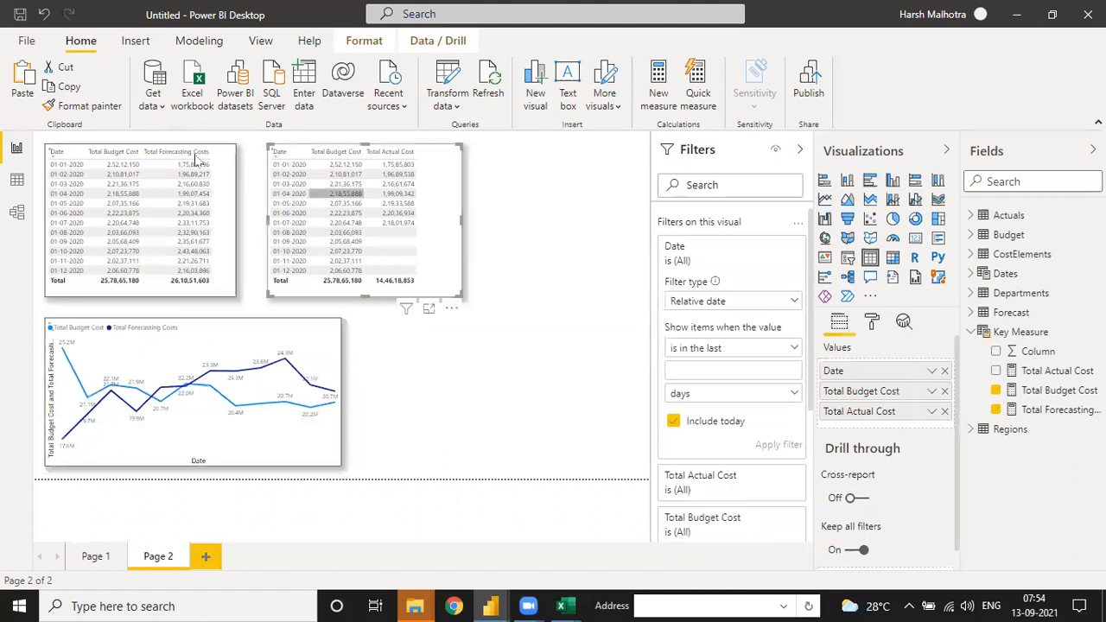
{"action": "left_click", "coordinate": [62, 86]}
{"action": "left_click", "coordinate": [23, 86]}
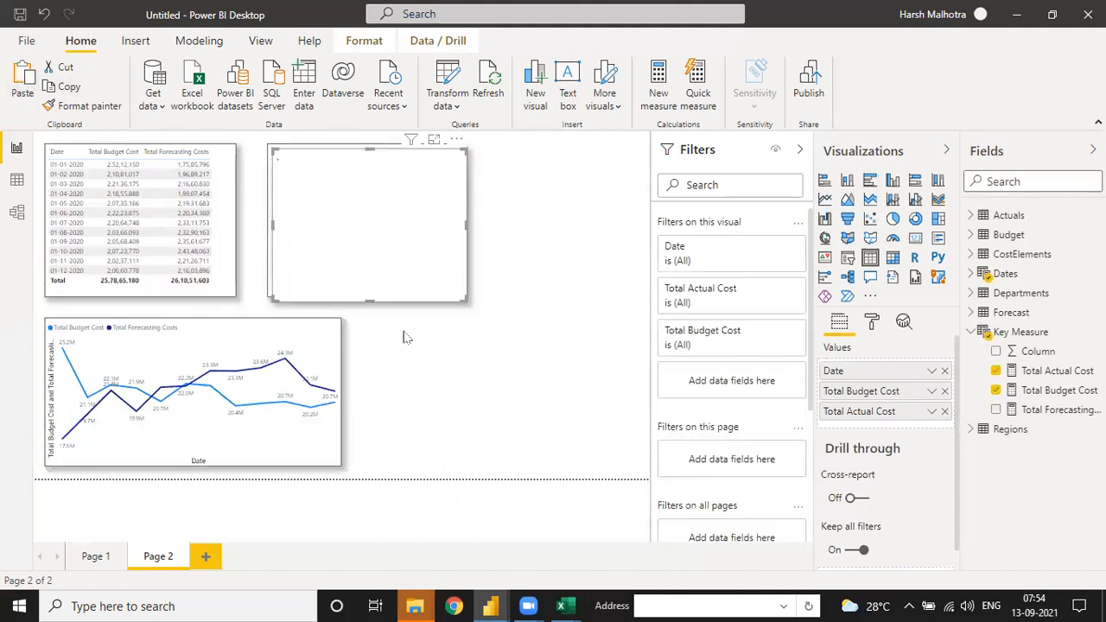
{"action": "left_click_drag", "start_coordinate": [452, 141], "coordinate": [540, 315]}
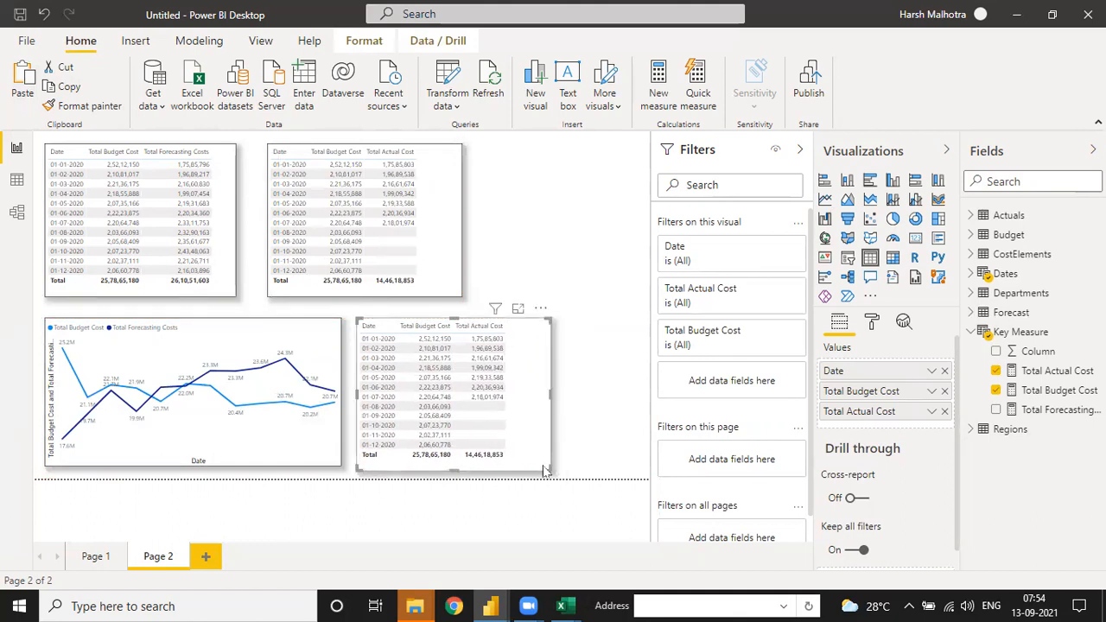
{"action": "left_click_drag", "start_coordinate": [545, 467], "coordinate": [640, 470]}
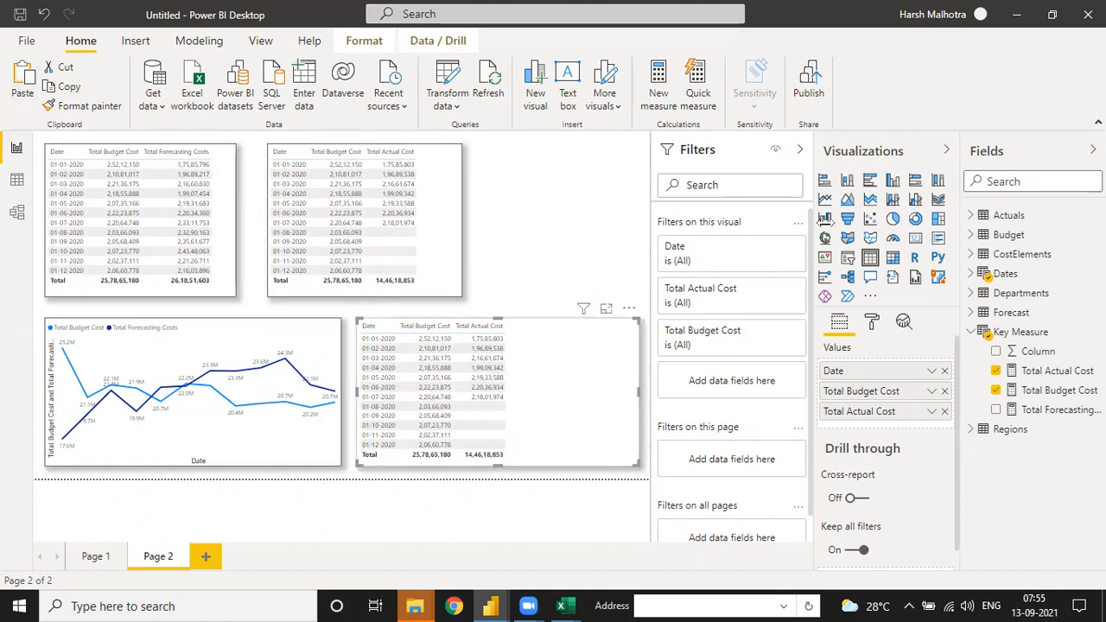
Step: Convert the lower copy of the budget and actual table to an area chart and apply the line chart's formatting to it
{"action": "left_click", "coordinate": [847, 200]}
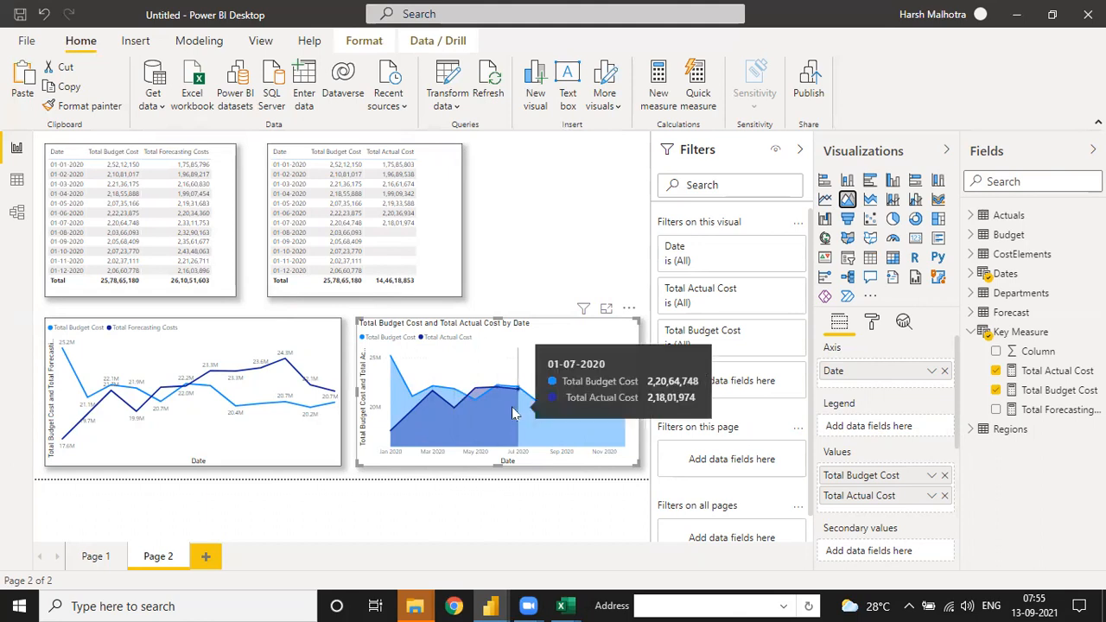
{"action": "left_click_drag", "start_coordinate": [508, 465], "coordinate": [505, 466]}
{"action": "left_click", "coordinate": [307, 351]}
{"action": "left_click", "coordinate": [86, 106]}
{"action": "left_click", "coordinate": [486, 345]}
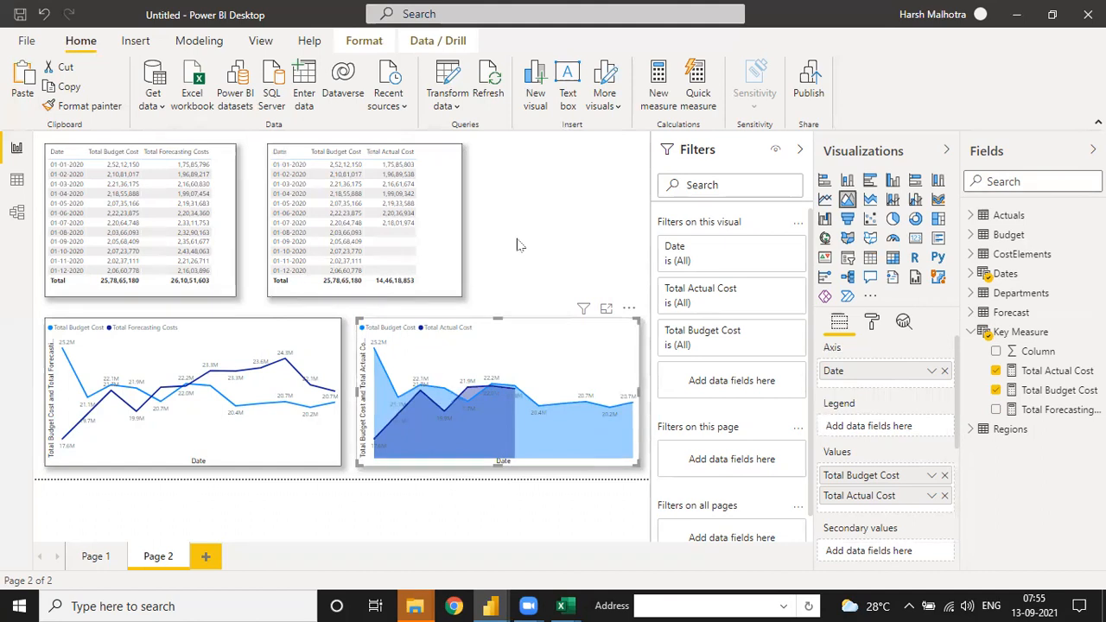
Step: Add a third report page and place an empty table visual on it, enlarged to cover most of the page
{"action": "left_click", "coordinate": [206, 557]}
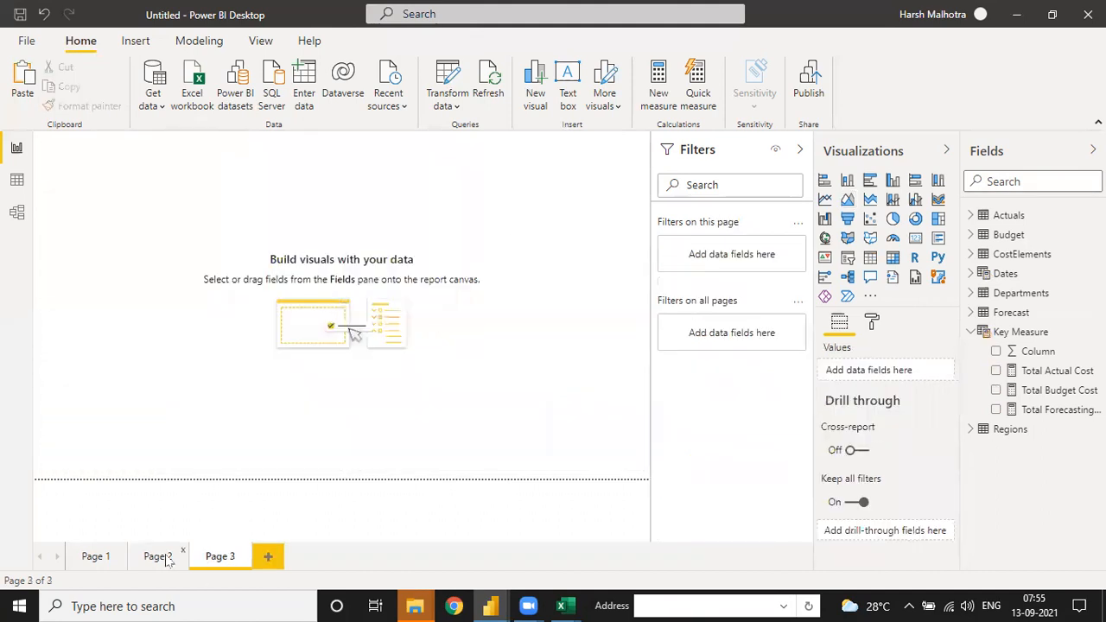
{"action": "left_click", "coordinate": [167, 560]}
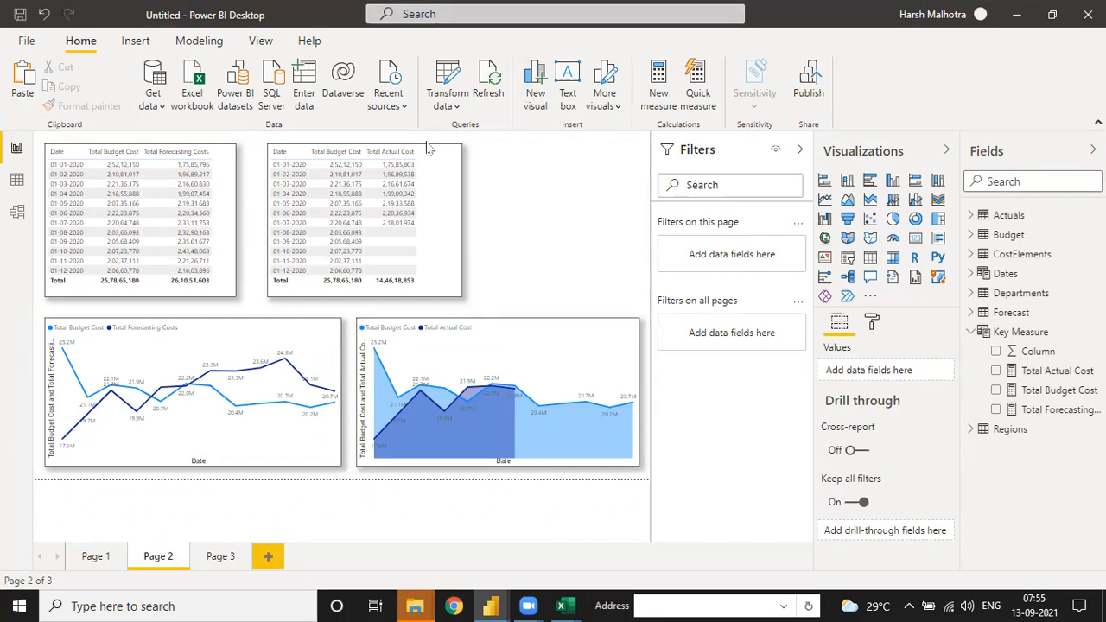
{"action": "left_click", "coordinate": [221, 561]}
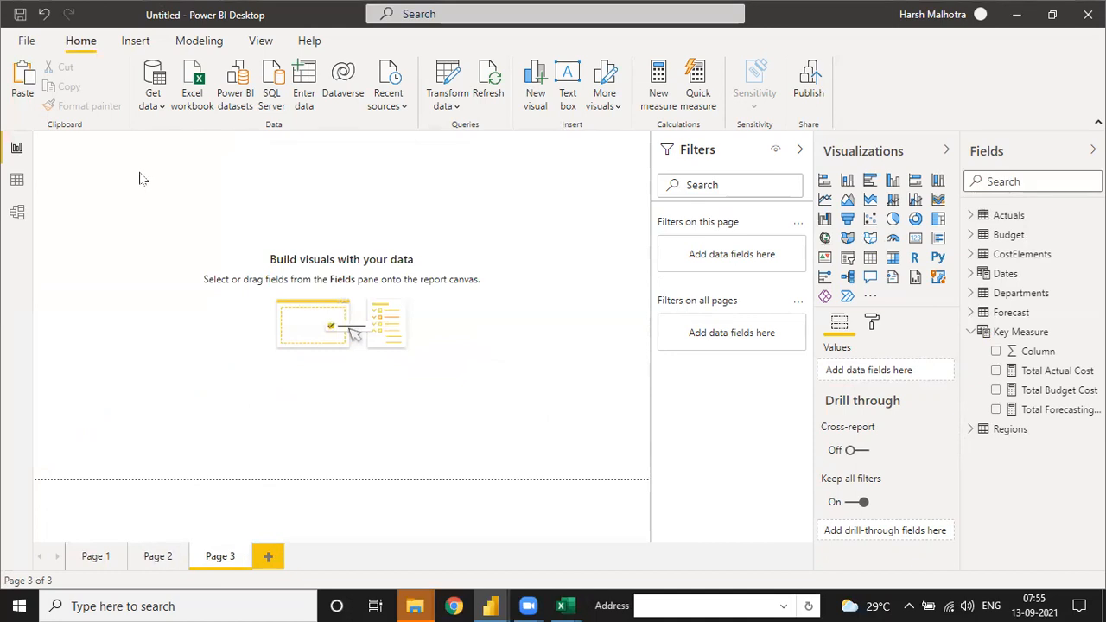
{"action": "left_click", "coordinate": [871, 257]}
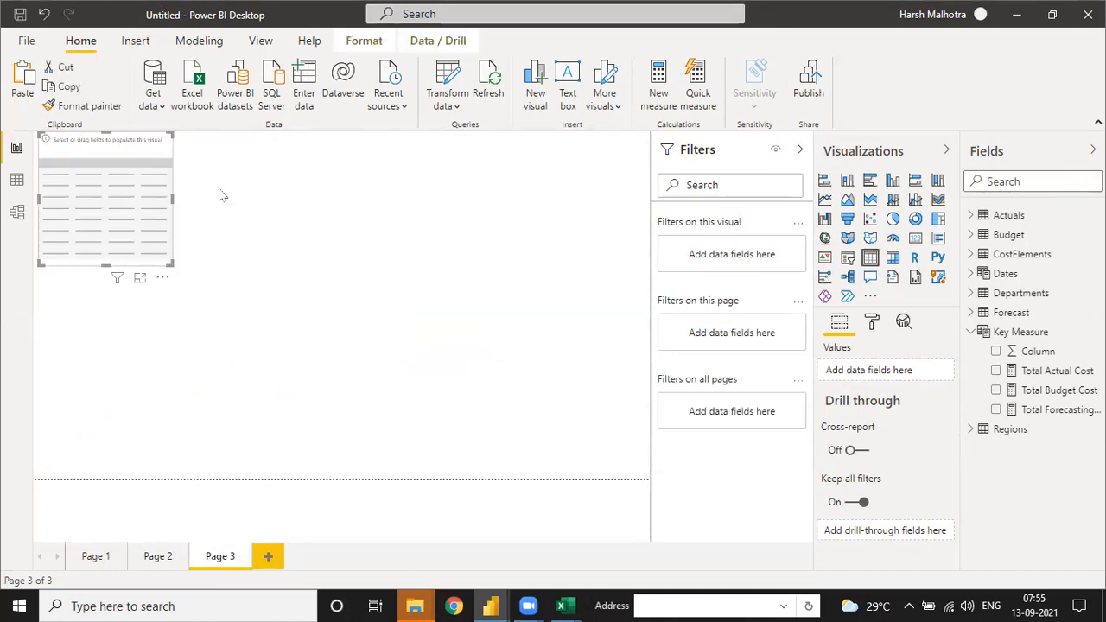
{"action": "left_click_drag", "start_coordinate": [125, 203], "coordinate": [129, 221]}
{"action": "left_click_drag", "start_coordinate": [172, 285], "coordinate": [505, 428]}
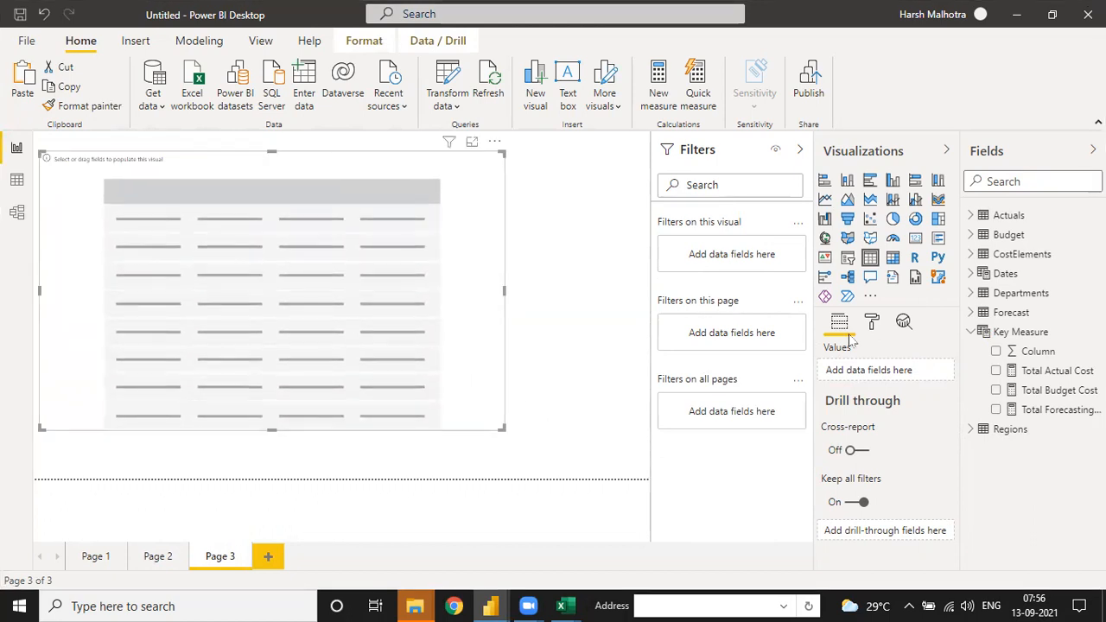
Step: Add Date from the Dates table to the new table and show it as plain dates instead of the date hierarchy
{"action": "left_click", "coordinate": [874, 324]}
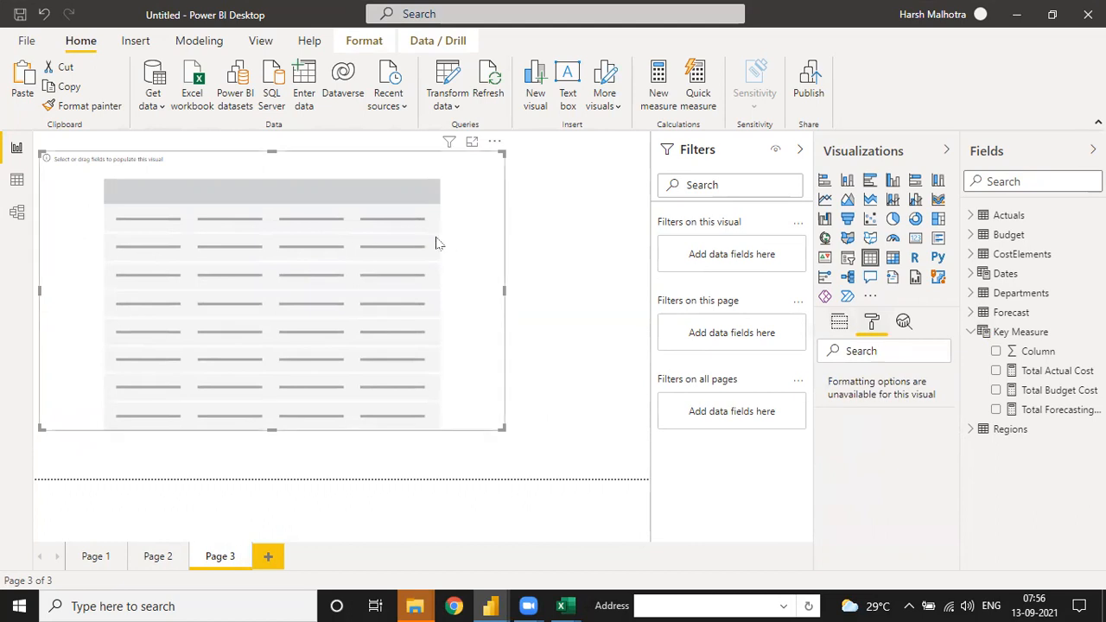
{"action": "left_click", "coordinate": [840, 324]}
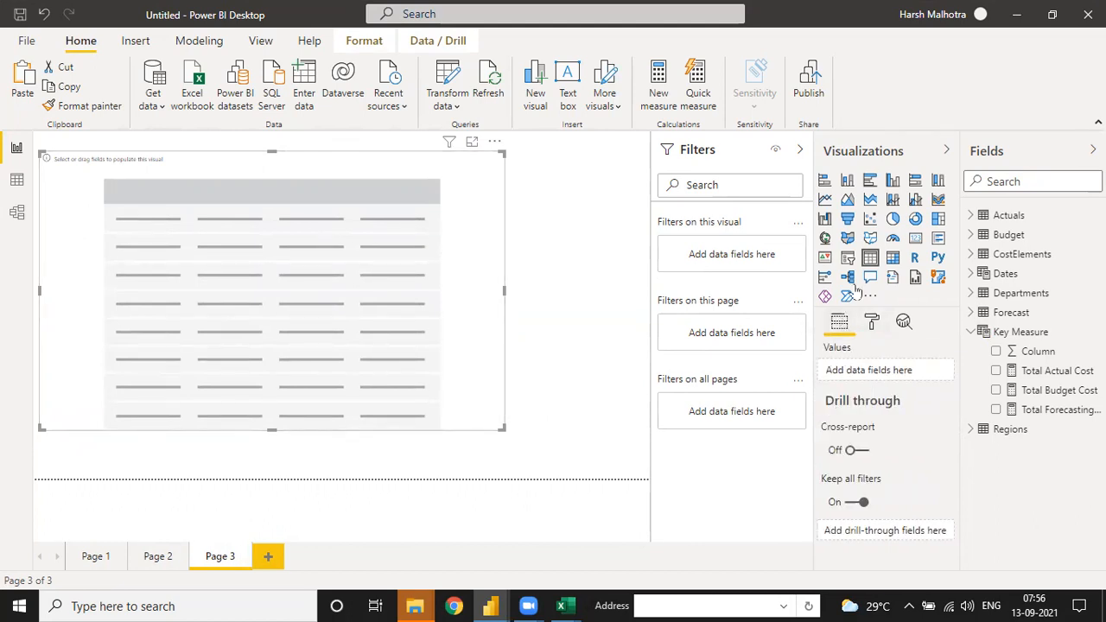
{"action": "left_click", "coordinate": [973, 275]}
{"action": "left_click", "coordinate": [995, 295]}
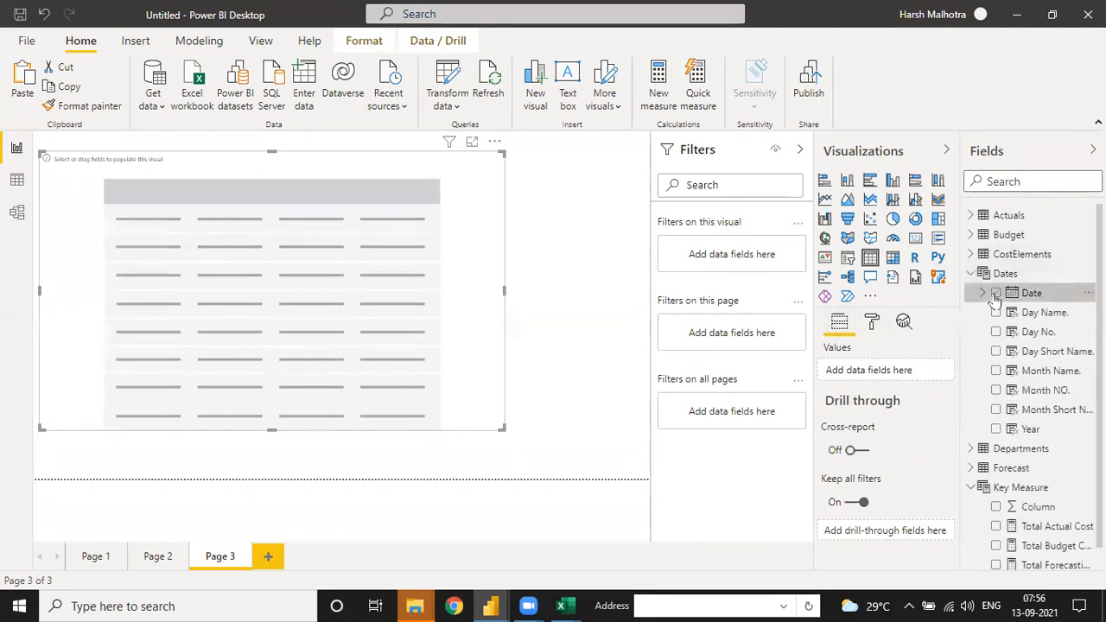
{"action": "left_click", "coordinate": [871, 322]}
{"action": "left_click", "coordinate": [840, 323]}
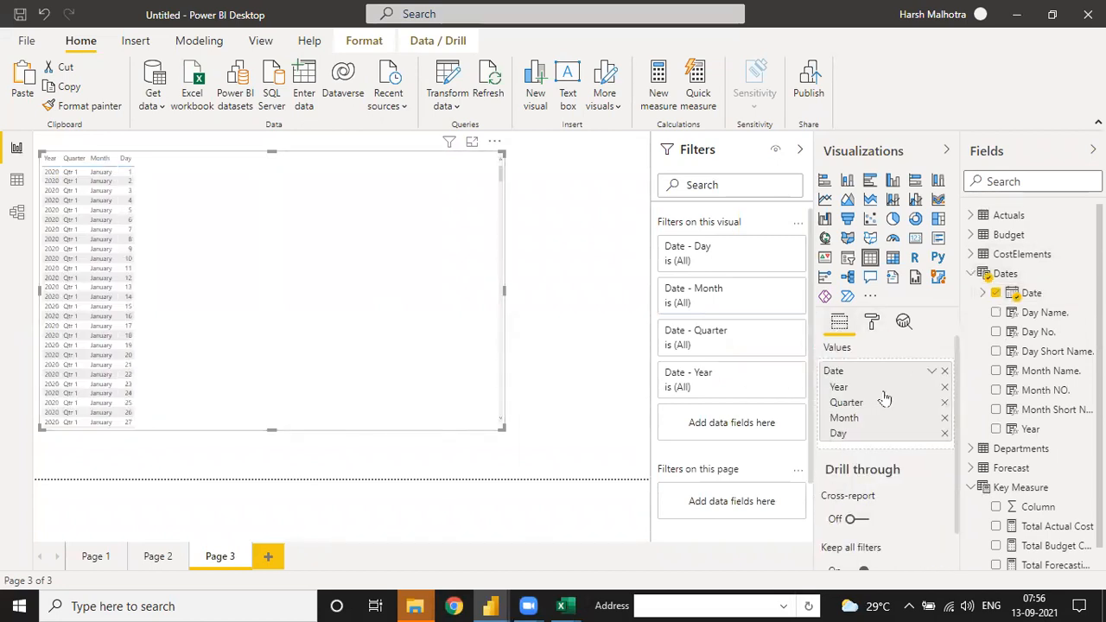
{"action": "left_click", "coordinate": [931, 372]}
{"action": "left_click", "coordinate": [961, 455]}
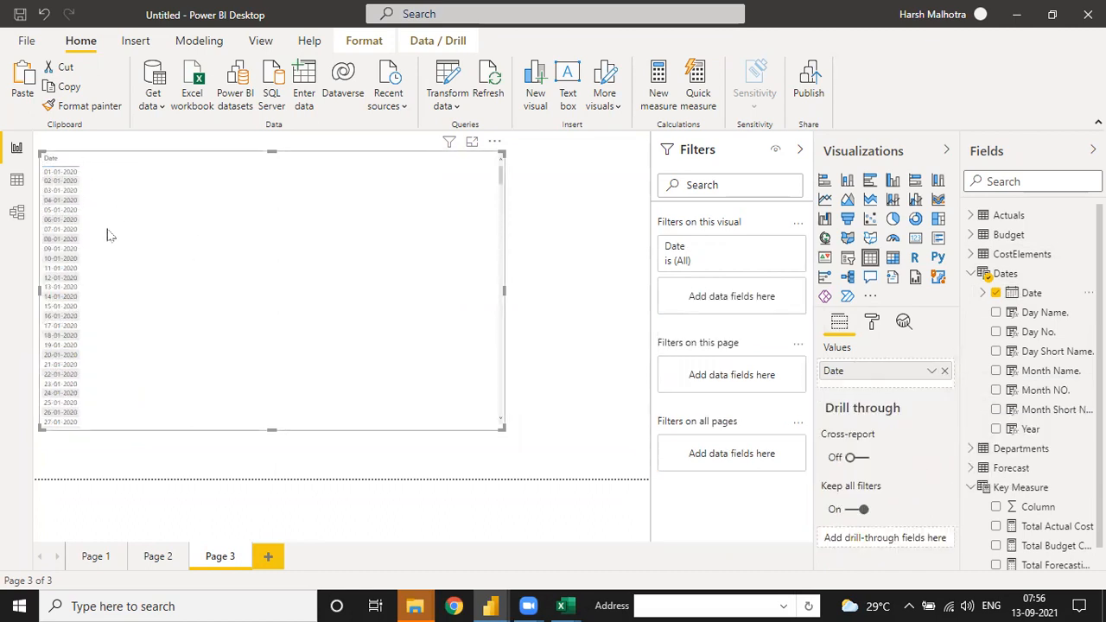
Step: Add the Total Budget Cost and Total Forecasting Costs measures to the Page 3 table and shrink the table slightly
{"action": "left_click", "coordinate": [969, 275]}
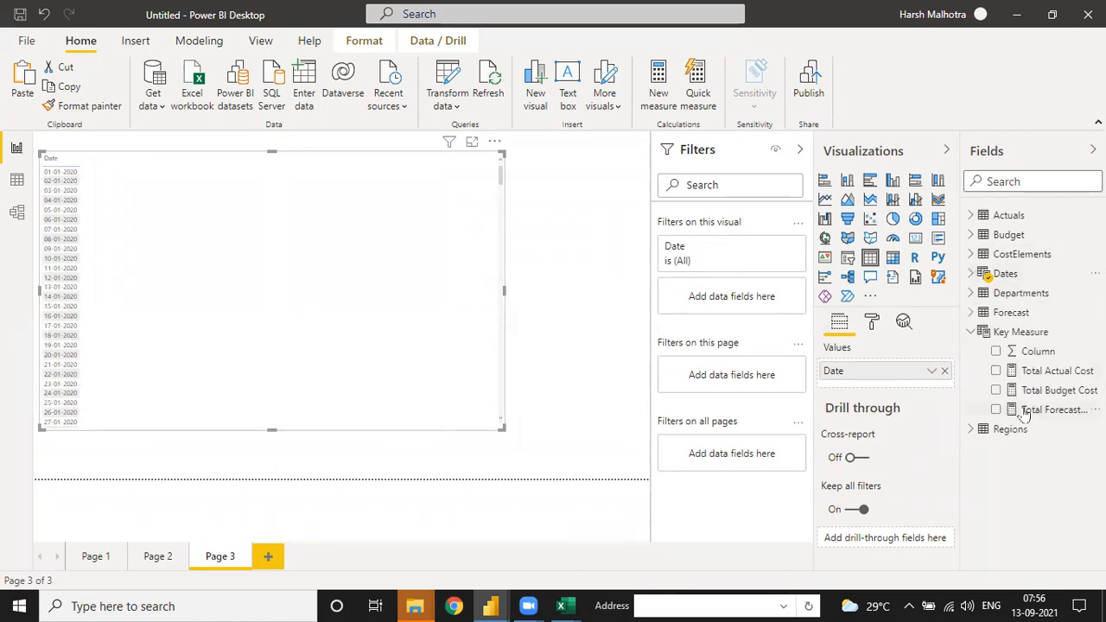
{"action": "left_click_drag", "start_coordinate": [1042, 395], "coordinate": [346, 268]}
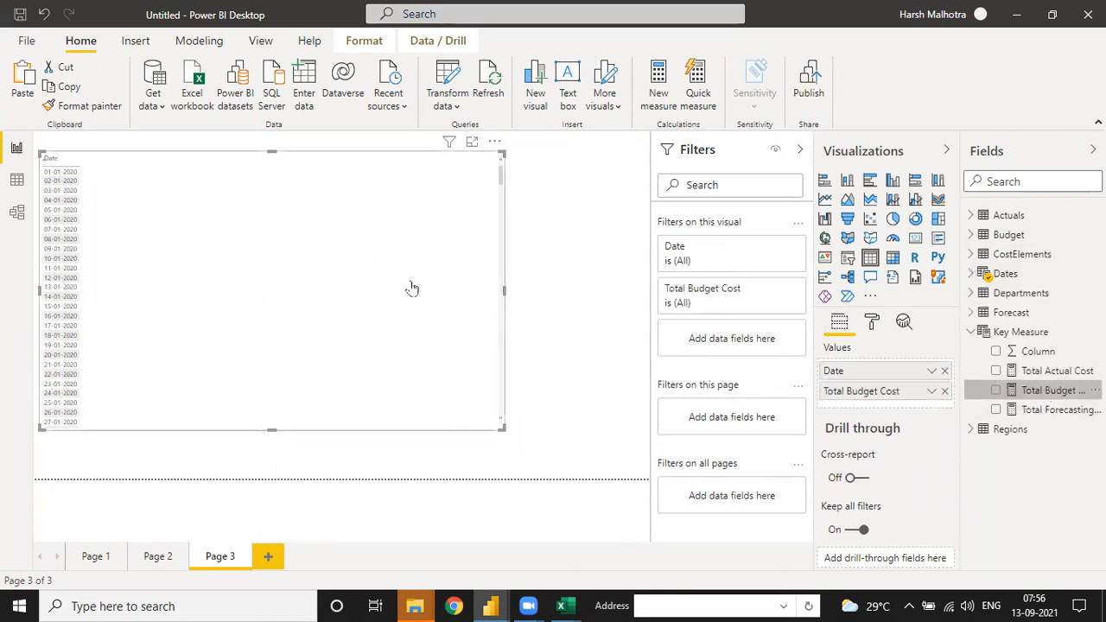
{"action": "left_click_drag", "start_coordinate": [1037, 409], "coordinate": [284, 230]}
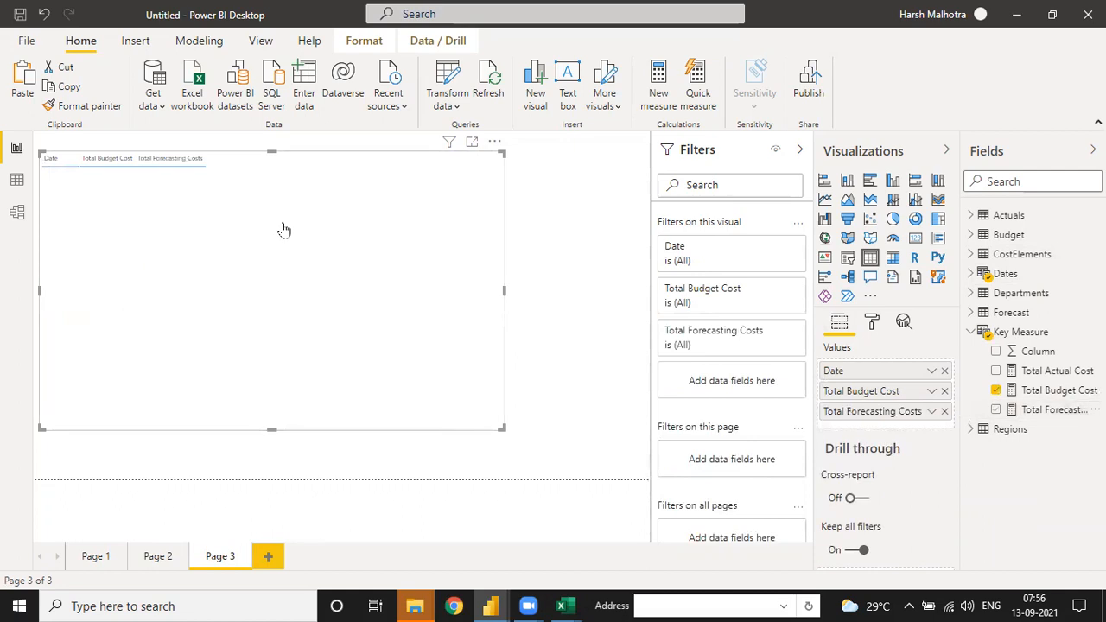
{"action": "left_click_drag", "start_coordinate": [504, 429], "coordinate": [501, 422]}
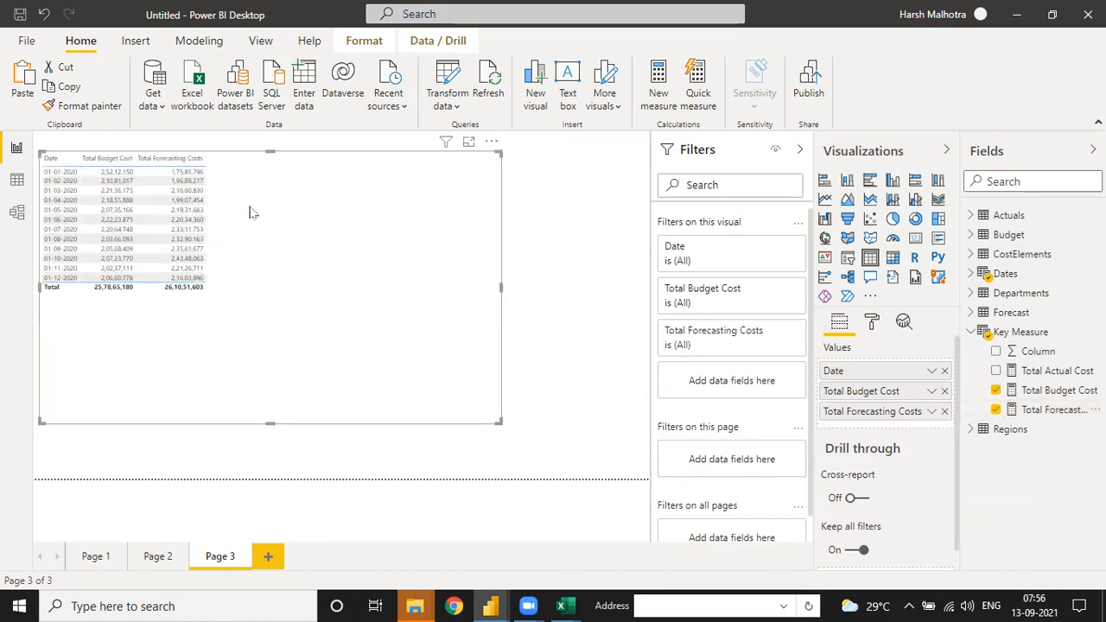
Step: Create the Key Measure measure Budget VS Forecast ( Variance) = [Total Budget Cost]-[Total Forecasting Costs]
{"action": "left_click", "coordinate": [1095, 332]}
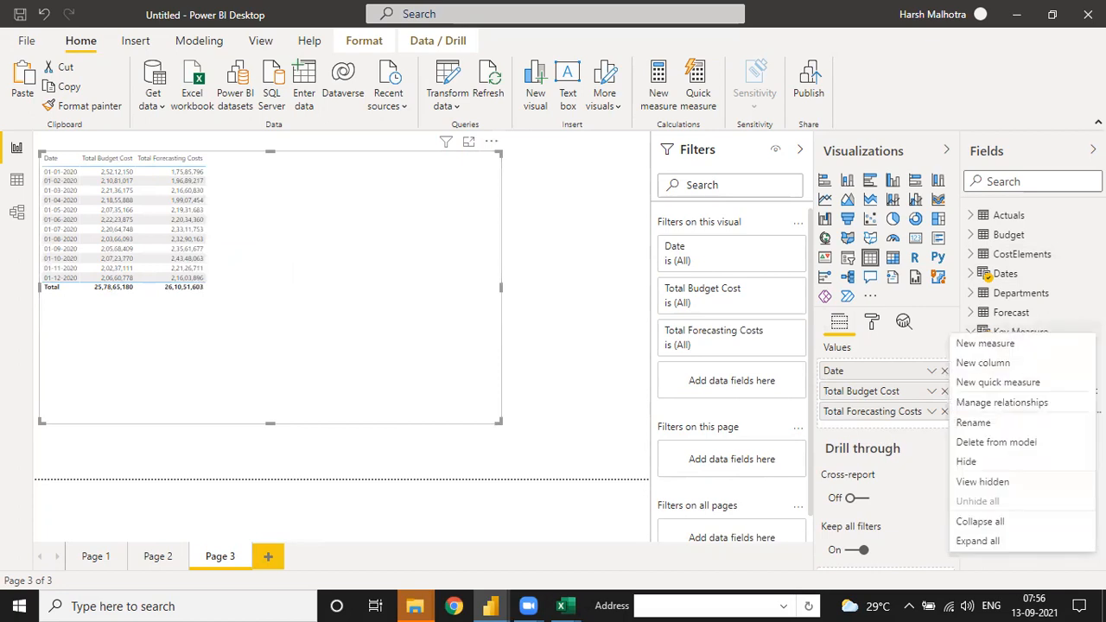
{"action": "left_click", "coordinate": [1040, 345]}
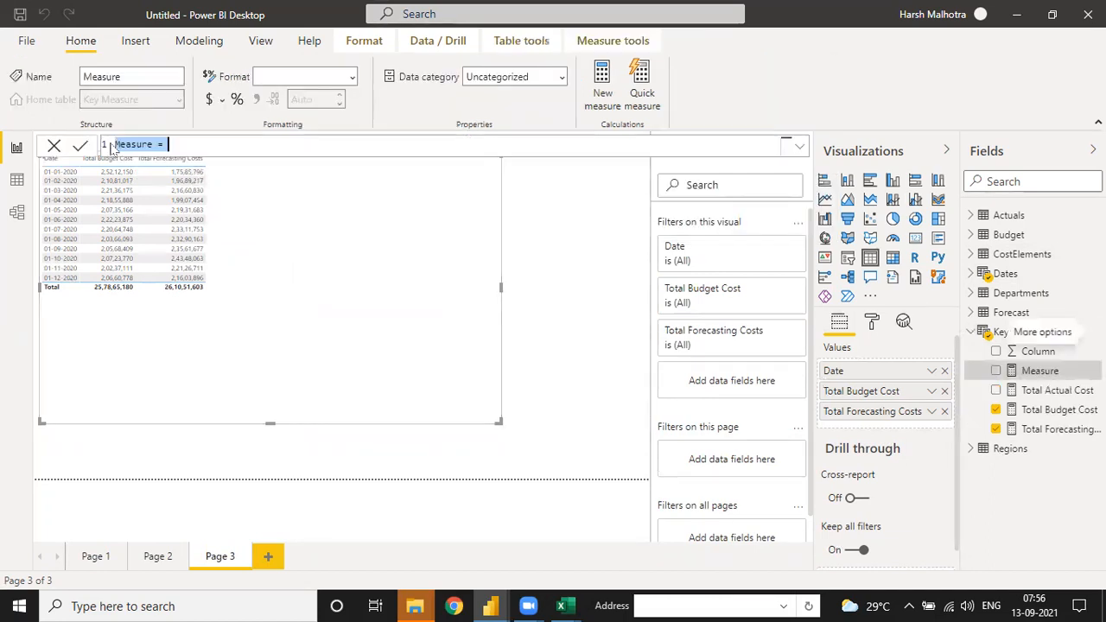
{"action": "left_click", "coordinate": [152, 146]}
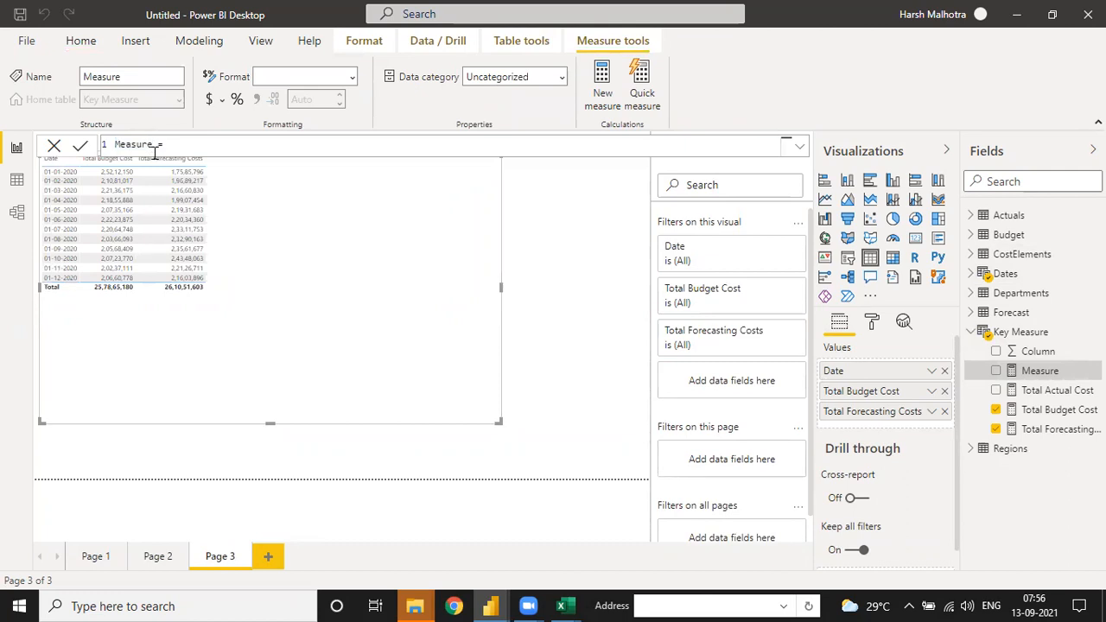
{"action": "key", "text": "BackSpace"}
{"action": "key", "text": "BackSpace"}
{"action": "key", "text": "BackSpace"}
{"action": "type", "text": "Budget VS Forecast ( Variance"}
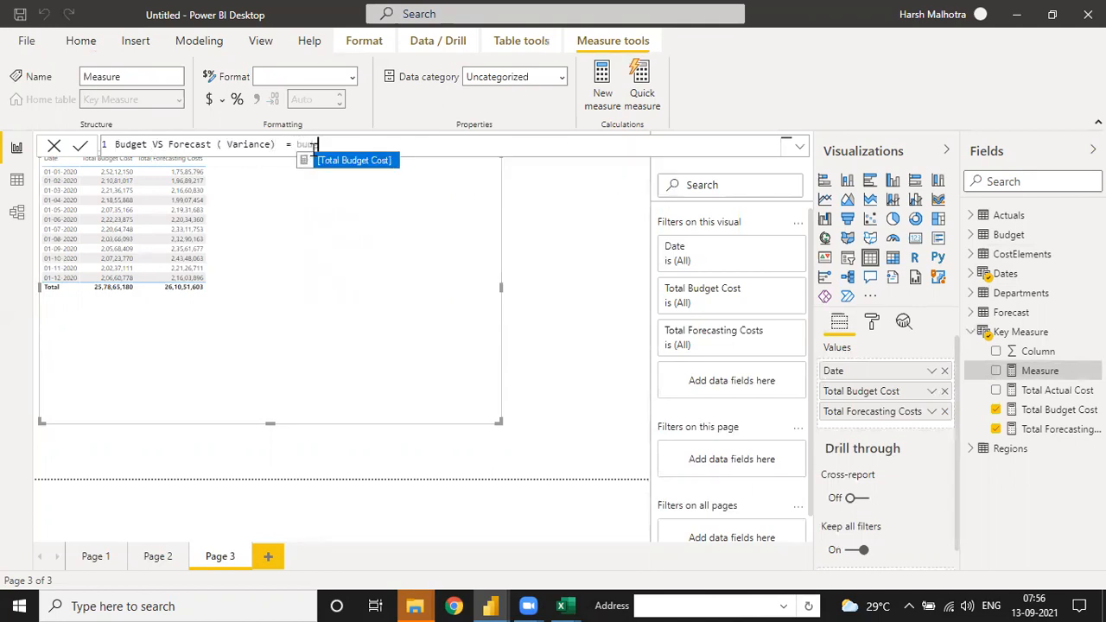
{"action": "key", "text": "Tab"}
{"action": "type", "text": "-"}
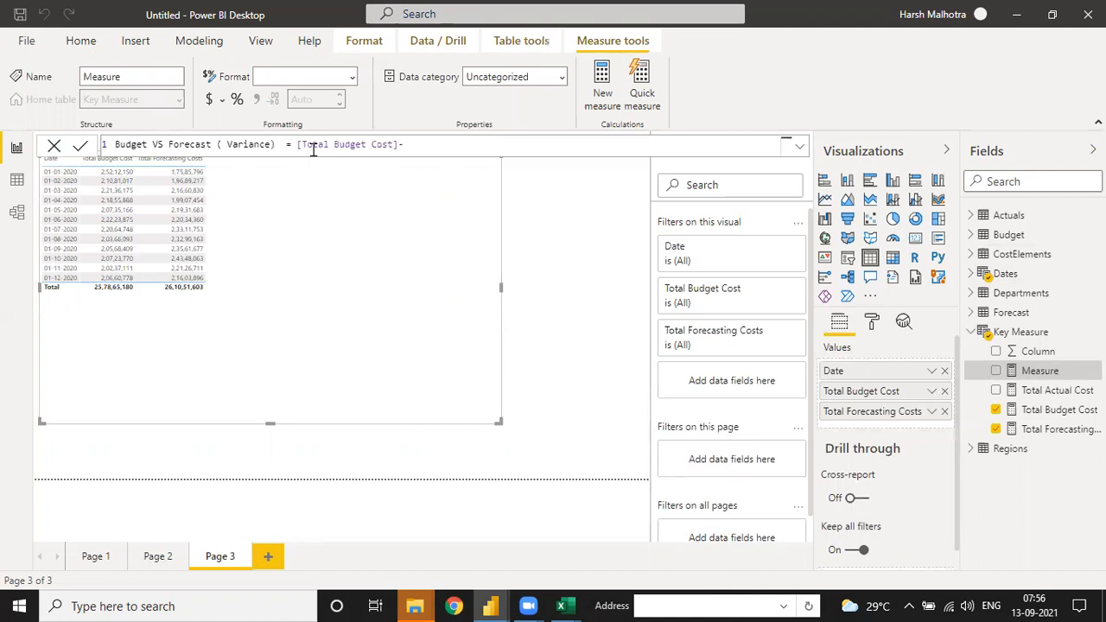
{"action": "type", "text": "Fore"}
{"action": "key", "text": "Tab"}
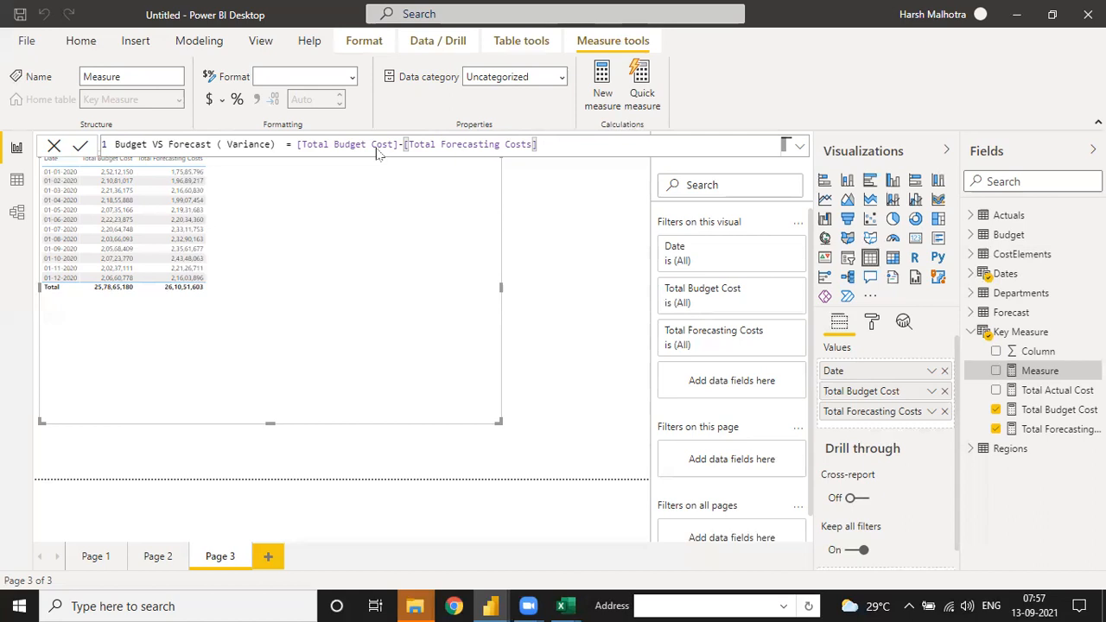
{"action": "key", "text": "Return"}
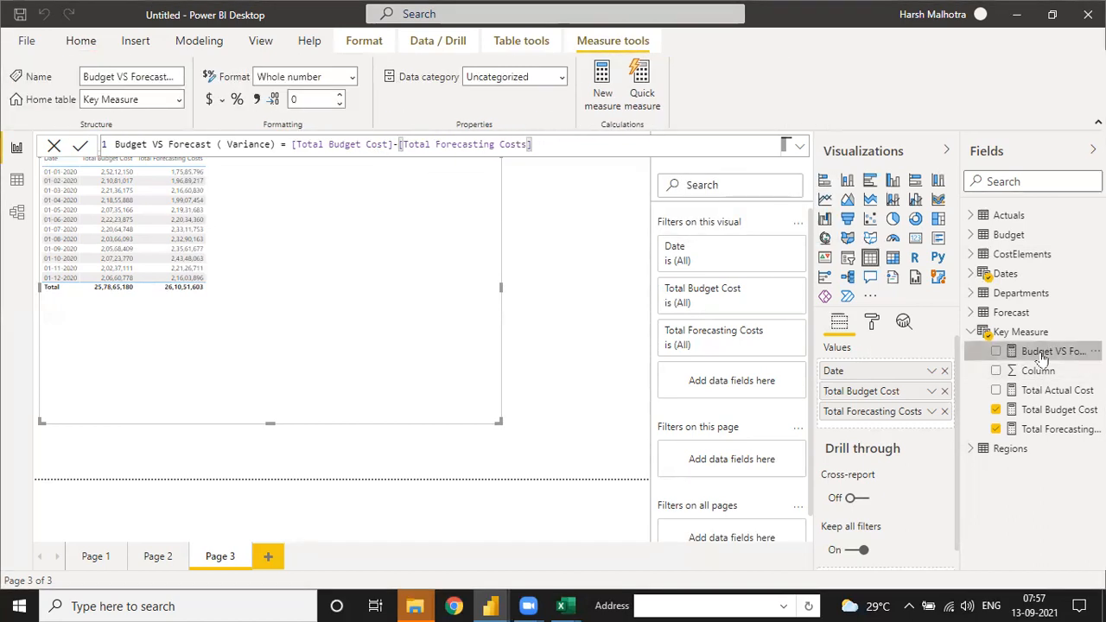
Step: Add the Budget VS Forecast ( Variance) measure to the Page 3 table and format it with a thousands separator
{"action": "left_click_drag", "start_coordinate": [1042, 355], "coordinate": [330, 215]}
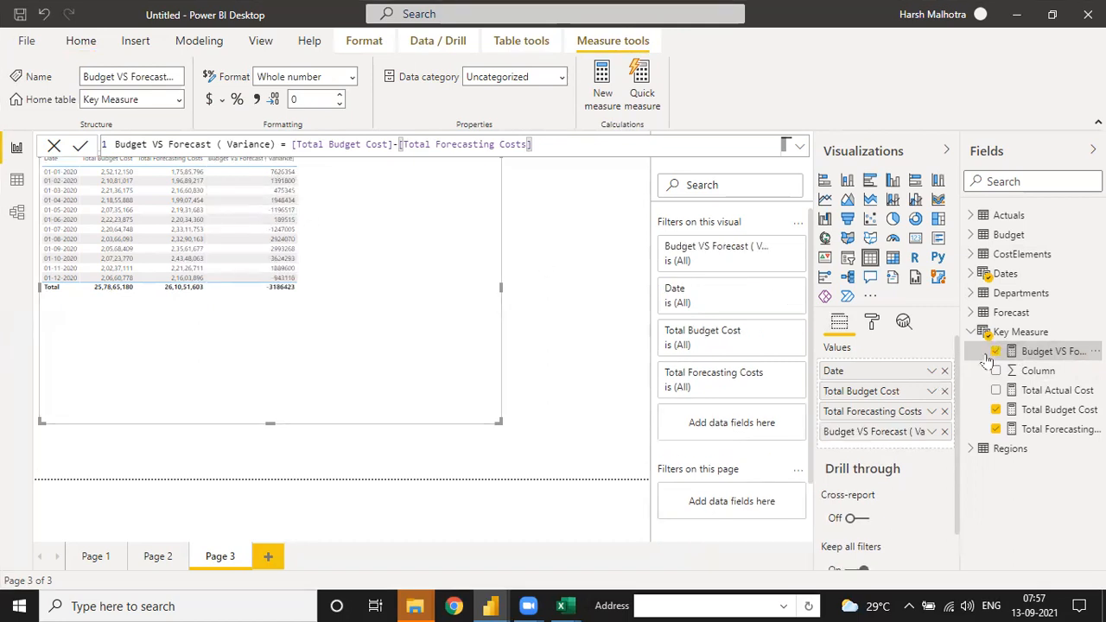
{"action": "left_click", "coordinate": [256, 100]}
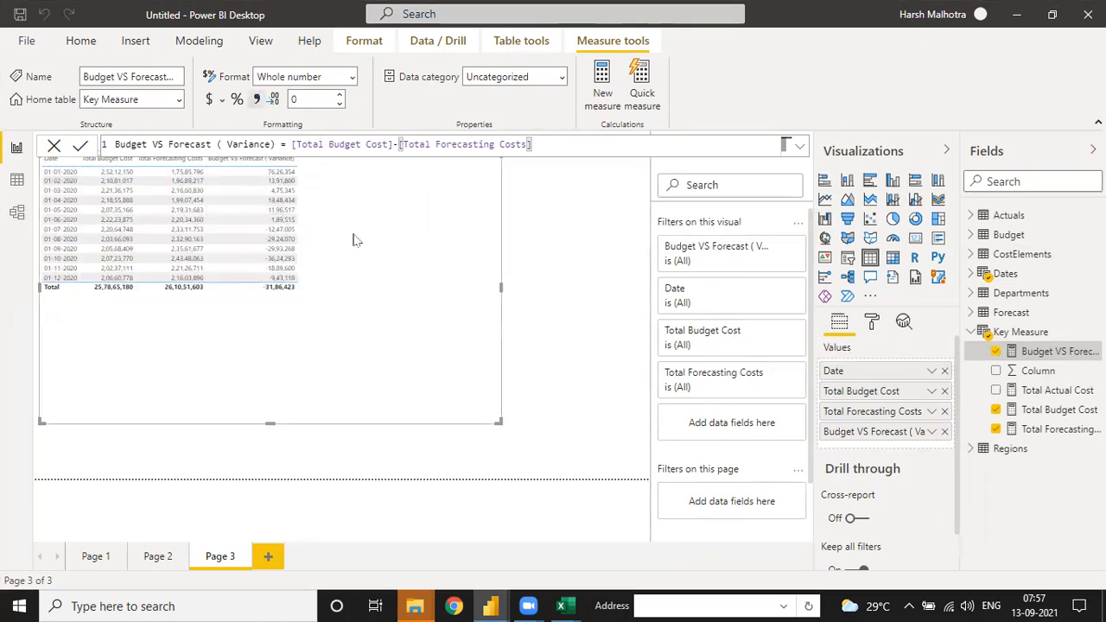
Step: Set the Page 3 table's grid text size to 15 pt and enlarge the table to nearly the full page width
{"action": "left_click", "coordinate": [873, 322]}
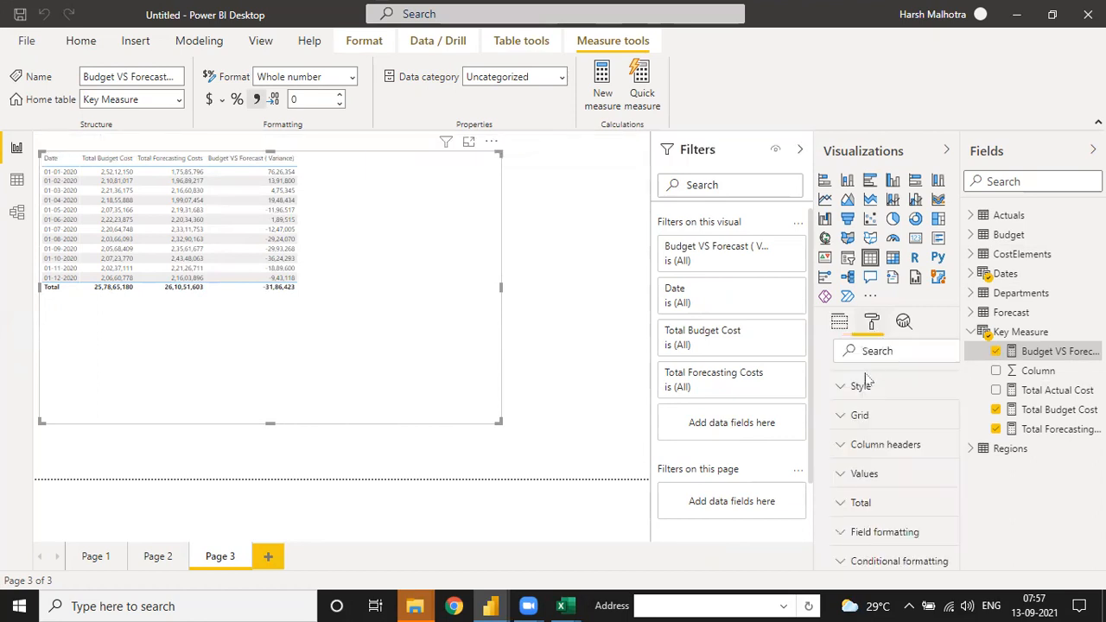
{"action": "type", "text": "size"}
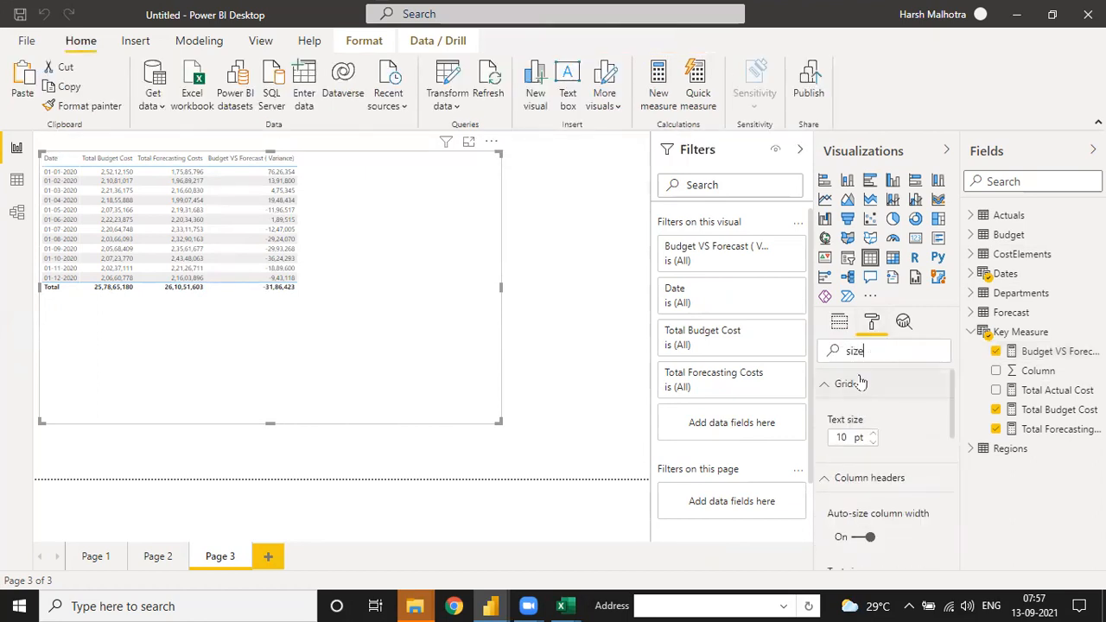
{"action": "left_click", "coordinate": [873, 437]}
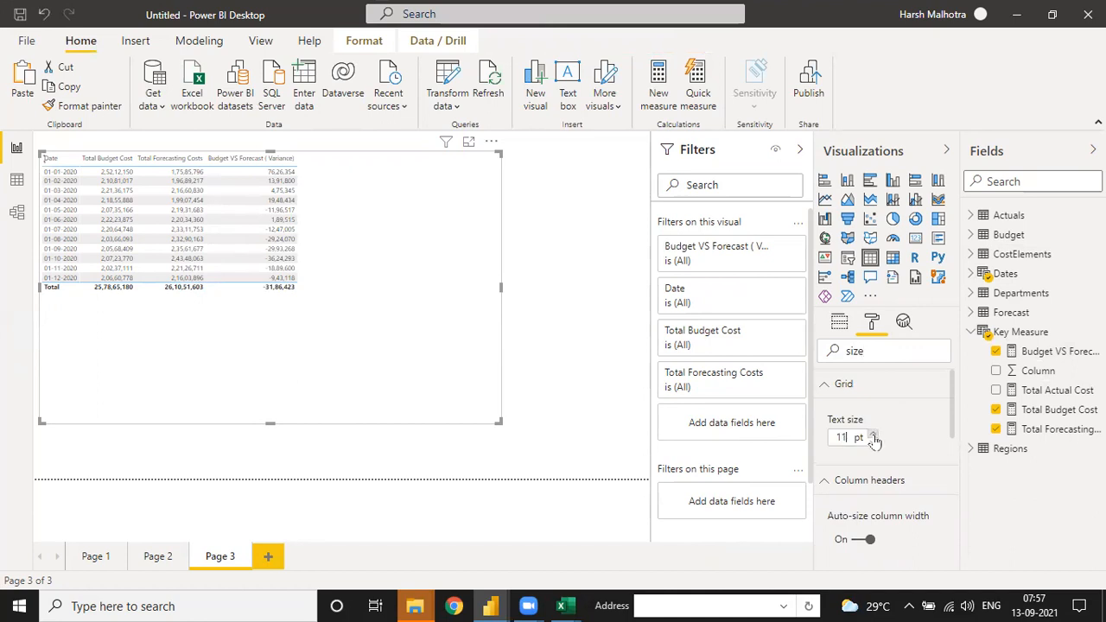
{"action": "left_click", "coordinate": [873, 436]}
{"action": "left_click", "coordinate": [873, 436]}
{"action": "left_click", "coordinate": [873, 437]}
{"action": "left_click", "coordinate": [873, 436]}
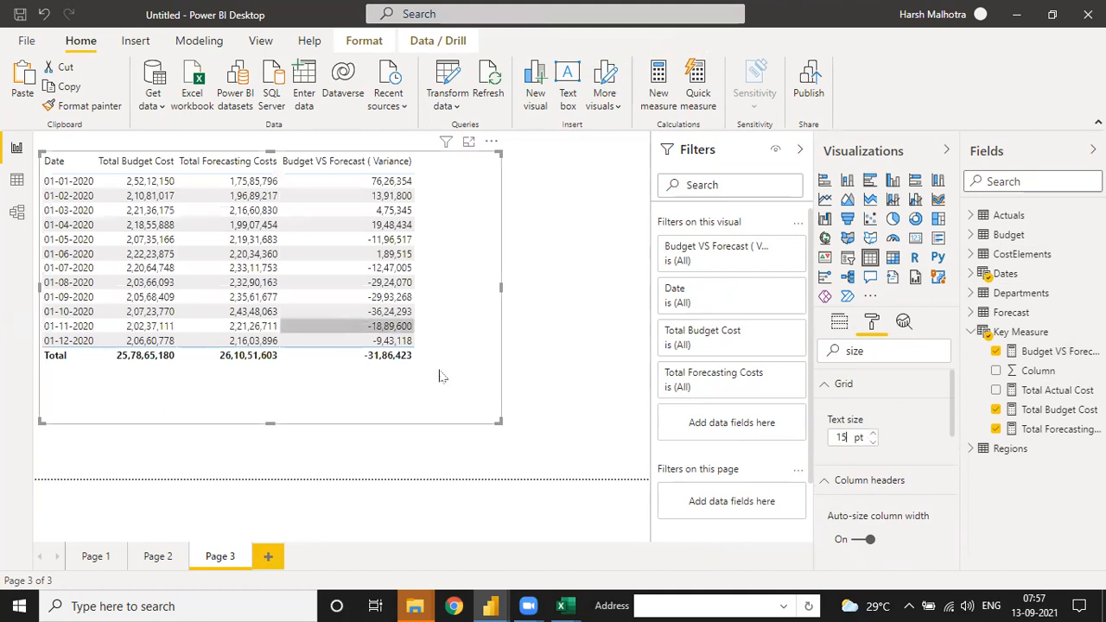
{"action": "left_click_drag", "start_coordinate": [497, 421], "coordinate": [631, 444]}
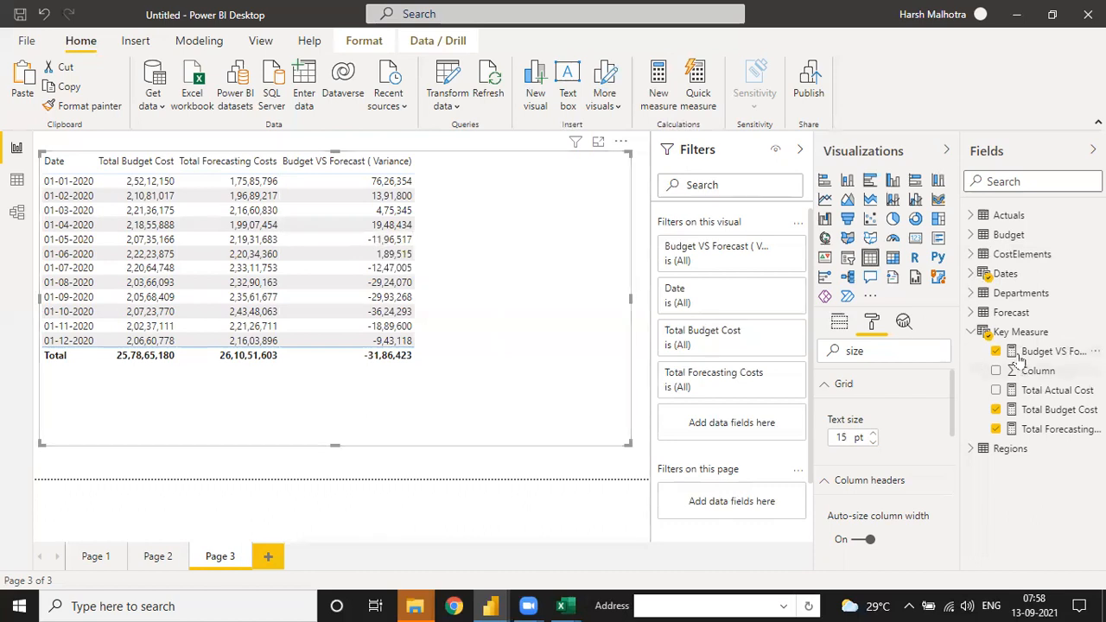
Step: Create the Key Measure measure Budget VS Forecast Variance % = DIVIDE([Budget VS Forecast ( Variance)],[Total Budget Cost])
{"action": "left_click", "coordinate": [1095, 332]}
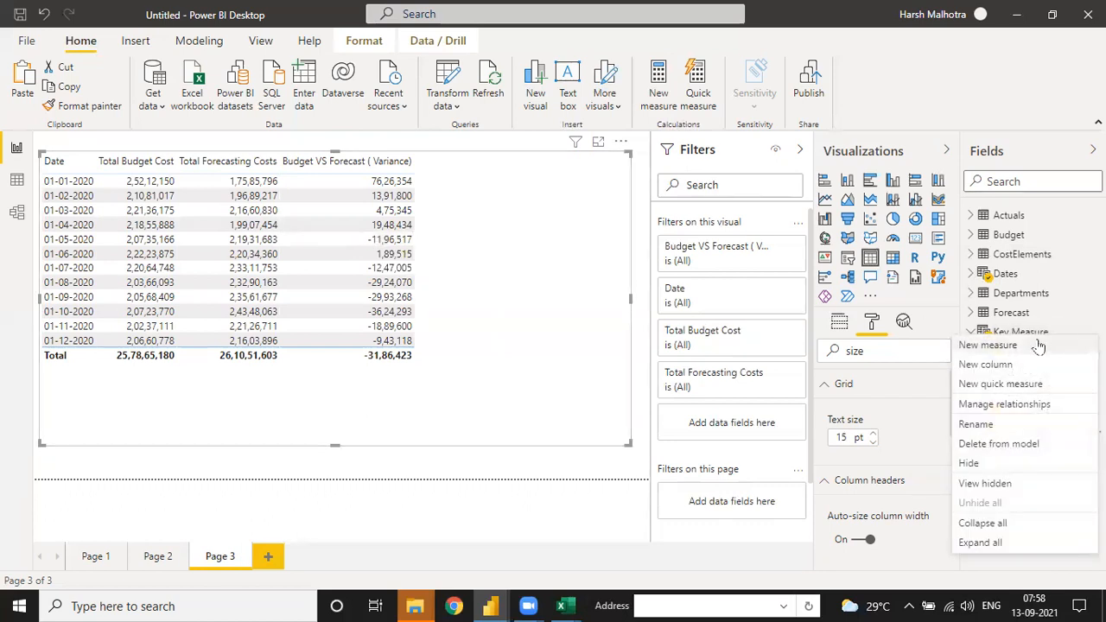
{"action": "left_click", "coordinate": [1031, 347]}
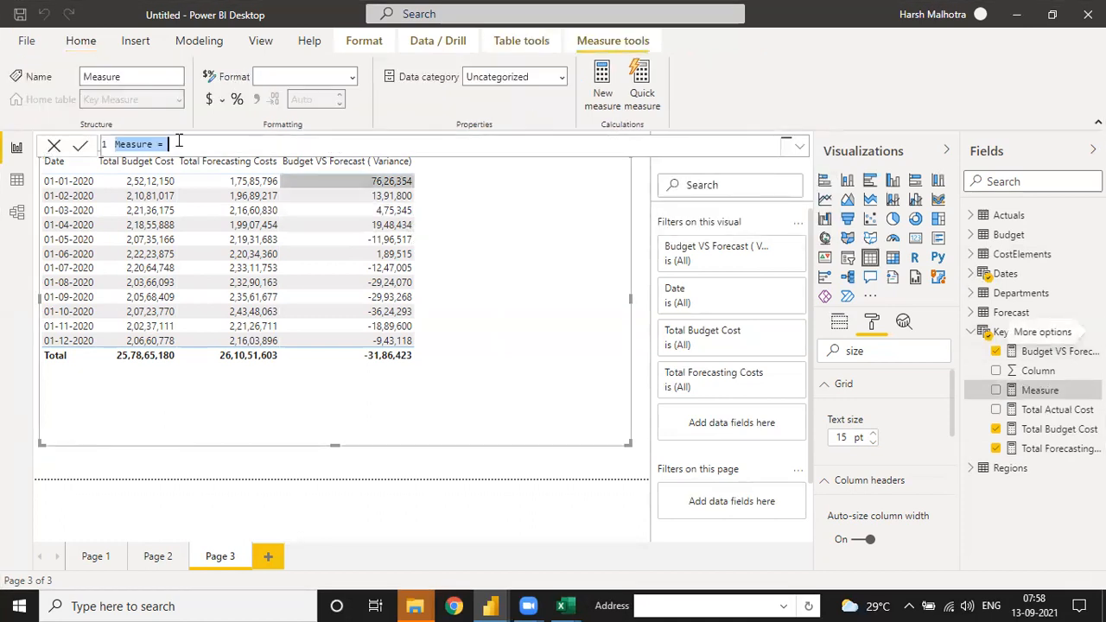
{"action": "left_click", "coordinate": [154, 144]}
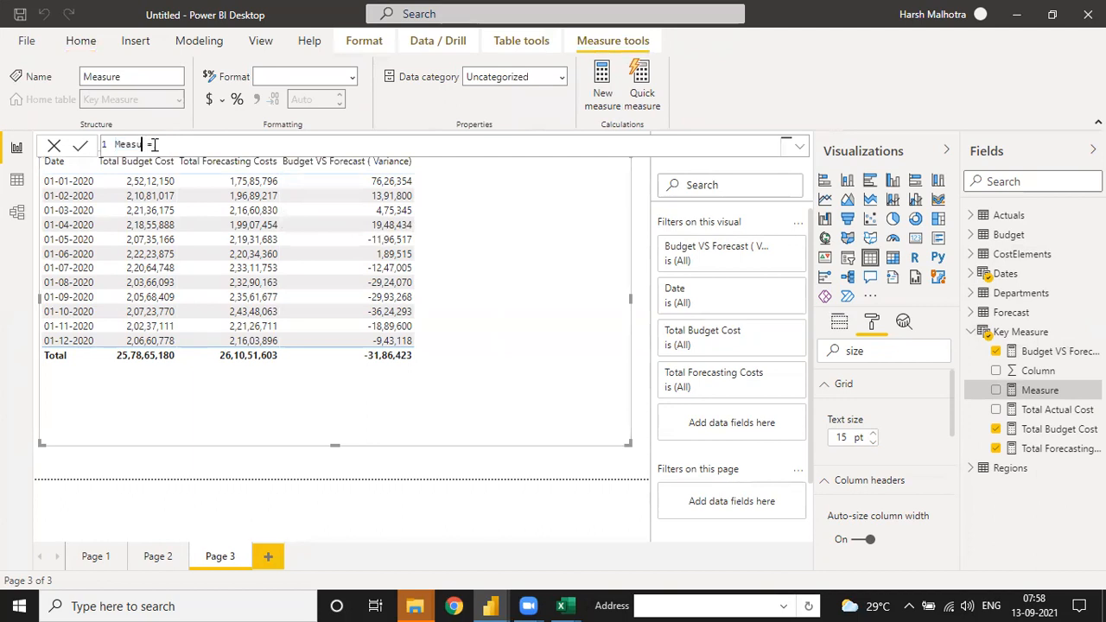
{"action": "type", "text": "Budget VS Forecast Varianc"}
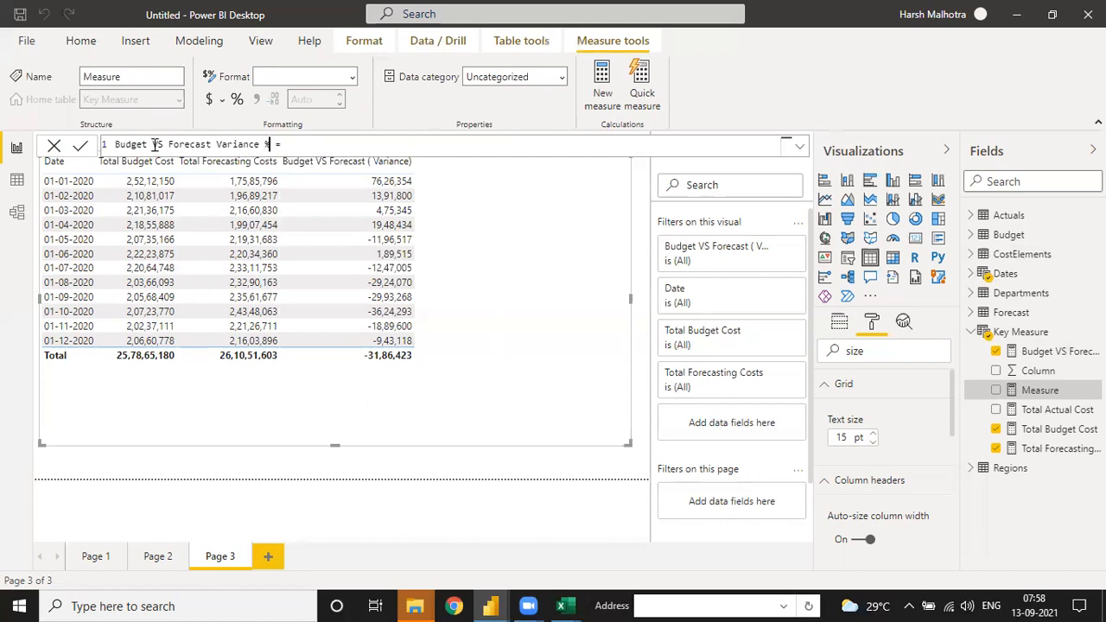
{"action": "type", "text": "DIVIDE("}
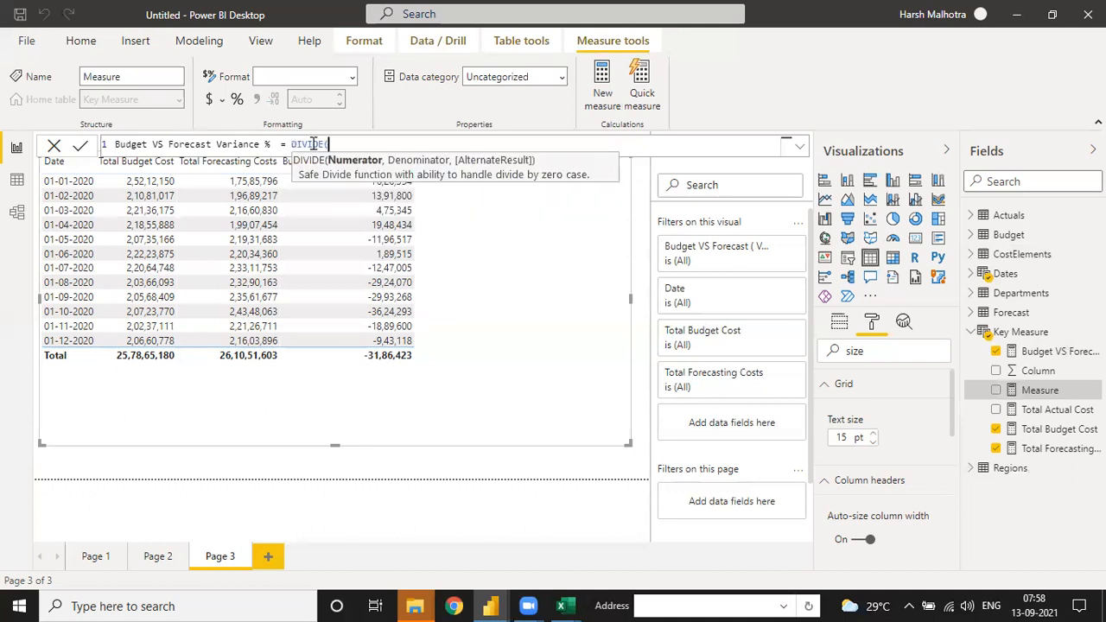
{"action": "type", "text": "bu"}
{"action": "key", "text": "Tab"}
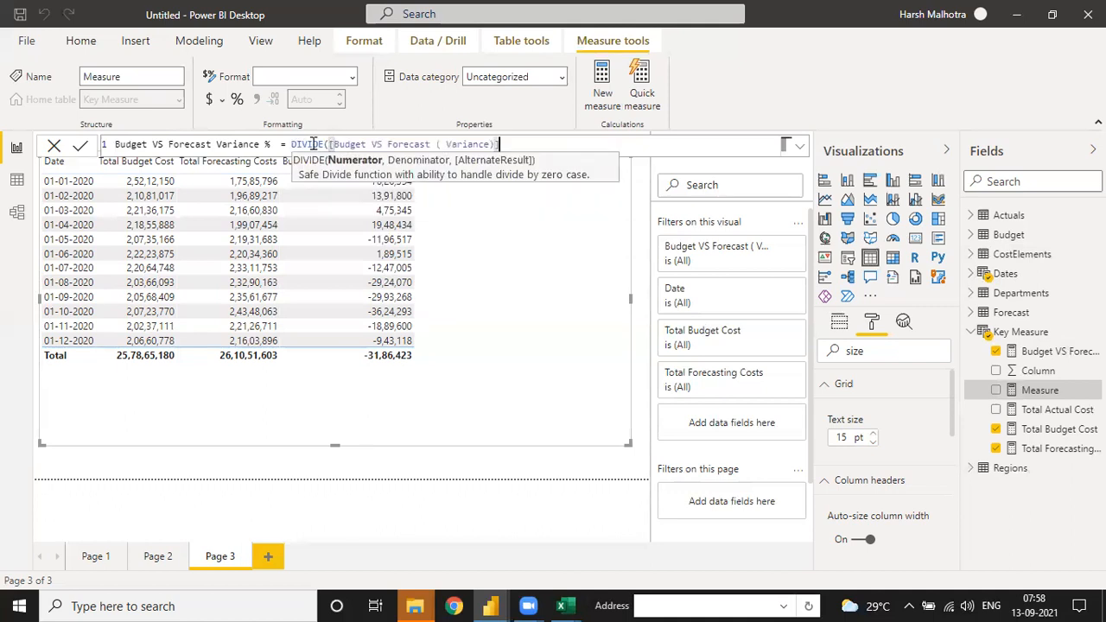
{"action": "type", "text": ","}
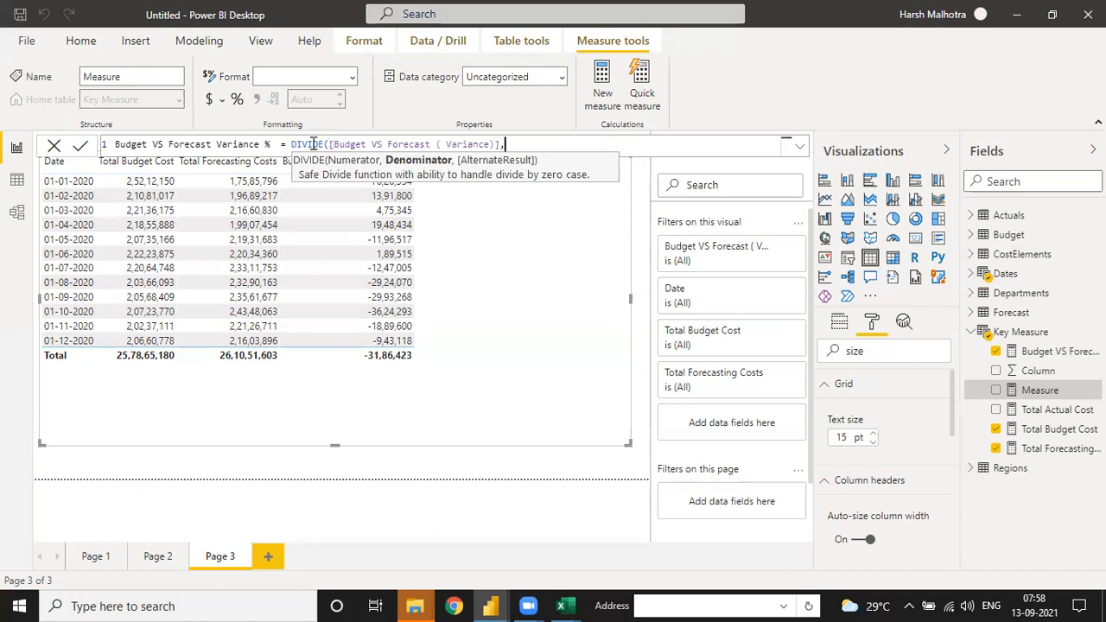
{"action": "type", "text": " bud"}
{"action": "key", "text": "Down"}
{"action": "key", "text": "Tab"}
{"action": "type", "text": ")"}
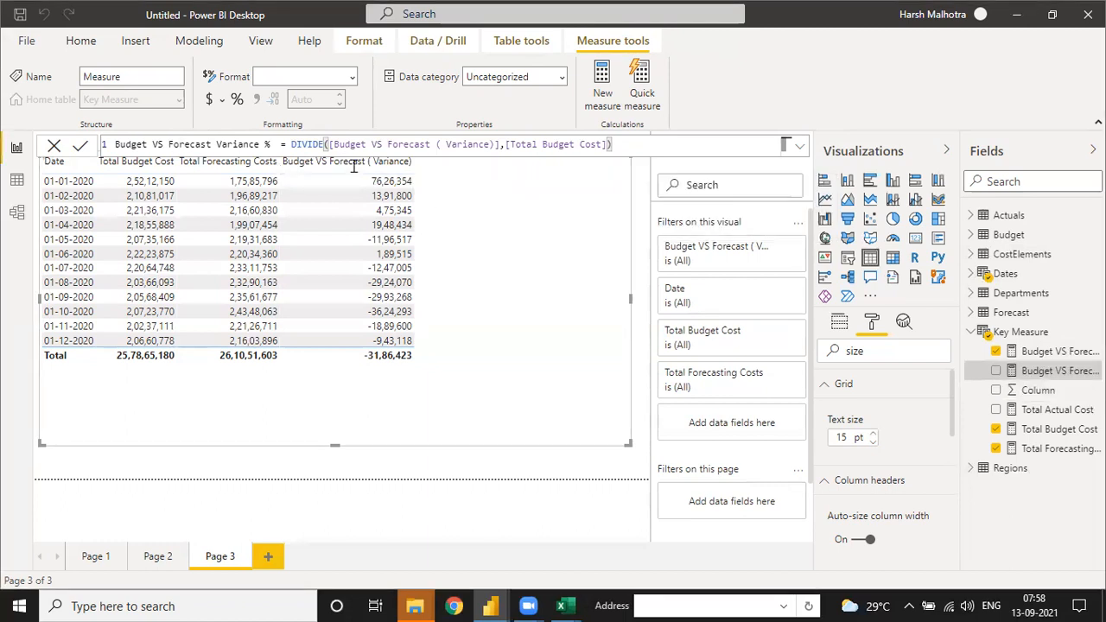
Step: Add the Budget VS Forecast Variance % measure to the Page 3 table and format it as a percentage
{"action": "left_click_drag", "start_coordinate": [1040, 378], "coordinate": [487, 216]}
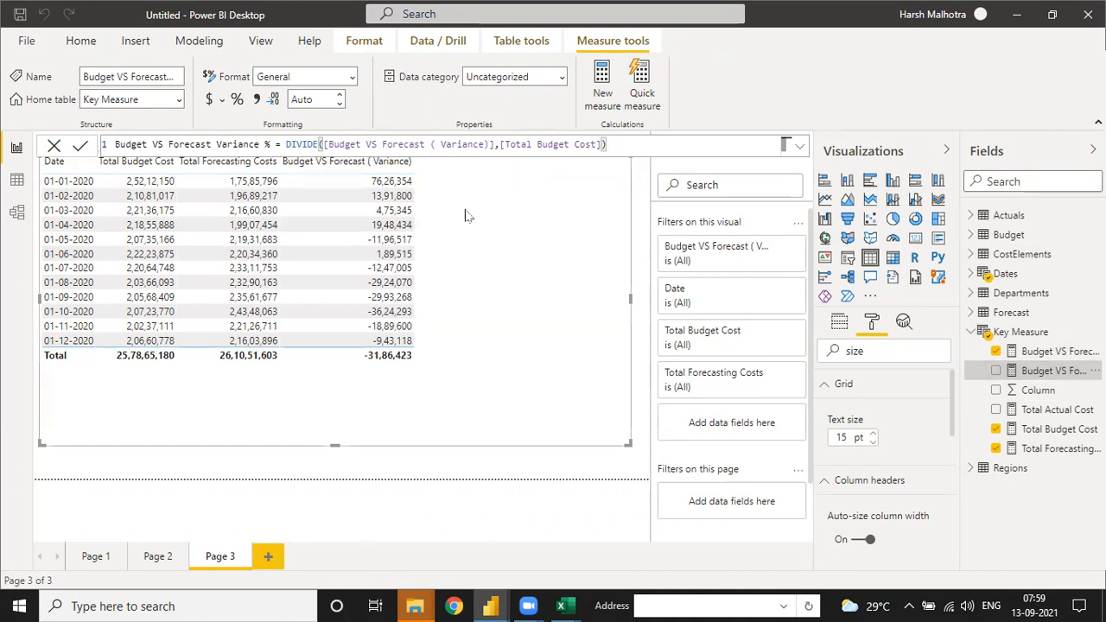
{"action": "left_click_drag", "start_coordinate": [1048, 372], "coordinate": [507, 255]}
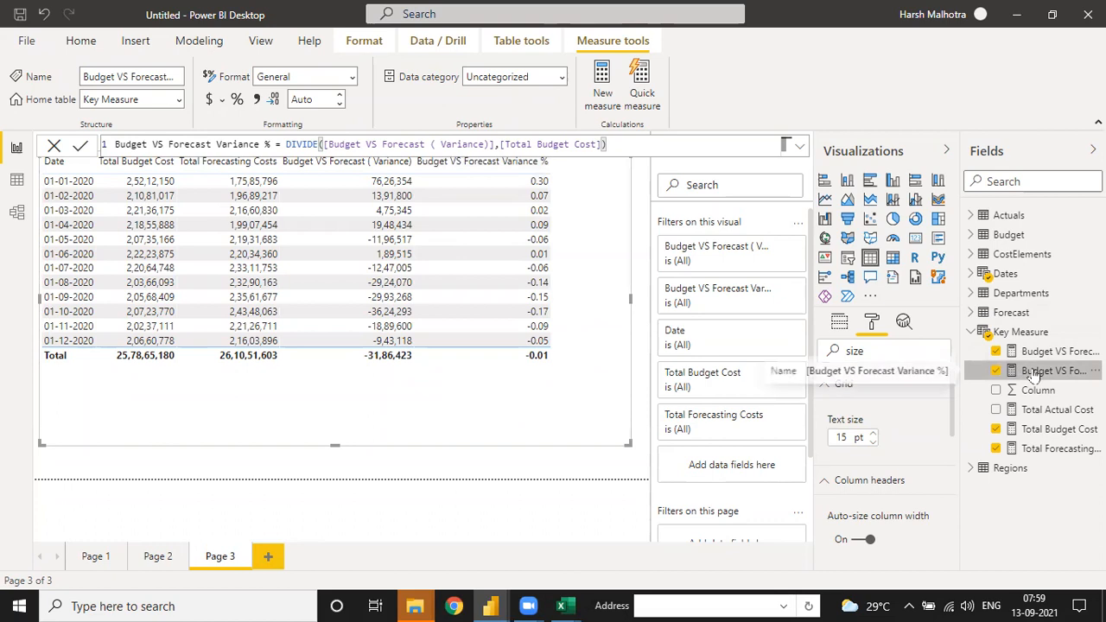
{"action": "left_click", "coordinate": [237, 100]}
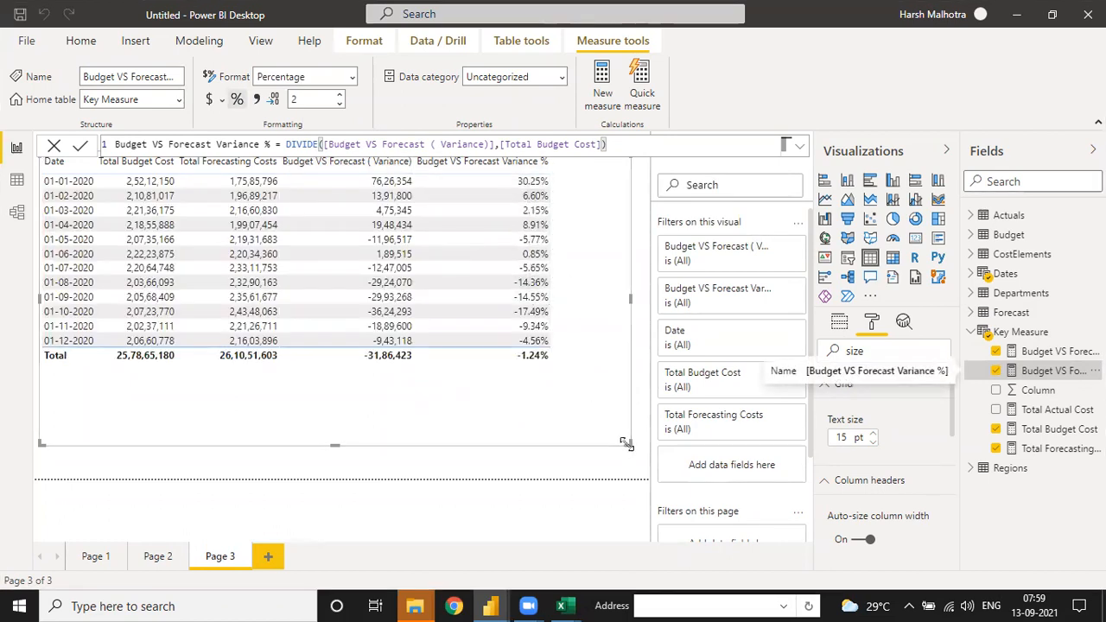
Step: Shrink the Page 3 table to fit its columns and move it slightly away from the page corner
{"action": "left_click_drag", "start_coordinate": [604, 434], "coordinate": [572, 404]}
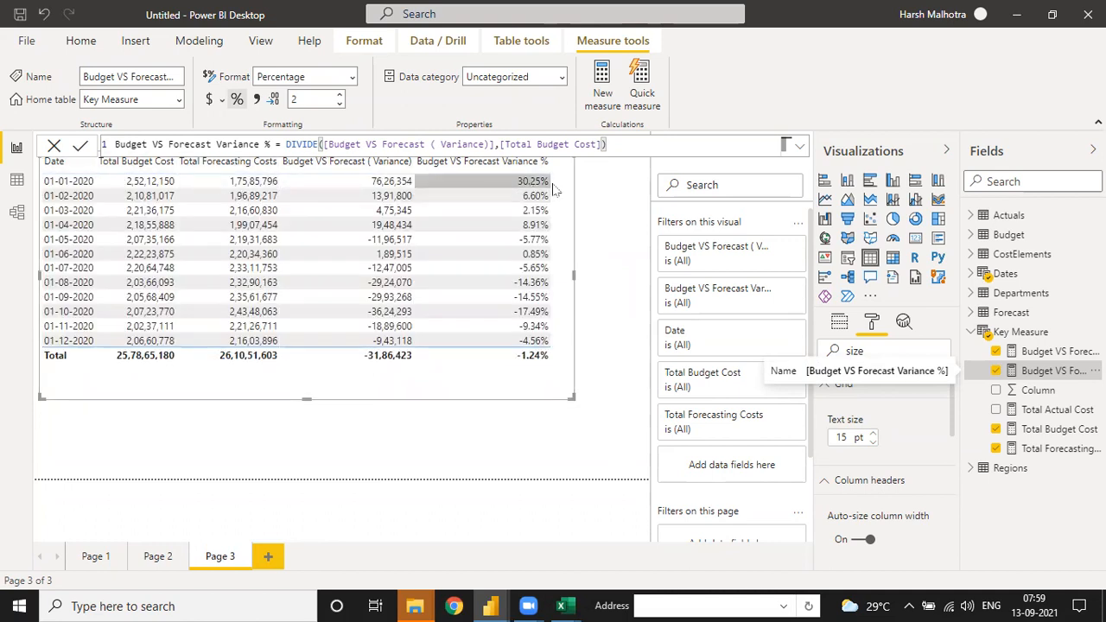
{"action": "left_click", "coordinate": [1016, 294]}
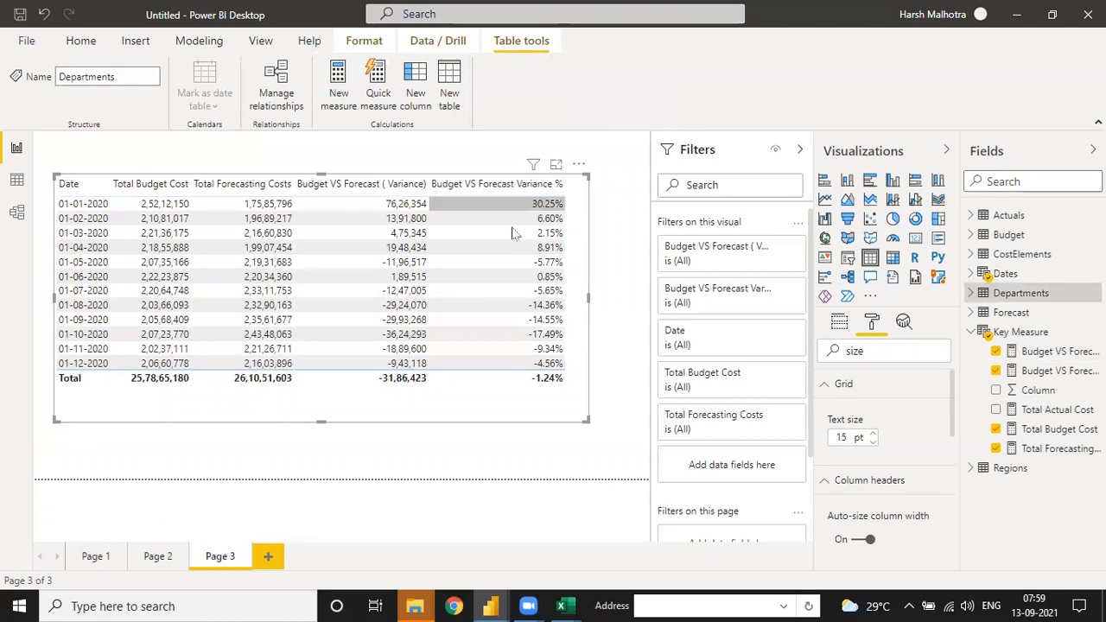
{"action": "left_click_drag", "start_coordinate": [585, 426], "coordinate": [583, 421]}
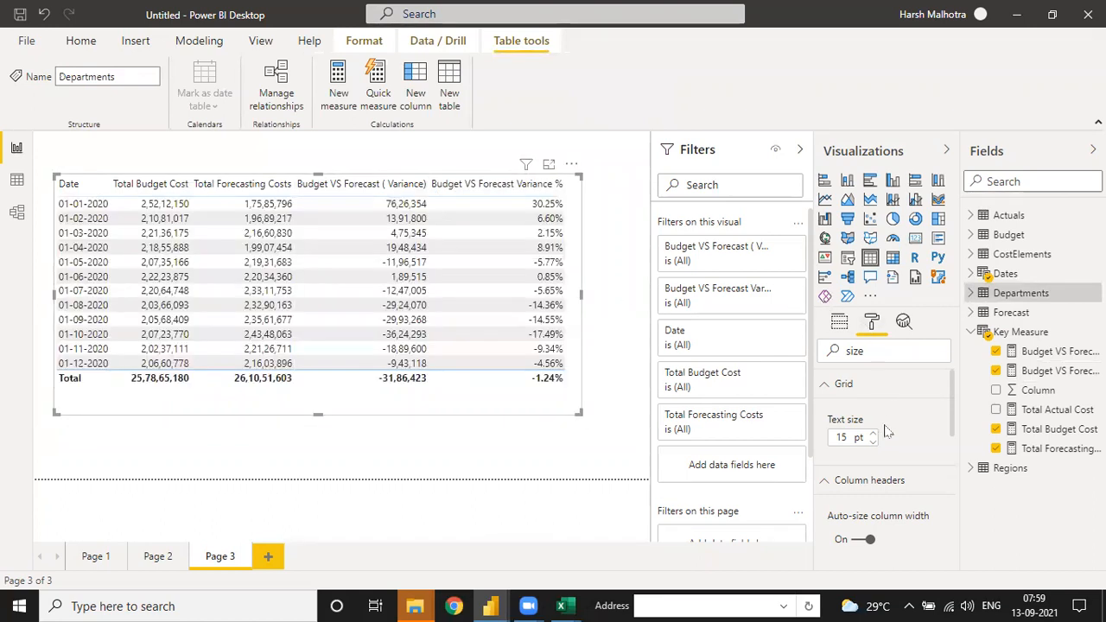
Step: Turn on the border and shadow for the Page 3 table and trim its size slightly
{"action": "left_click", "coordinate": [901, 485]}
{"action": "scroll", "coordinate": [855, 371], "scroll_direction": "down", "scroll_amount": 5}
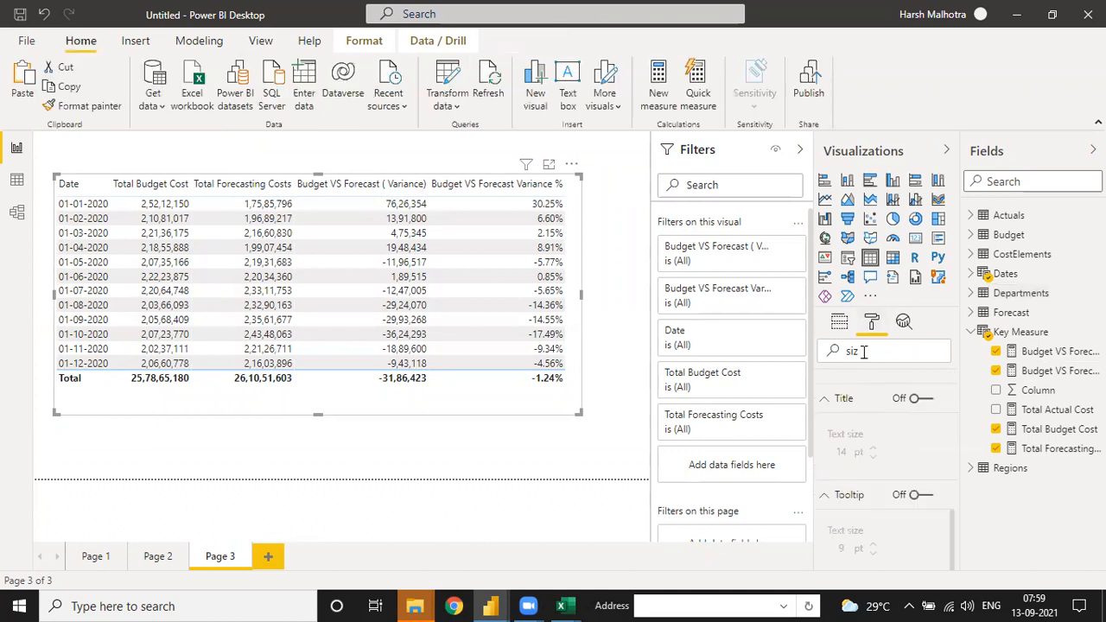
{"action": "scroll", "coordinate": [862, 407], "scroll_direction": "down", "scroll_amount": 5}
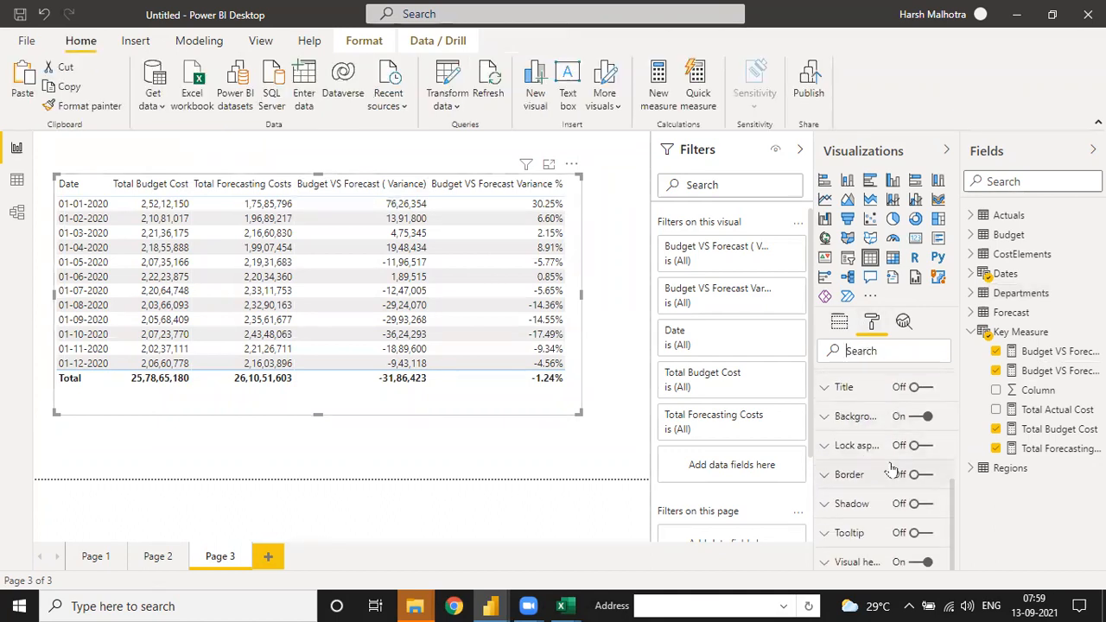
{"action": "left_click", "coordinate": [912, 477]}
{"action": "left_click", "coordinate": [915, 505]}
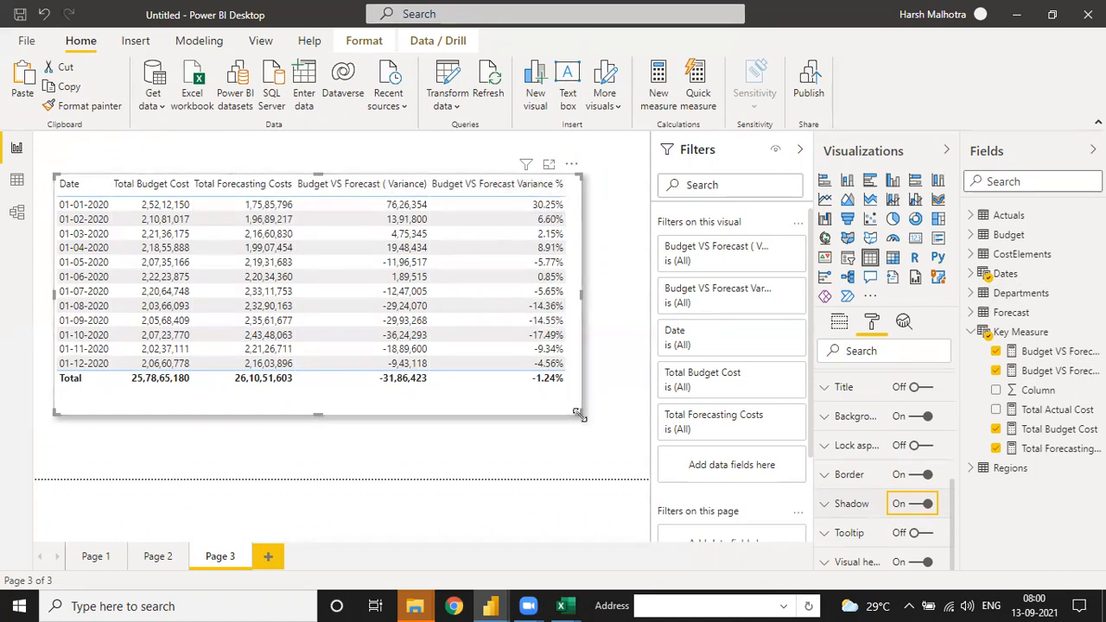
{"action": "left_click_drag", "start_coordinate": [579, 417], "coordinate": [575, 413]}
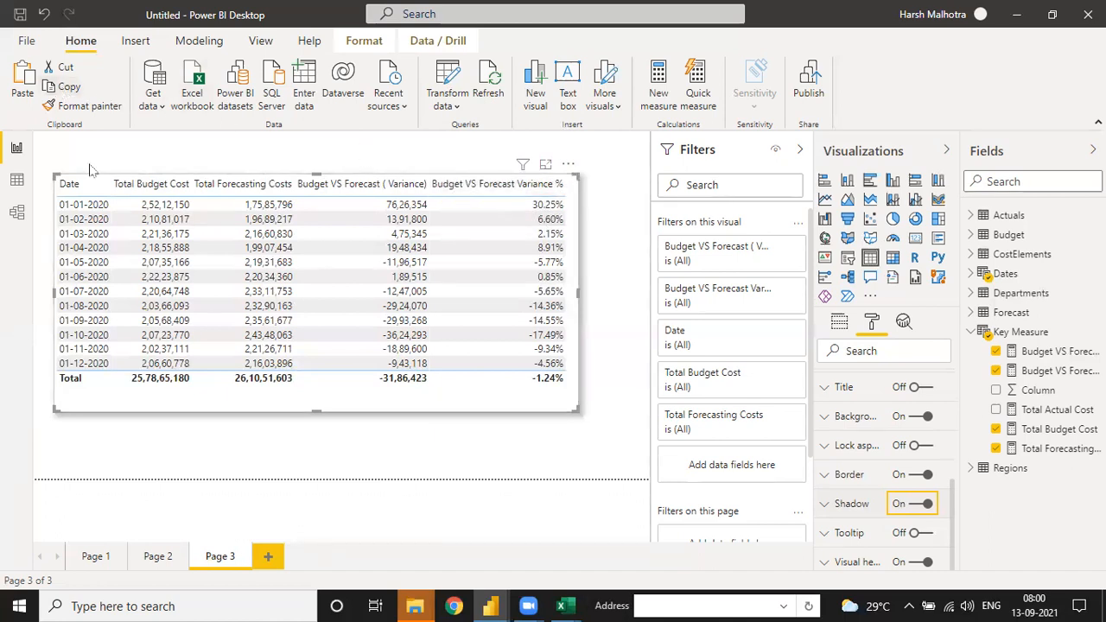
Step: Paste a copy of the Page 3 table onto a new page and remove its Total Forecasting Costs and Total Budget Cost fields
{"action": "left_click", "coordinate": [268, 557]}
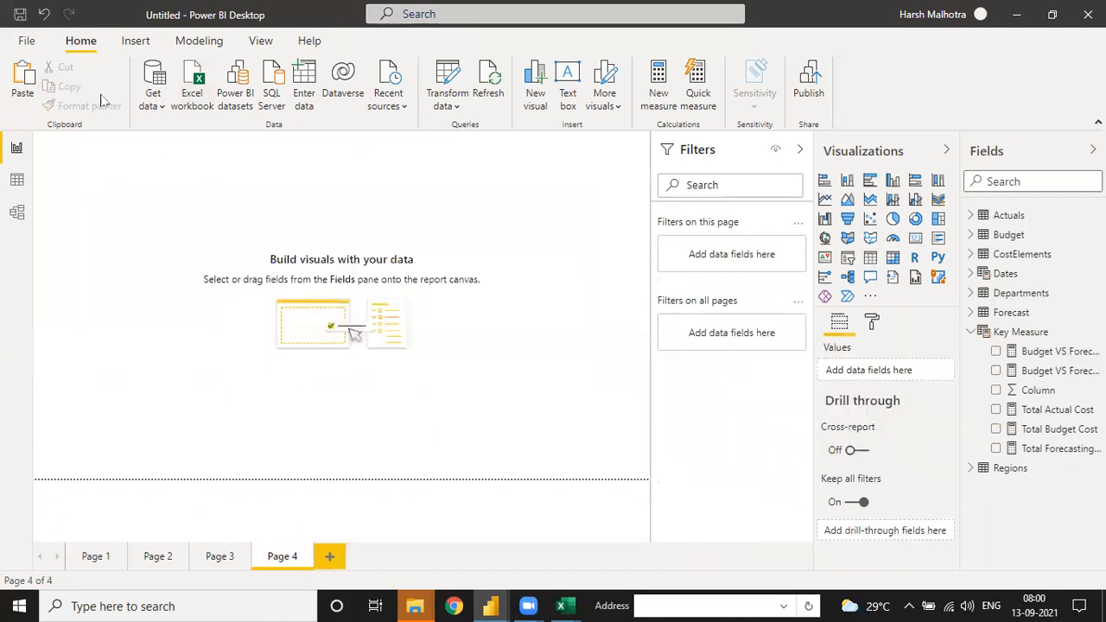
{"action": "left_click", "coordinate": [28, 90]}
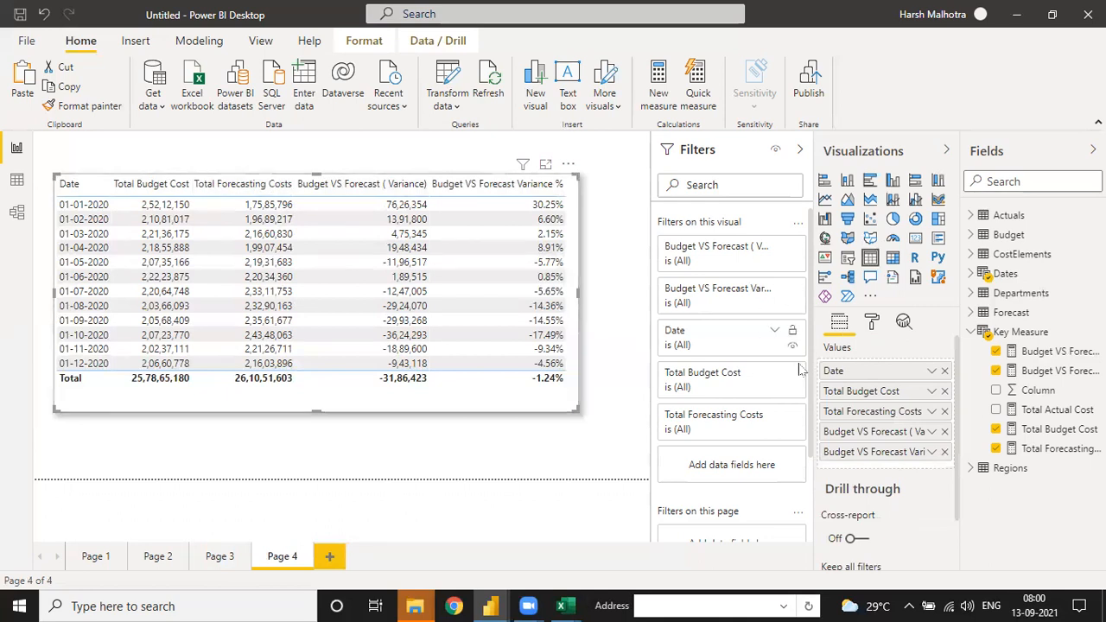
{"action": "left_click", "coordinate": [945, 411]}
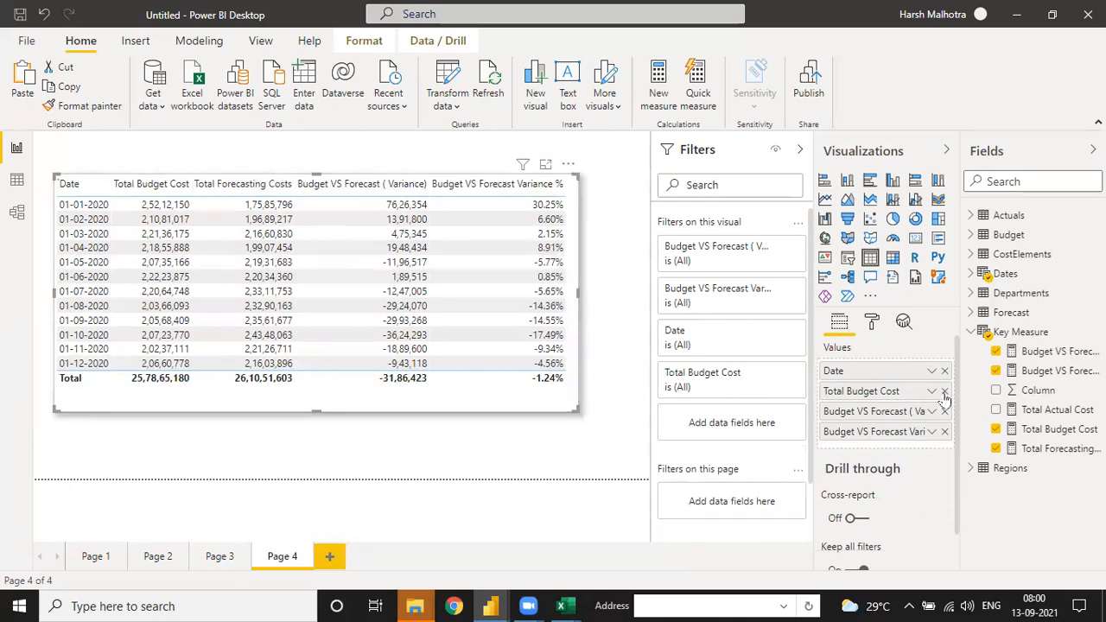
{"action": "left_click", "coordinate": [945, 392]}
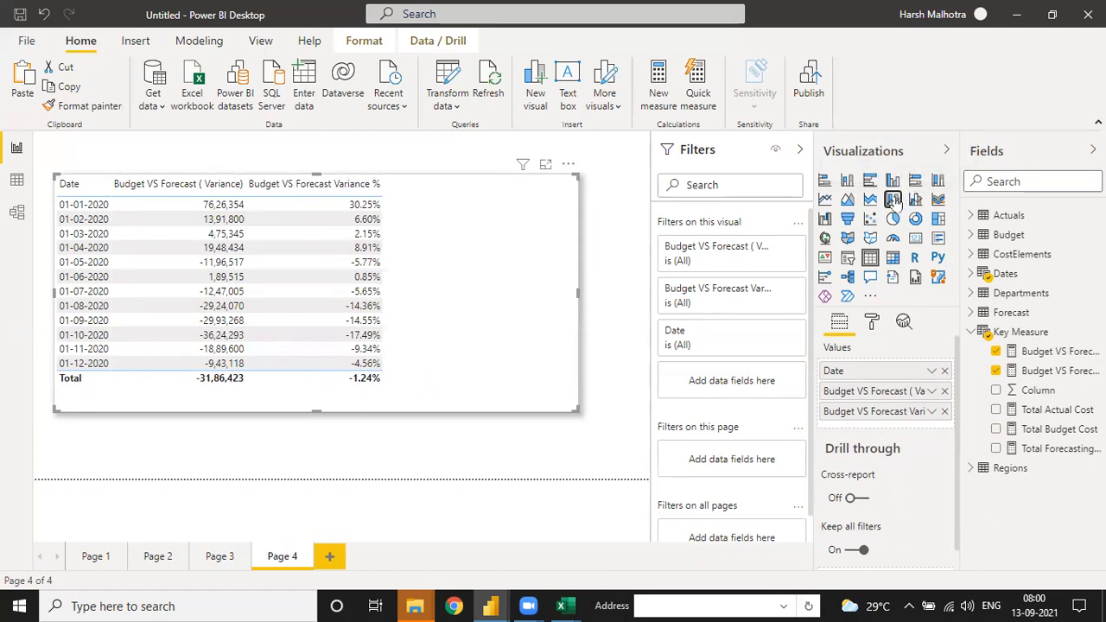
Step: Convert the Page 4 table into a line and stacked column chart and enlarge it
{"action": "left_click", "coordinate": [894, 200]}
{"action": "left_click_drag", "start_coordinate": [572, 408], "coordinate": [597, 437]}
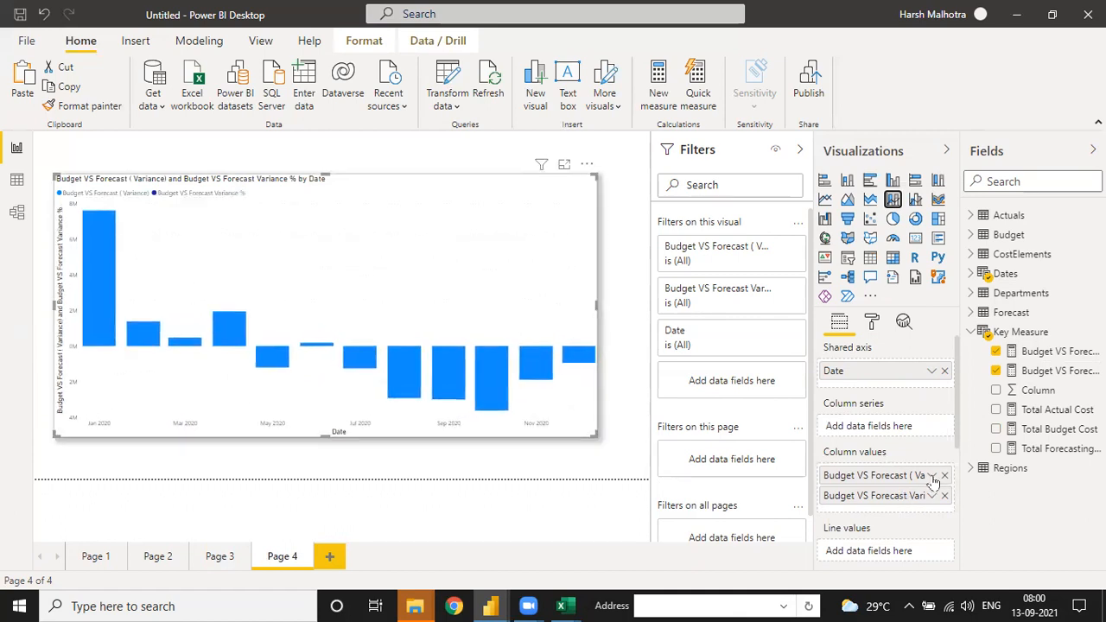
Step: Assign Budget VS Forecast ( Variance) to the chart's column values and Budget VS Forecast Variance % to its line values, widening the field list
{"action": "left_click", "coordinate": [945, 475]}
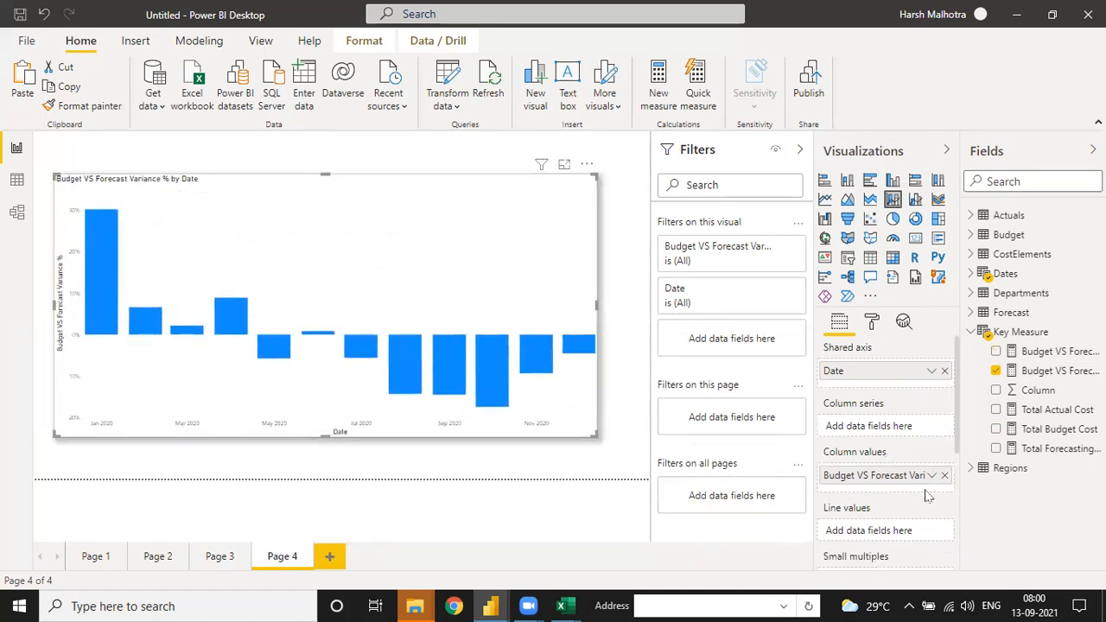
{"action": "left_click", "coordinate": [945, 476]}
{"action": "left_click_drag", "start_coordinate": [1053, 372], "coordinate": [899, 480]}
{"action": "left_click_drag", "start_coordinate": [953, 383], "coordinate": [896, 376]}
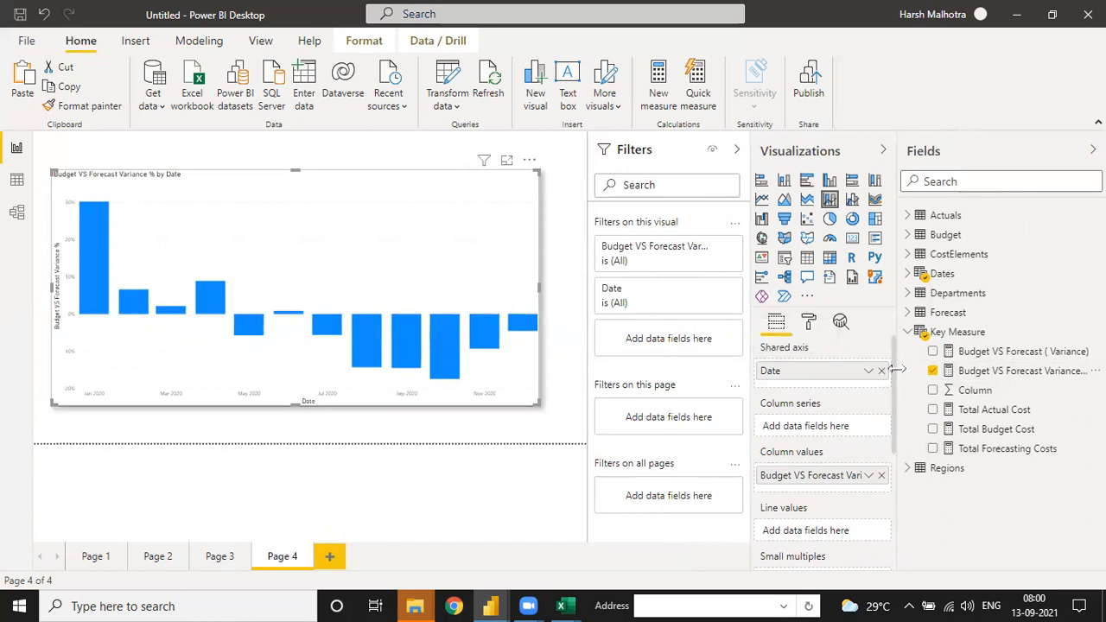
{"action": "left_click_drag", "start_coordinate": [897, 370], "coordinate": [855, 370]}
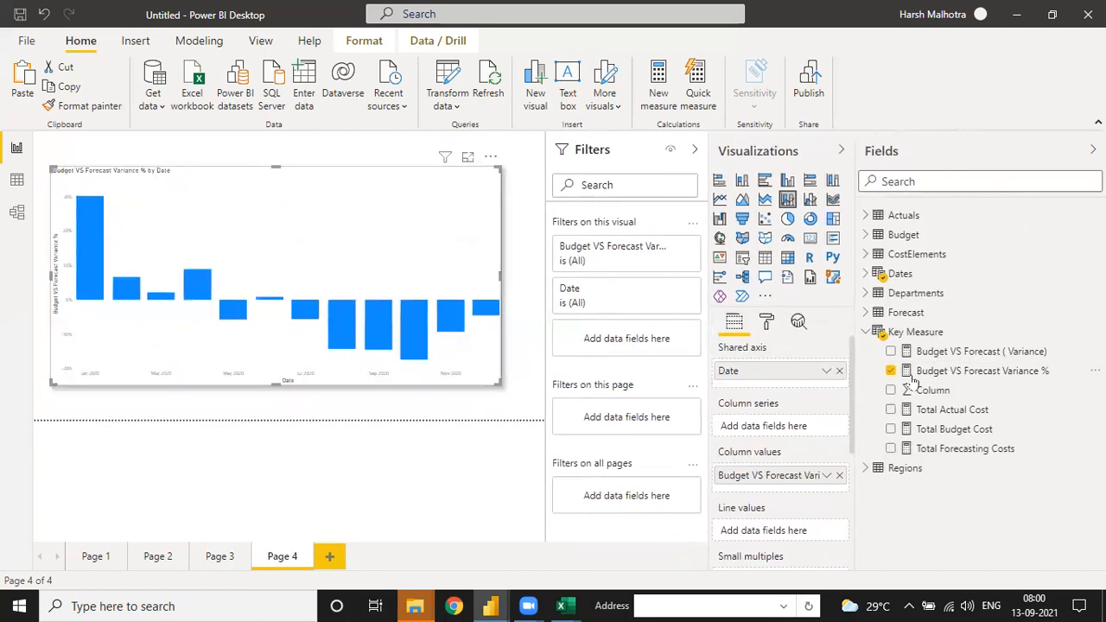
{"action": "left_click", "coordinate": [839, 476]}
{"action": "left_click_drag", "start_coordinate": [951, 352], "coordinate": [778, 476]}
{"action": "left_click_drag", "start_coordinate": [925, 372], "coordinate": [766, 529]}
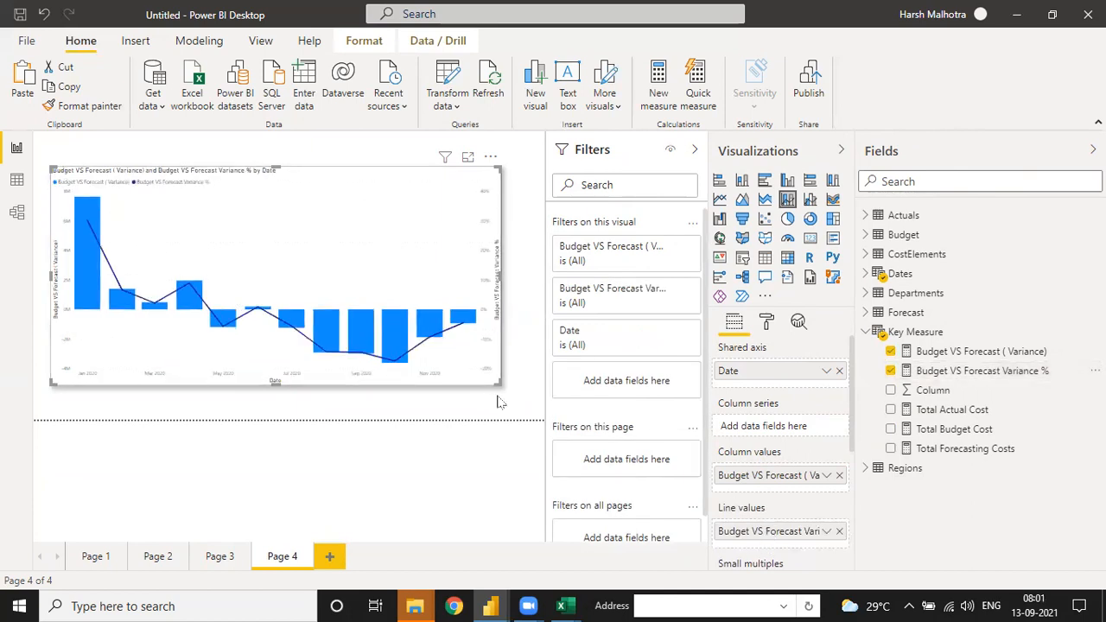
Step: Enlarge the Page 4 combo chart slightly and turn on its data labels
{"action": "left_click_drag", "start_coordinate": [500, 385], "coordinate": [519, 398]}
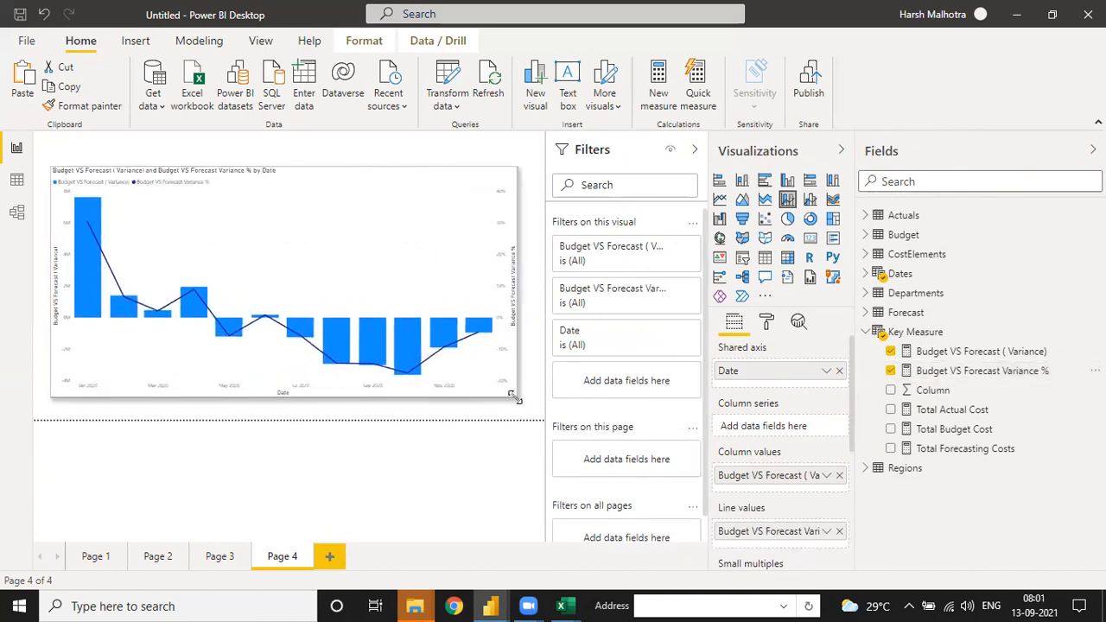
{"action": "left_click", "coordinate": [767, 327]}
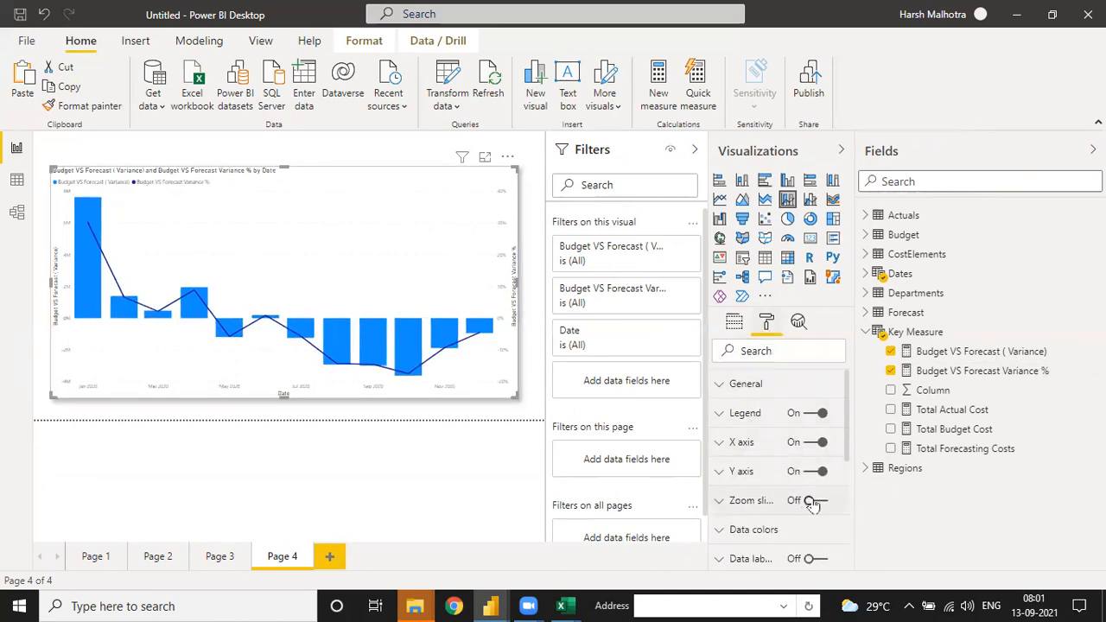
{"action": "left_click", "coordinate": [812, 559]}
Step: Open conditional formatting for the chart columns' default color and set the color scale's minimum to a custom red
{"action": "scroll", "coordinate": [851, 447], "scroll_direction": "down", "scroll_amount": 3}
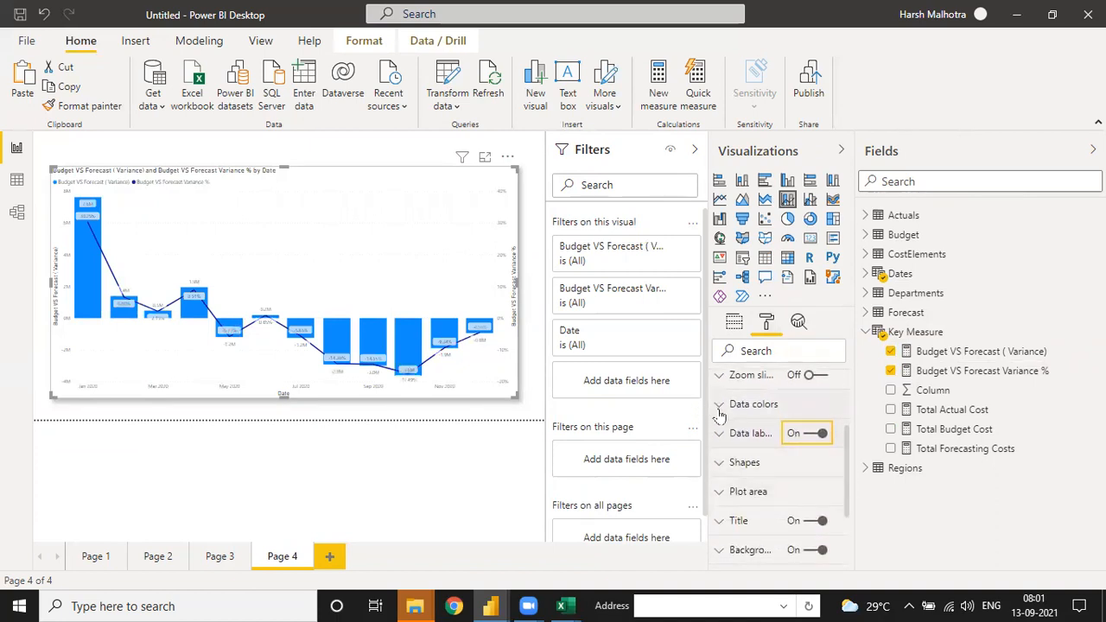
{"action": "left_click", "coordinate": [719, 412]}
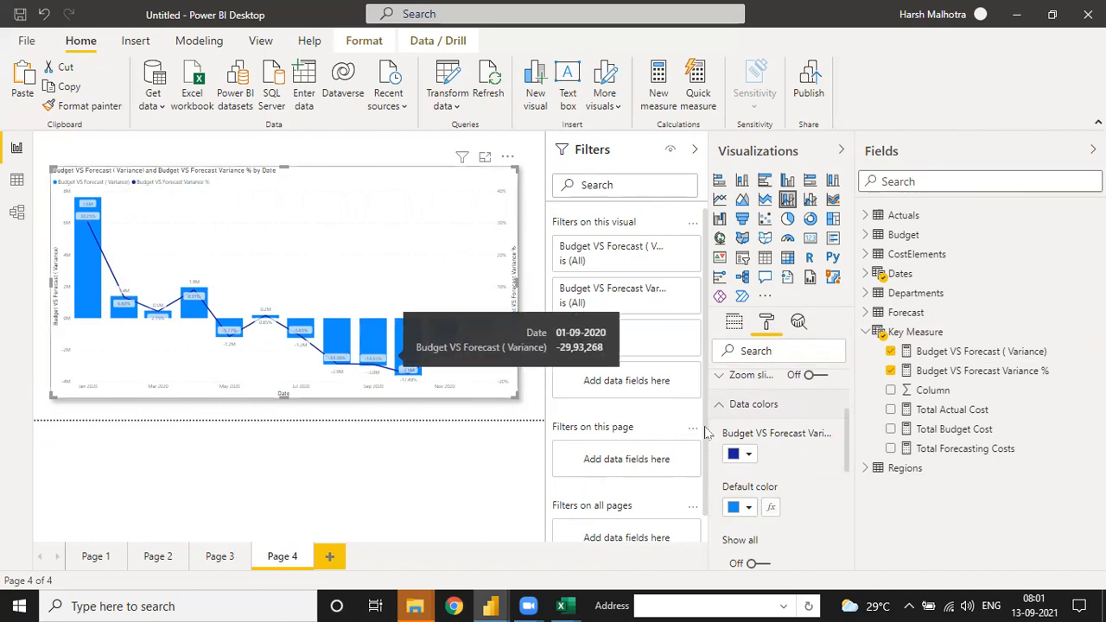
{"action": "left_click", "coordinate": [775, 512]}
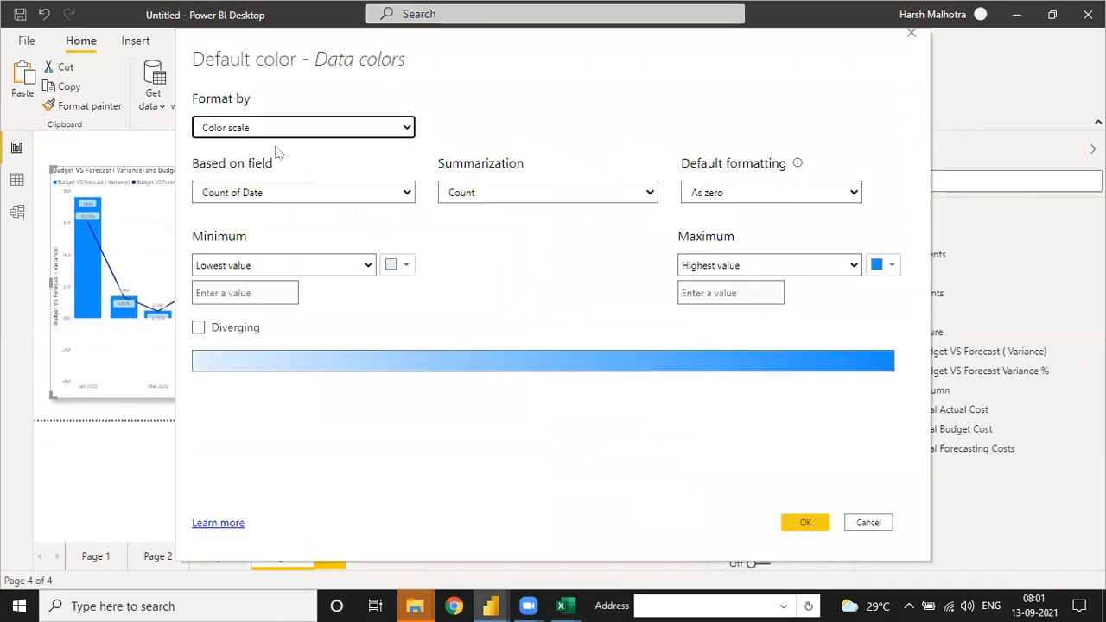
{"action": "left_click", "coordinate": [394, 266]}
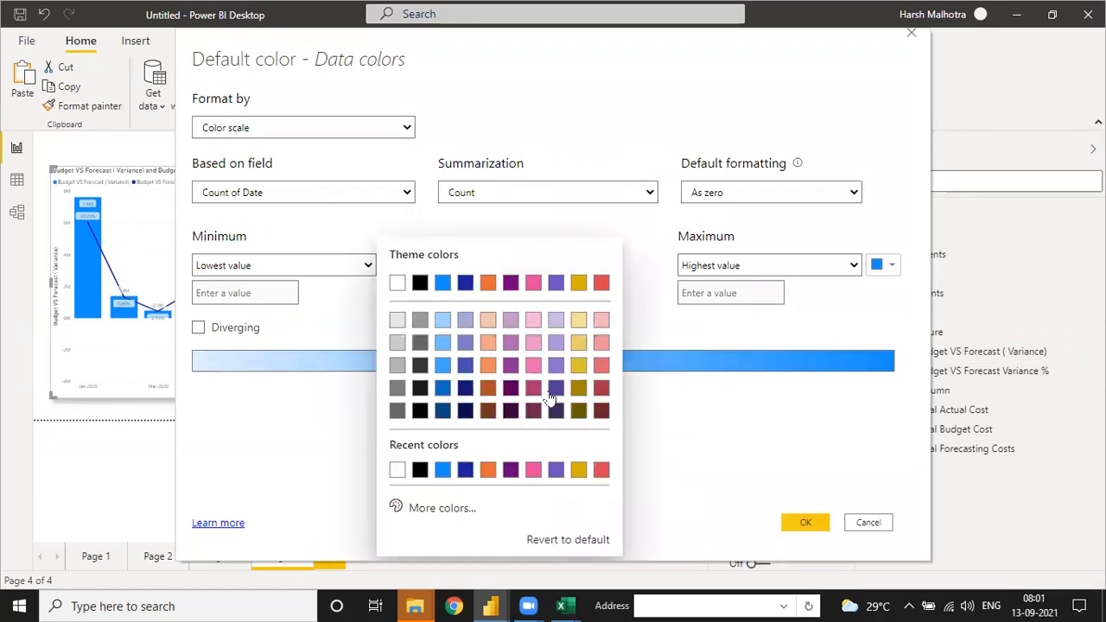
{"action": "left_click", "coordinate": [430, 509]}
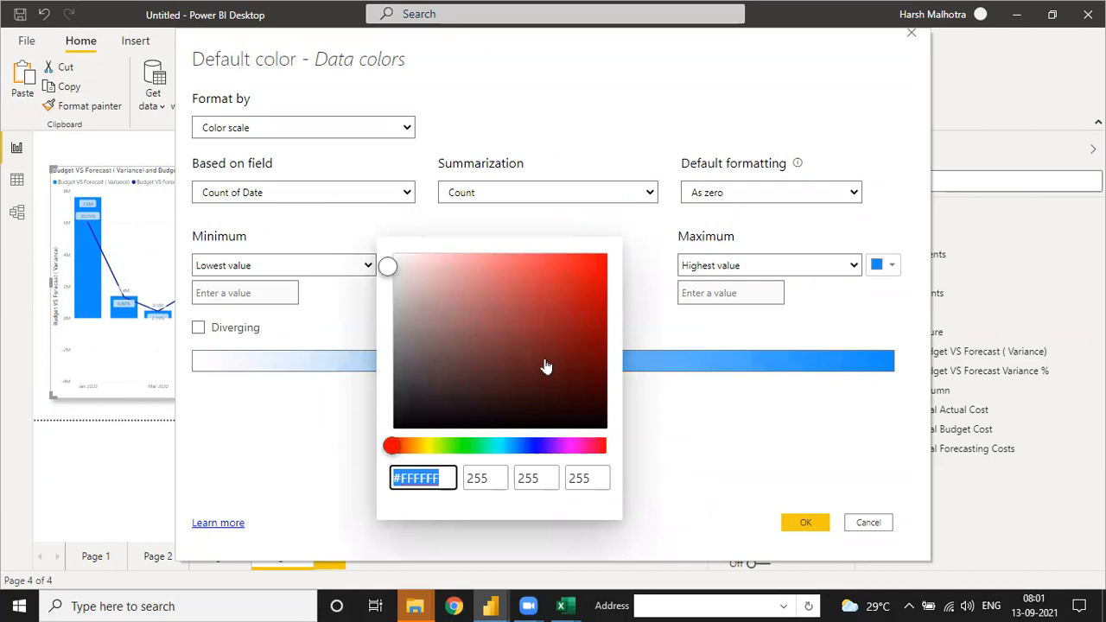
{"action": "mouse_move", "coordinate": [587, 275]}
{"action": "left_mouse_down"}
{"action": "mouse_move", "coordinate": [602, 279]}
{"action": "mouse_move", "coordinate": [596, 268]}
{"action": "left_mouse_up"}
Step: Set the color scale's maximum to a custom green and apply the scale to the chart columns
{"action": "left_click", "coordinate": [893, 266]}
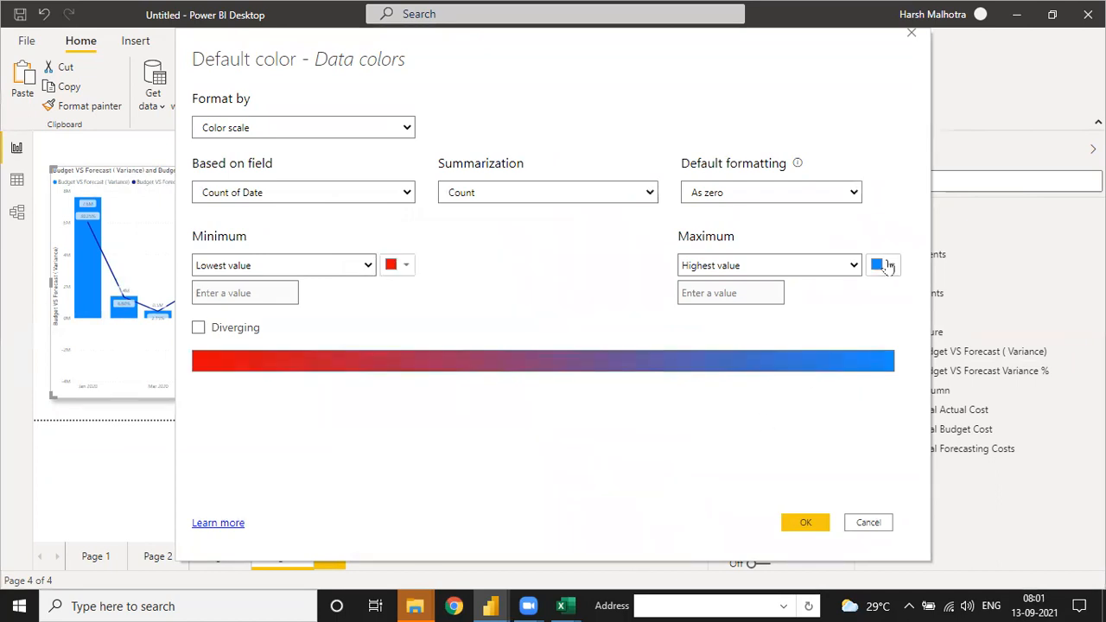
{"action": "left_click", "coordinate": [893, 266]}
{"action": "left_click", "coordinate": [698, 508]}
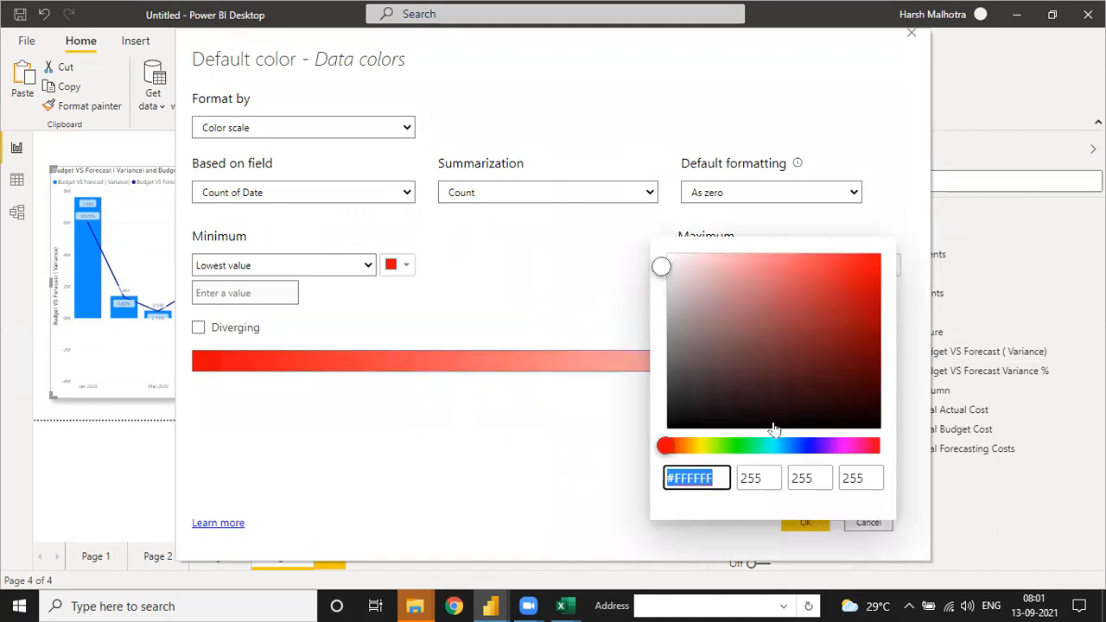
{"action": "left_click", "coordinate": [748, 445]}
{"action": "left_click_drag", "start_coordinate": [850, 357], "coordinate": [868, 266]}
{"action": "left_click", "coordinate": [515, 408]}
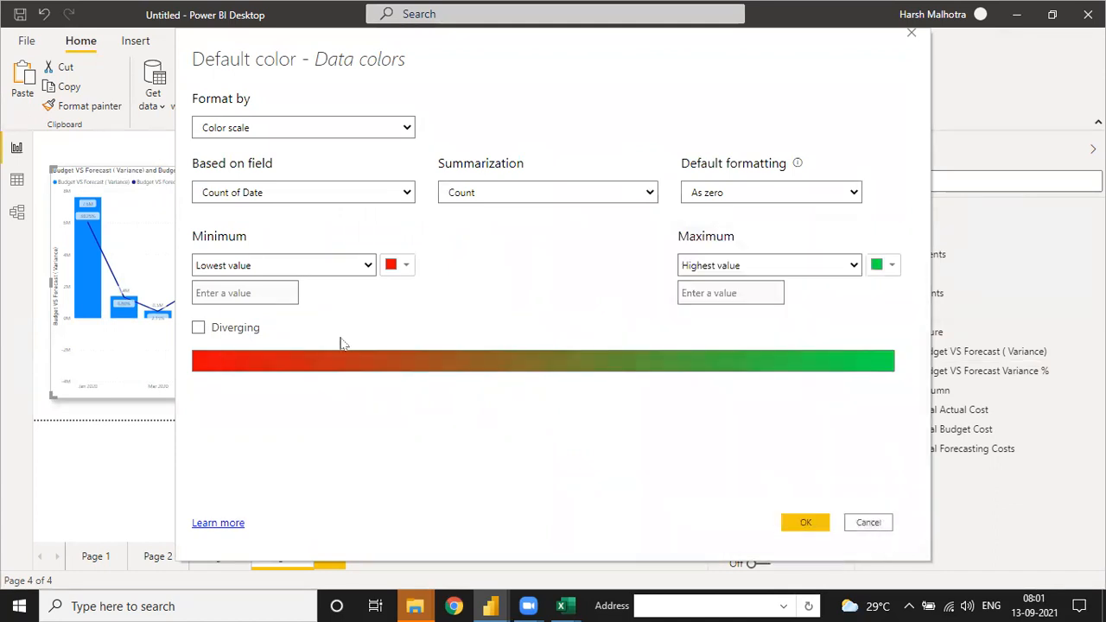
{"action": "left_click", "coordinate": [805, 522]}
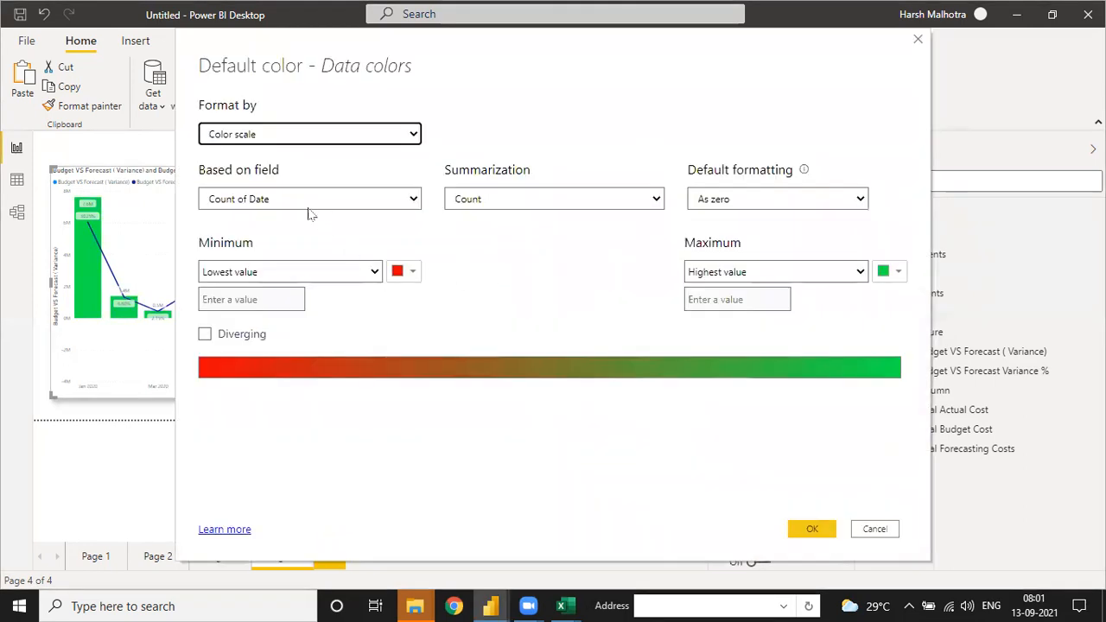
Step: Format the columns' default color by Rules instead, coloring values from 0 Percent to less than 1 Number red
{"action": "left_click", "coordinate": [309, 201]}
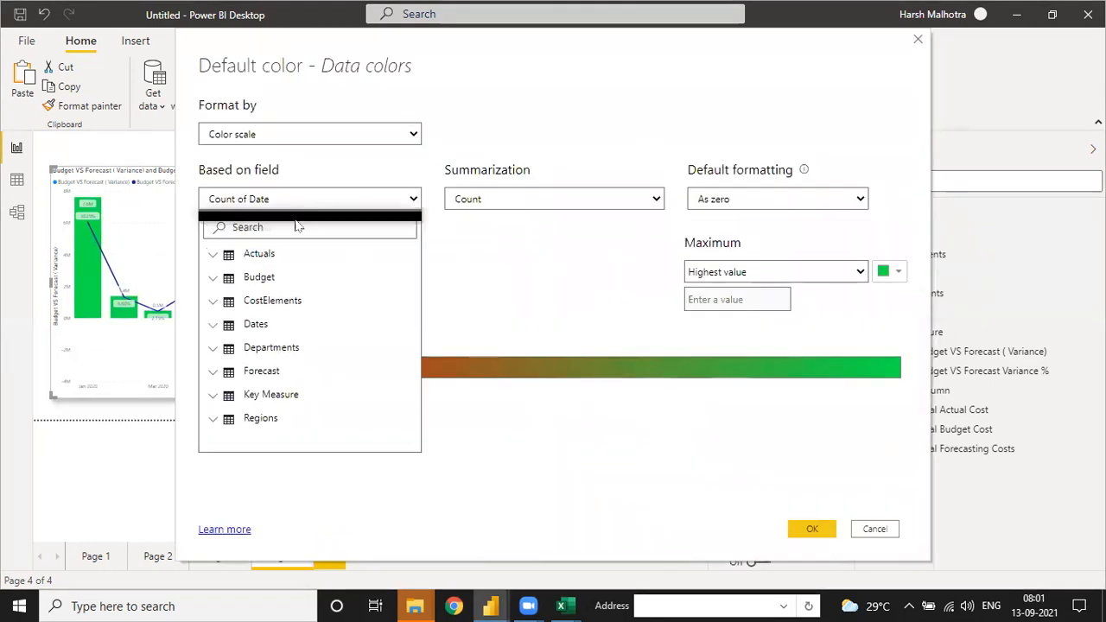
{"action": "left_click", "coordinate": [286, 135]}
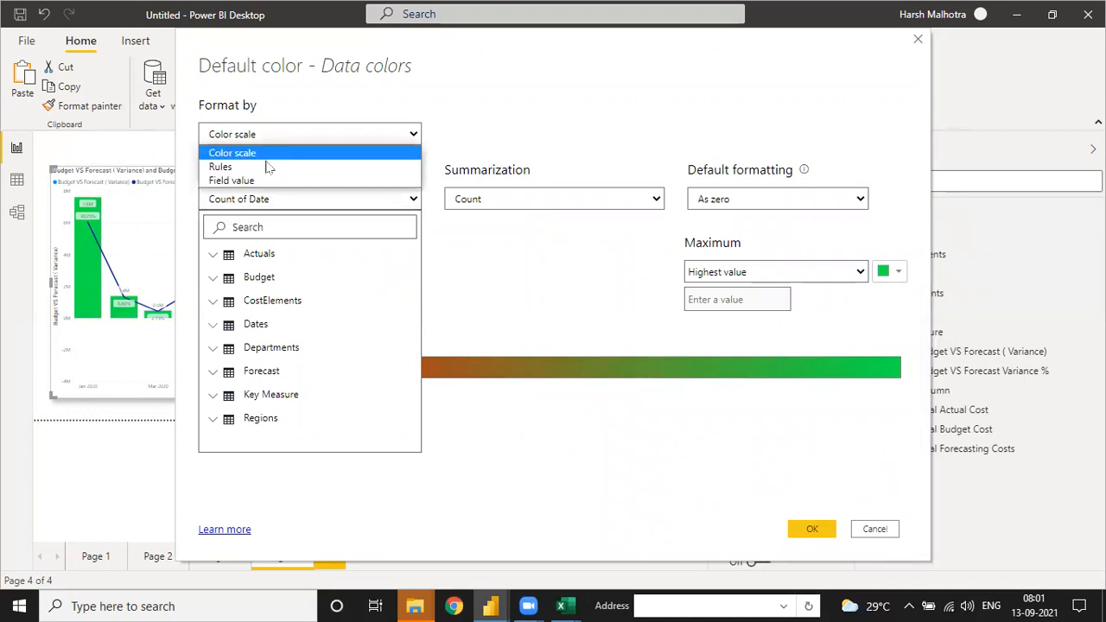
{"action": "left_click", "coordinate": [268, 167]}
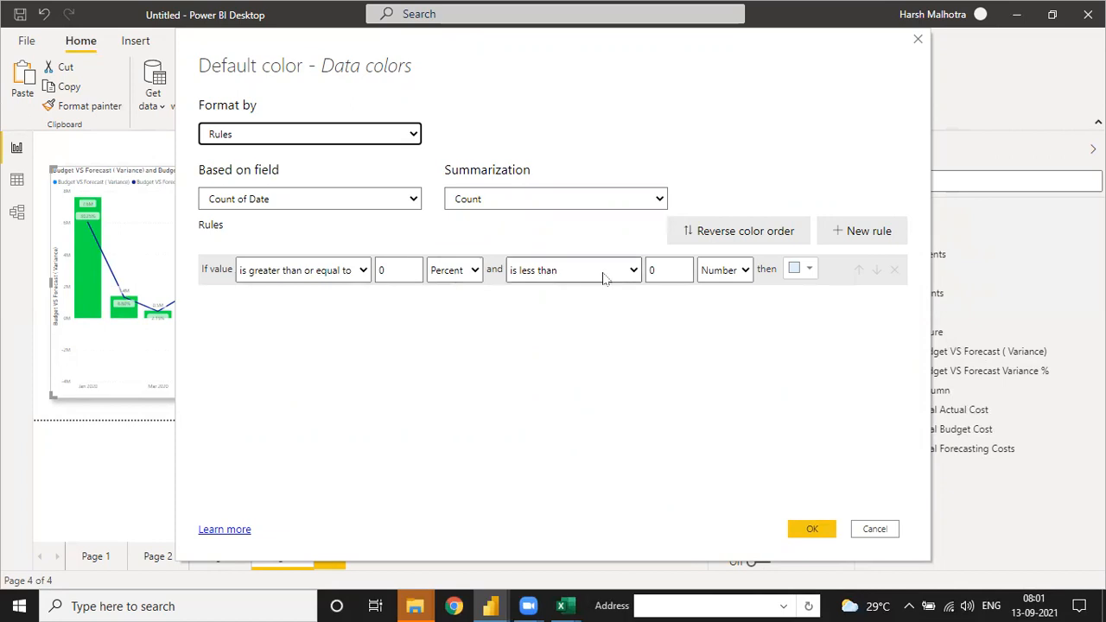
{"action": "left_click", "coordinate": [667, 269]}
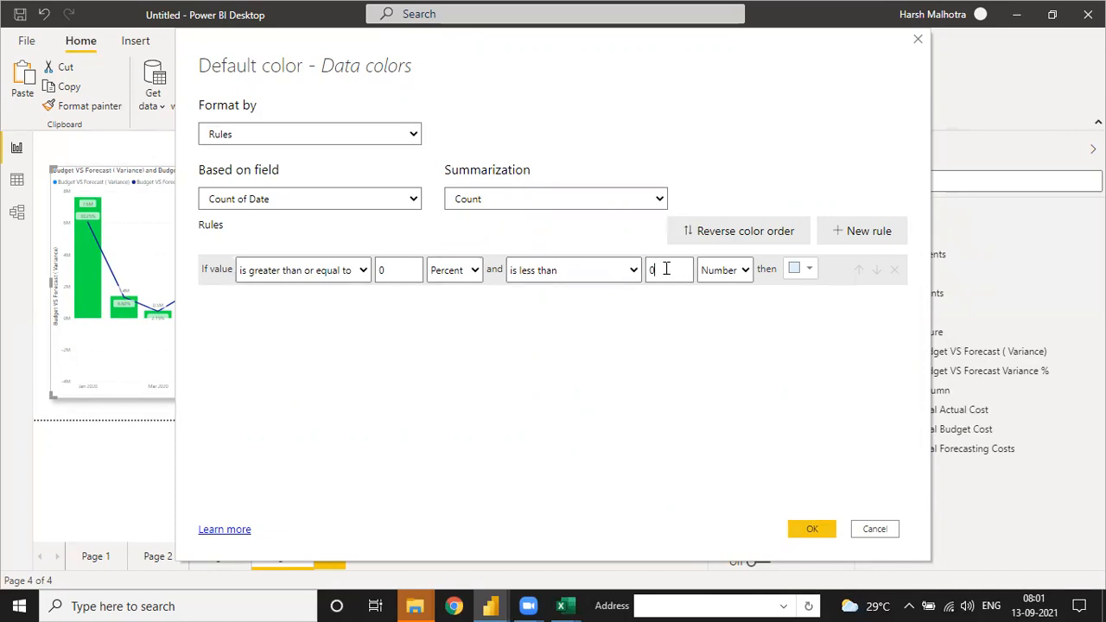
{"action": "left_click", "coordinate": [800, 269]}
{"action": "left_click", "coordinate": [721, 471]}
Step: Add a second color rule for values greater than or equal to 1 Number, with 100 as its upper limit
{"action": "left_click", "coordinate": [844, 231]}
{"action": "left_click", "coordinate": [404, 299]}
{"action": "key", "text": "BackSpace"}
{"action": "type", "text": "1"}
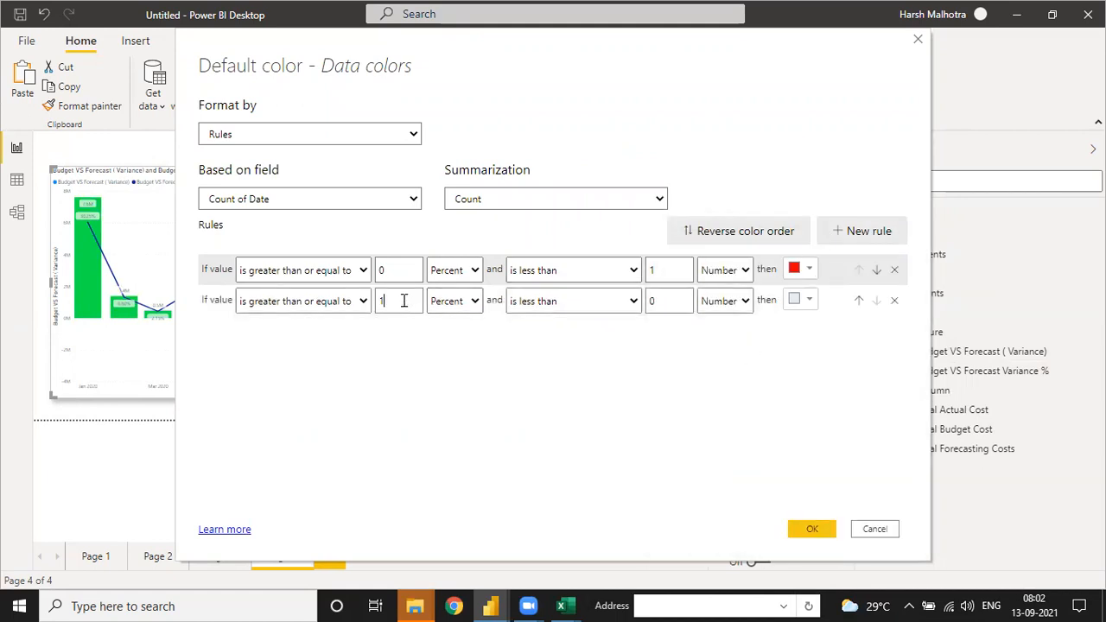
{"action": "left_click", "coordinate": [454, 304]}
{"action": "left_click", "coordinate": [459, 322]}
{"action": "left_click", "coordinate": [664, 300]}
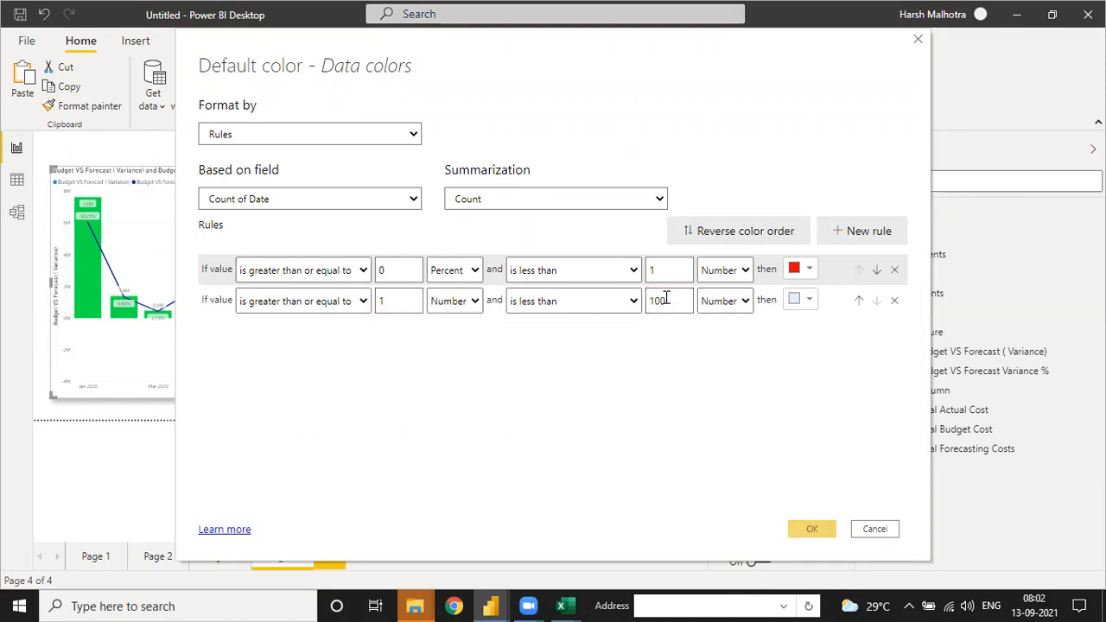
Step: Make the second rule's upper condition less than or equal to 100 Percent, color it green, and apply the rules
{"action": "left_click", "coordinate": [605, 300]}
{"action": "left_click", "coordinate": [588, 335]}
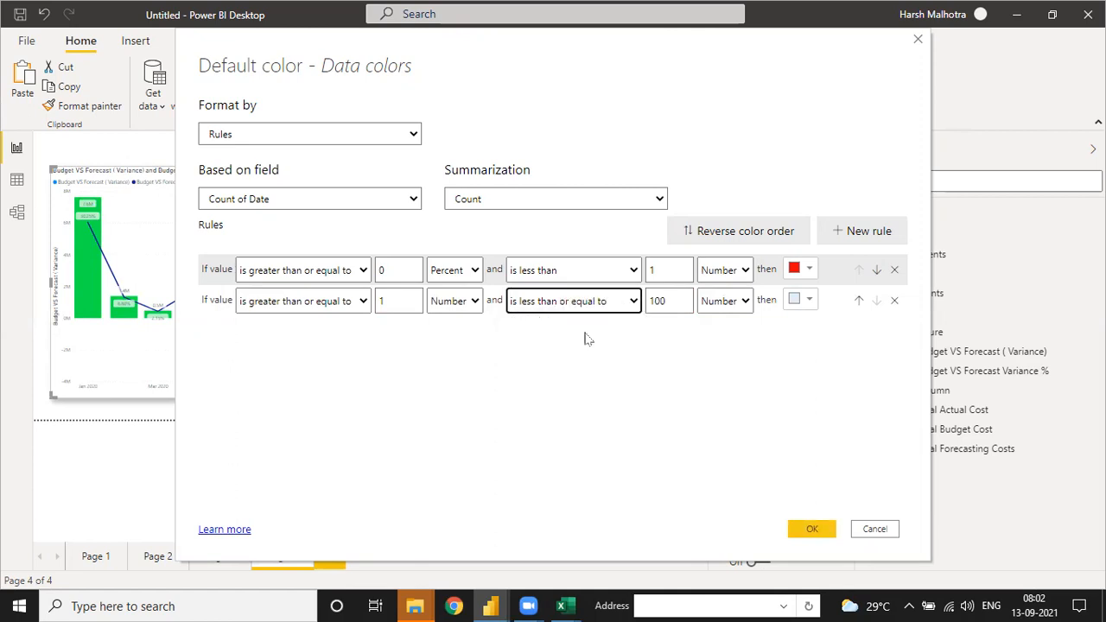
{"action": "left_click", "coordinate": [726, 301]}
{"action": "left_click", "coordinate": [717, 333]}
{"action": "left_click", "coordinate": [800, 299]}
{"action": "left_click", "coordinate": [721, 261]}
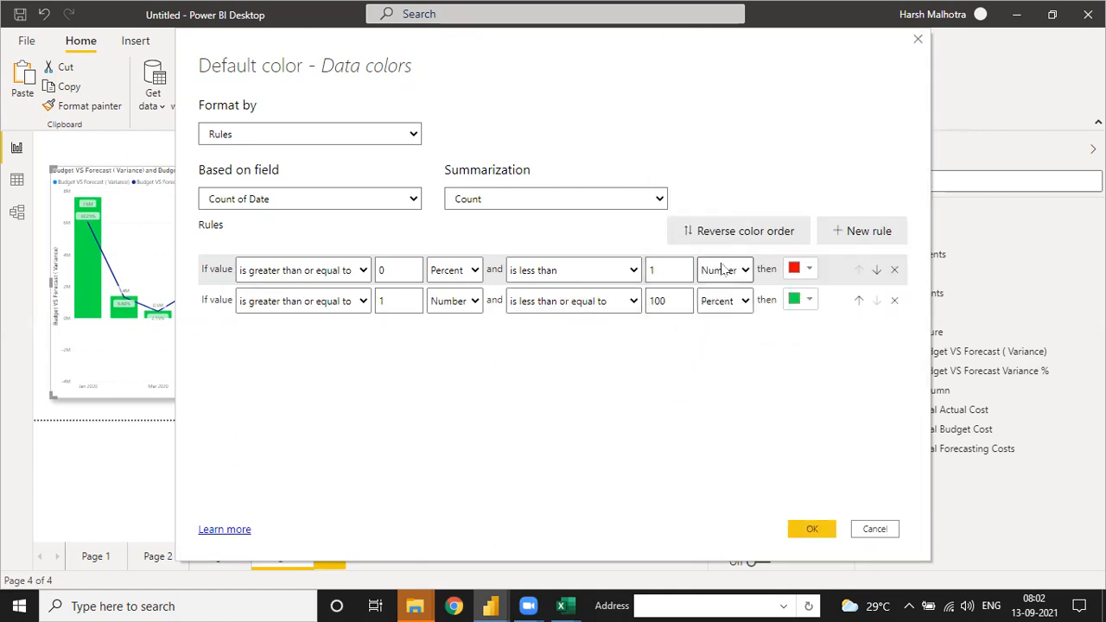
{"action": "left_click", "coordinate": [812, 529]}
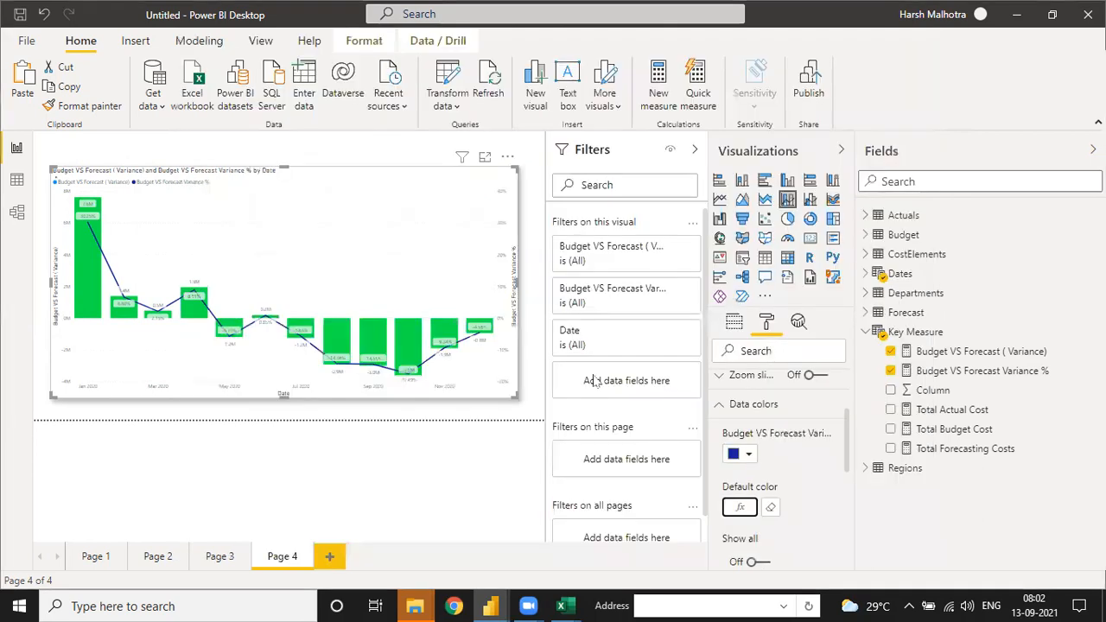
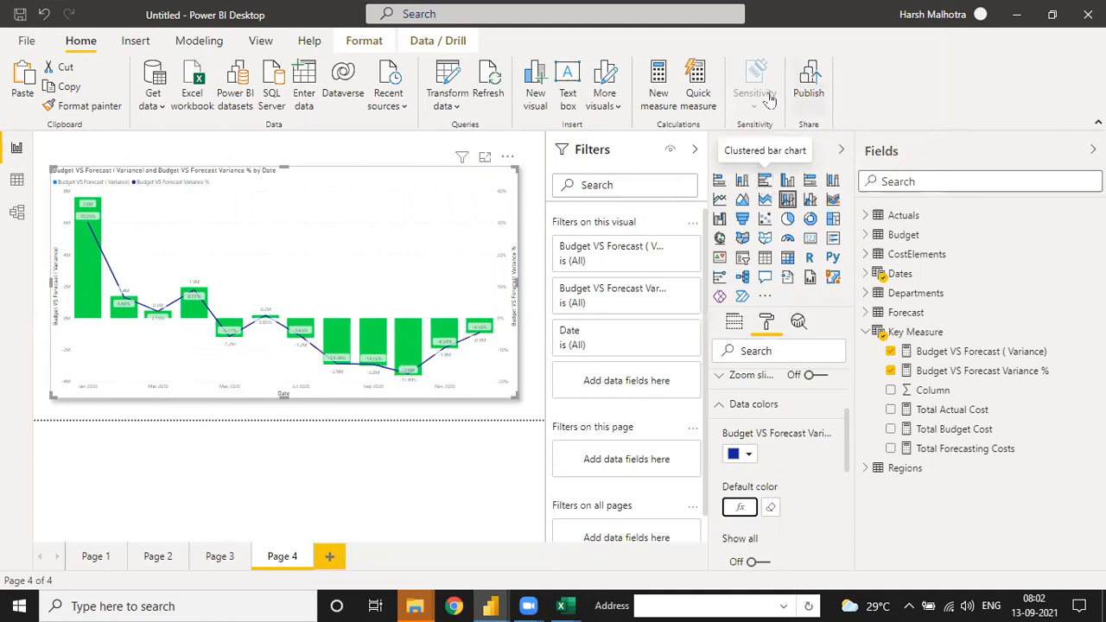
Step: Clear the existing conditional color rules from the chart columns' default color
{"action": "left_click", "coordinate": [741, 510]}
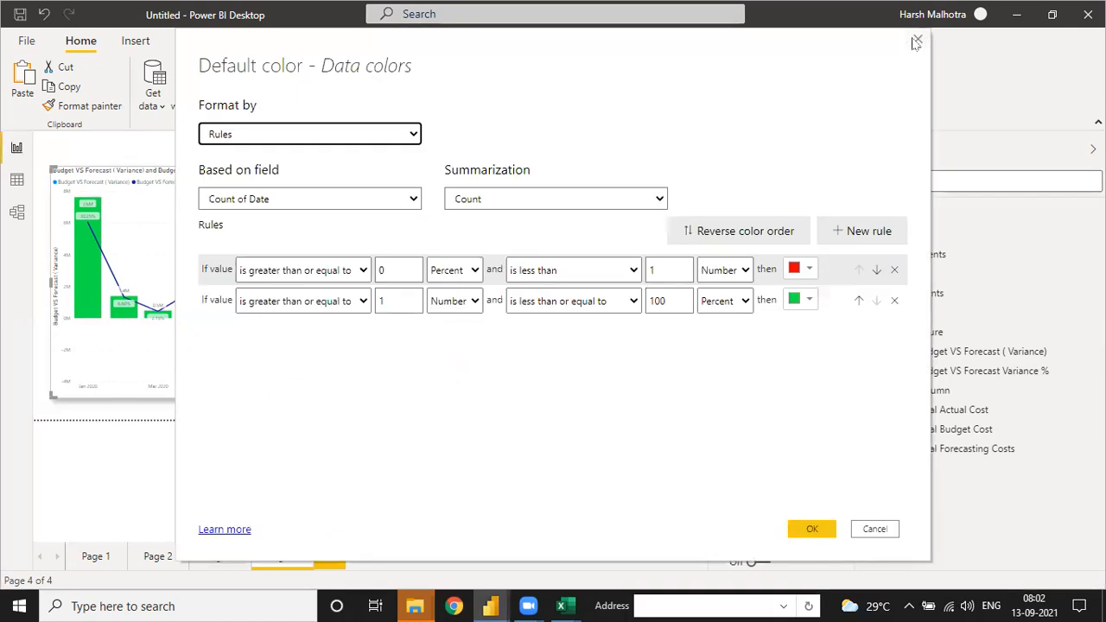
{"action": "left_click", "coordinate": [917, 42]}
{"action": "left_click", "coordinate": [773, 510]}
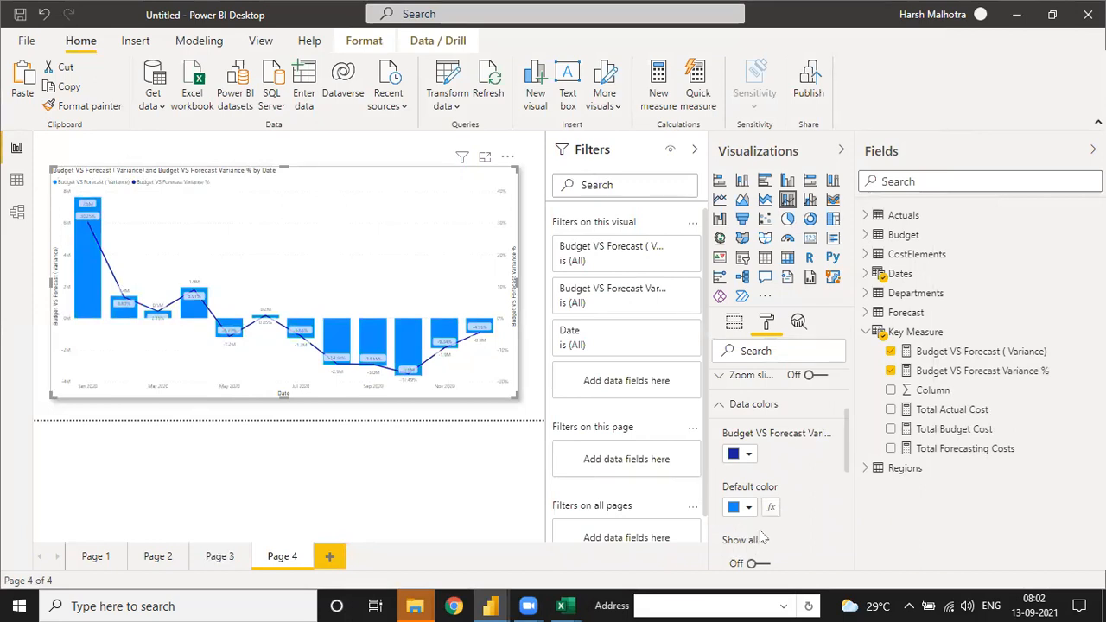
Step: Format the columns' default color by Rules based on the Budget VS Forecast ( Variance) measure from Key Measure
{"action": "left_click", "coordinate": [769, 508]}
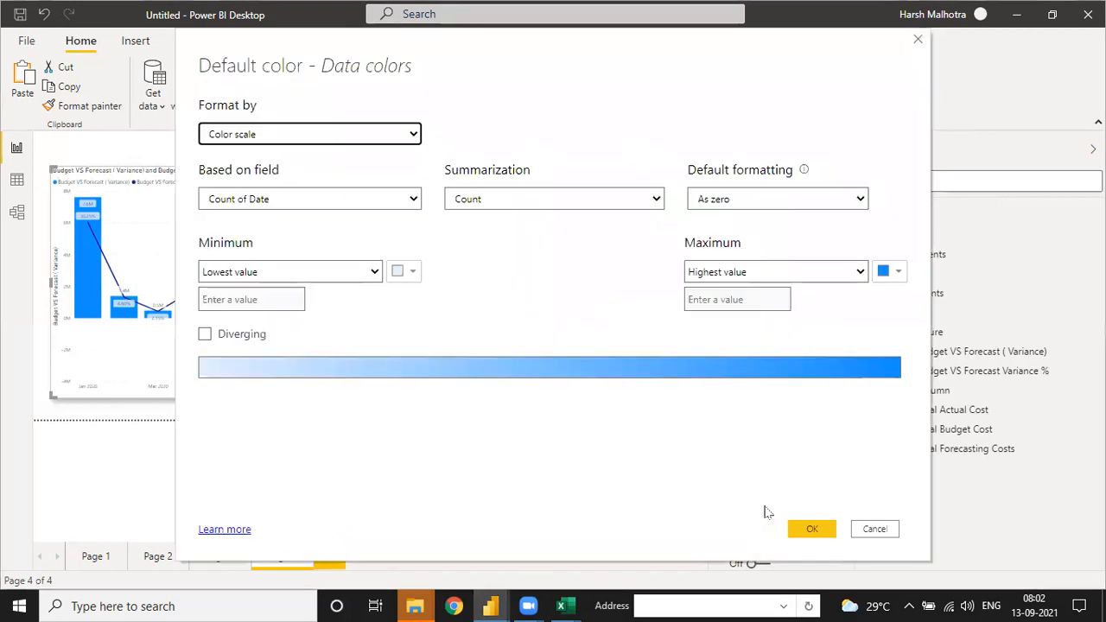
{"action": "left_click", "coordinate": [248, 138]}
{"action": "left_click", "coordinate": [242, 166]}
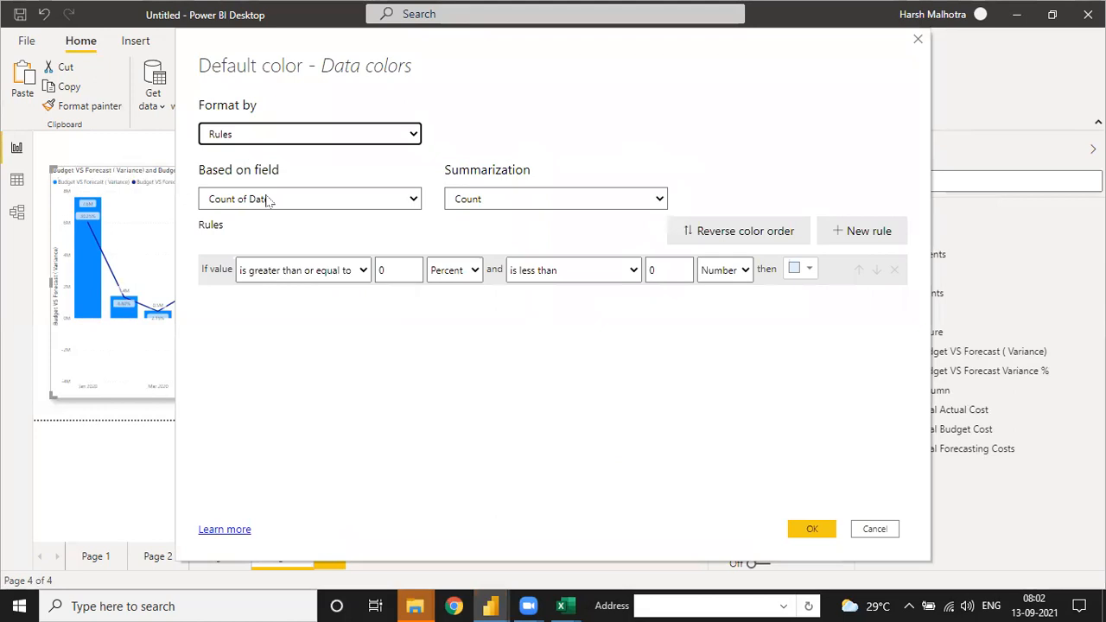
{"action": "left_click", "coordinate": [339, 200]}
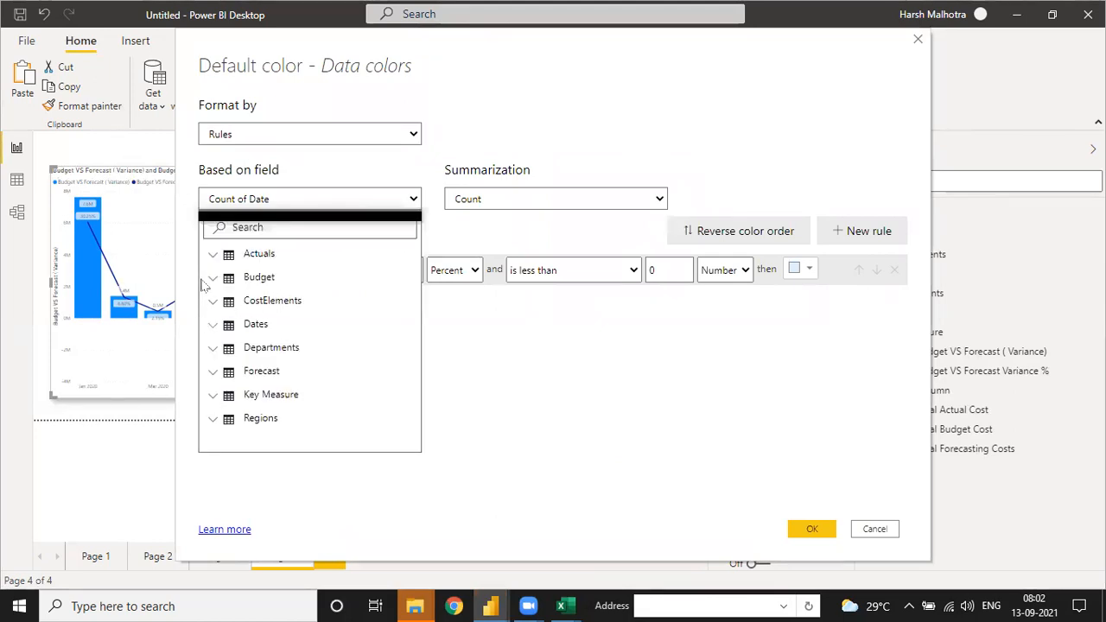
{"action": "left_click", "coordinate": [290, 398]}
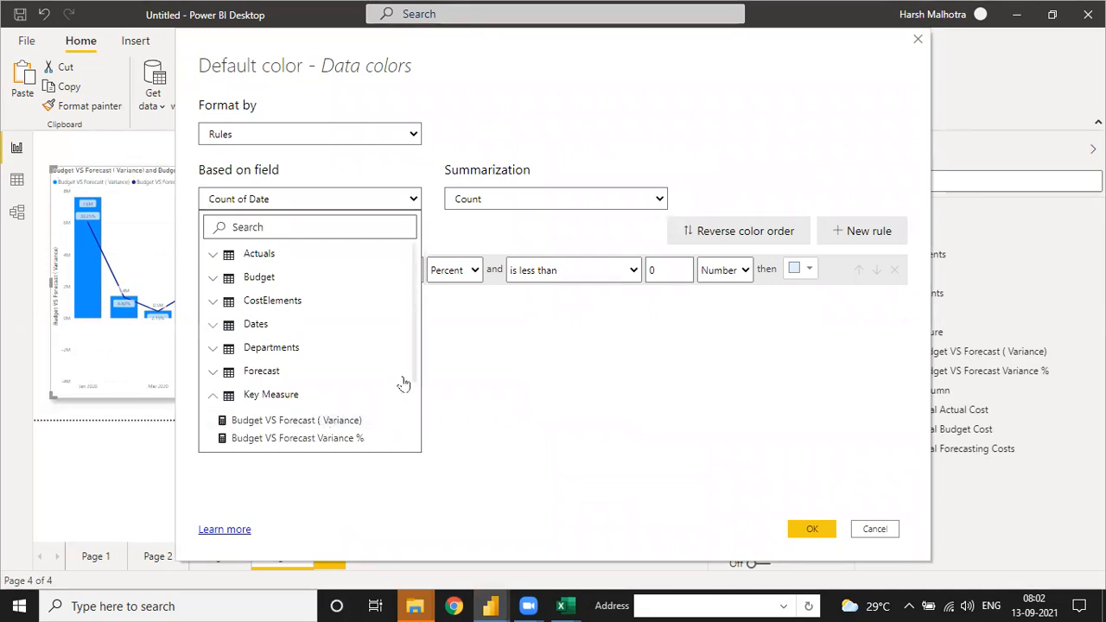
{"action": "left_click_drag", "start_coordinate": [415, 346], "coordinate": [414, 390]}
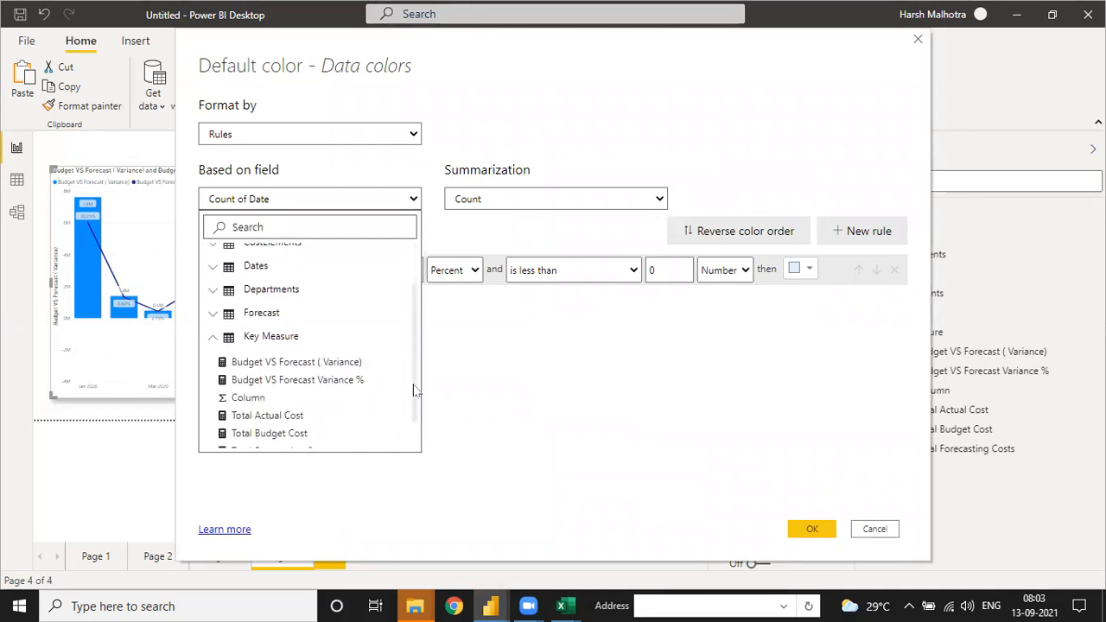
{"action": "left_click", "coordinate": [272, 363]}
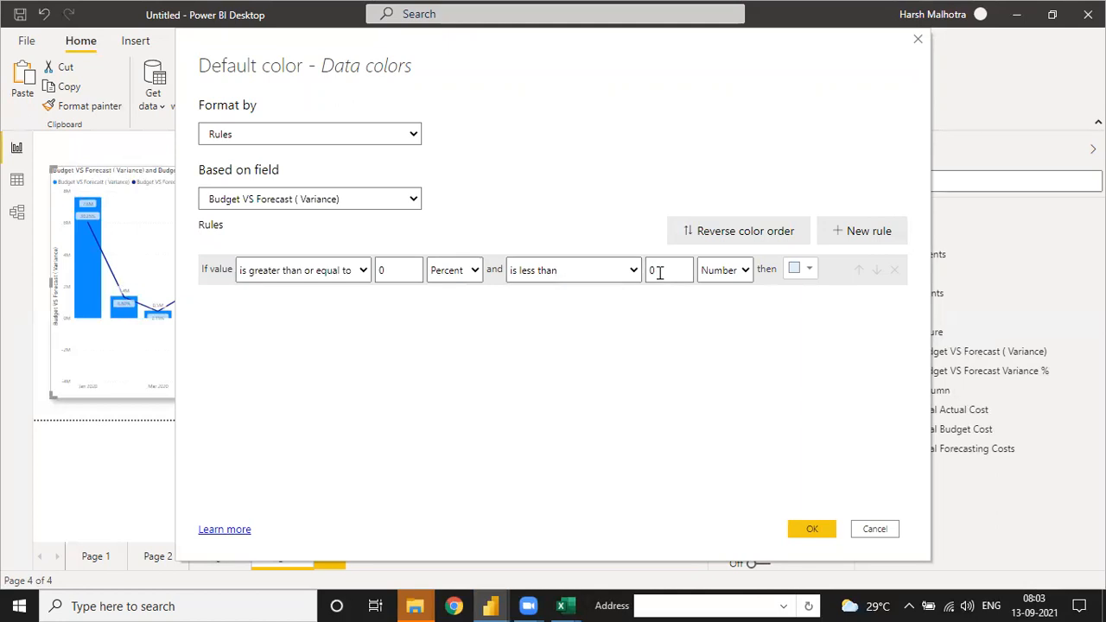
Step: Set the first rule's upper limit to less than 1 Number and color it red
{"action": "key", "text": "BackSpace"}
{"action": "type", "text": "1"}
{"action": "left_click", "coordinate": [796, 269]}
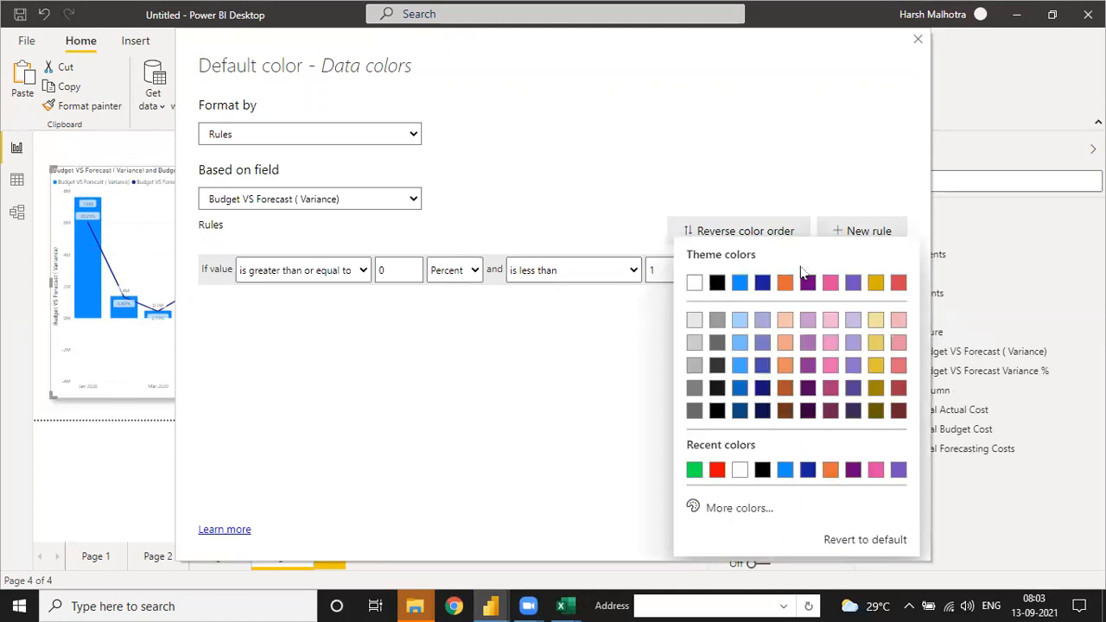
{"action": "left_click", "coordinate": [717, 472]}
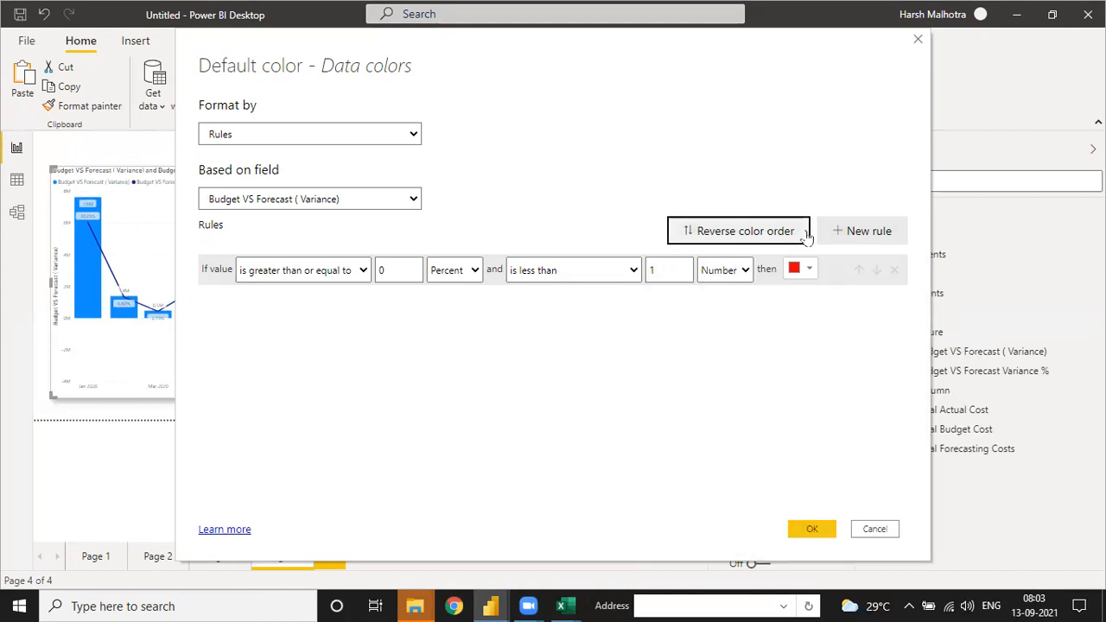
Step: Add a second color rule for variance values greater than or equal to 1 Number
{"action": "left_click", "coordinate": [864, 230]}
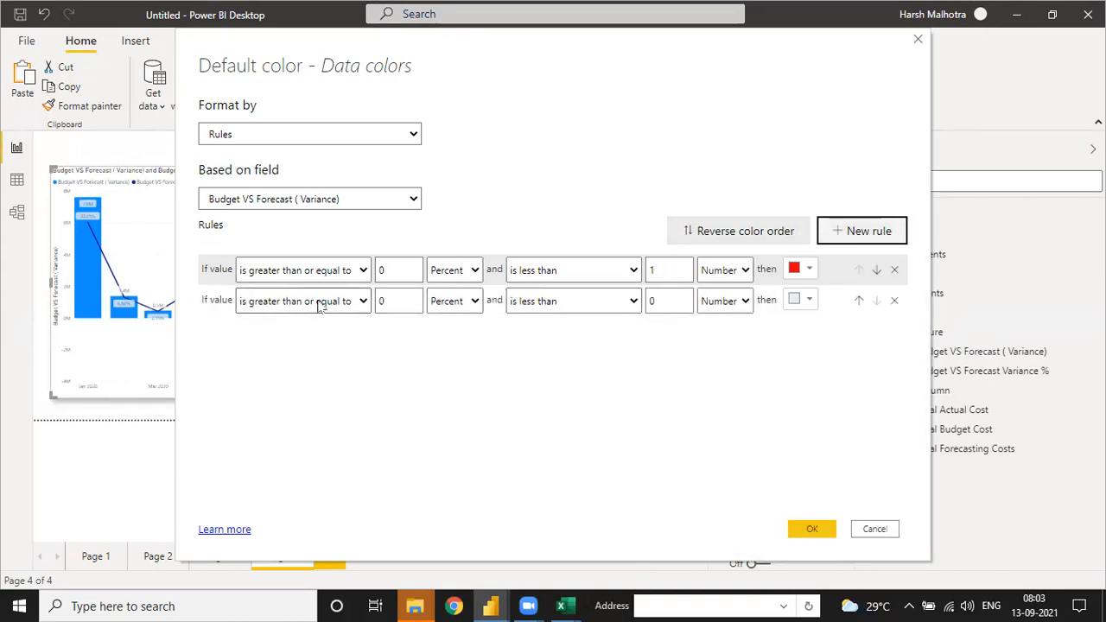
{"action": "left_click", "coordinate": [398, 303]}
{"action": "key", "text": "BackSpace"}
{"action": "type", "text": "1"}
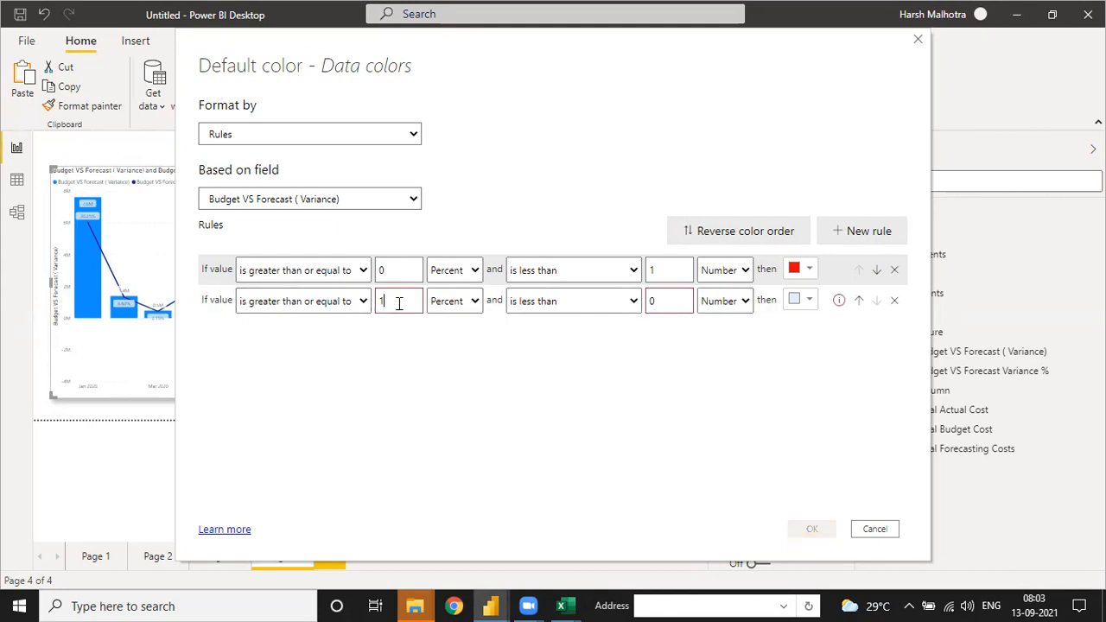
{"action": "left_click", "coordinate": [452, 302]}
{"action": "left_click", "coordinate": [444, 319]}
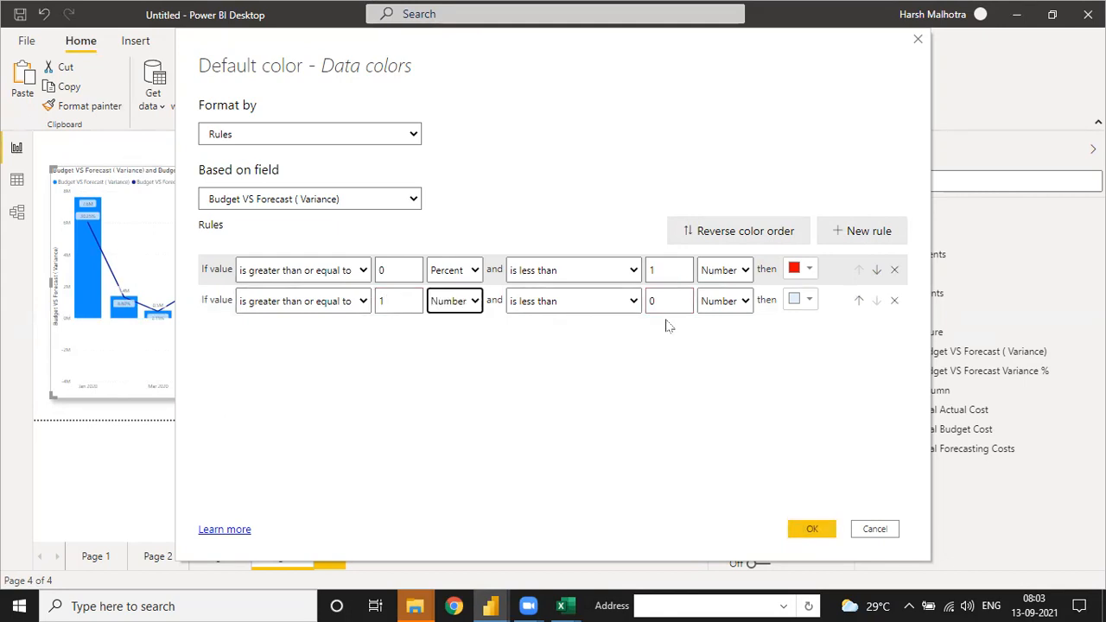
Step: Set the second rule's upper condition to less than or equal to 100 Percent, color it green, and apply the rules
{"action": "left_click", "coordinate": [622, 307]}
{"action": "left_click", "coordinate": [586, 336]}
{"action": "left_click", "coordinate": [669, 303]}
{"action": "key", "text": "BackSpace"}
{"action": "type", "text": "1"}
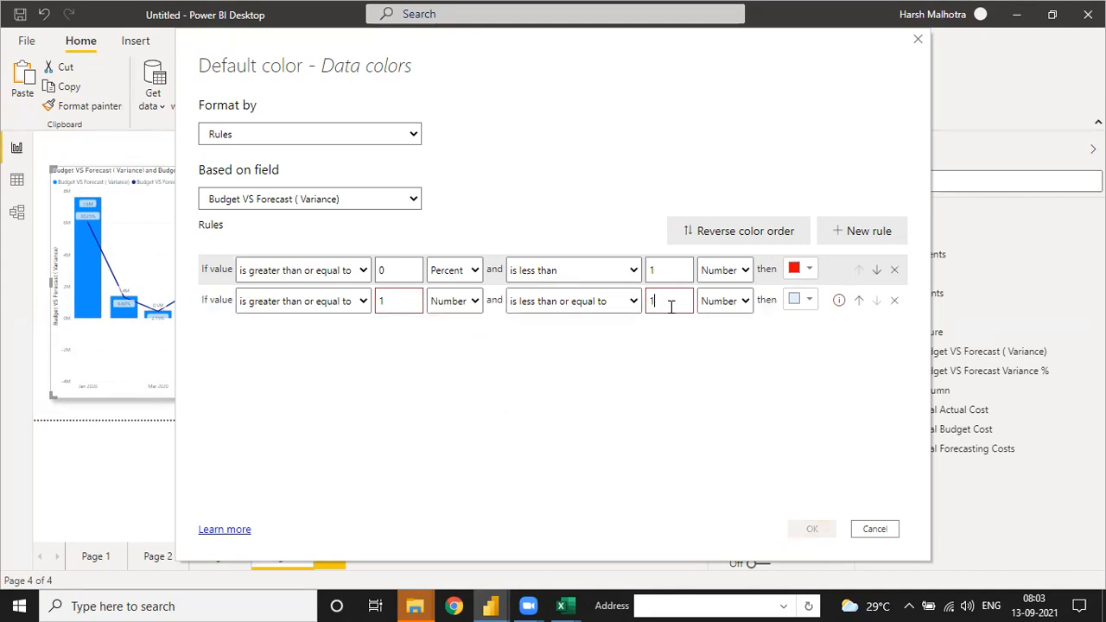
{"action": "type", "text": "00"}
{"action": "left_click", "coordinate": [724, 301]}
{"action": "left_click", "coordinate": [718, 336]}
{"action": "left_click", "coordinate": [804, 301]}
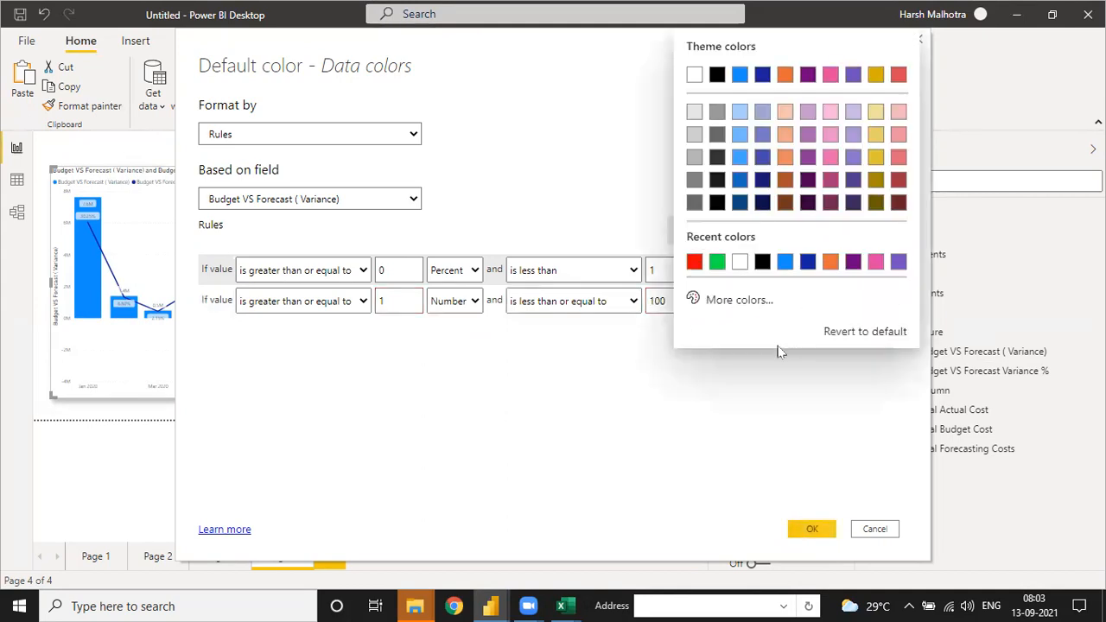
{"action": "left_click", "coordinate": [717, 261]}
{"action": "left_click", "coordinate": [813, 529]}
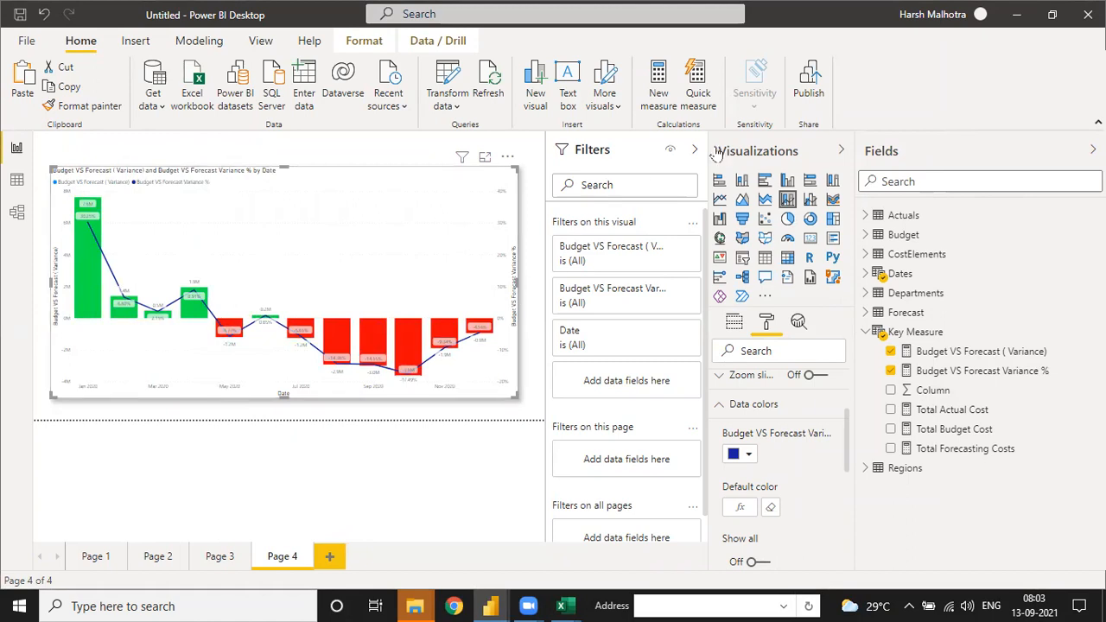
Step: Collapse the Visualizations and Filters panes and stretch the chart upward to make it taller
{"action": "left_click", "coordinate": [841, 150]}
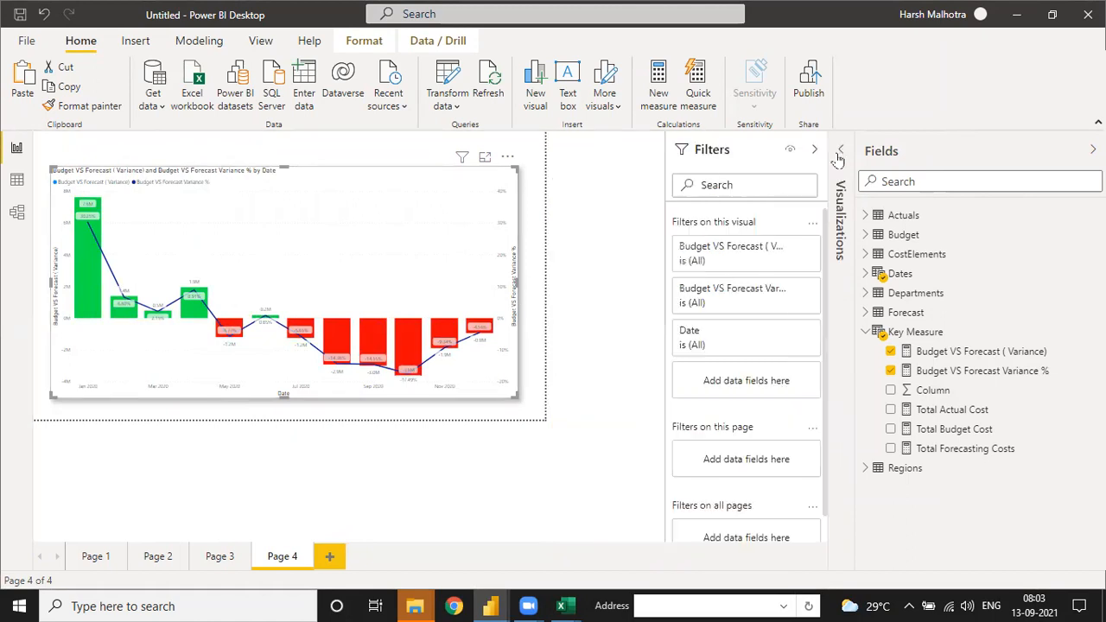
{"action": "left_click", "coordinate": [811, 151]}
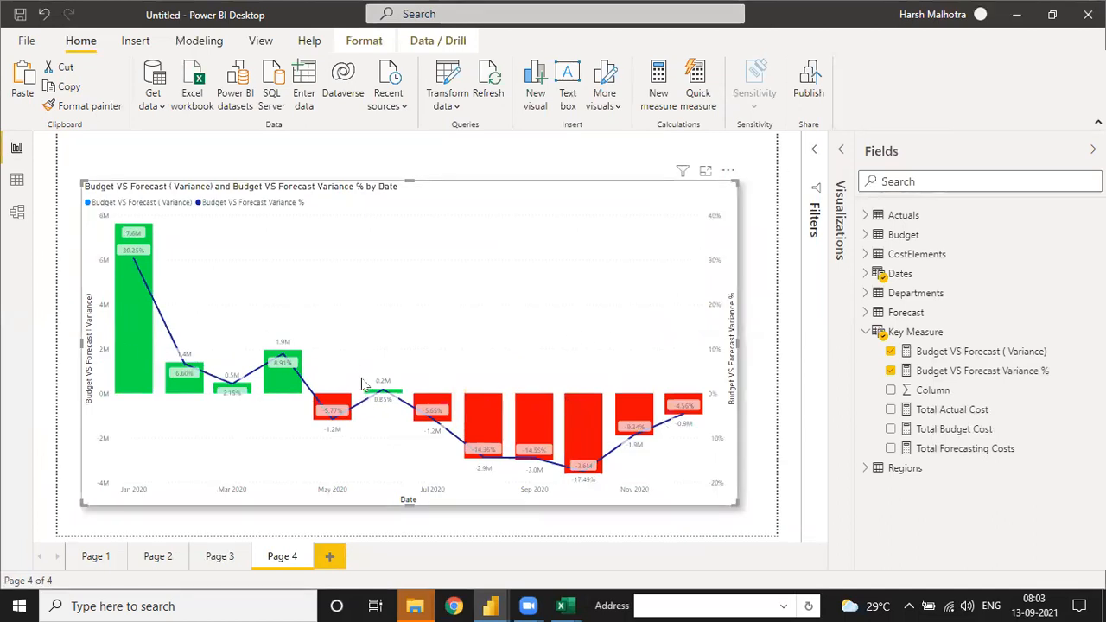
{"action": "left_click_drag", "start_coordinate": [412, 184], "coordinate": [409, 140]}
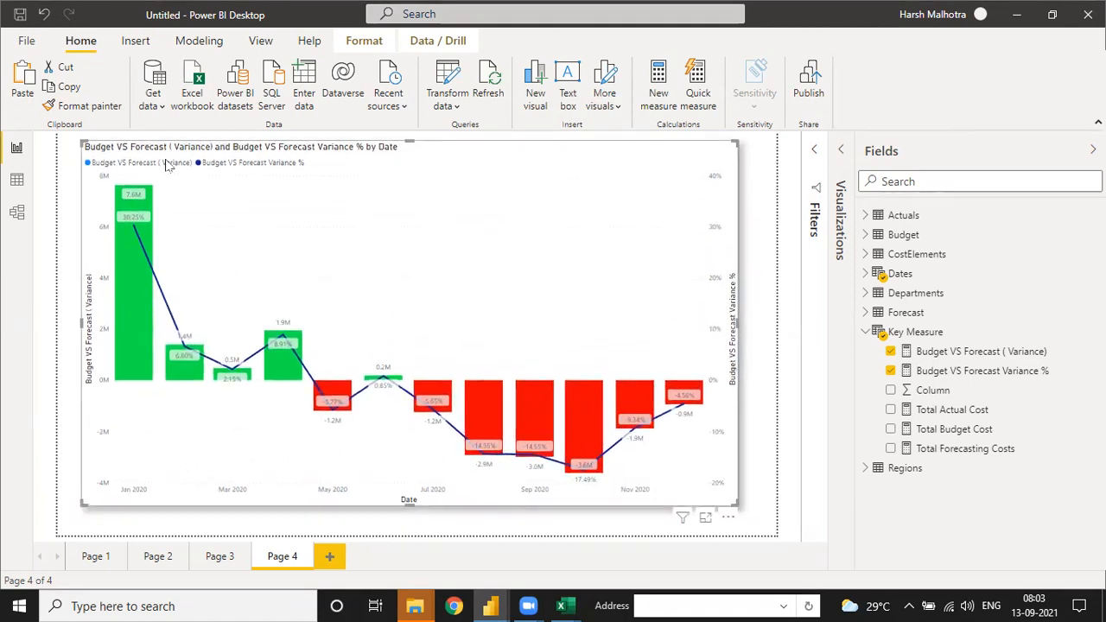
Step: Reopen the chart's formatting options and change its title text to "Budget VS Forecast Variance"
{"action": "left_click", "coordinate": [839, 152]}
{"action": "scroll", "coordinate": [776, 476], "scroll_direction": "down", "scroll_amount": 5}
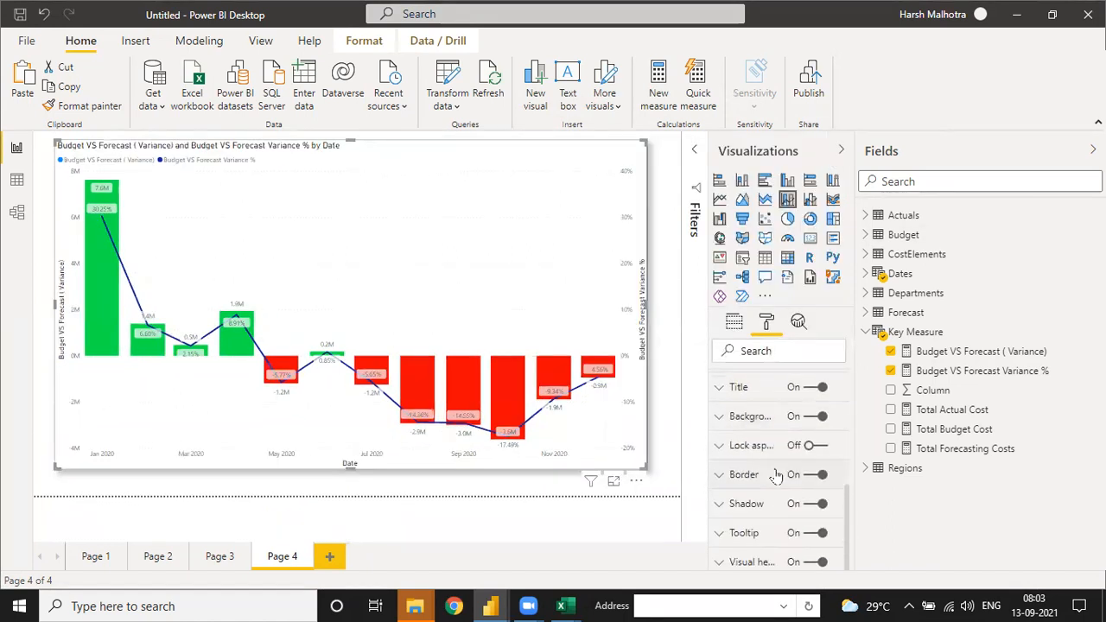
{"action": "left_click", "coordinate": [716, 391]}
{"action": "left_click", "coordinate": [752, 435]}
{"action": "key", "text": "BackSpace"}
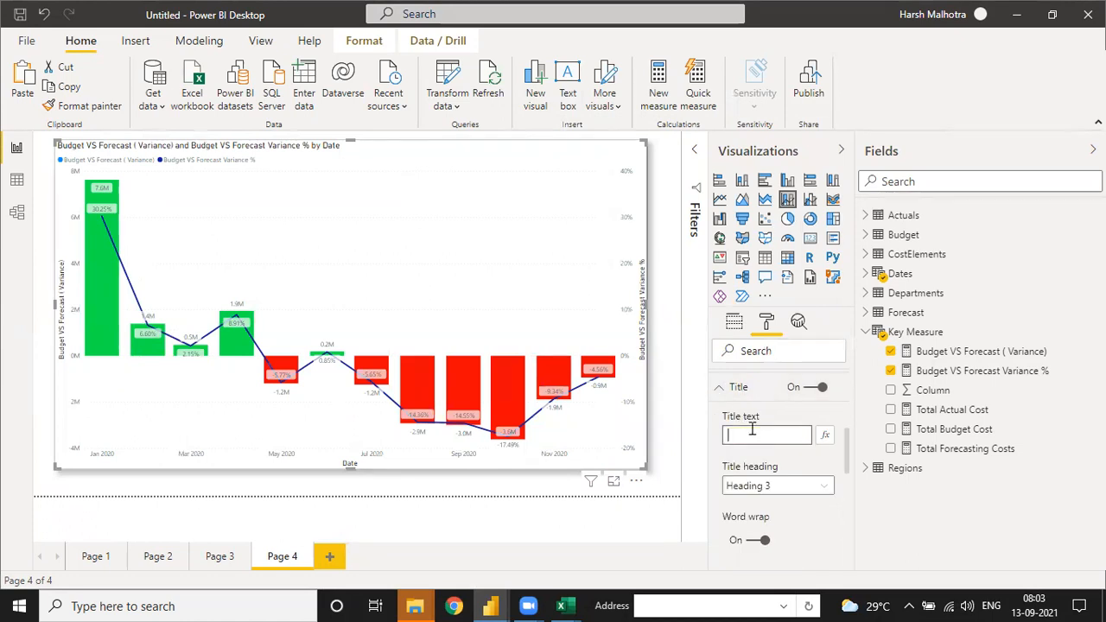
{"action": "type", "text": "Budd"}
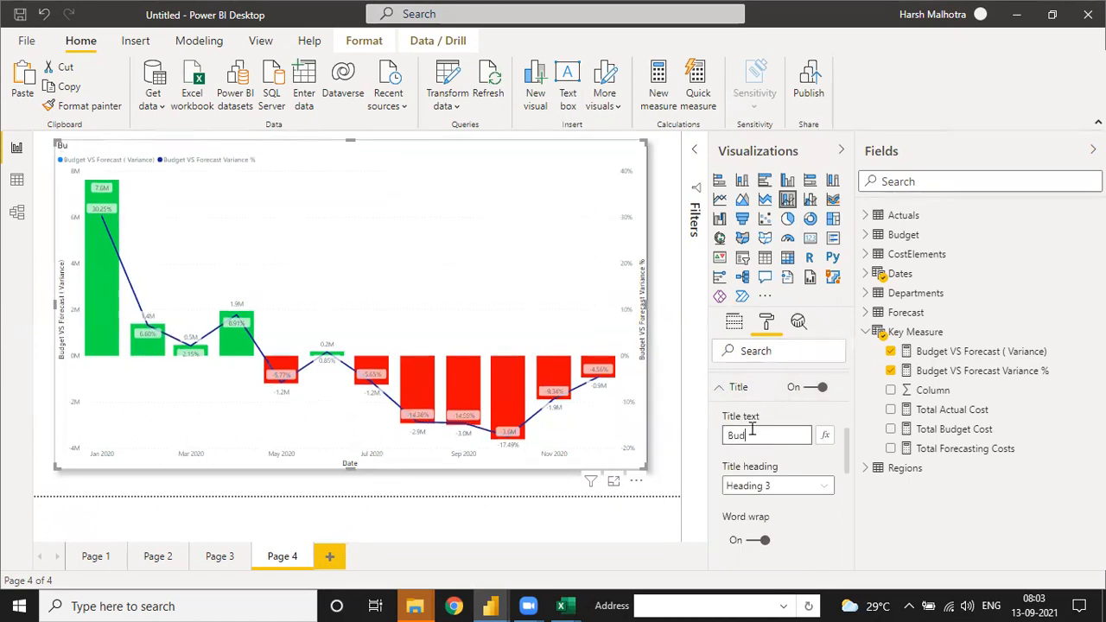
{"action": "key", "text": "BackSpace"}
{"action": "key", "text": "BackSpace"}
{"action": "key", "text": "BackSpace"}
{"action": "key", "text": "BackSpace"}
{"action": "type", "text": "t VS Forecast"}
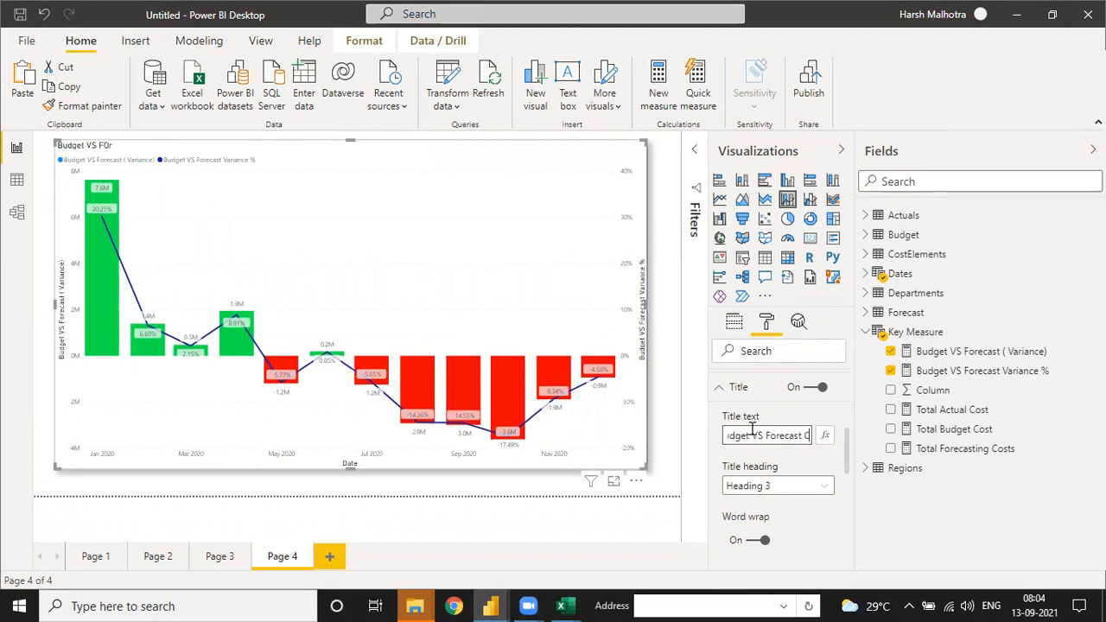
{"action": "type", "text": " Varainace"}
{"action": "key", "text": "BackSpace"}
{"action": "key", "text": "BackSpace"}
{"action": "key", "text": "BackSpace"}
{"action": "key", "text": "BackSpace"}
{"action": "key", "text": "BackSpace"}
{"action": "key", "text": "BackSpace"}
{"action": "type", "text": "iance"}
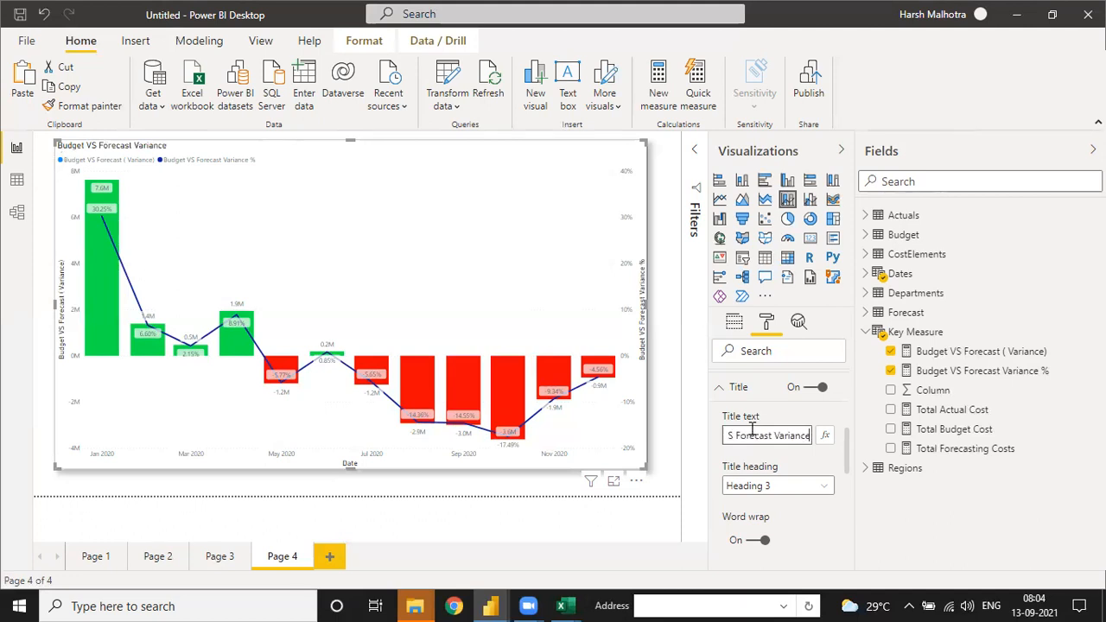
Step: Set the chart title's heading style to Normal and its font color to a custom bright green
{"action": "left_click", "coordinate": [783, 486]}
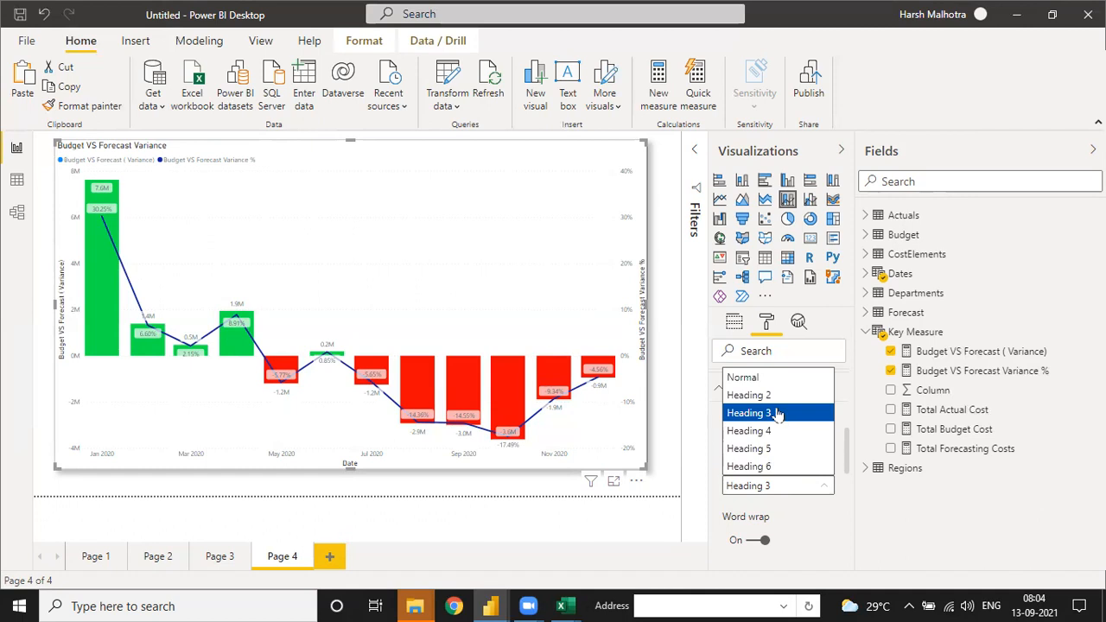
{"action": "left_click", "coordinate": [766, 378]}
{"action": "scroll", "coordinate": [812, 489], "scroll_direction": "down", "scroll_amount": 2}
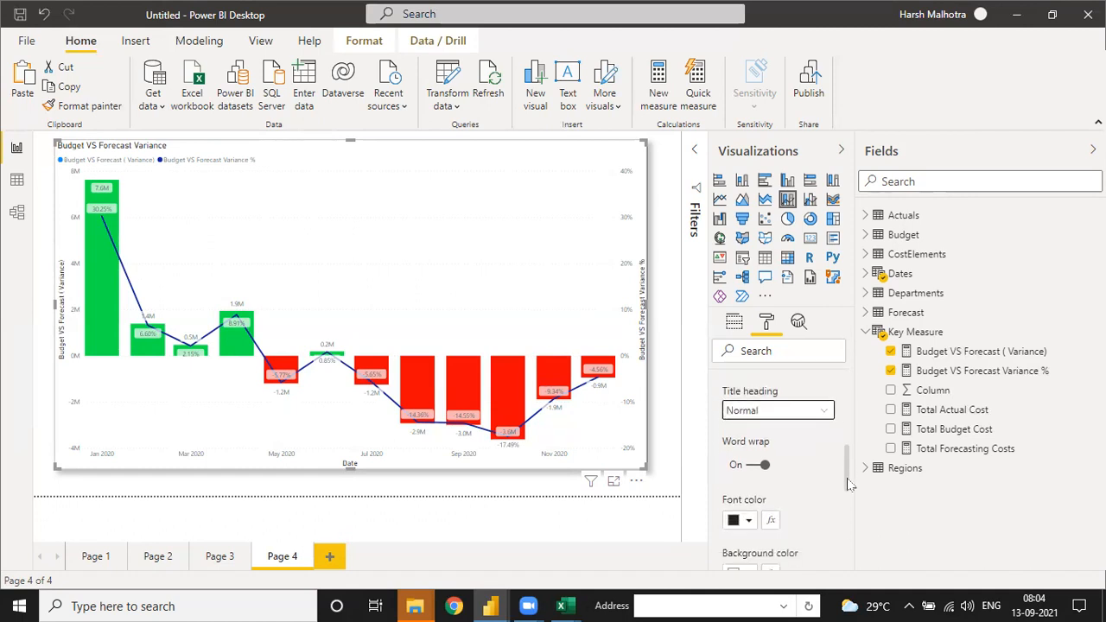
{"action": "left_click", "coordinate": [748, 450]}
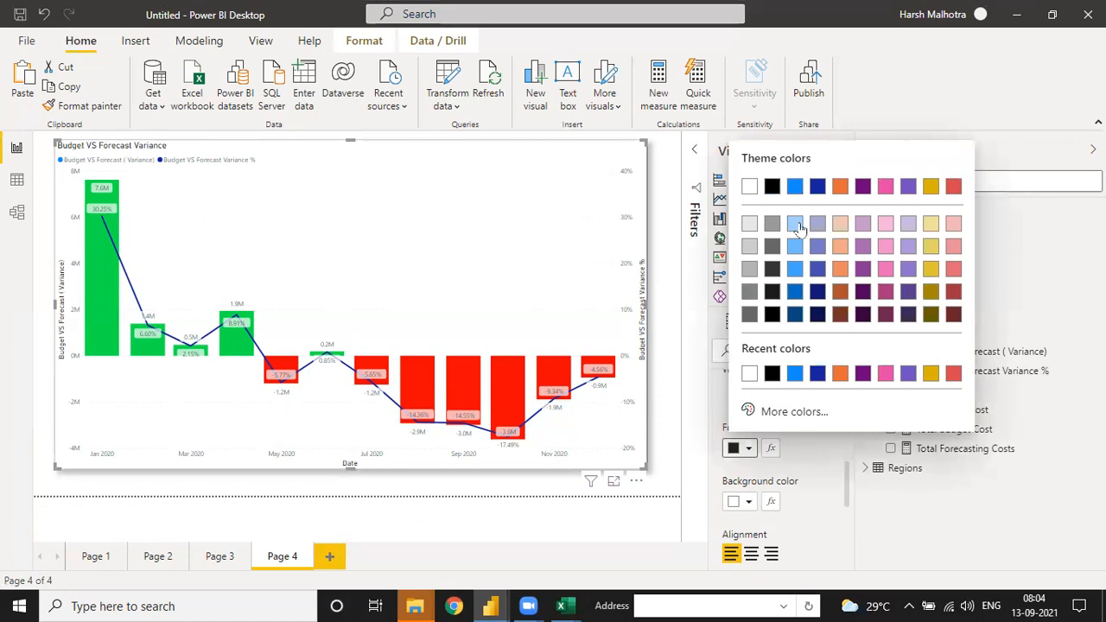
{"action": "left_click", "coordinate": [769, 412]}
{"action": "left_click", "coordinate": [811, 351]}
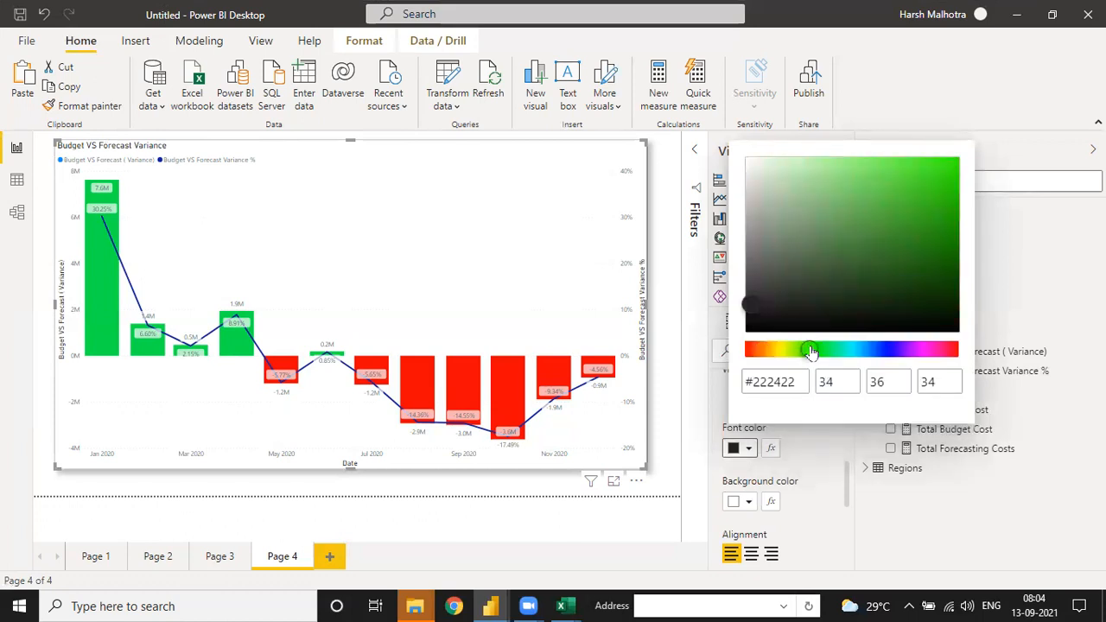
{"action": "left_click_drag", "start_coordinate": [931, 183], "coordinate": [944, 176]}
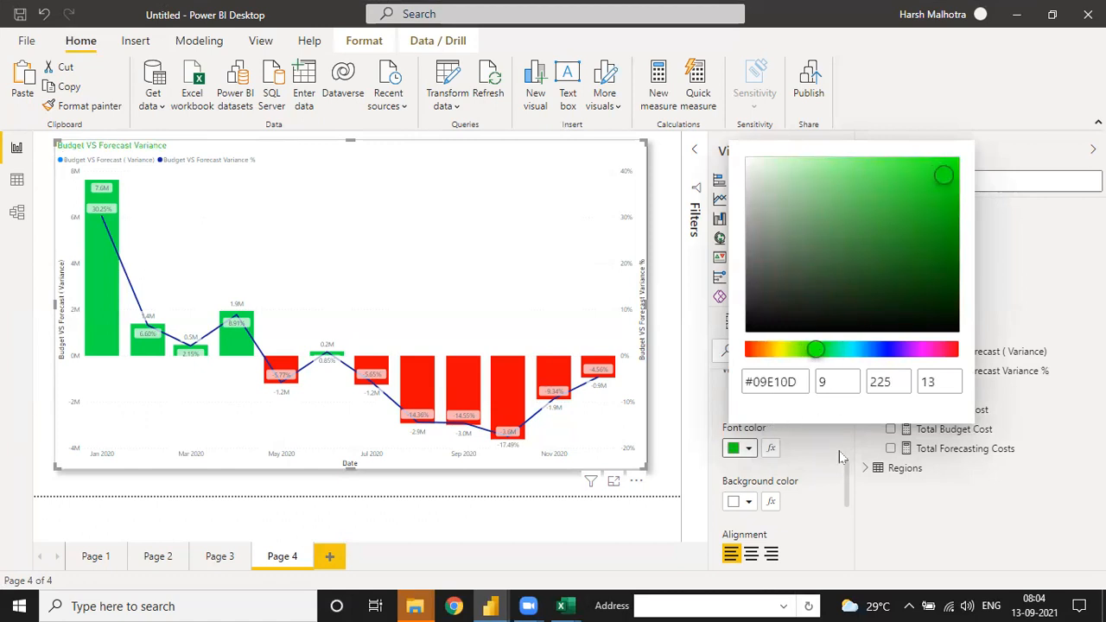
{"action": "left_click", "coordinate": [843, 458]}
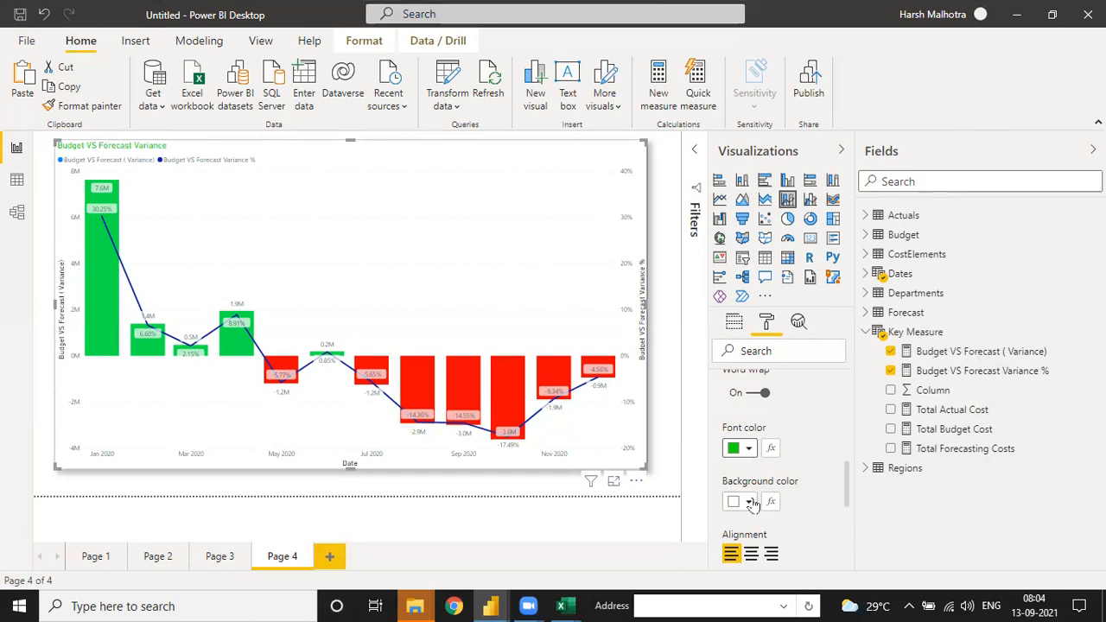
Step: Change the chart title's font color to white and fill its background with the recently used green
{"action": "left_click", "coordinate": [748, 451]}
{"action": "left_click", "coordinate": [772, 372]}
{"action": "left_click", "coordinate": [741, 502]}
{"action": "left_click", "coordinate": [741, 503]}
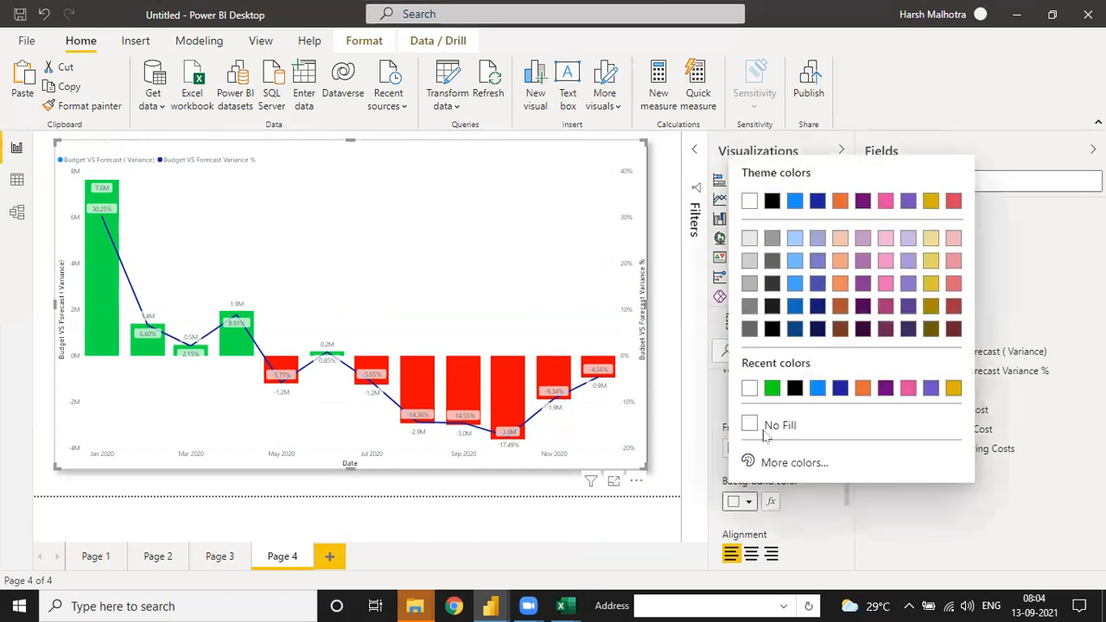
{"action": "left_click", "coordinate": [772, 388]}
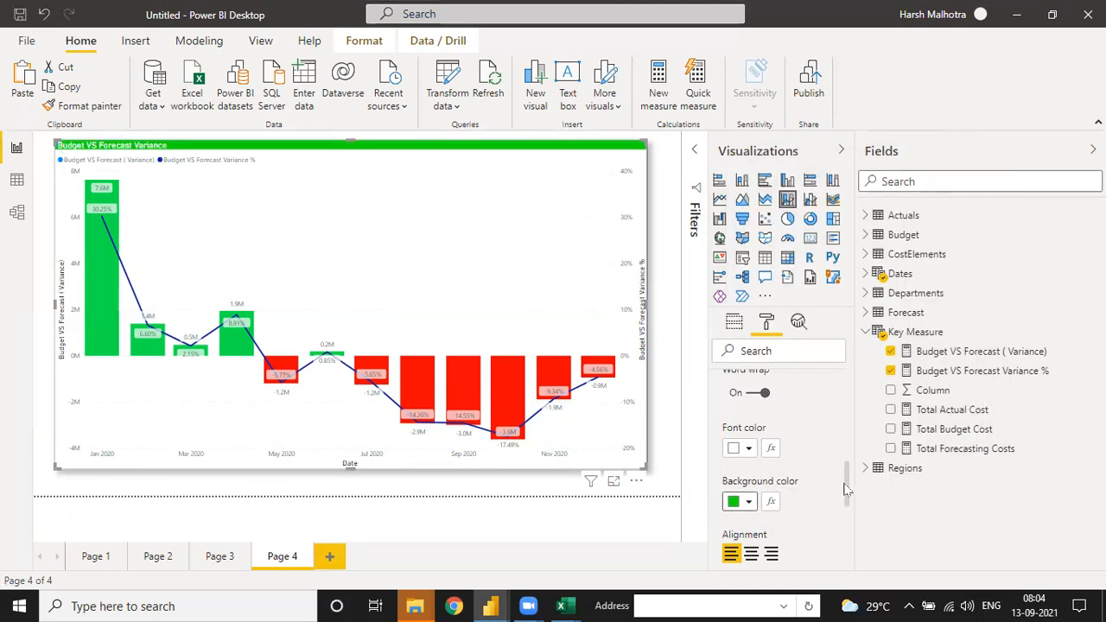
Step: Center the chart title and set its font to 17 pt Comic Sans MS
{"action": "scroll", "coordinate": [851, 510], "scroll_direction": "down", "scroll_amount": 2}
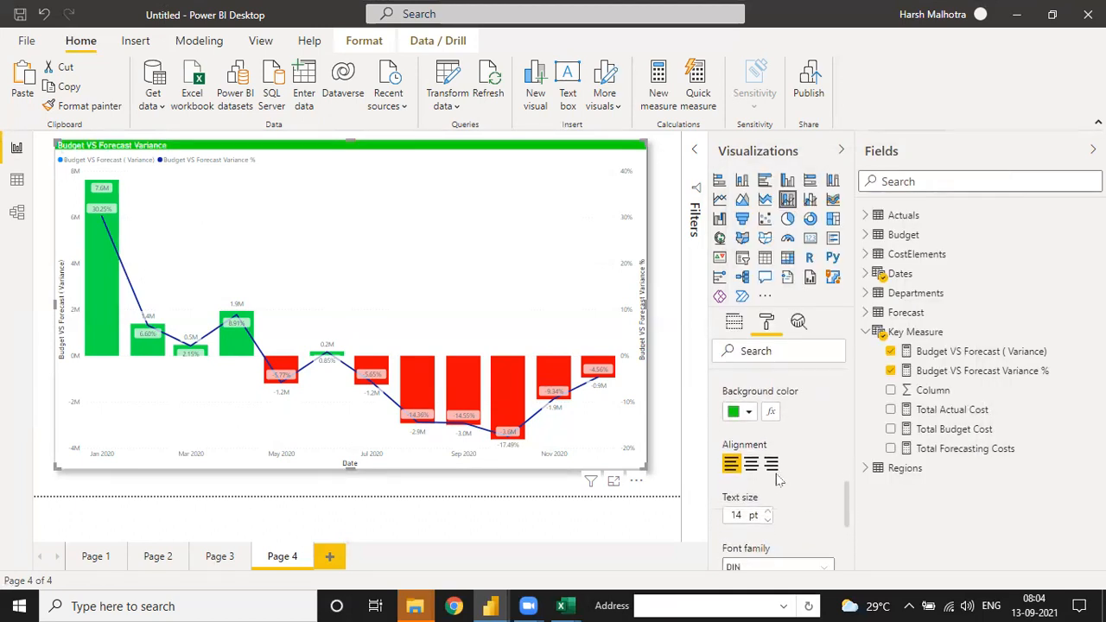
{"action": "left_click", "coordinate": [751, 464]}
{"action": "left_click", "coordinate": [768, 511]}
{"action": "left_click", "coordinate": [768, 511]}
{"action": "left_click", "coordinate": [767, 511]}
{"action": "scroll", "coordinate": [848, 517], "scroll_direction": "down", "scroll_amount": 2}
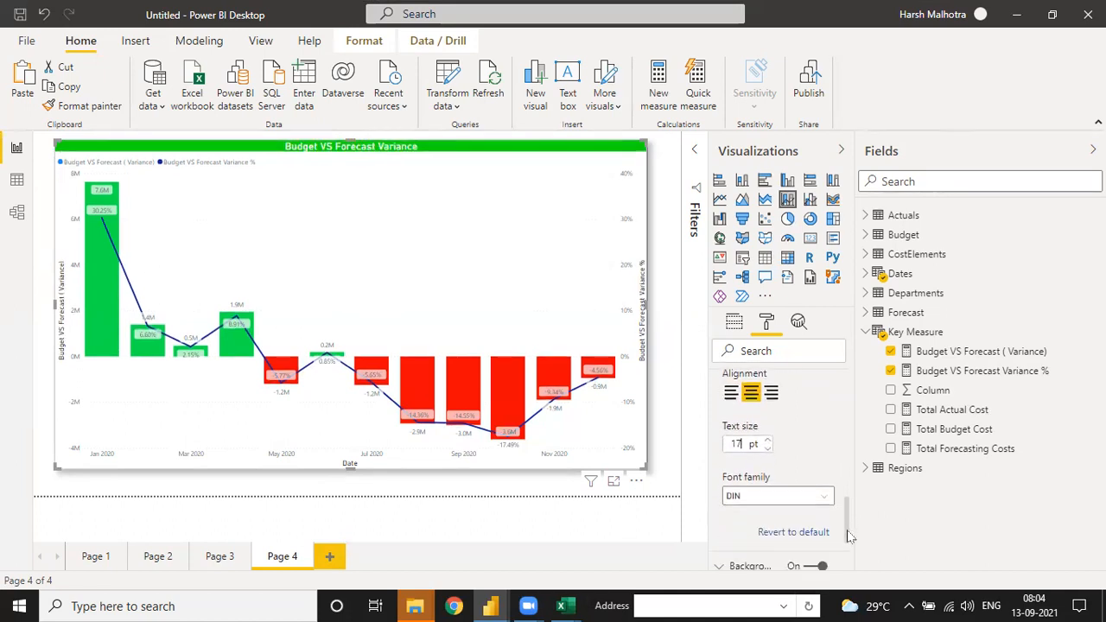
{"action": "left_click", "coordinate": [780, 485]}
{"action": "left_click", "coordinate": [776, 370]}
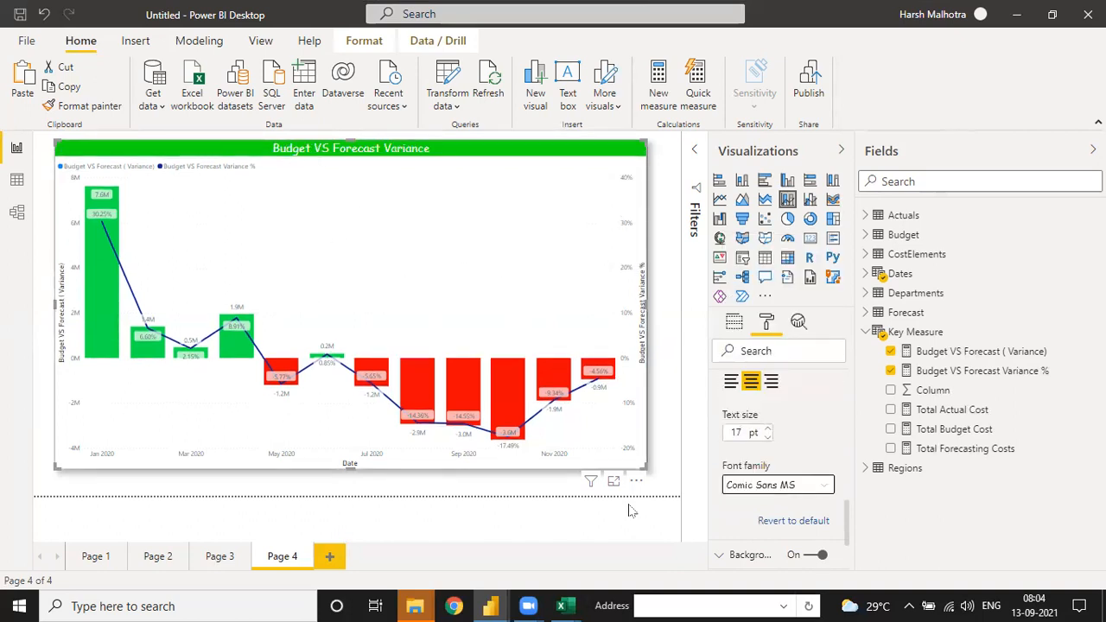
Step: Shrink the Page 4 variance chart slightly and paste a copy of it onto a new Page 5
{"action": "left_click_drag", "start_coordinate": [647, 465], "coordinate": [644, 461]}
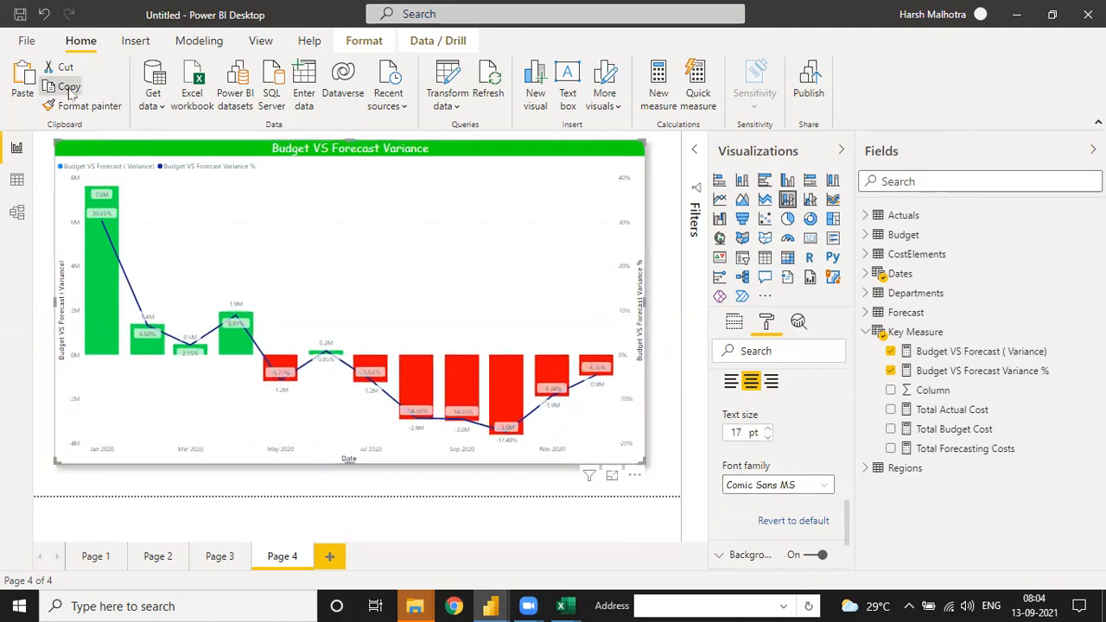
{"action": "left_click", "coordinate": [331, 556]}
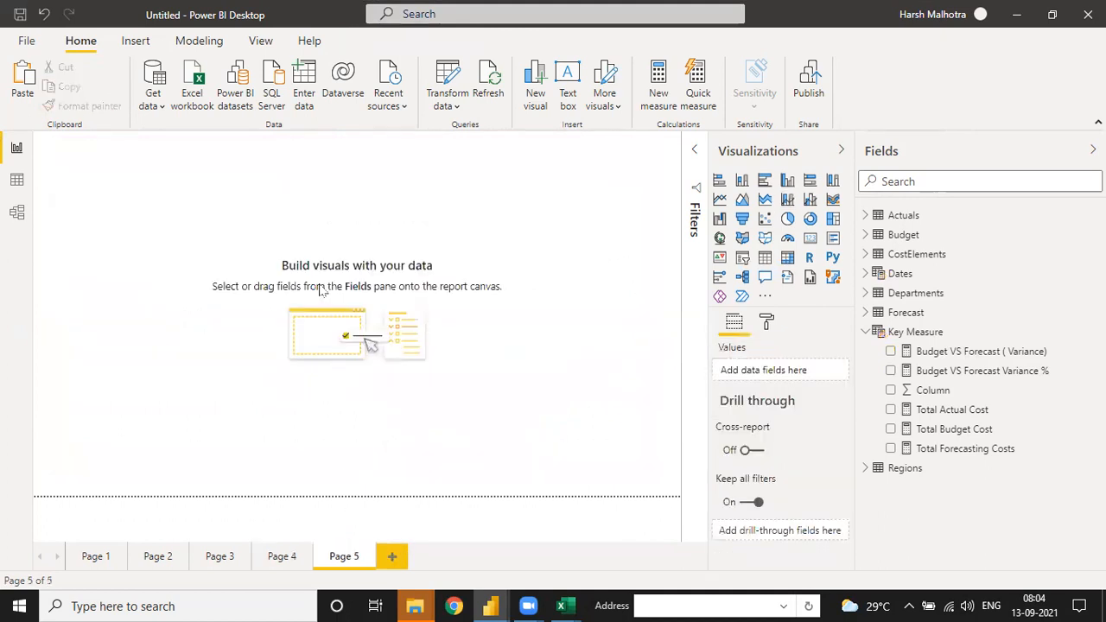
{"action": "key", "text": "ctrl+v"}
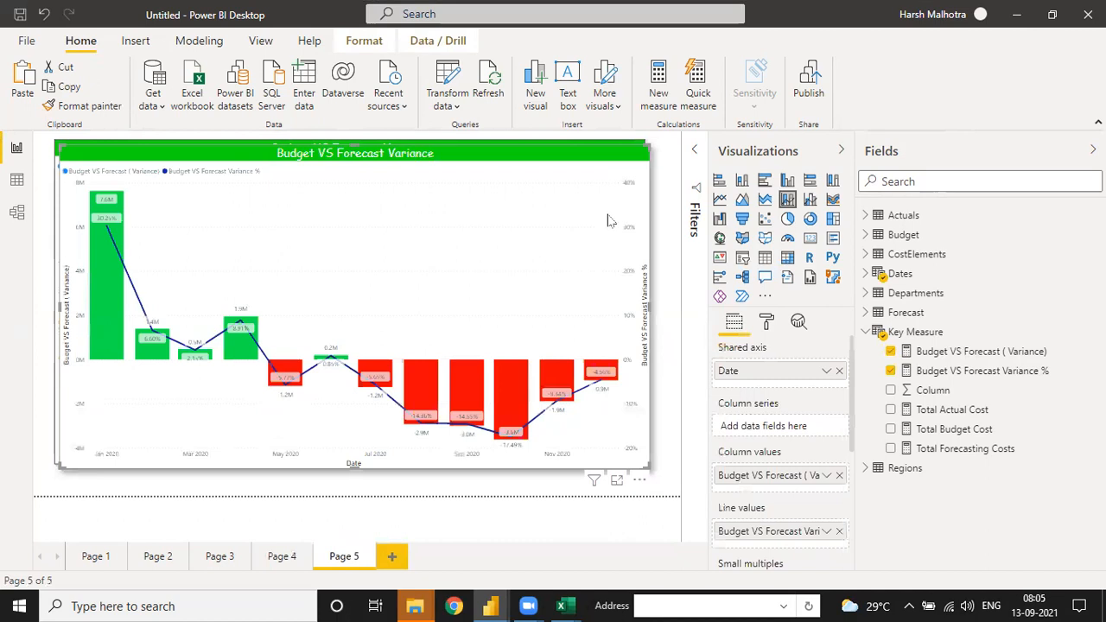
Step: Delete the overlapping duplicate of the pasted variance chart on Page 5
{"action": "left_click", "coordinate": [284, 558]}
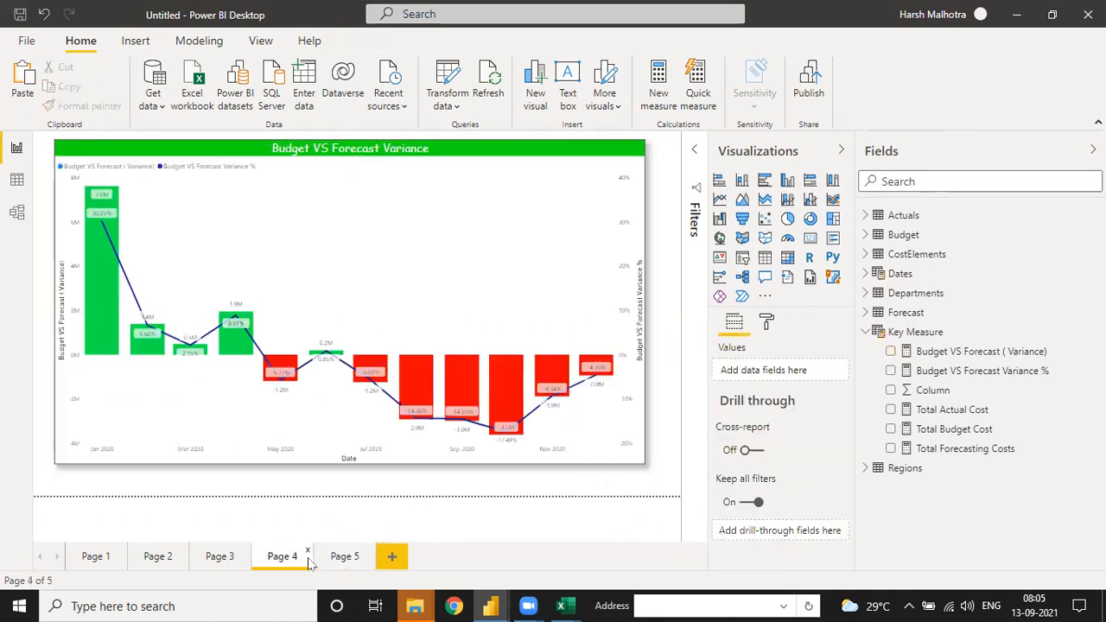
{"action": "left_click", "coordinate": [338, 560]}
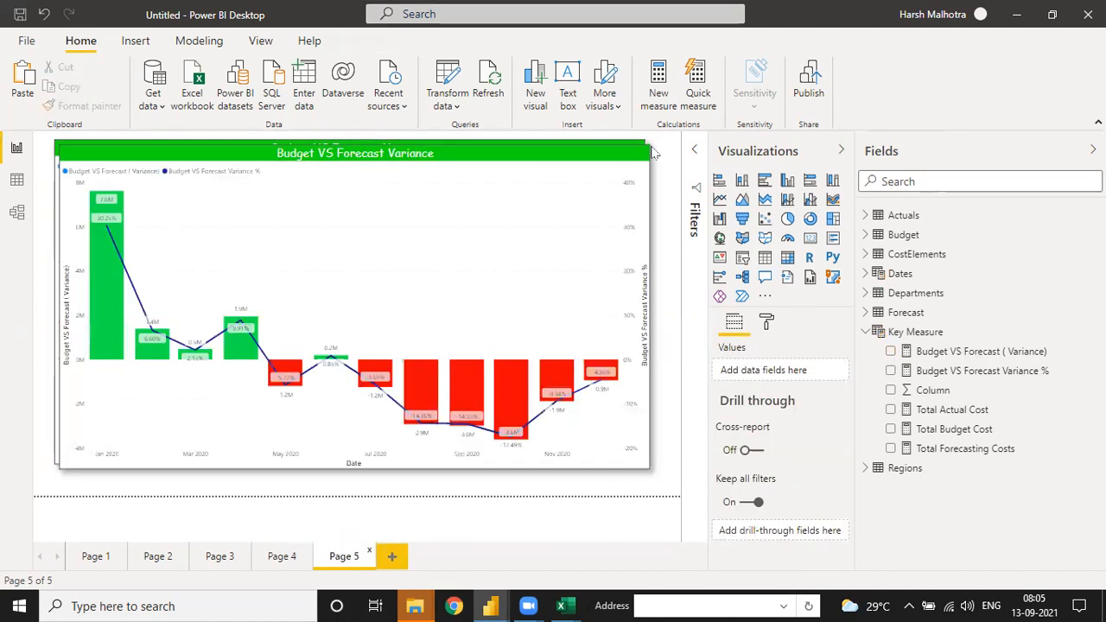
{"action": "left_click", "coordinate": [522, 180]}
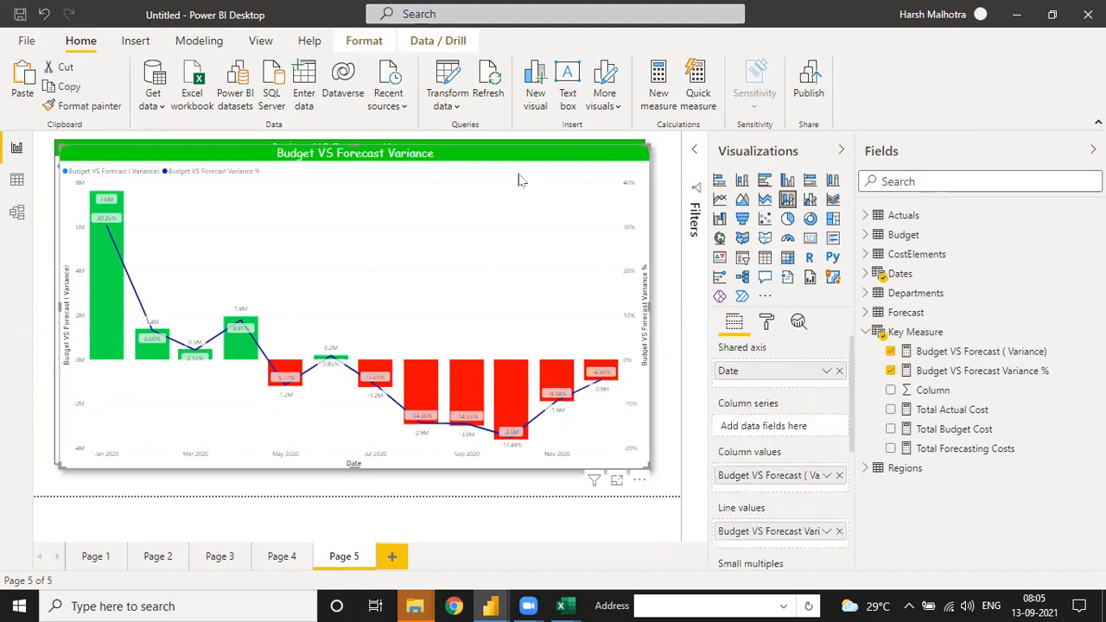
{"action": "key", "text": "Delete"}
Step: Remove Date from the Page 5 chart's shared axis and convert the visual to a clustered bar chart
{"action": "left_click", "coordinate": [502, 206]}
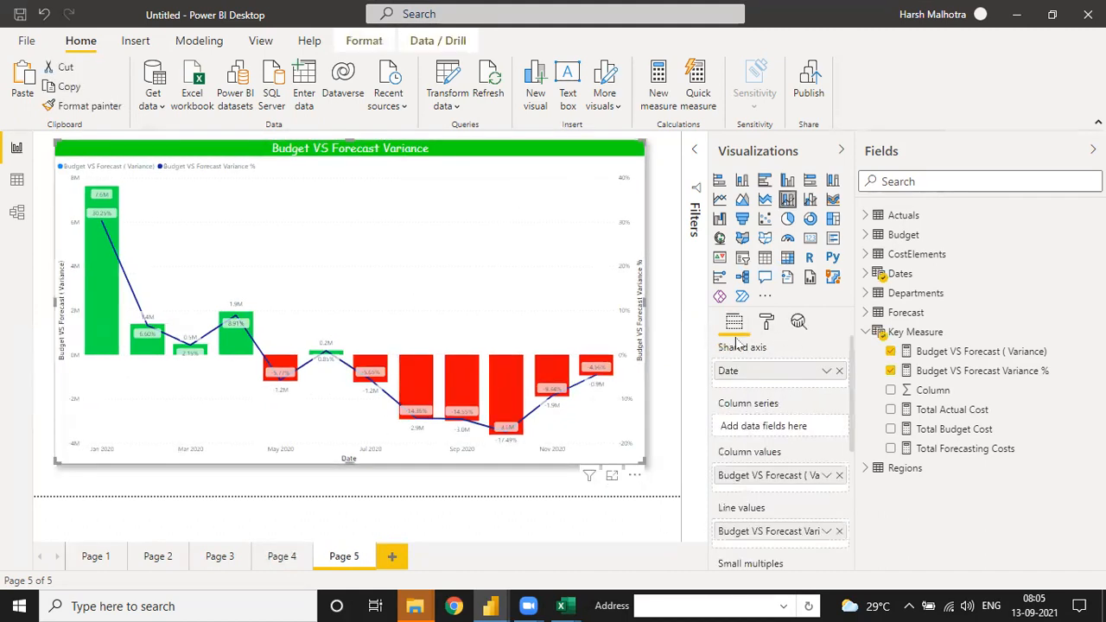
{"action": "left_click", "coordinate": [838, 370]}
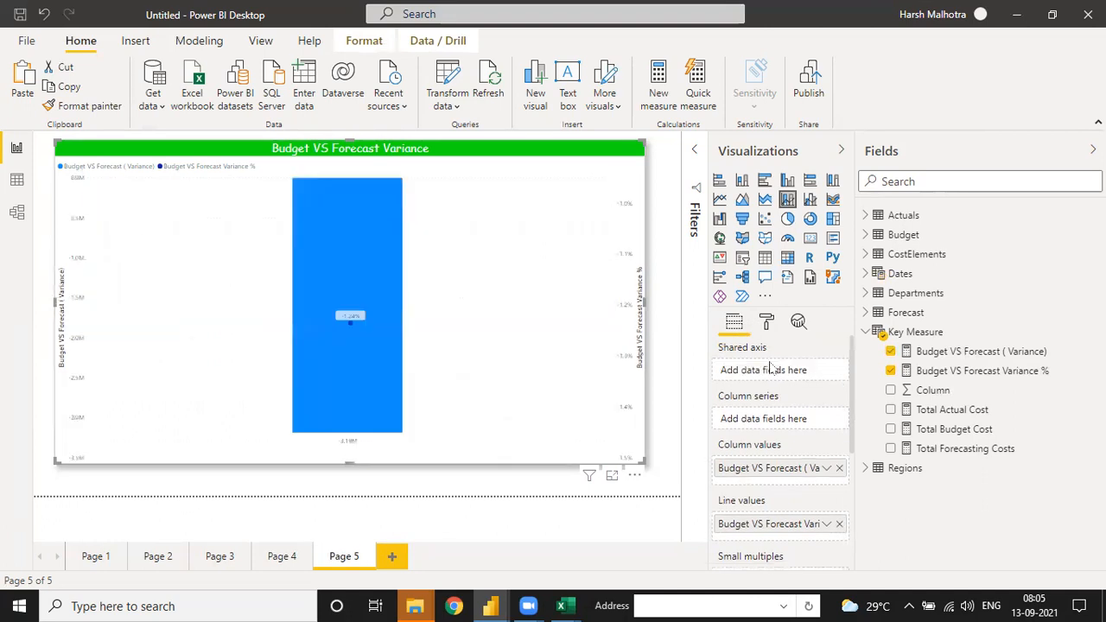
{"action": "left_click", "coordinate": [765, 180]}
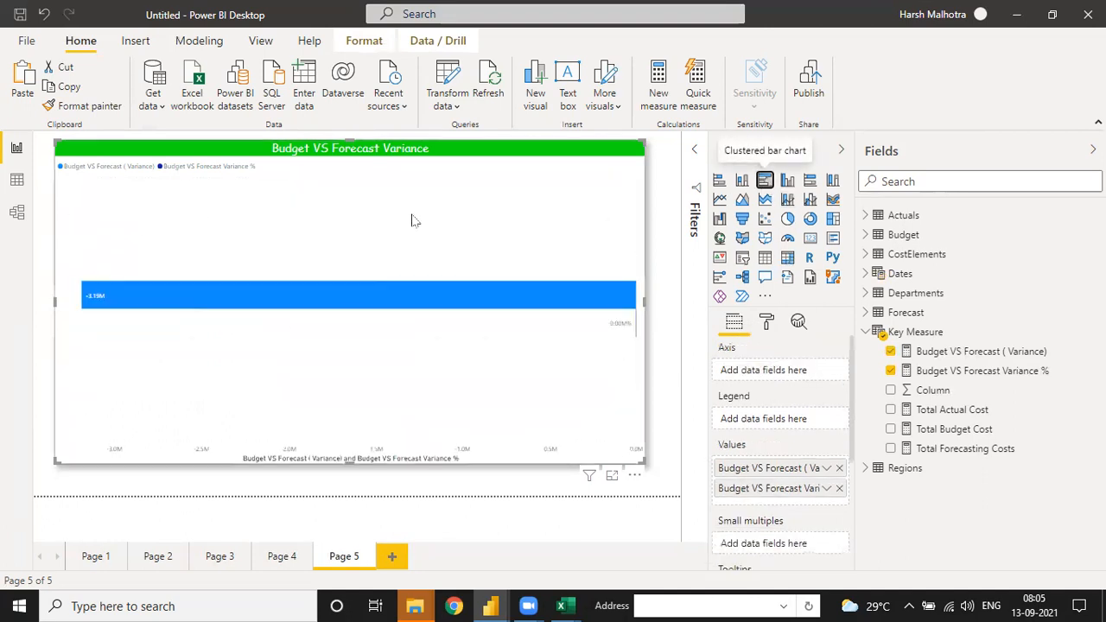
Step: Put Cost Element Group on the bar chart's axis, widen the visual slightly, and remove Budget VS Forecast Variance % from its values
{"action": "left_click", "coordinate": [866, 254]}
{"action": "left_click_drag", "start_coordinate": [955, 312], "coordinate": [480, 260]}
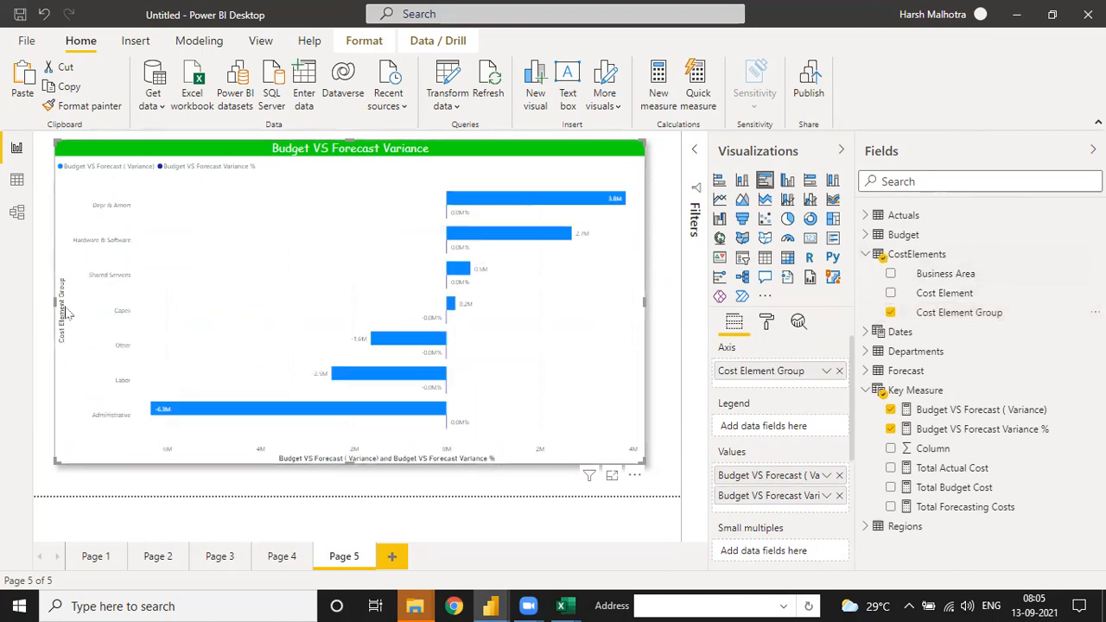
{"action": "left_click_drag", "start_coordinate": [51, 303], "coordinate": [47, 302]}
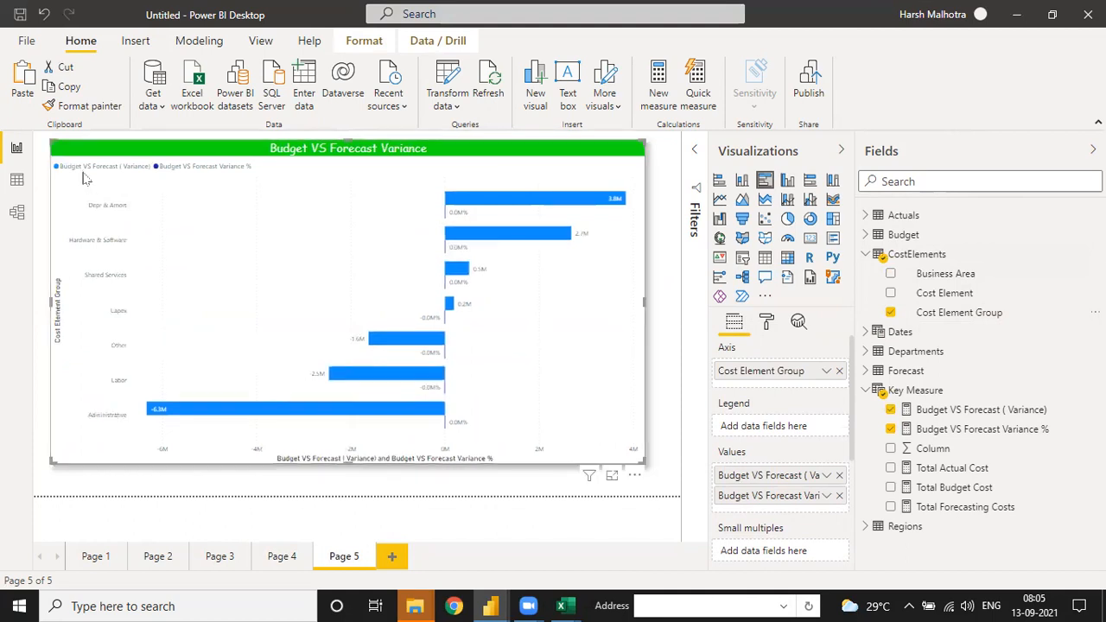
{"action": "left_click", "coordinate": [840, 495]}
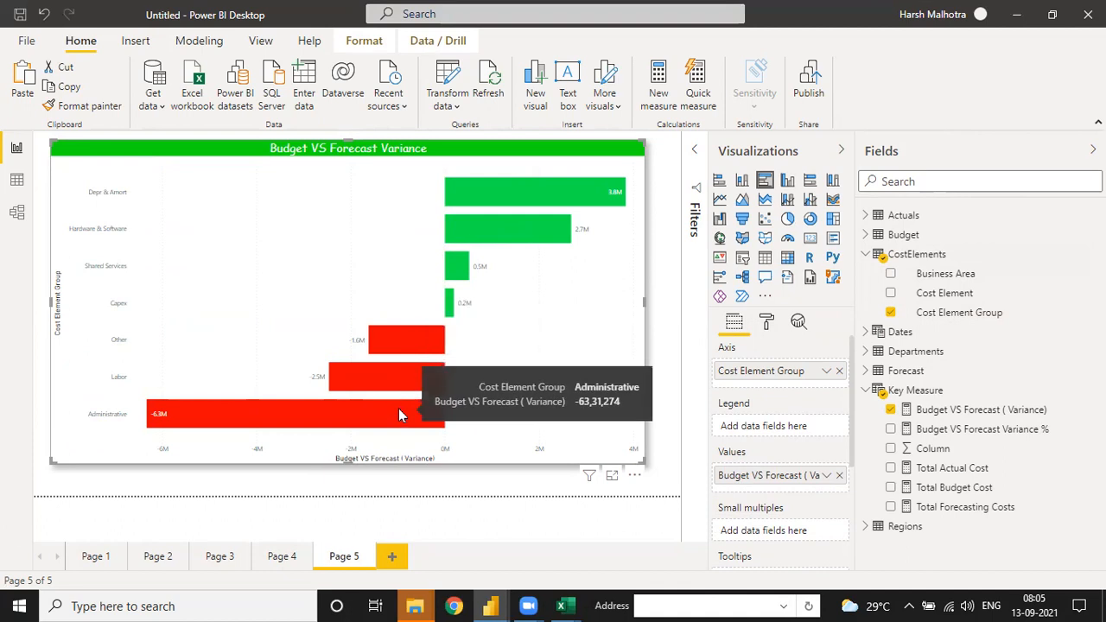
{"action": "mouse_move", "coordinate": [393, 350]}
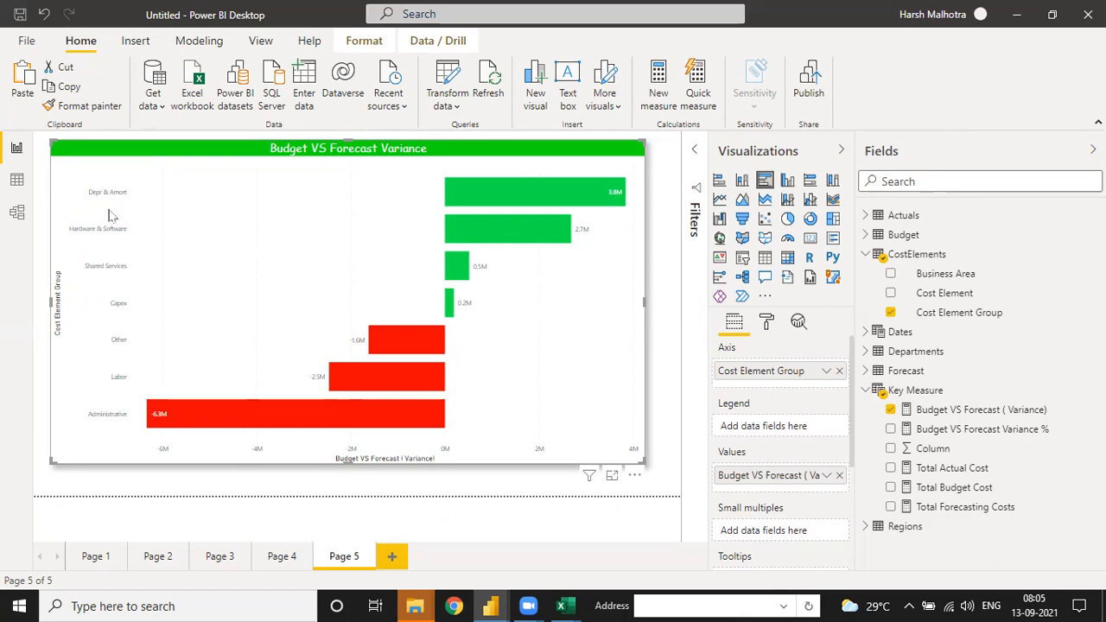
Step: Format the bar chart's Y axis labels in black at an 11 pt text size
{"action": "left_click", "coordinate": [766, 321]}
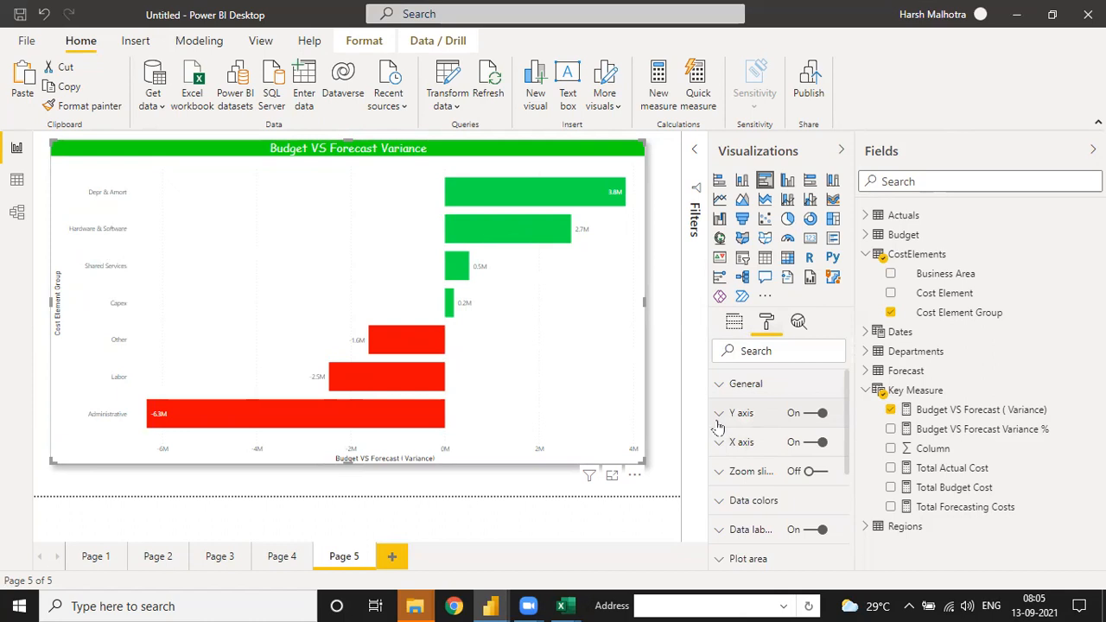
{"action": "left_click", "coordinate": [720, 414]}
{"action": "left_click", "coordinate": [749, 513]}
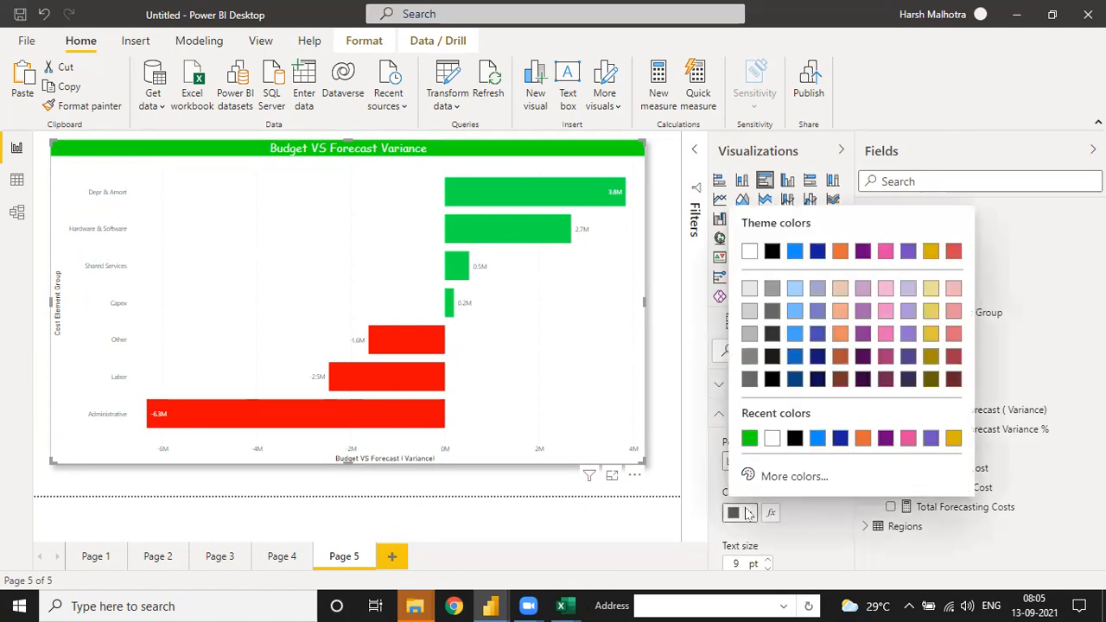
{"action": "left_click", "coordinate": [772, 250]}
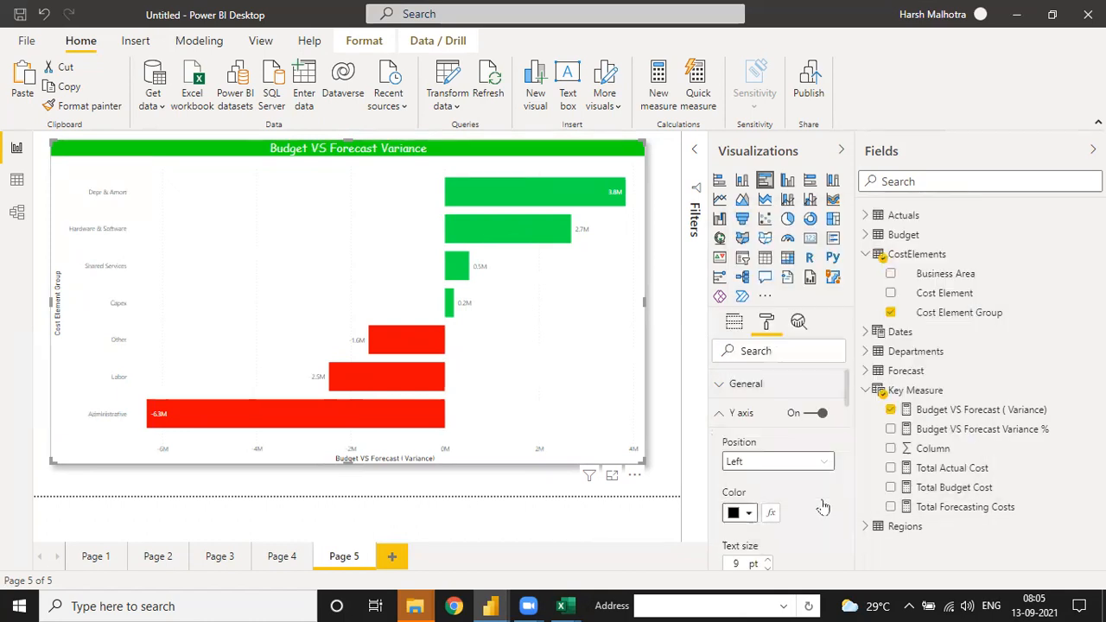
{"action": "scroll", "coordinate": [843, 423], "scroll_direction": "down", "scroll_amount": 3}
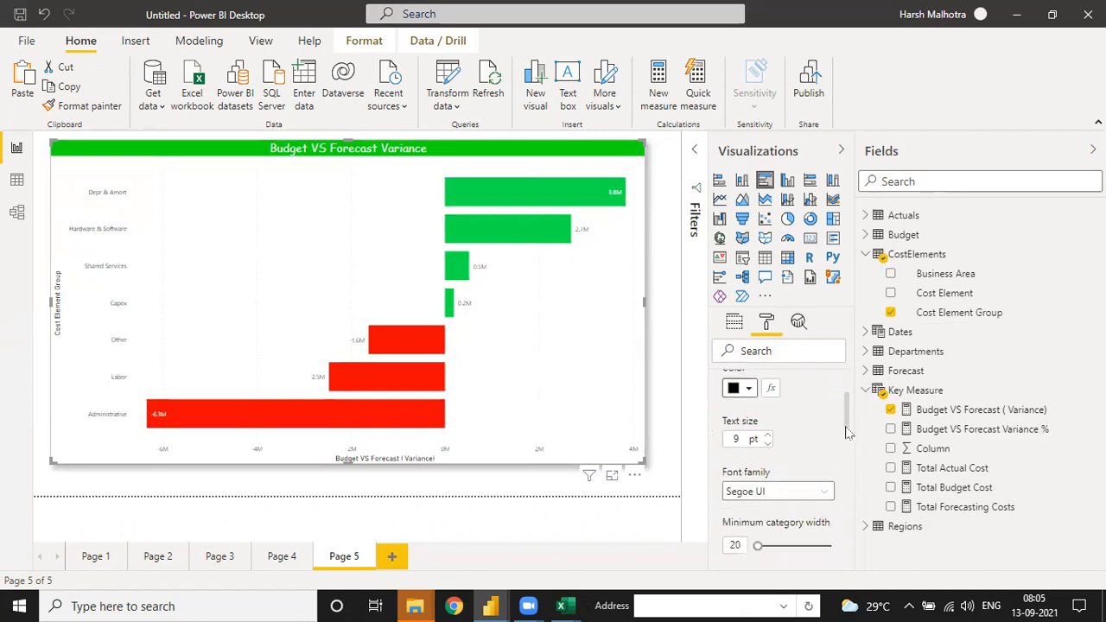
{"action": "left_click", "coordinate": [768, 409]}
{"action": "left_click", "coordinate": [767, 409]}
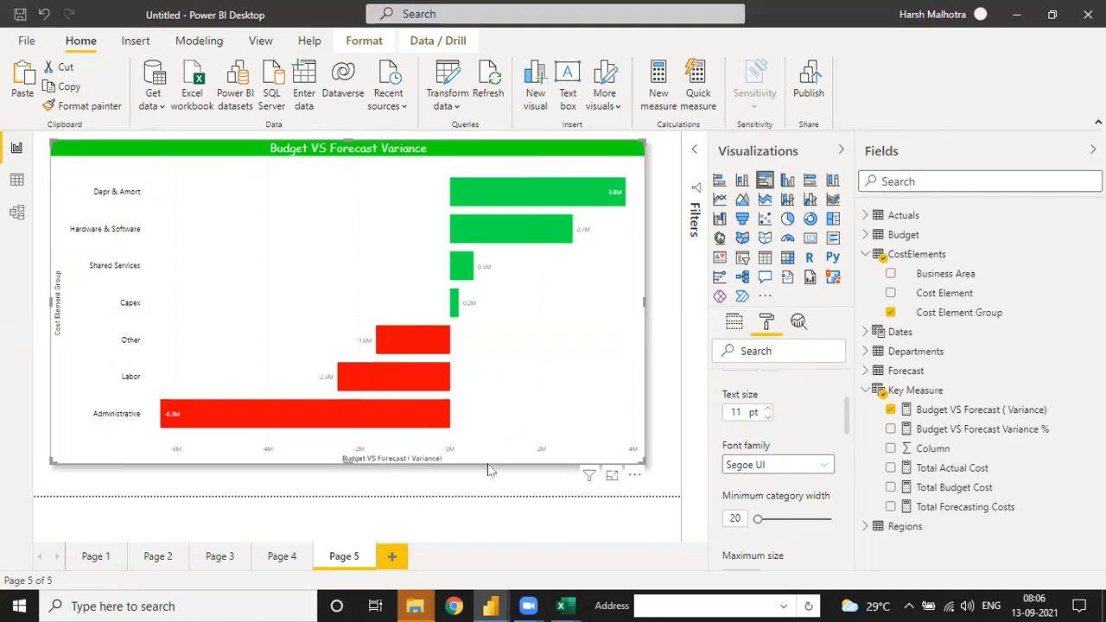
Step: Compare the charts on Page 4 and Page 5 and add a new blank Page 6
{"action": "left_click", "coordinate": [288, 556]}
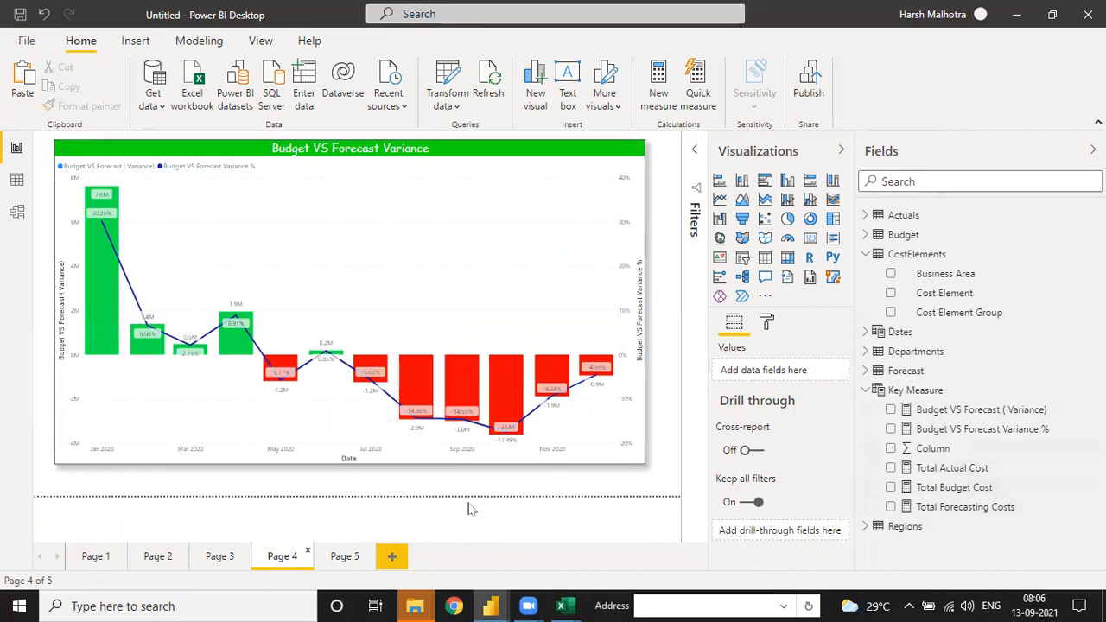
{"action": "left_click", "coordinate": [348, 559]}
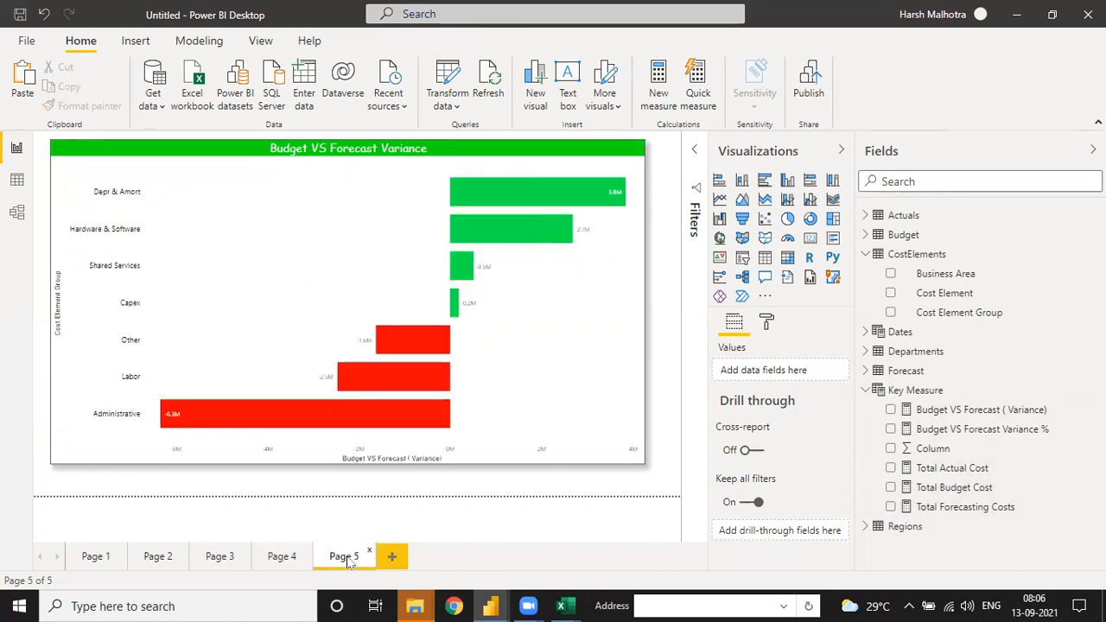
{"action": "left_click", "coordinate": [391, 558]}
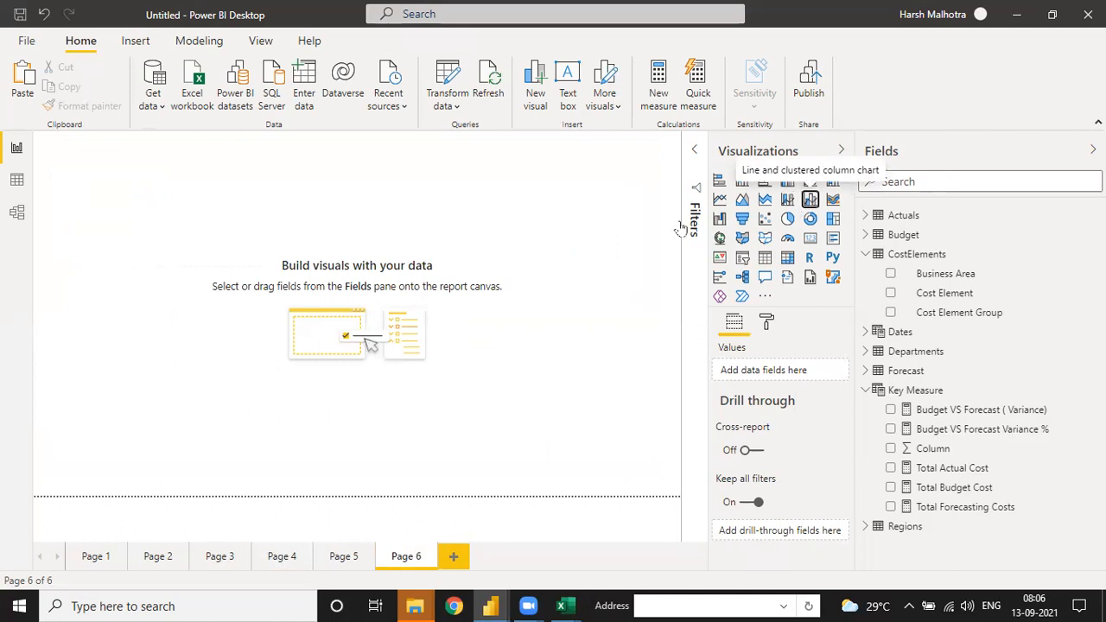
{"action": "left_click", "coordinate": [811, 200]}
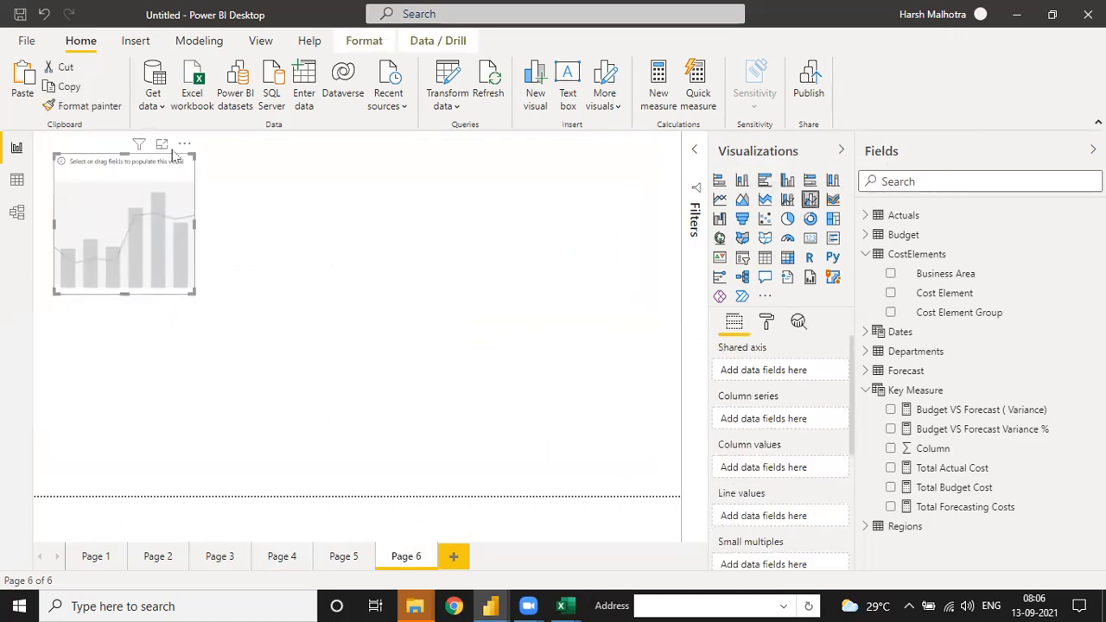
{"action": "left_click", "coordinate": [184, 149]}
{"action": "left_click", "coordinate": [222, 235]}
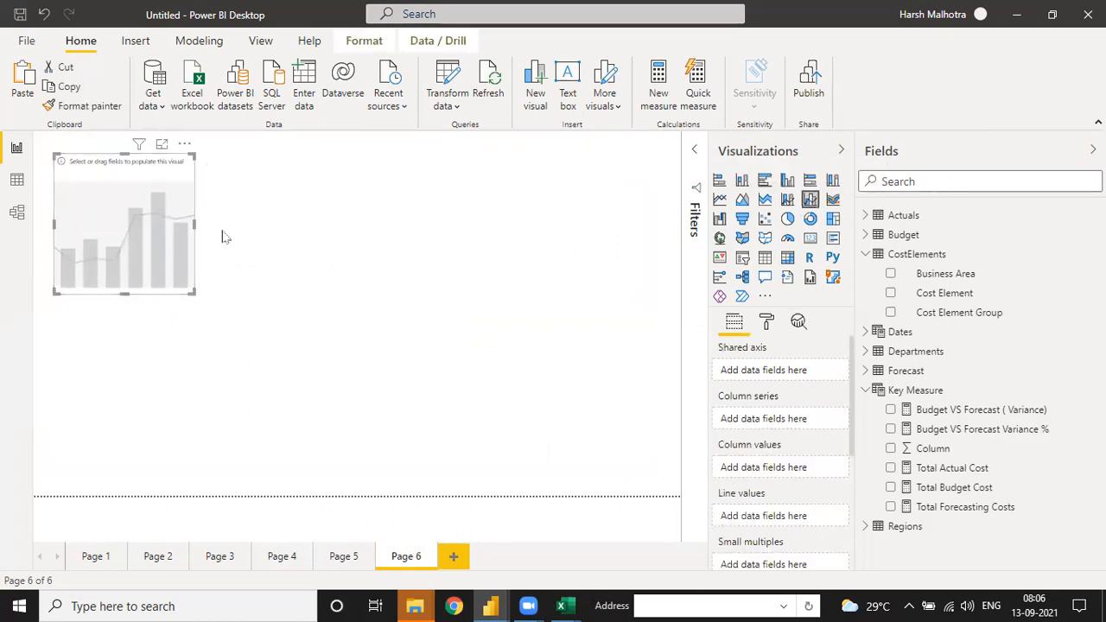
Step: Copy the Page 4 column and line variance chart and paste it onto Page 6
{"action": "left_click", "coordinate": [343, 558]}
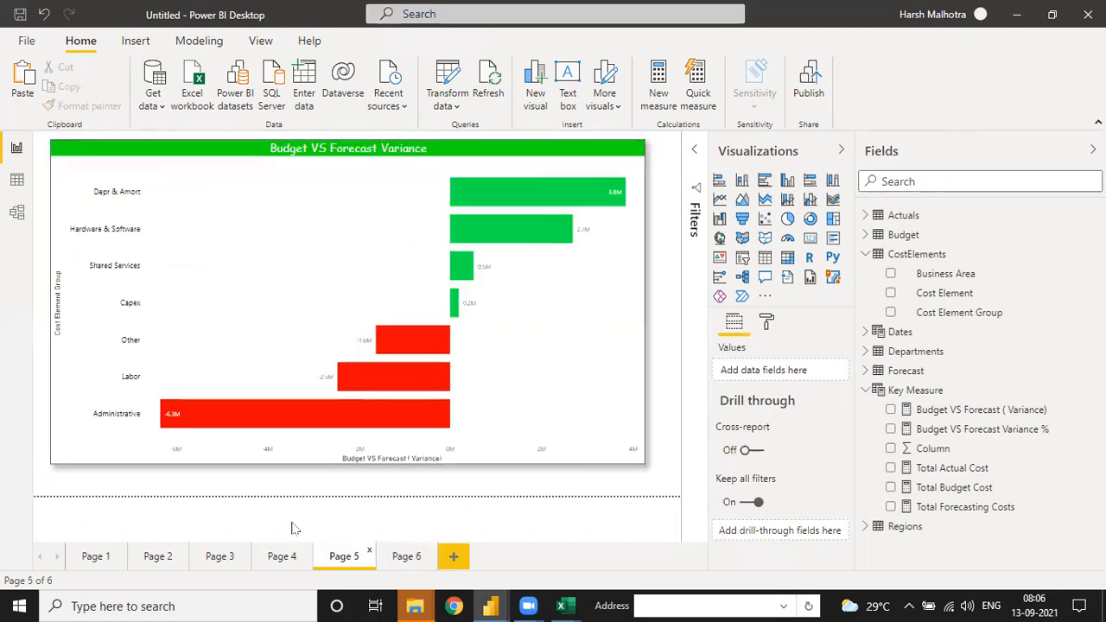
{"action": "left_click", "coordinate": [281, 558]}
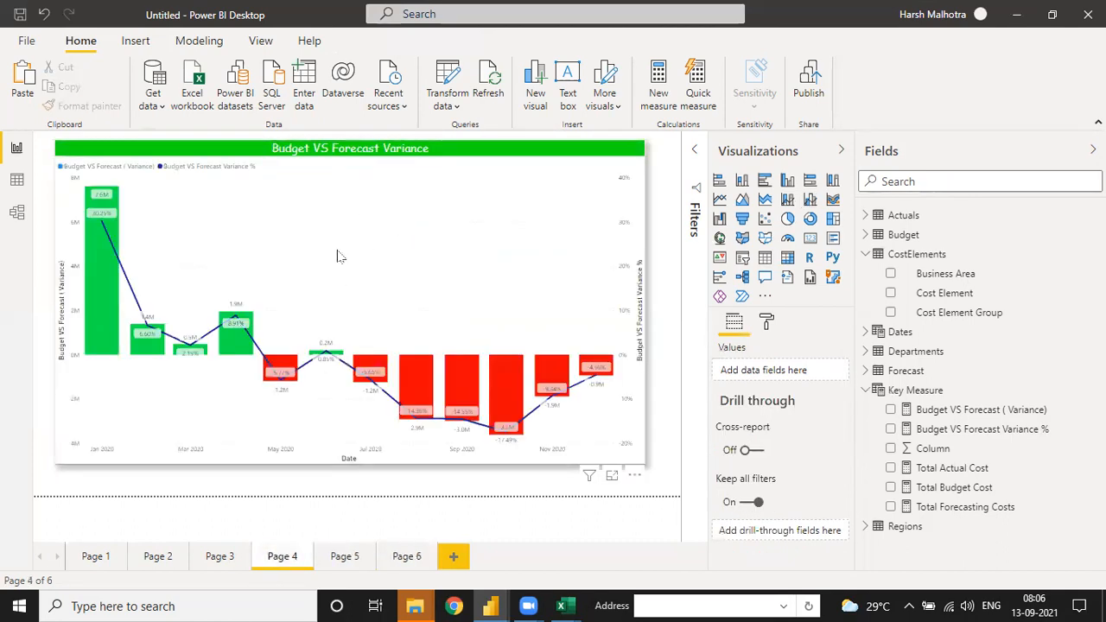
{"action": "left_click", "coordinate": [24, 83]}
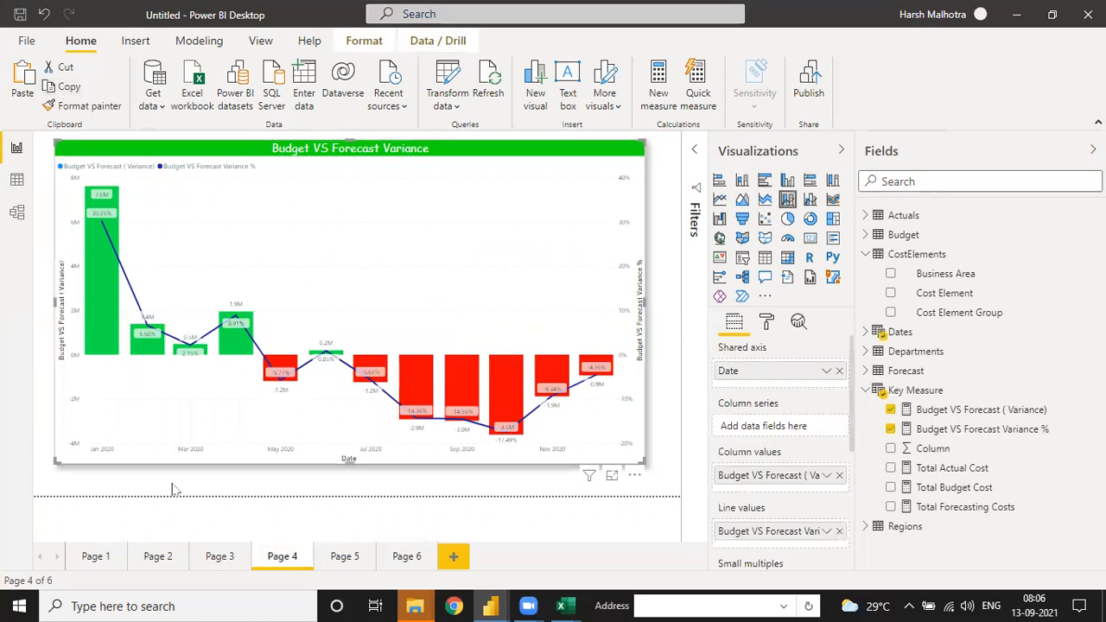
{"action": "left_click", "coordinate": [399, 560]}
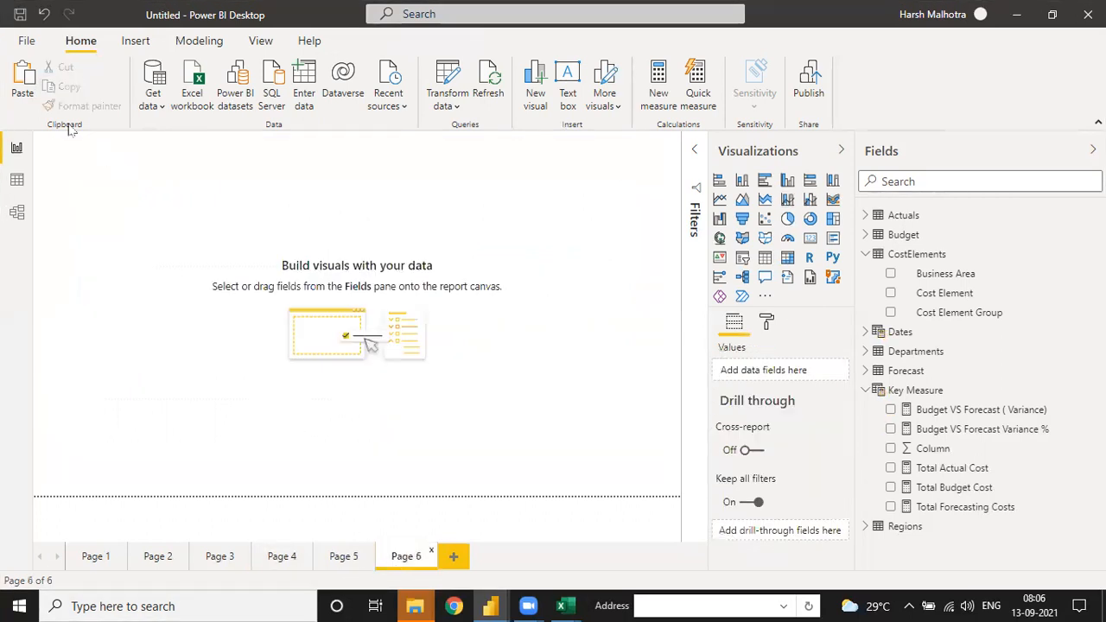
{"action": "left_click", "coordinate": [24, 83]}
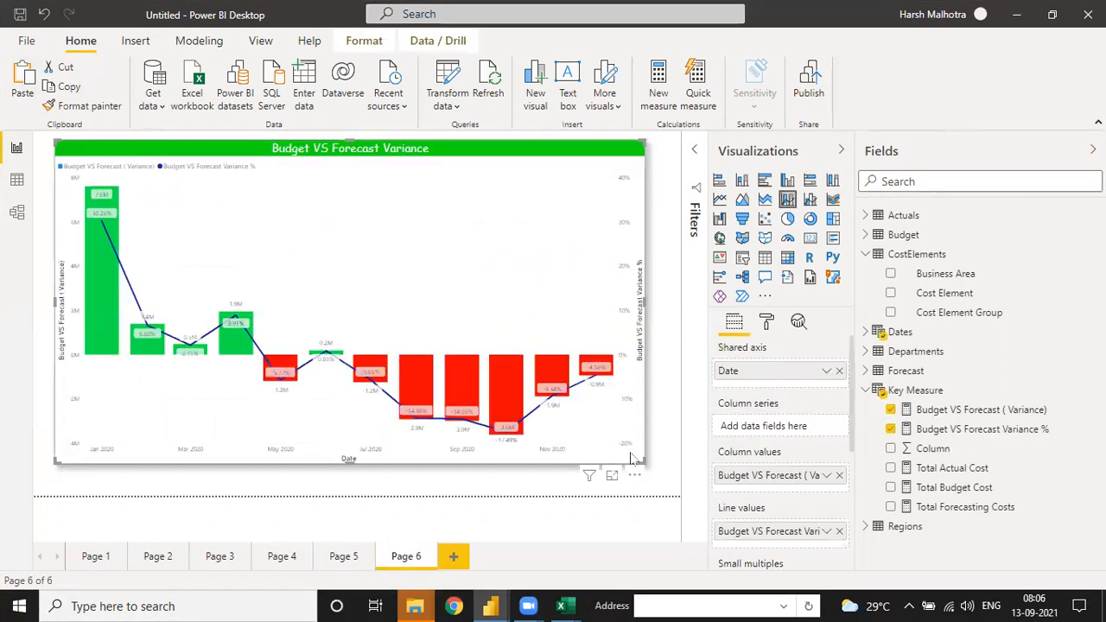
Step: Try IT Department in place of Date on the Page 6 chart's shared axis and settle on IT Area instead
{"action": "left_click", "coordinate": [839, 371]}
{"action": "left_click", "coordinate": [867, 352]}
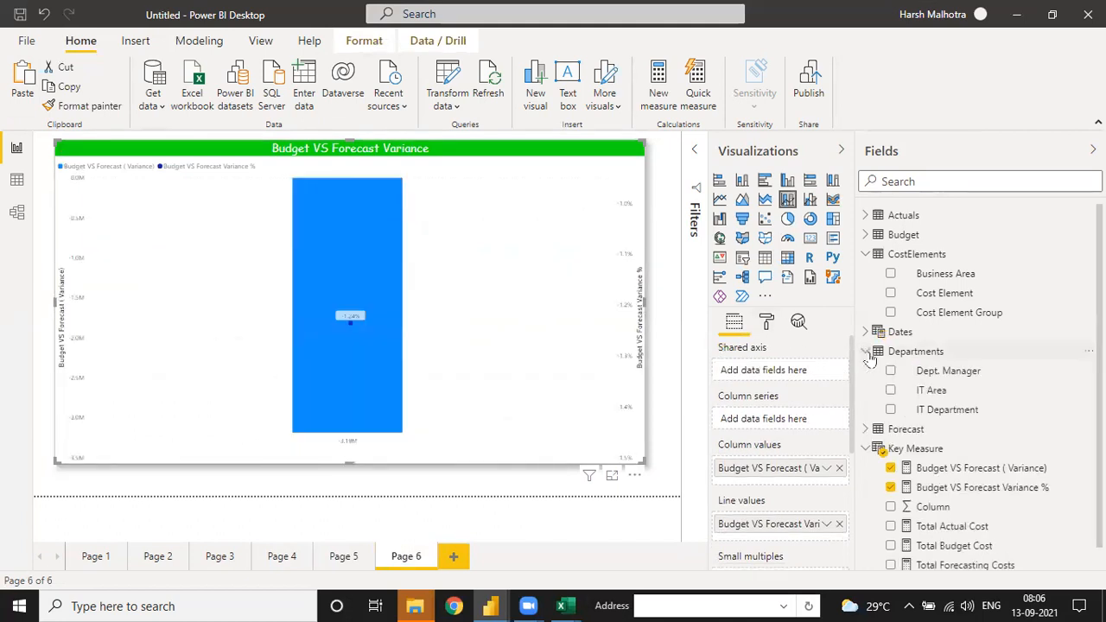
{"action": "left_click_drag", "start_coordinate": [951, 411], "coordinate": [787, 370]}
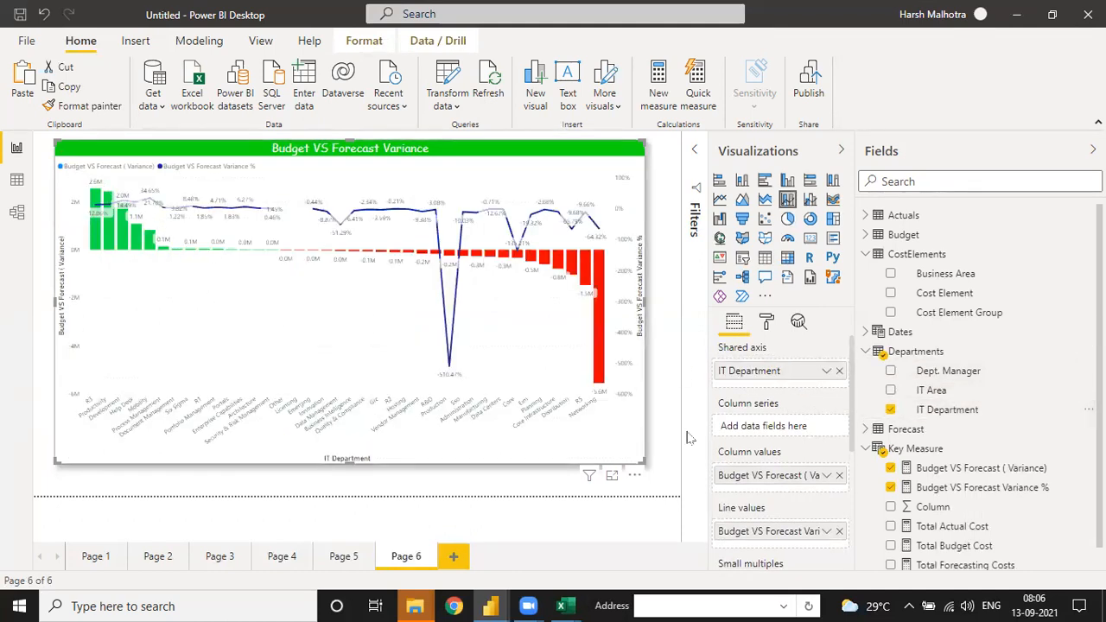
{"action": "left_click", "coordinate": [838, 371]}
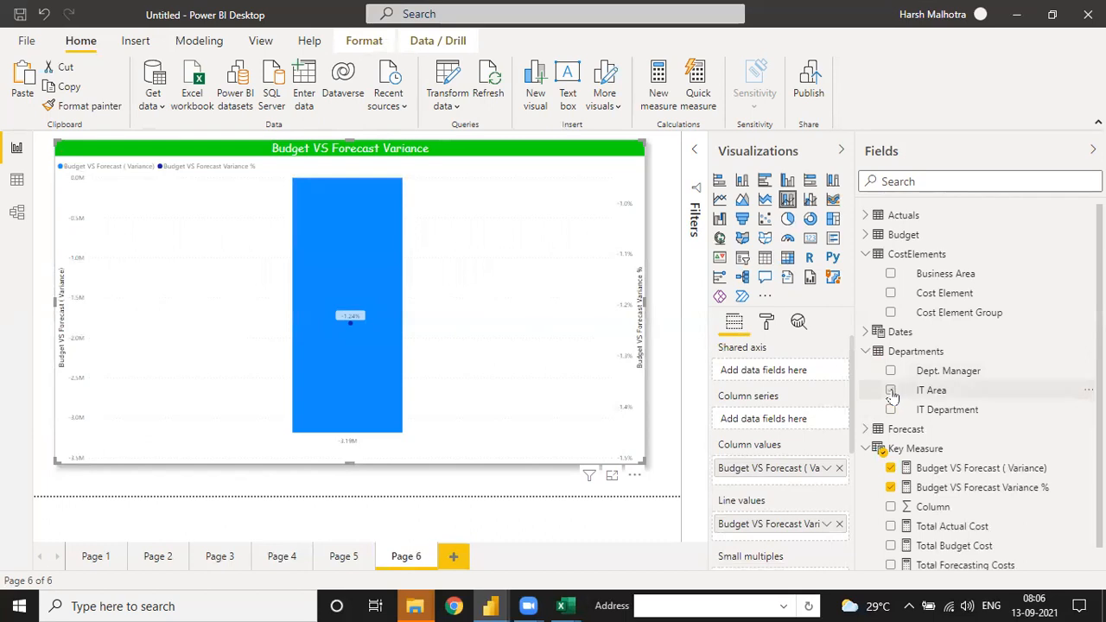
{"action": "left_click", "coordinate": [892, 391]}
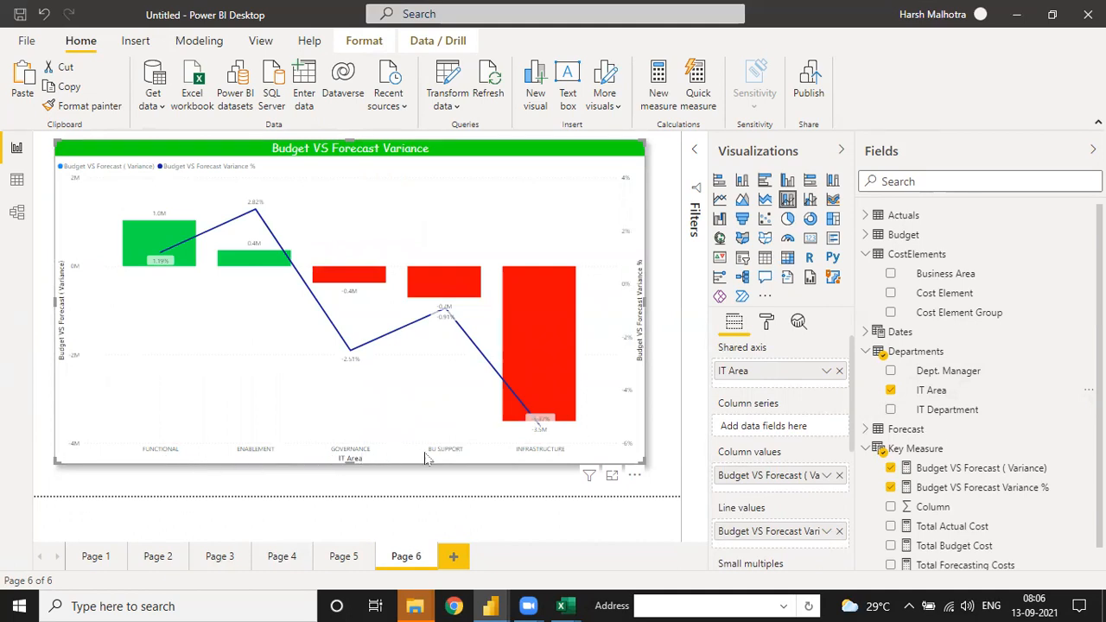
Step: Set the text size of the Page 6 chart's X axis labels to 11 pt
{"action": "left_click", "coordinate": [766, 321]}
{"action": "left_click", "coordinate": [837, 444]}
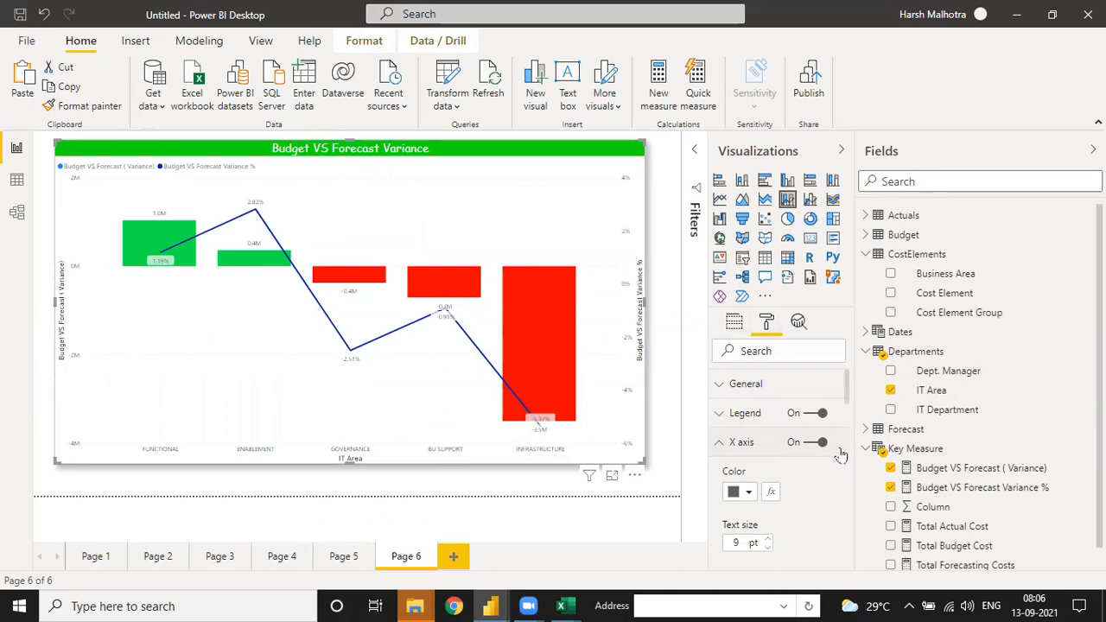
{"action": "scroll", "coordinate": [851, 407], "scroll_direction": "down", "scroll_amount": 1}
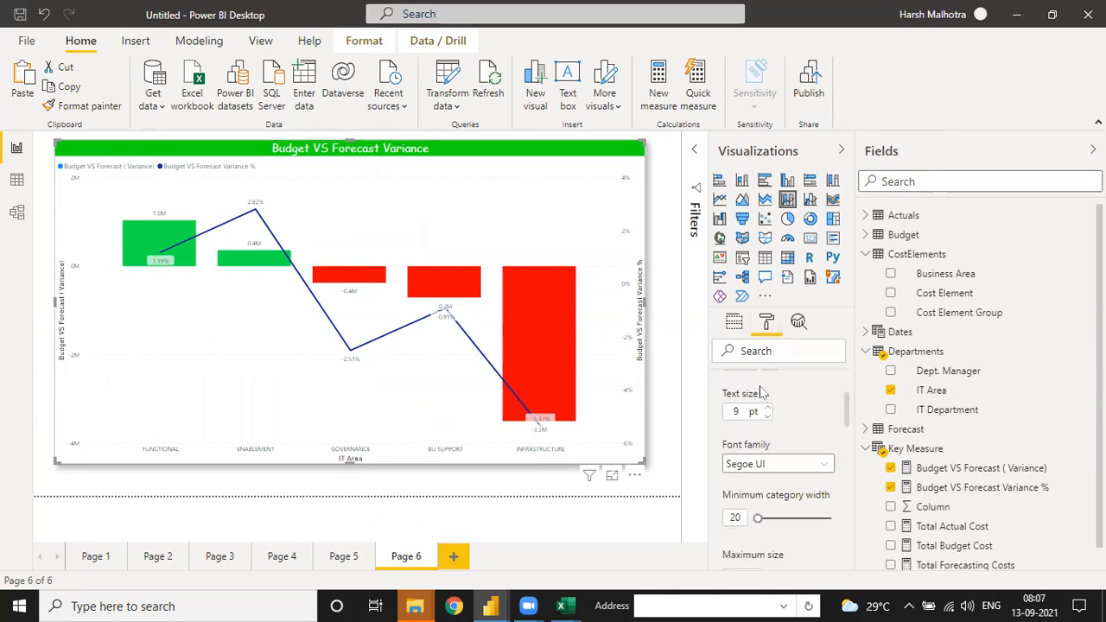
{"action": "double_click", "coordinate": [767, 408]}
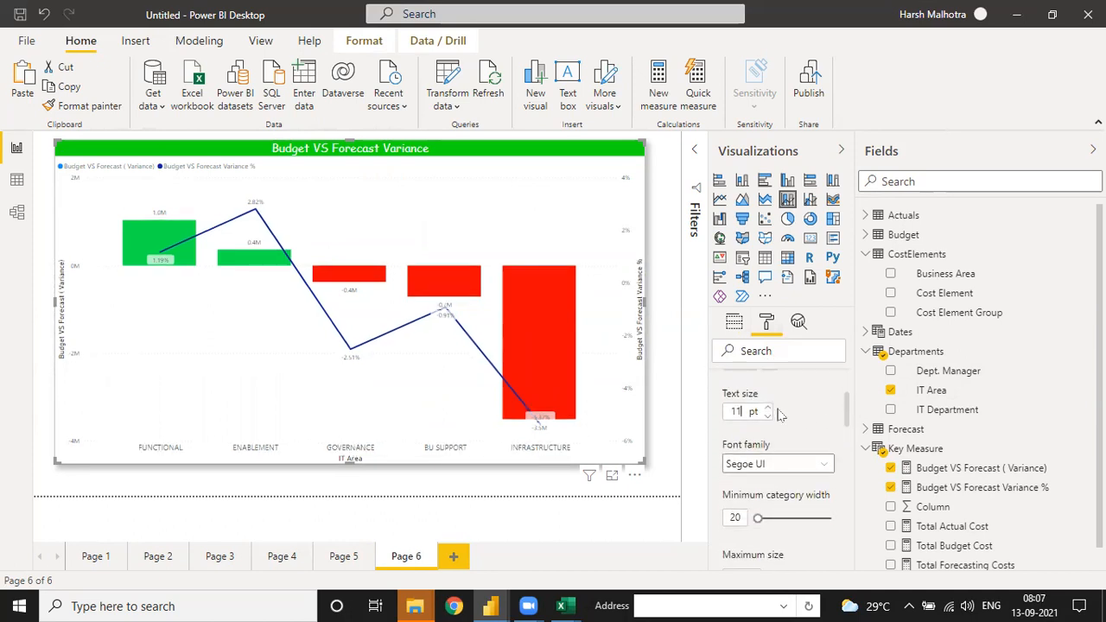
Step: Set the color of the Page 6 chart's X axis labels to black
{"action": "scroll", "coordinate": [850, 408], "scroll_direction": "up", "scroll_amount": 2}
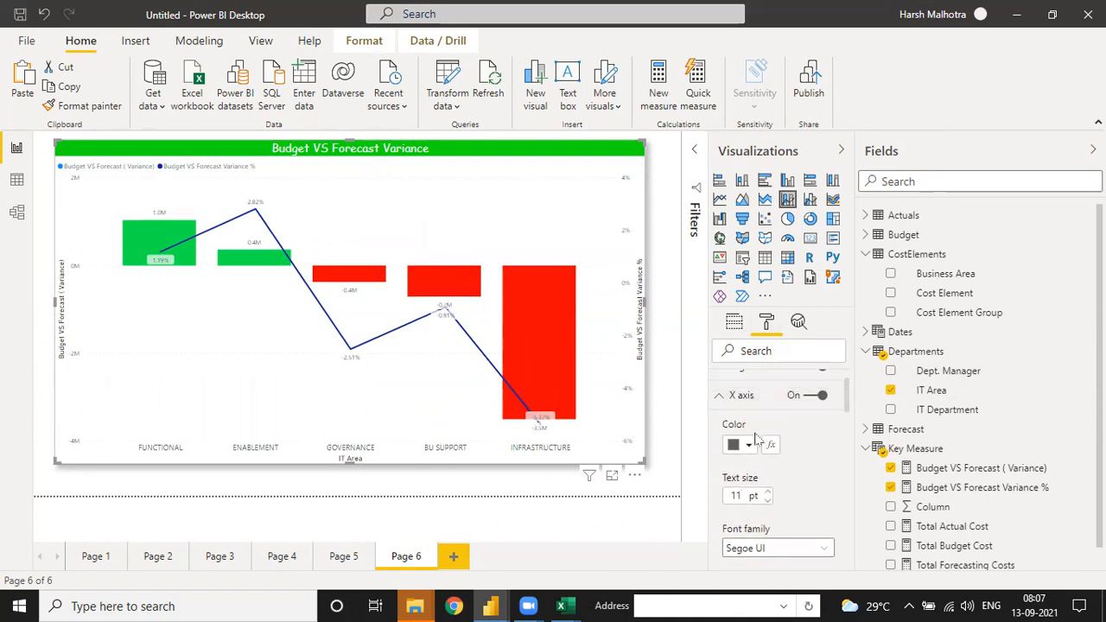
{"action": "left_click", "coordinate": [742, 444]}
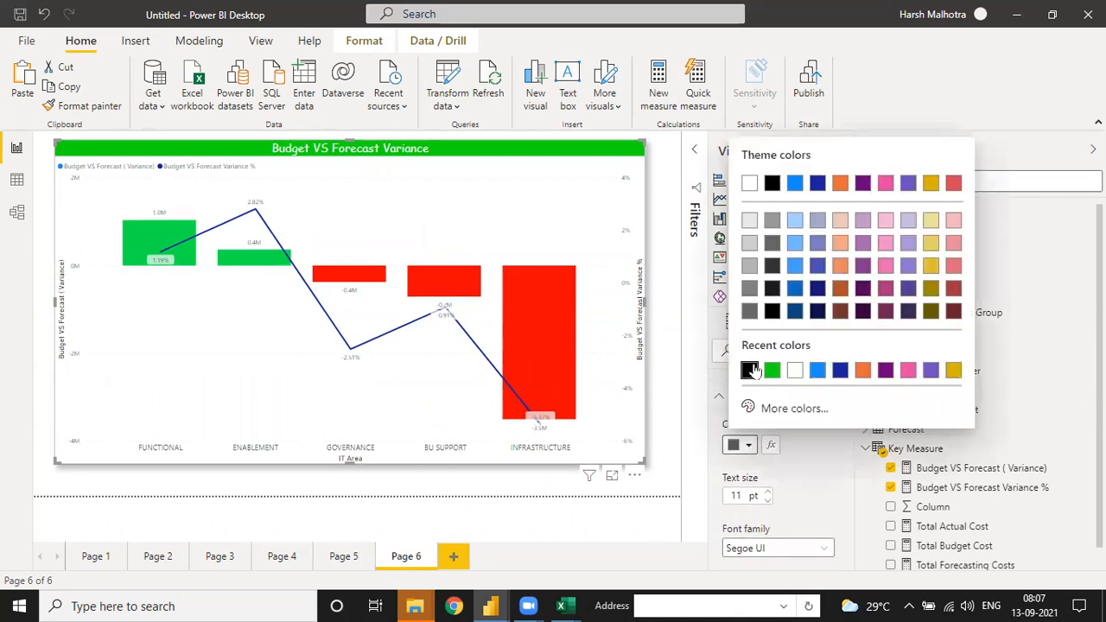
{"action": "left_click", "coordinate": [750, 370]}
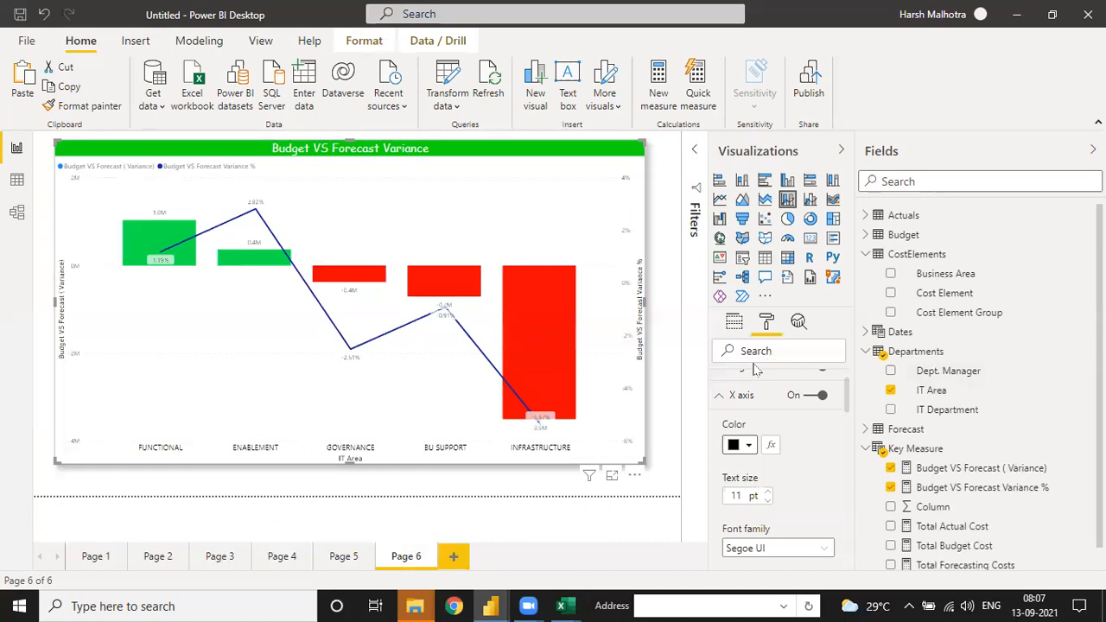
{"action": "left_click_drag", "start_coordinate": [850, 409], "coordinate": [836, 547]}
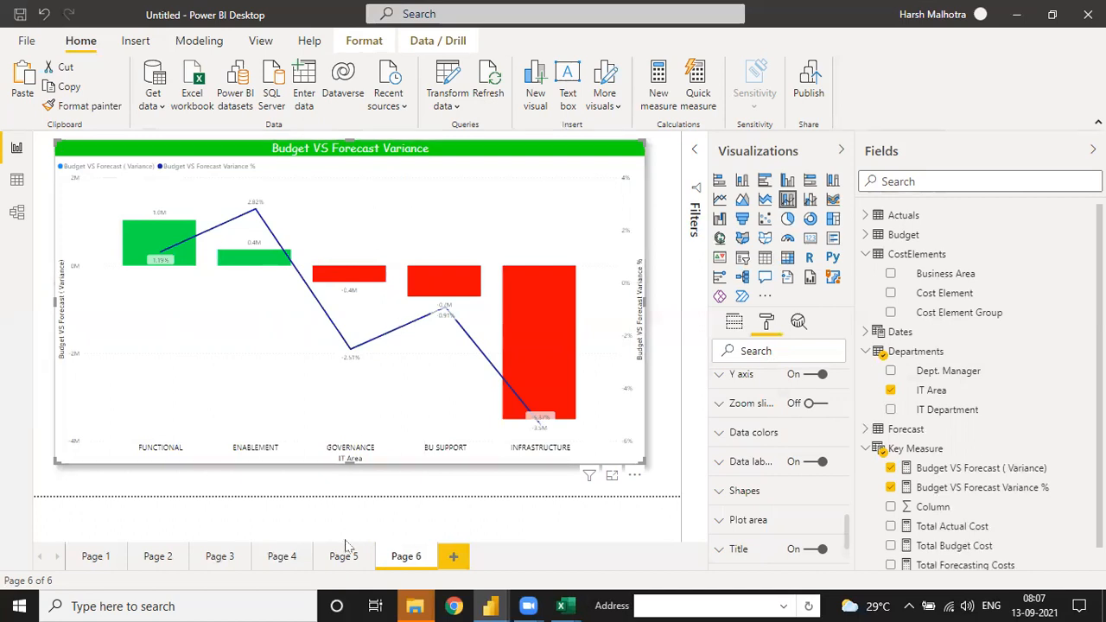
Step: Go back through the earlier report pages to Page 1 and save the report as "IT Sector Working - File" in the Project-3 folder
{"action": "left_click", "coordinate": [294, 567]}
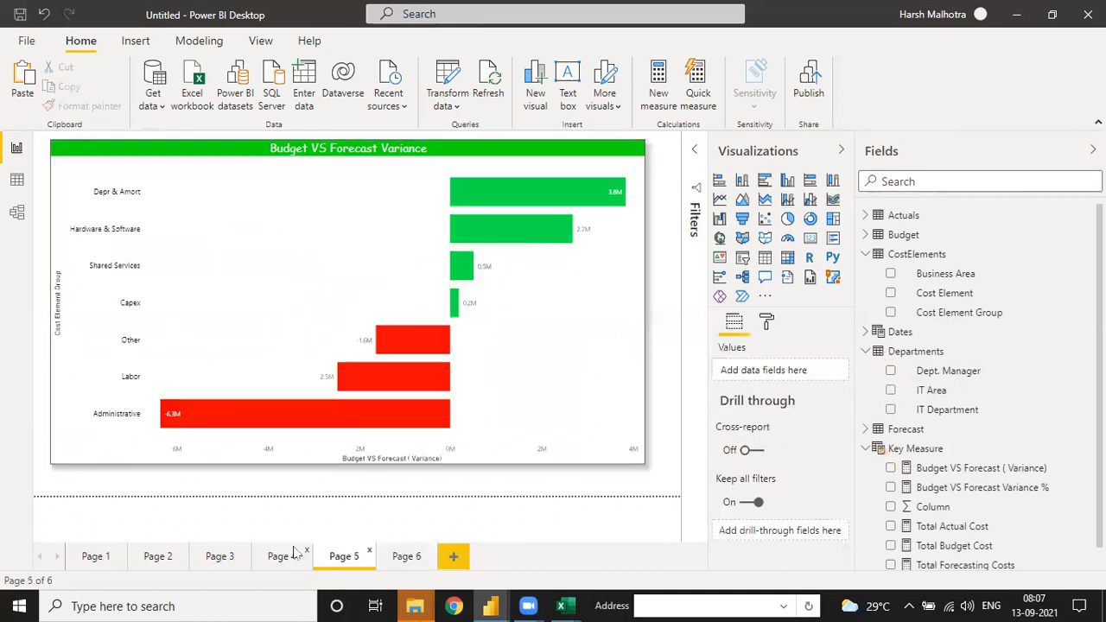
{"action": "left_click", "coordinate": [223, 558]}
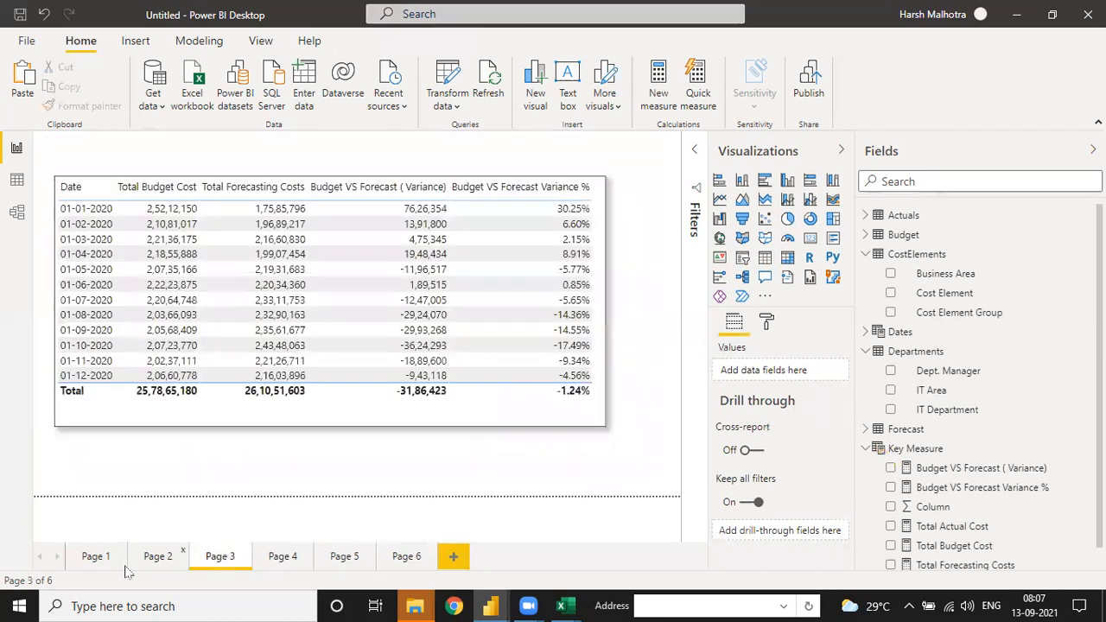
{"action": "left_click", "coordinate": [127, 567]}
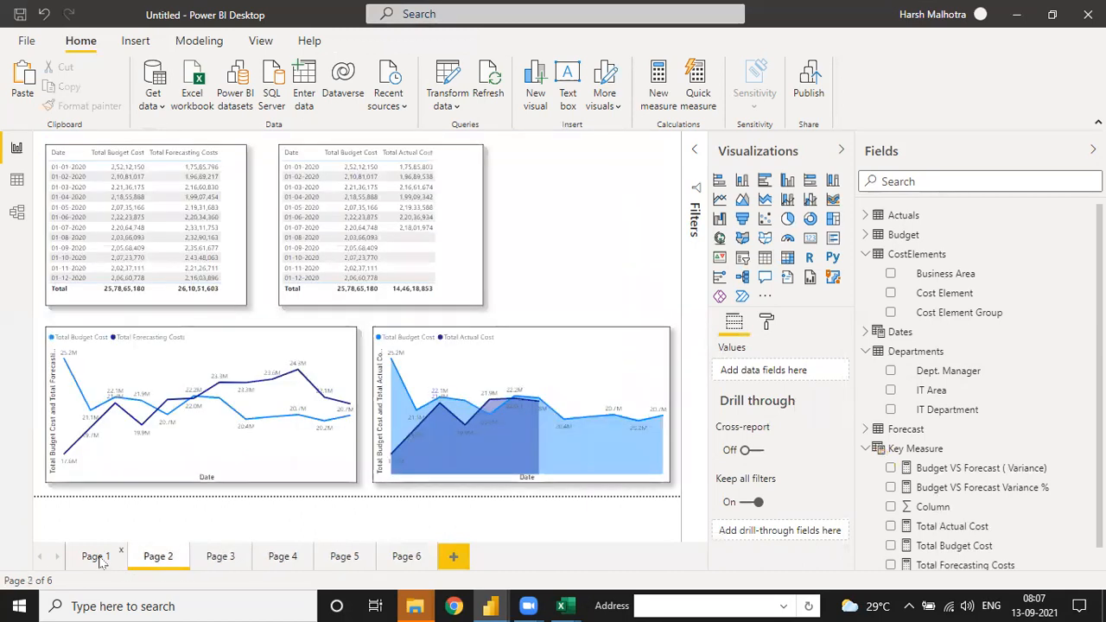
{"action": "left_click", "coordinate": [96, 560]}
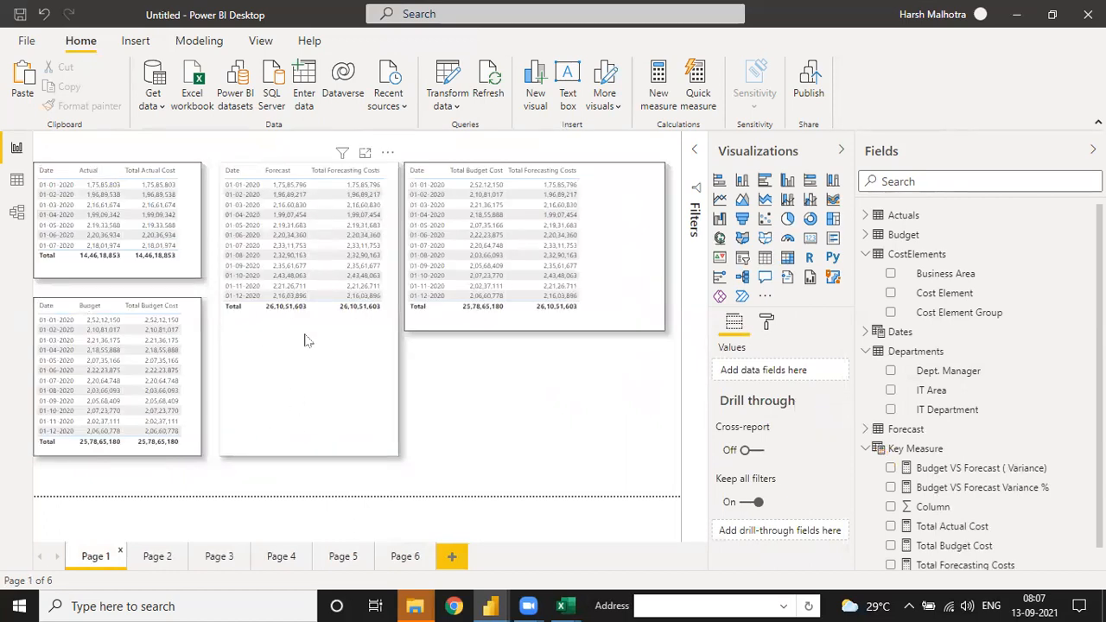
{"action": "left_click", "coordinate": [34, 41]}
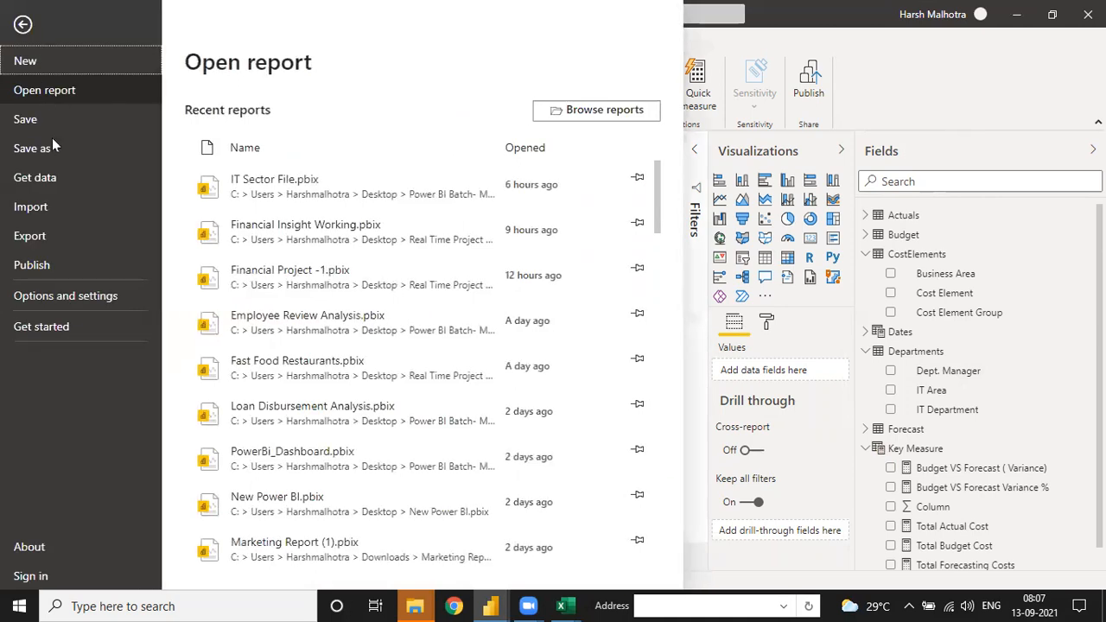
{"action": "left_click", "coordinate": [52, 148]}
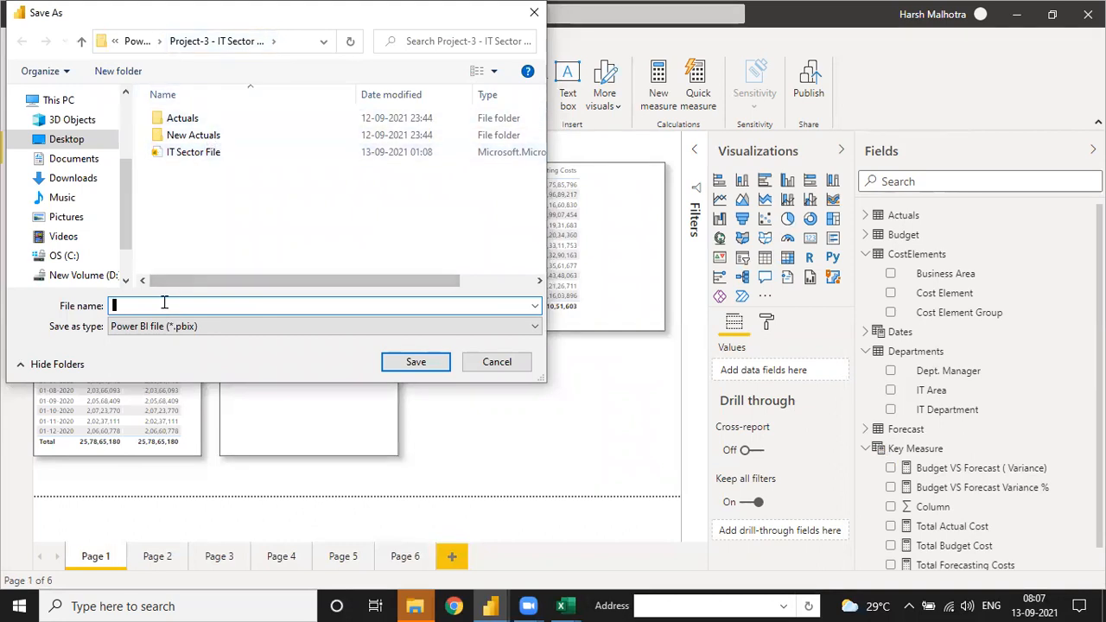
{"action": "type", "text": "IT Sec"}
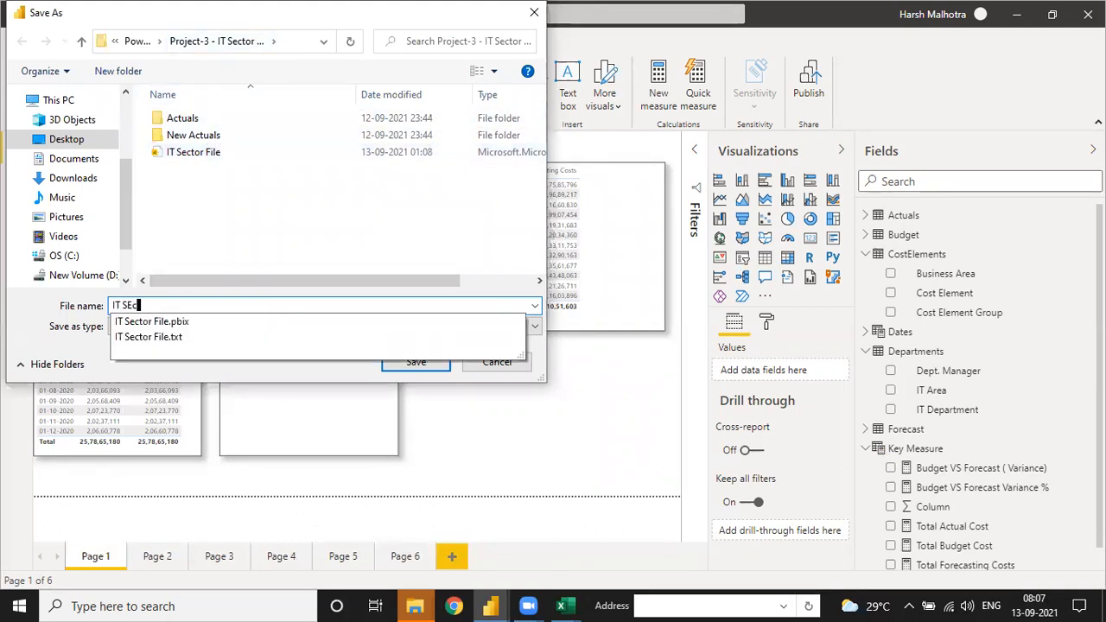
{"action": "type", "text": "tor Working - File"}
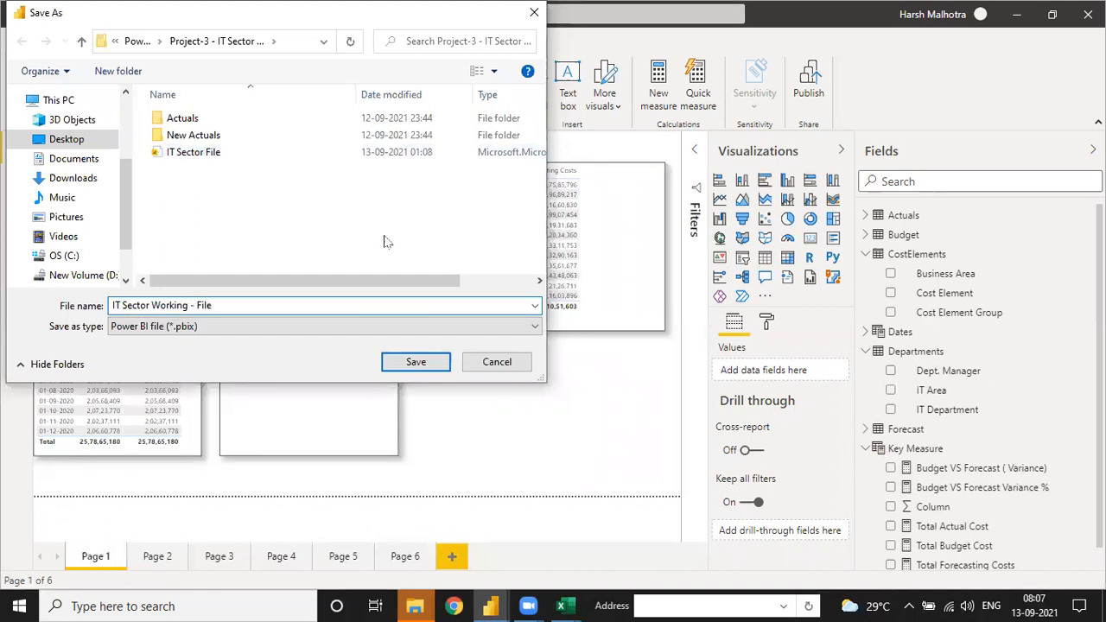
{"action": "left_click", "coordinate": [415, 362]}
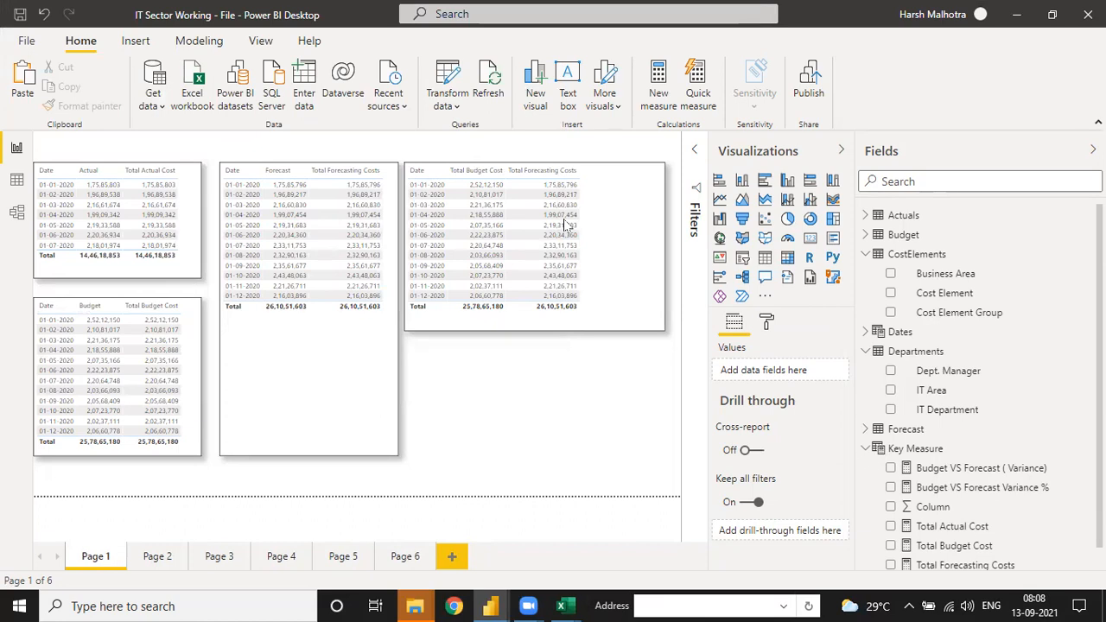
Step: Examine the data type and format options of the Dates table's Date column in the data view, and return to the report
{"action": "left_click", "coordinate": [890, 332]}
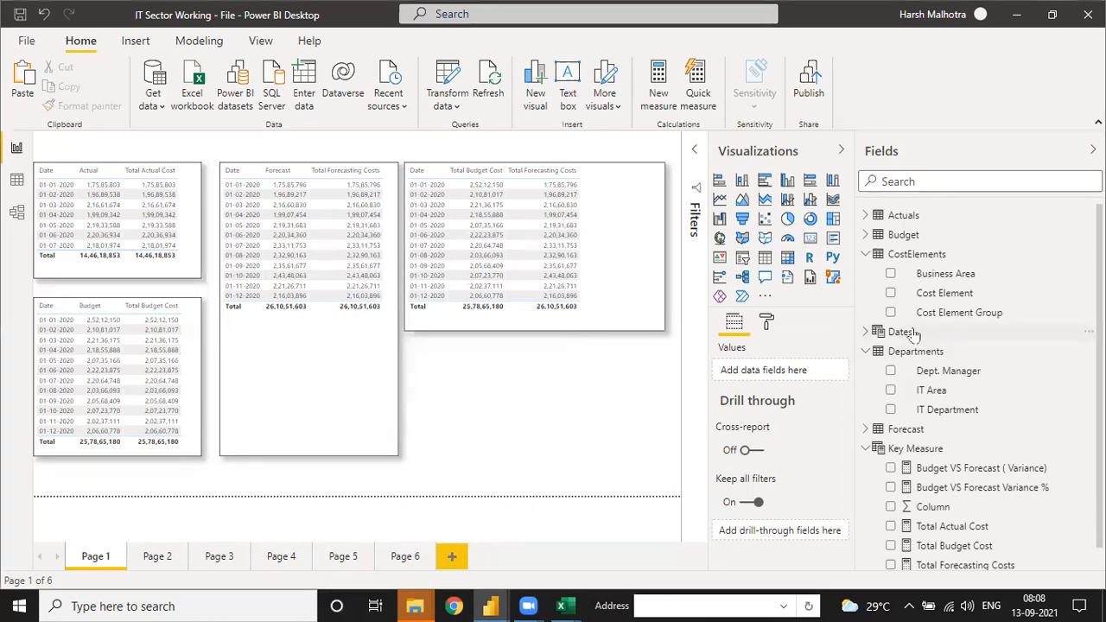
{"action": "left_click", "coordinate": [11, 183]}
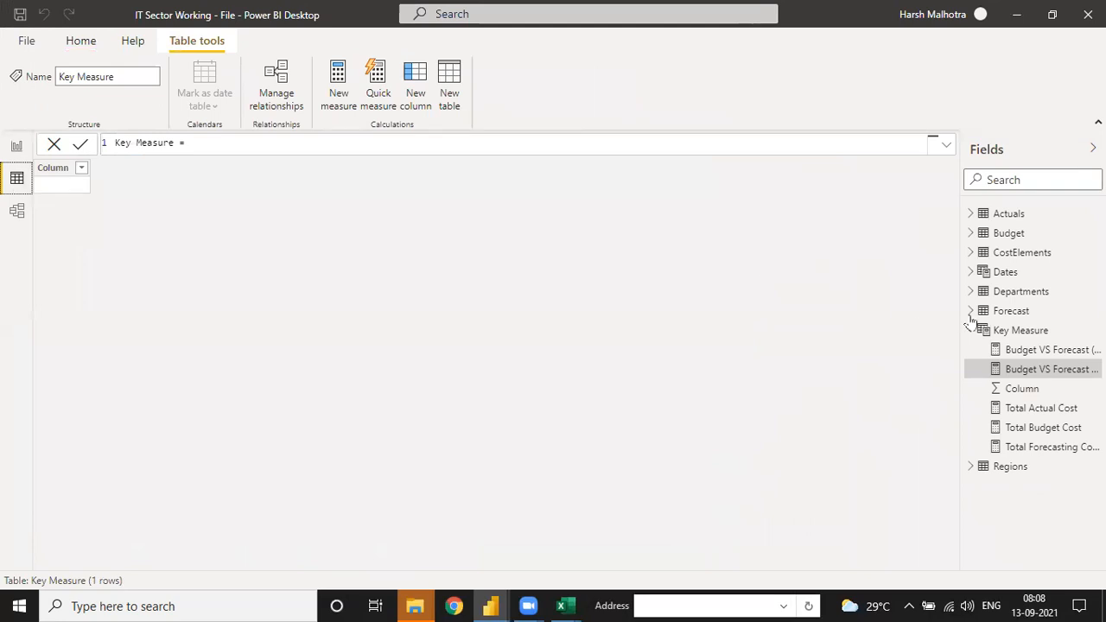
{"action": "left_click", "coordinate": [1007, 273]}
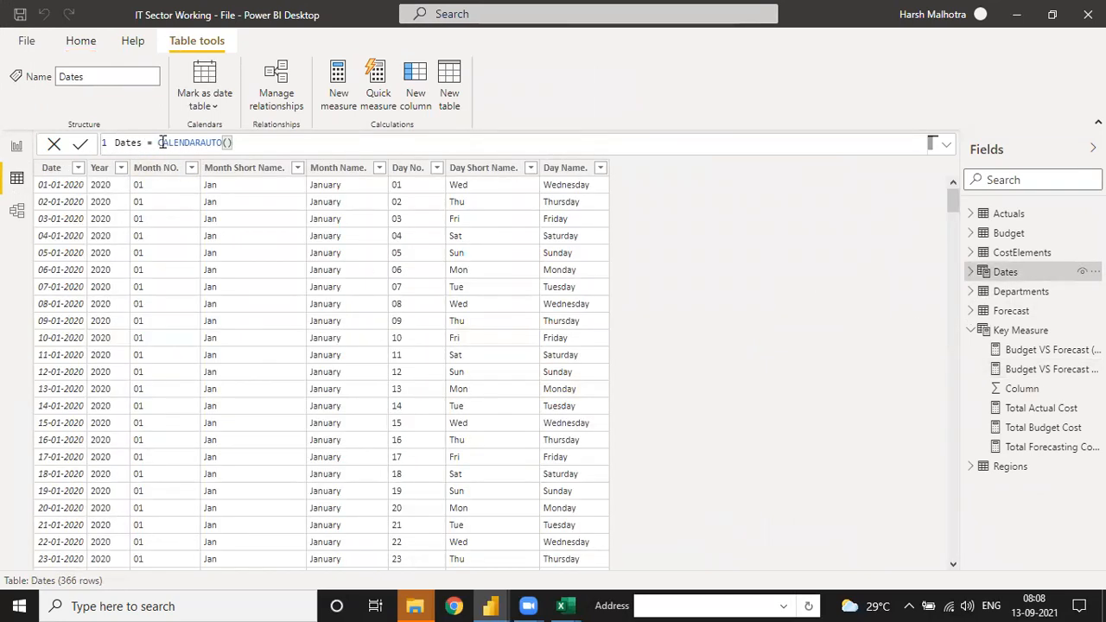
{"action": "left_click", "coordinate": [53, 169]}
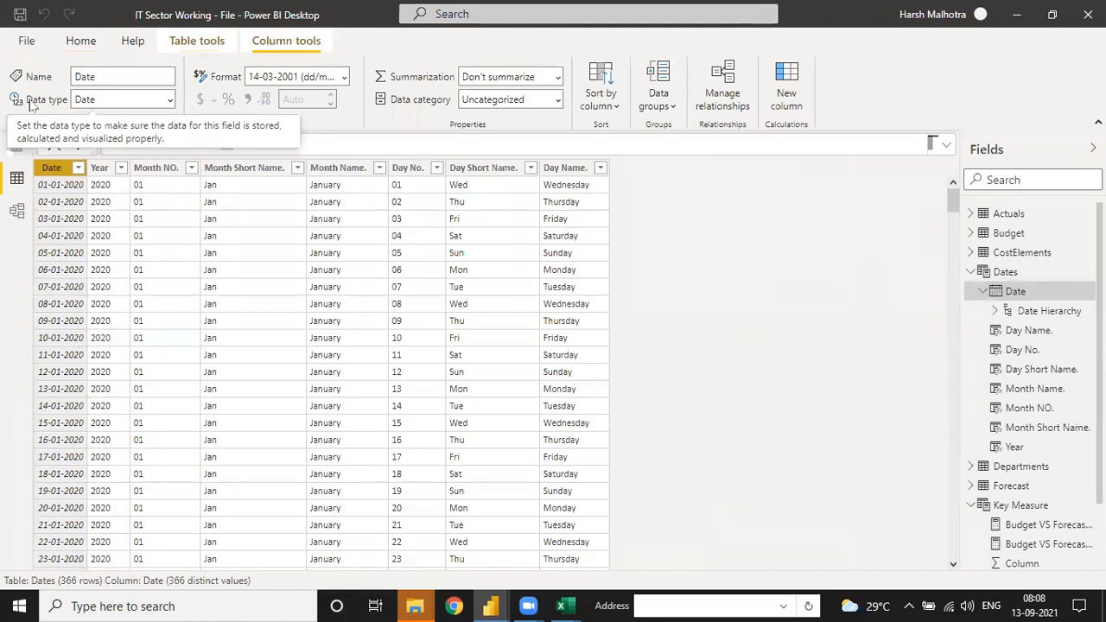
{"action": "left_click", "coordinate": [169, 101]}
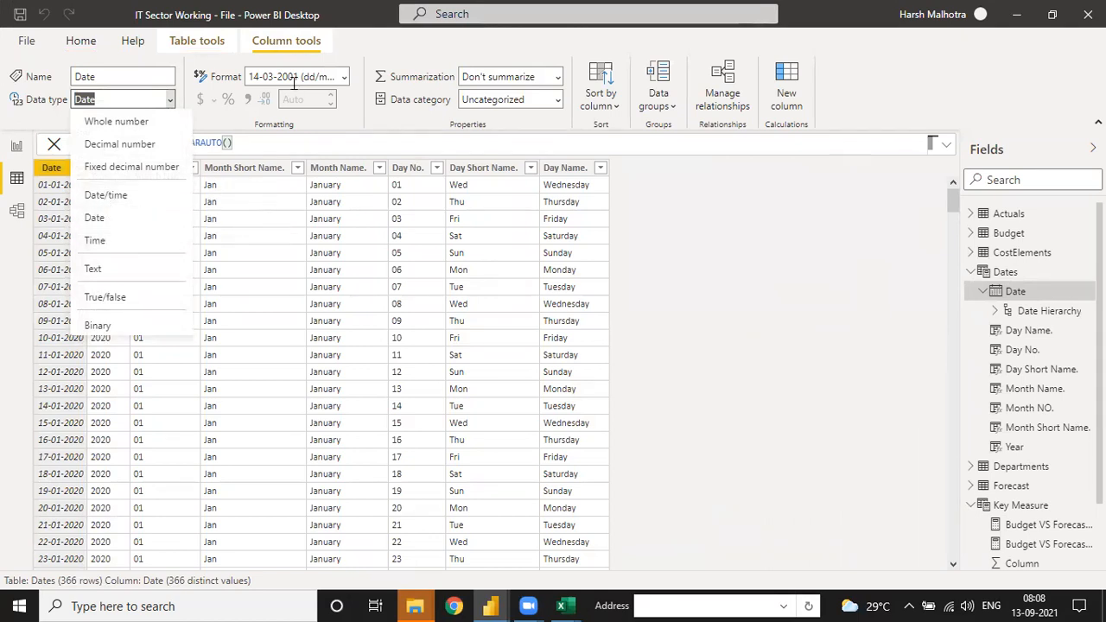
{"action": "left_click", "coordinate": [344, 79]}
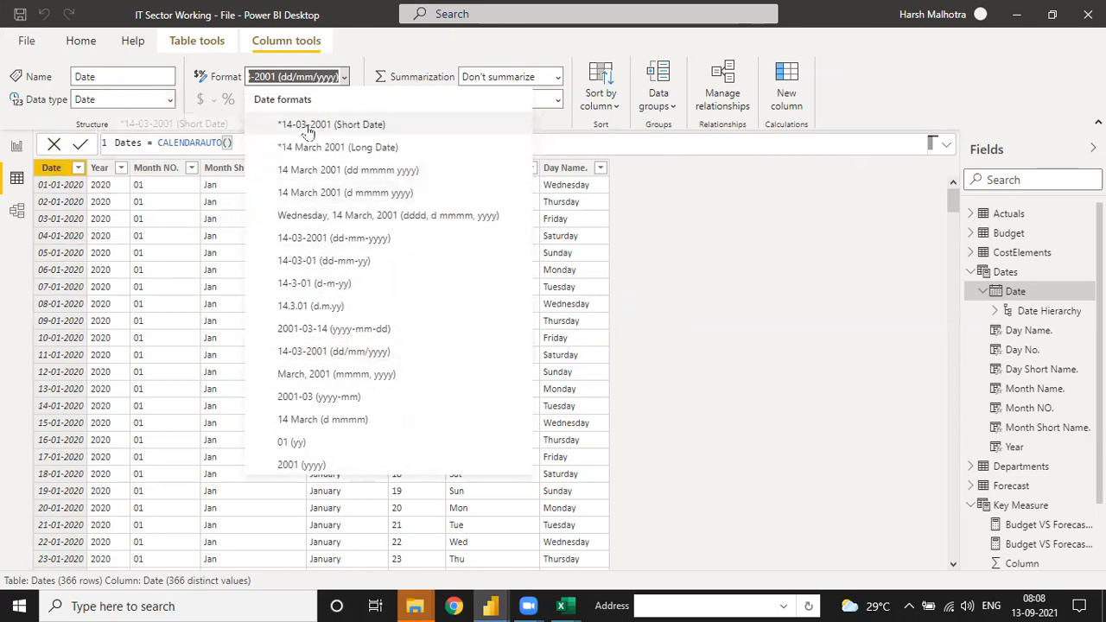
{"action": "left_click", "coordinate": [710, 228]}
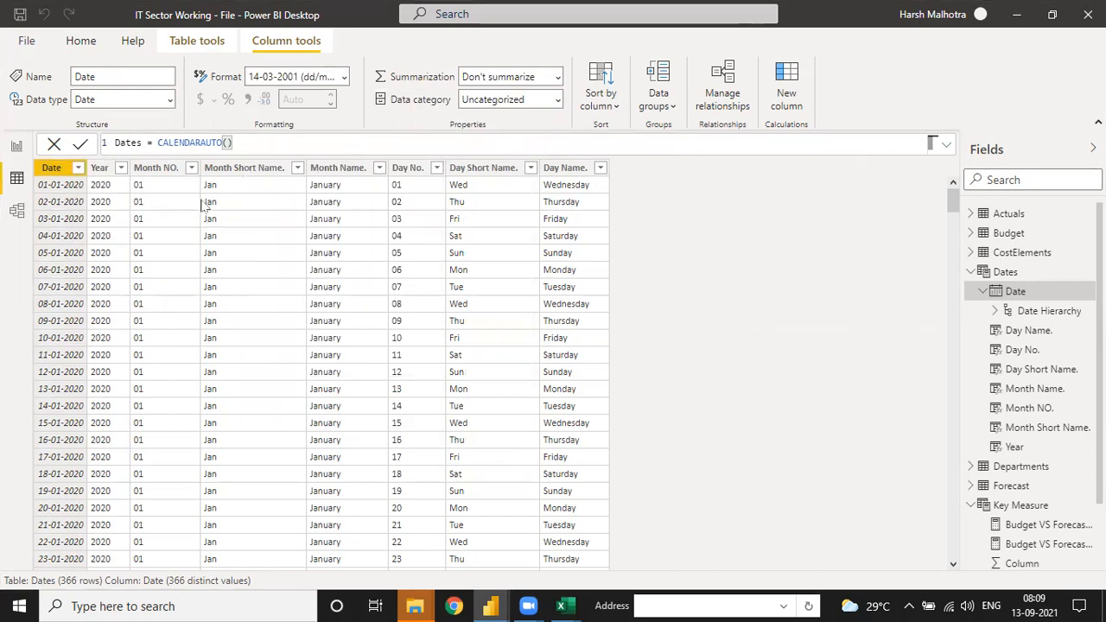
{"action": "left_click", "coordinate": [17, 145]}
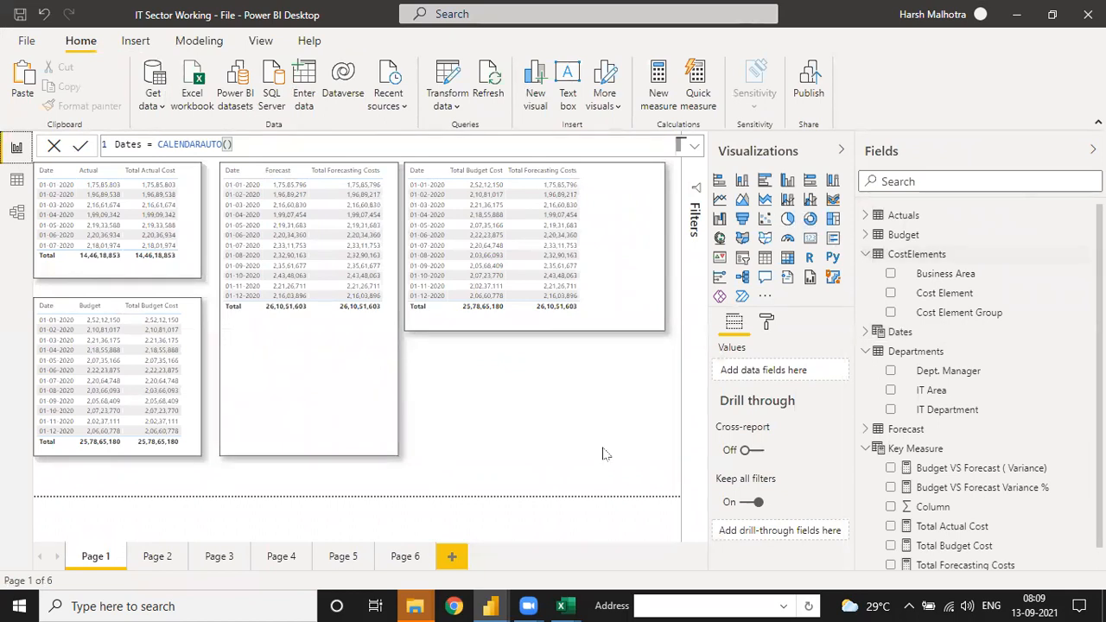
Step: Check the Budget table's Country field from Page 6, add a new Page 7 and insert an enlarged map visual on it
{"action": "left_click", "coordinate": [424, 557]}
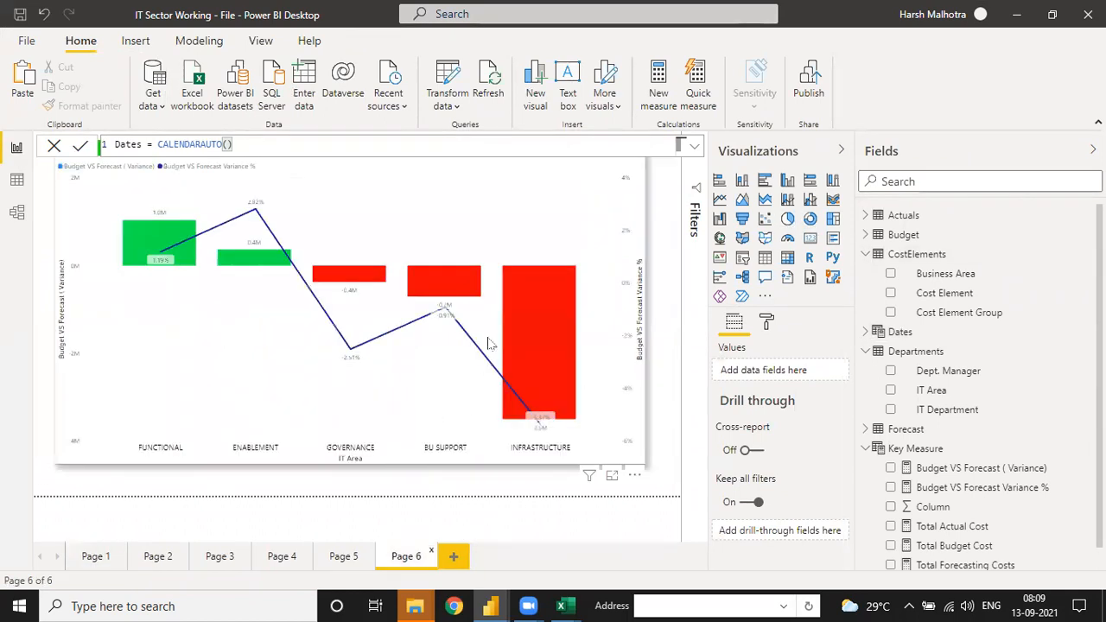
{"action": "left_click", "coordinate": [866, 234]}
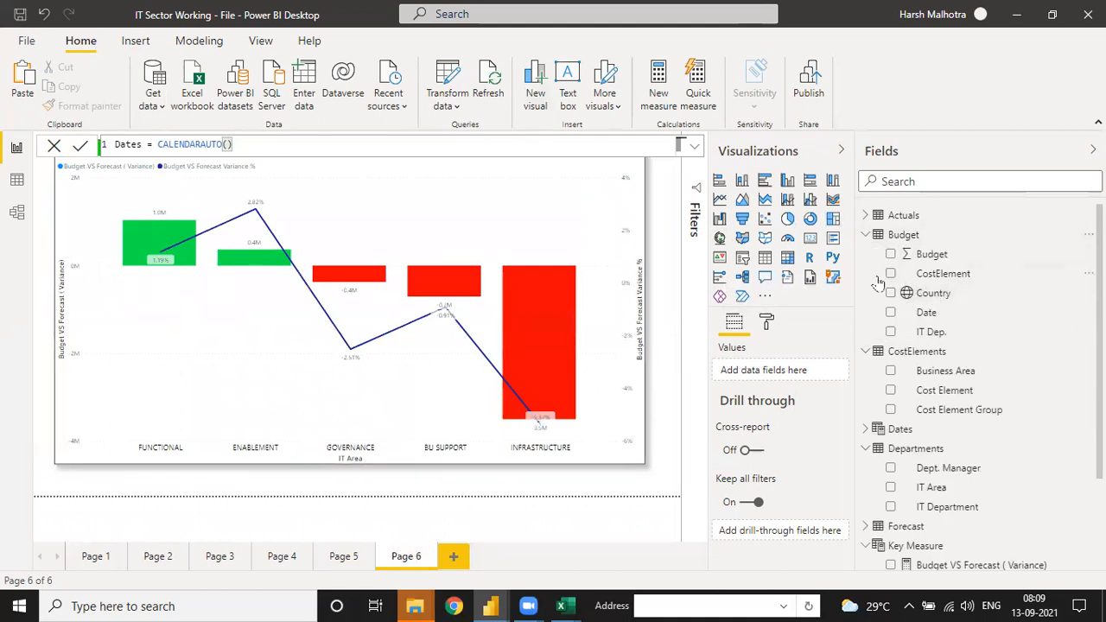
{"action": "left_click", "coordinate": [948, 300]}
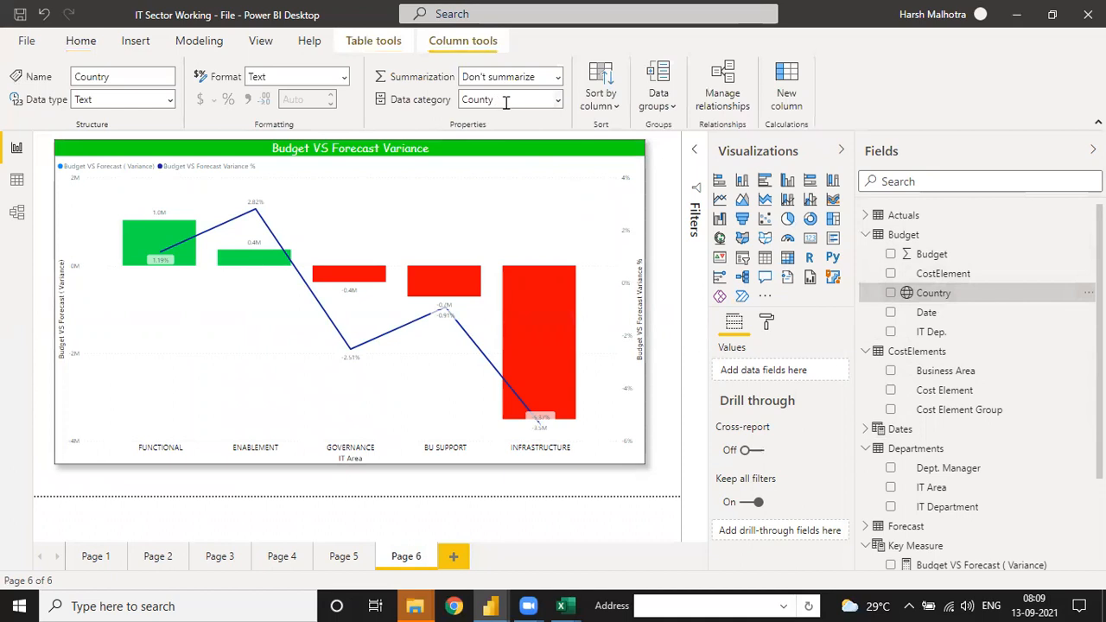
{"action": "left_click", "coordinate": [453, 557]}
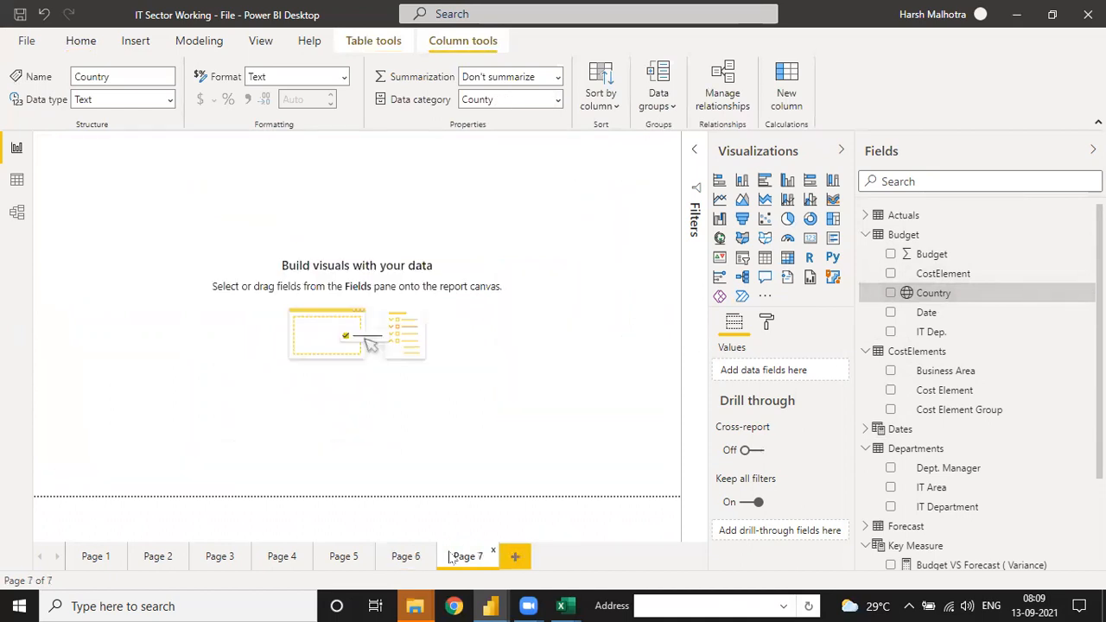
{"action": "left_click", "coordinate": [720, 238]}
{"action": "left_click_drag", "start_coordinate": [137, 214], "coordinate": [141, 246]}
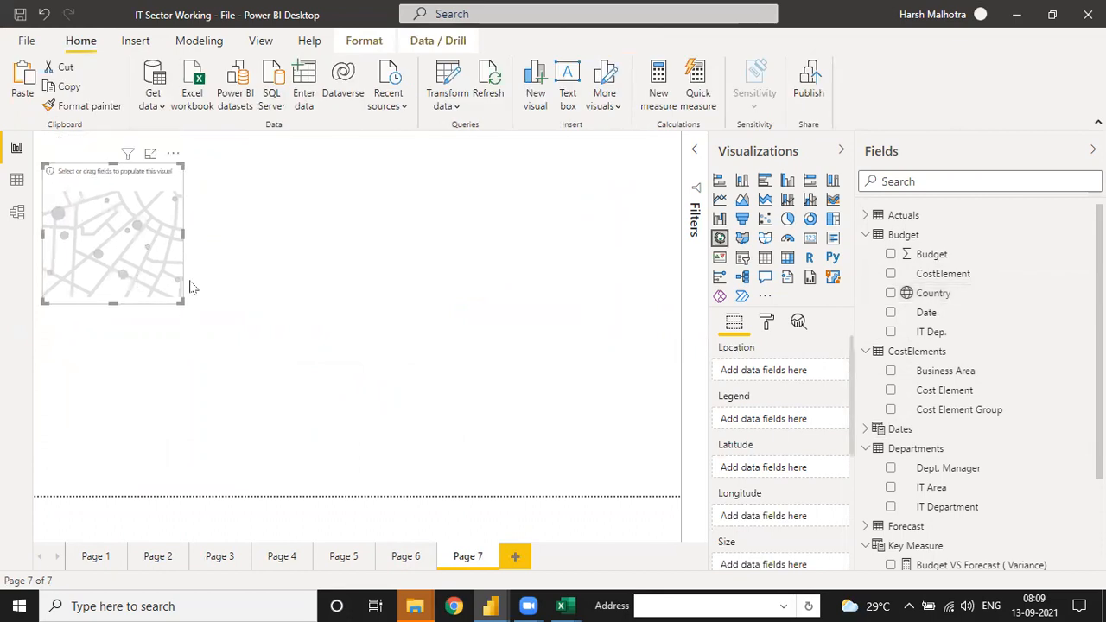
{"action": "left_click_drag", "start_coordinate": [180, 301], "coordinate": [494, 455]}
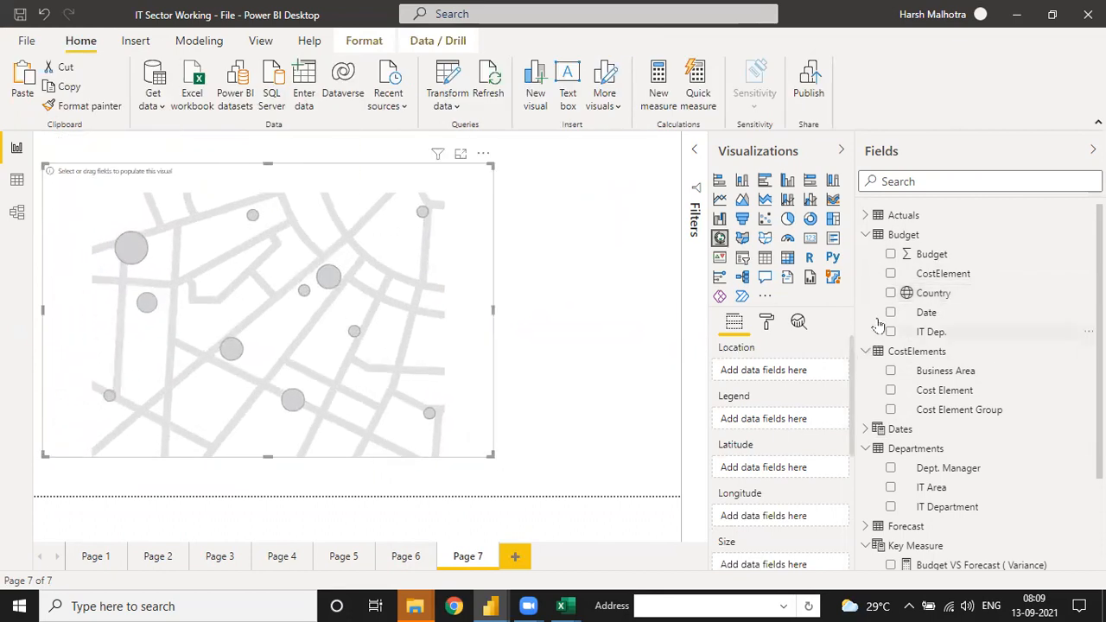
Step: Plot the Budget table's Country field as the map's location and stretch the map wider and taller across Page 7
{"action": "left_click", "coordinate": [890, 293]}
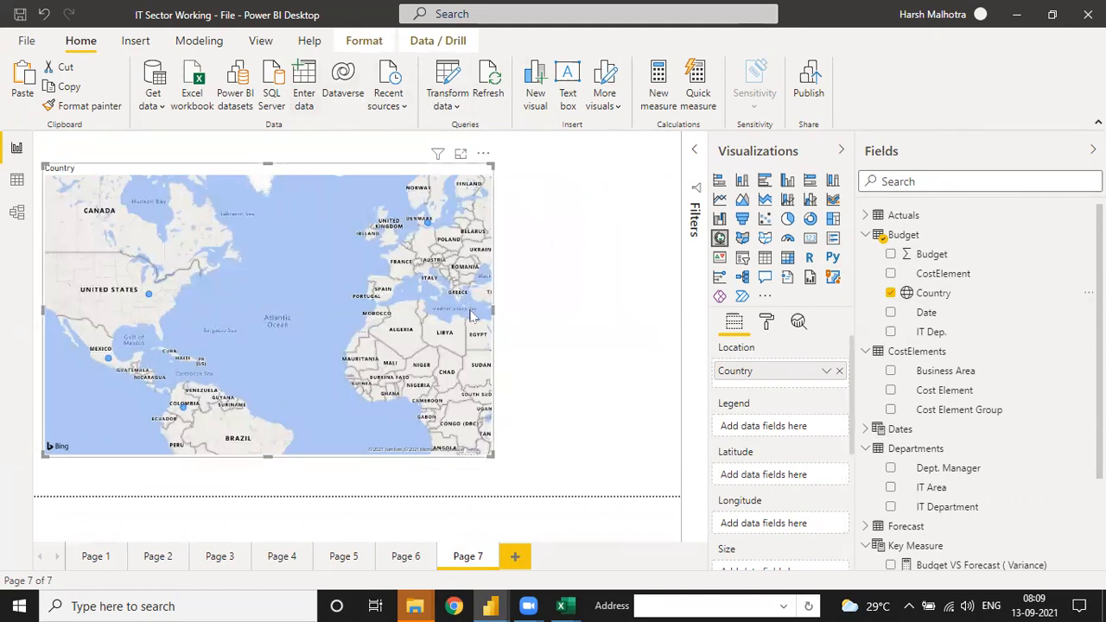
{"action": "left_click_drag", "start_coordinate": [495, 309], "coordinate": [622, 312]}
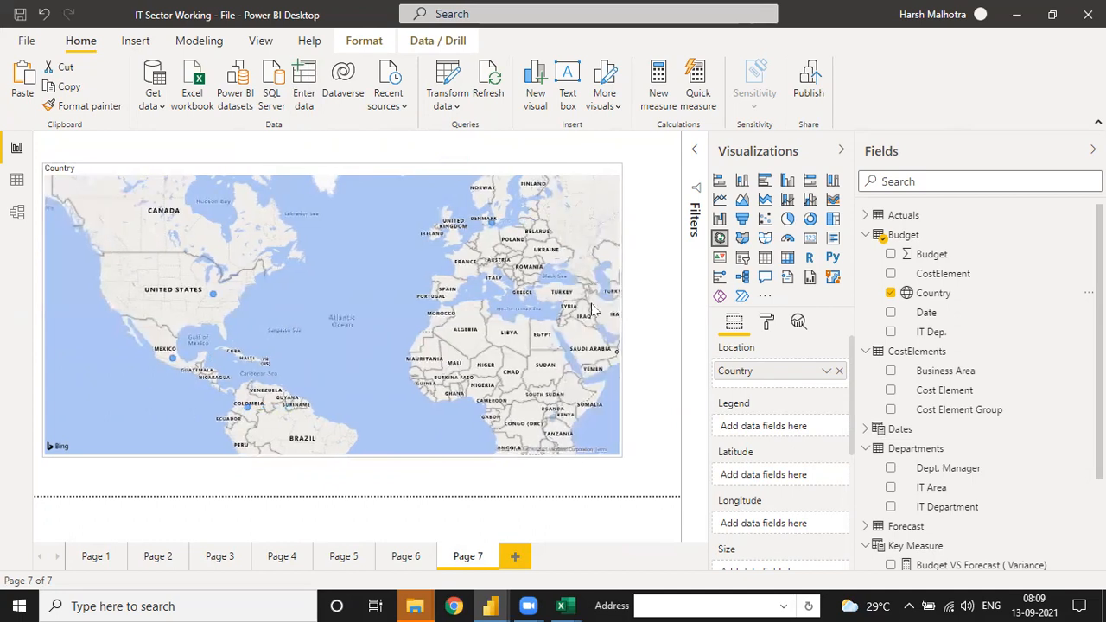
{"action": "left_click_drag", "start_coordinate": [332, 163], "coordinate": [334, 145]}
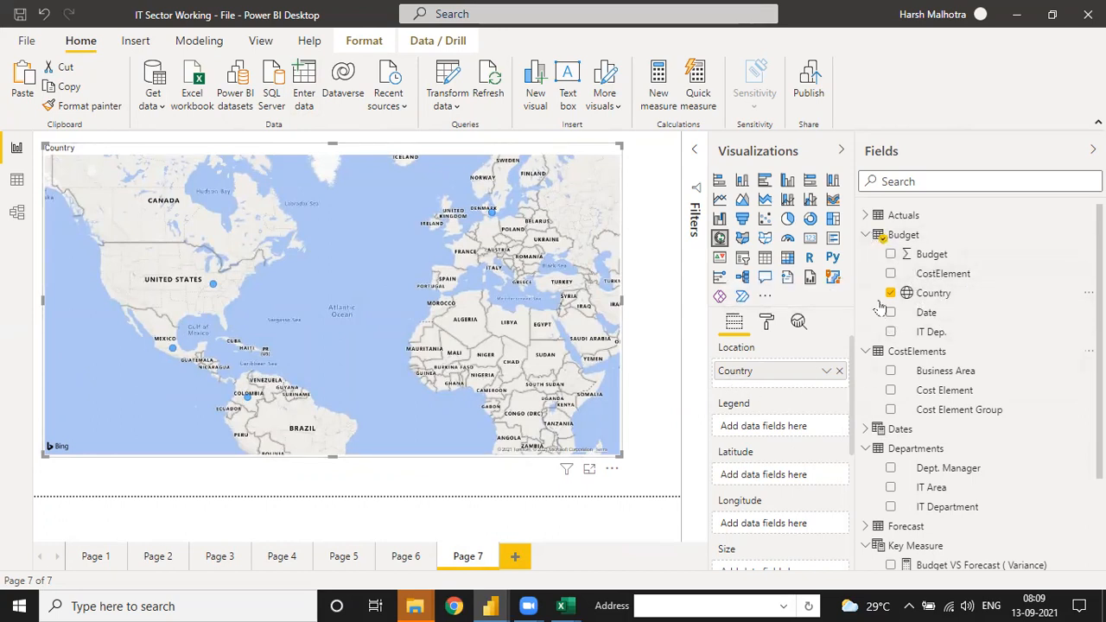
Step: Remove the misplaced Budget VS Forecast ( Variance) drill-through field and use that measure as the map's bubble size
{"action": "left_click", "coordinate": [867, 235]}
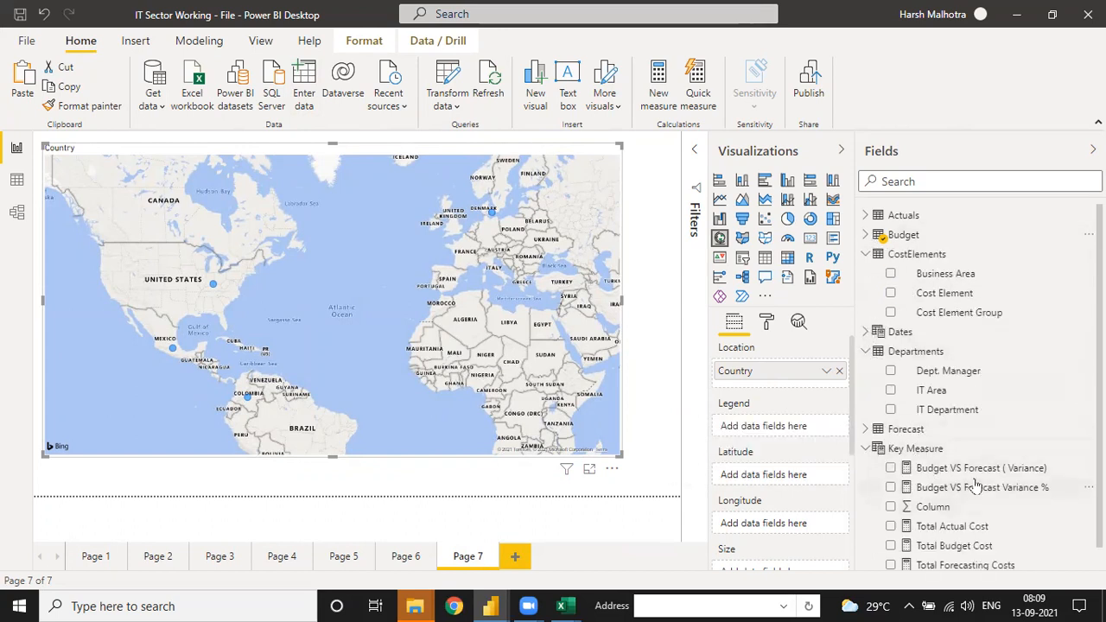
{"action": "left_click_drag", "start_coordinate": [987, 475], "coordinate": [811, 543]}
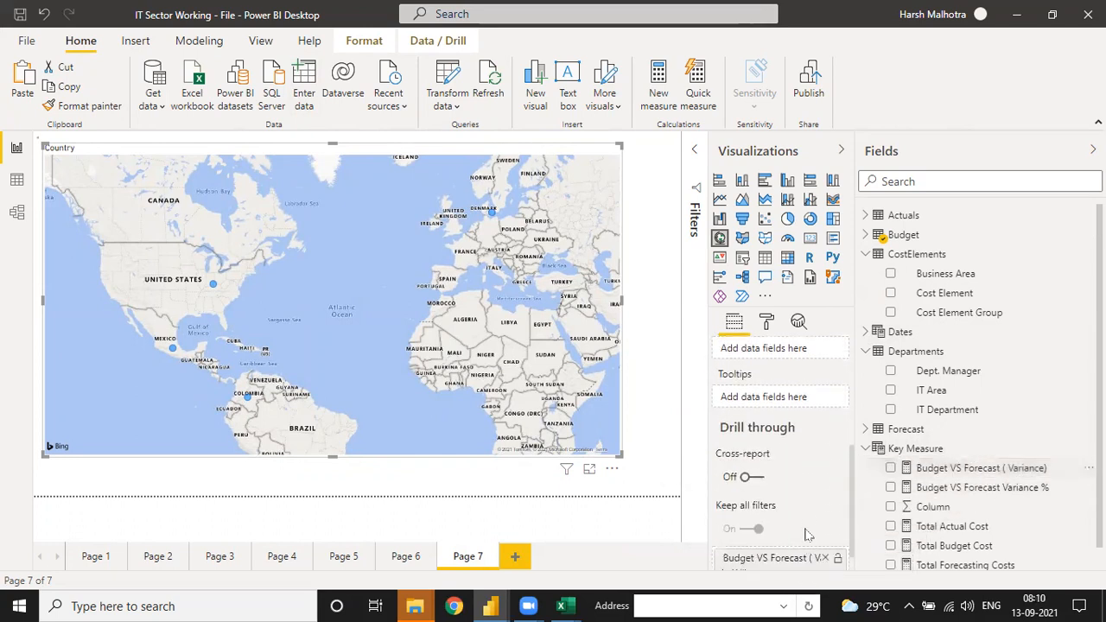
{"action": "left_click", "coordinate": [826, 558]}
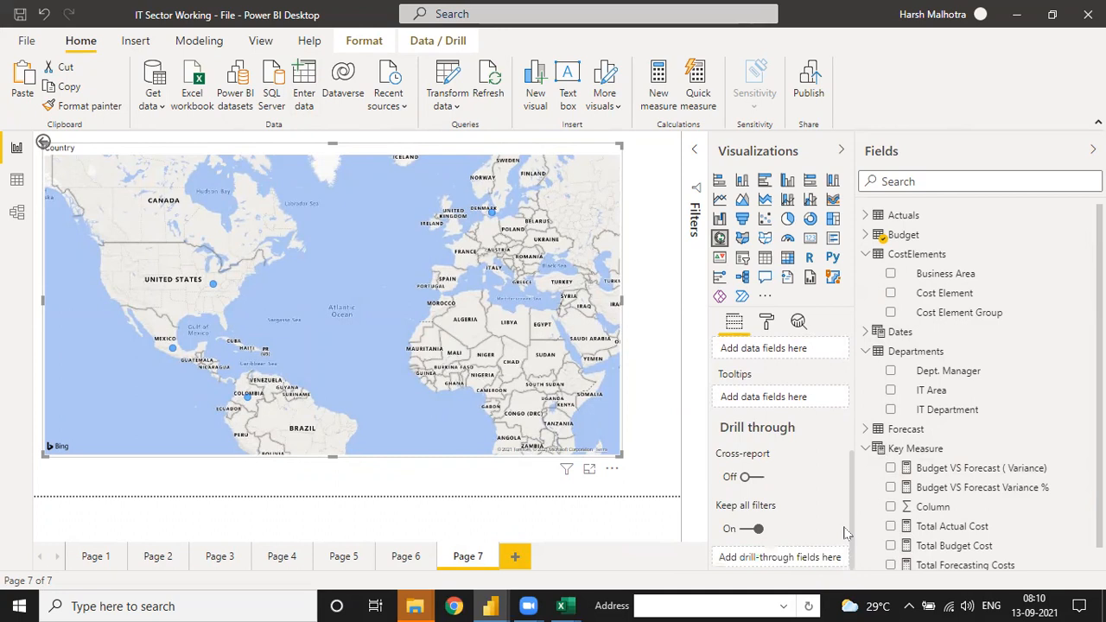
{"action": "scroll", "coordinate": [853, 458], "scroll_direction": "up", "scroll_amount": 3}
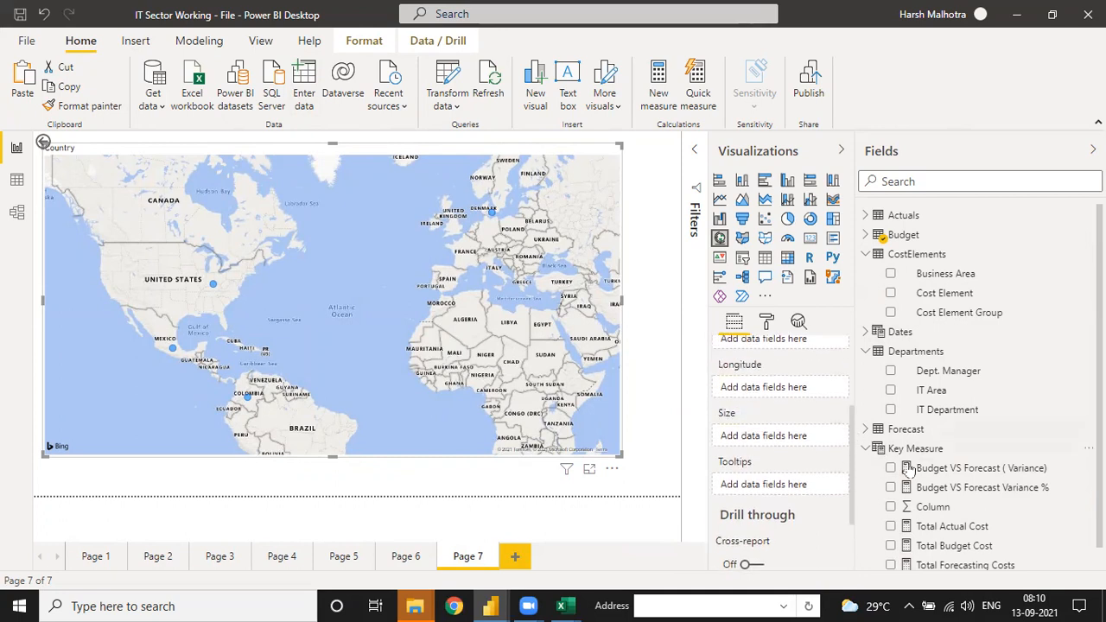
{"action": "left_click_drag", "start_coordinate": [879, 474], "coordinate": [768, 436]}
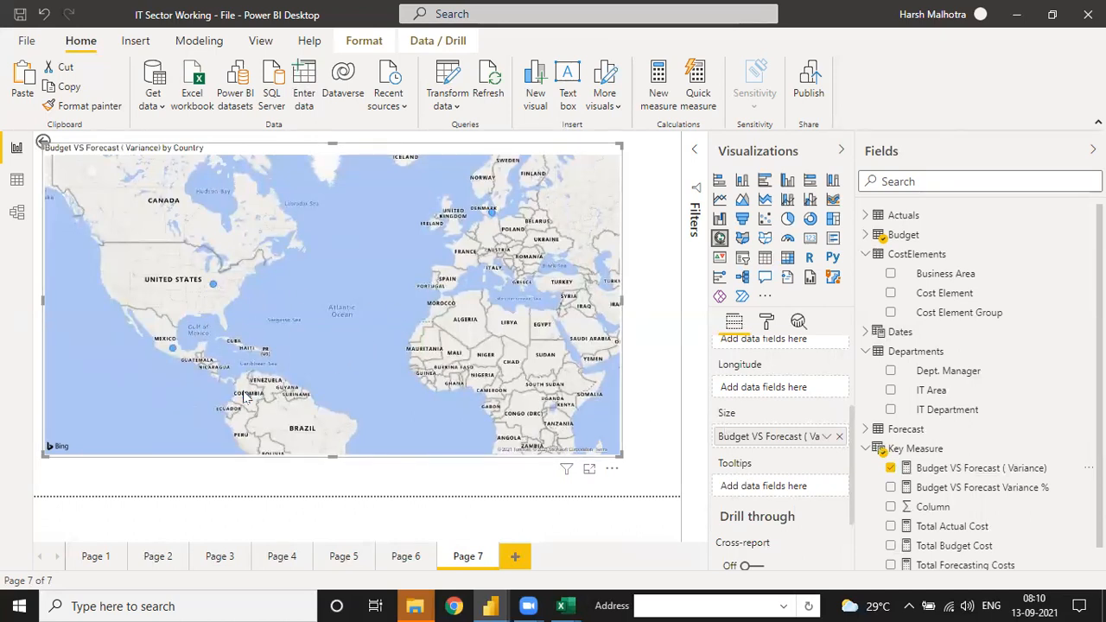
Step: Enlarge the map across Page 7 and try Budget VS Forecast Variance % as its longitude, removing that field again
{"action": "mouse_move", "coordinate": [251, 405]}
{"action": "left_click_drag", "start_coordinate": [618, 451], "coordinate": [667, 493]}
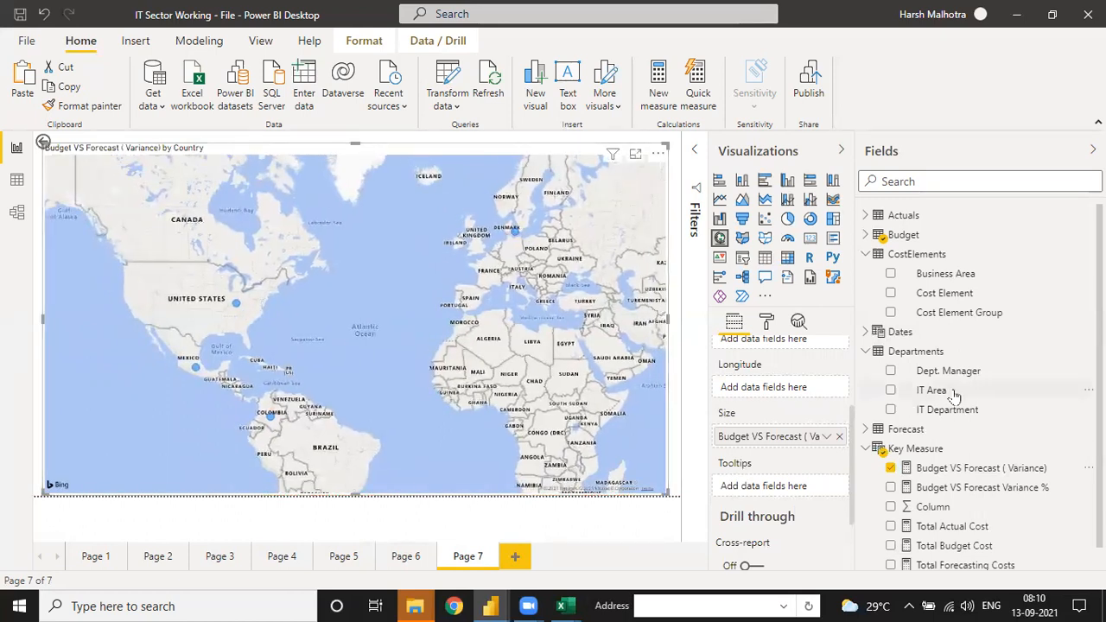
{"action": "left_click_drag", "start_coordinate": [948, 488], "coordinate": [767, 381]}
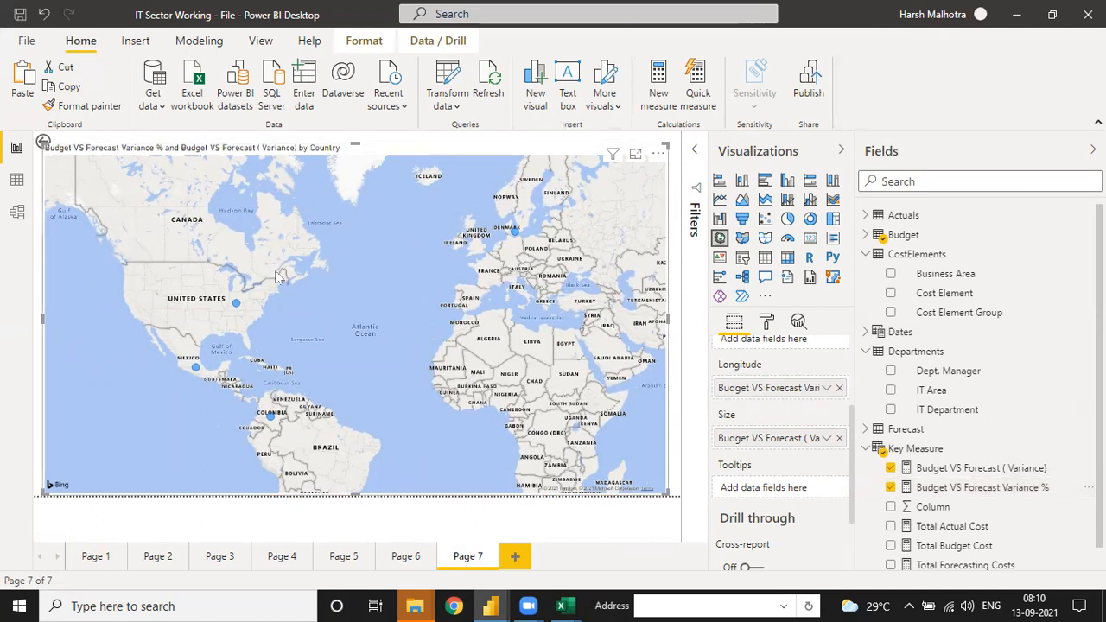
{"action": "left_click", "coordinate": [839, 389]}
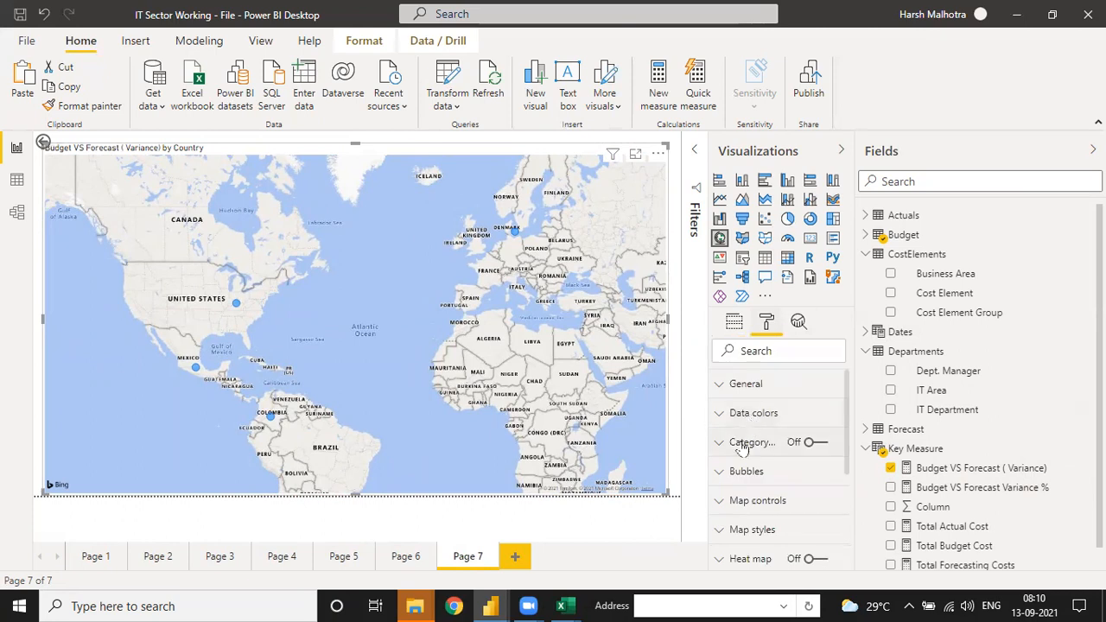
Step: Set the map's bubble size to 26 and turn on category labels for the countries
{"action": "left_click", "coordinate": [731, 472]}
{"action": "left_click", "coordinate": [789, 528]}
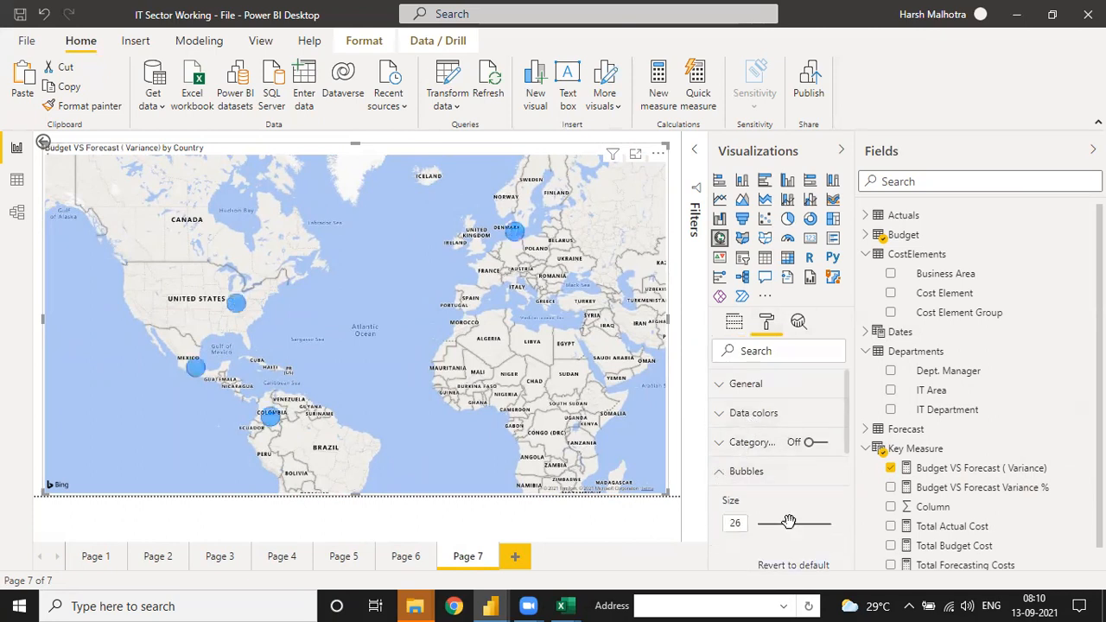
{"action": "mouse_move", "coordinate": [240, 309]}
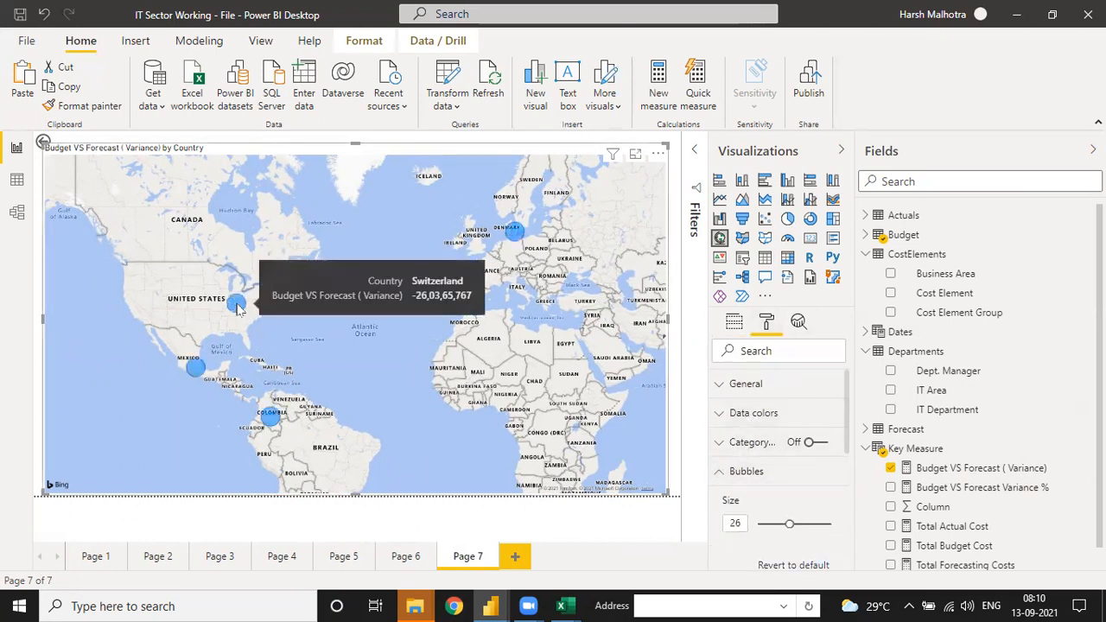
{"action": "left_click", "coordinate": [813, 443]}
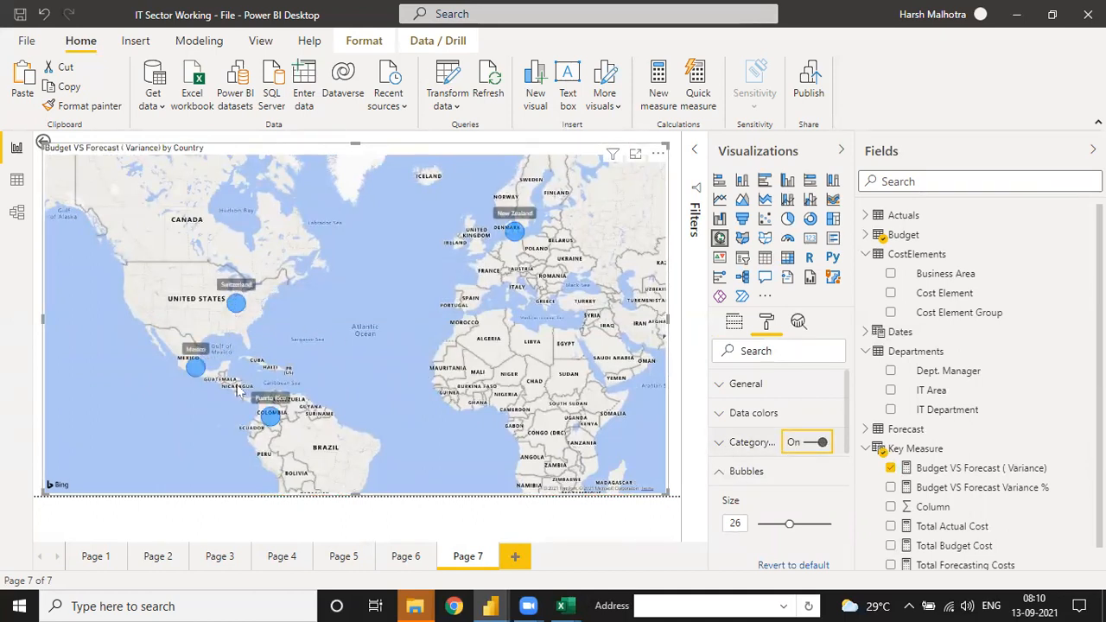
{"action": "scroll", "coordinate": [558, 329], "scroll_direction": "down", "scroll_amount": 3}
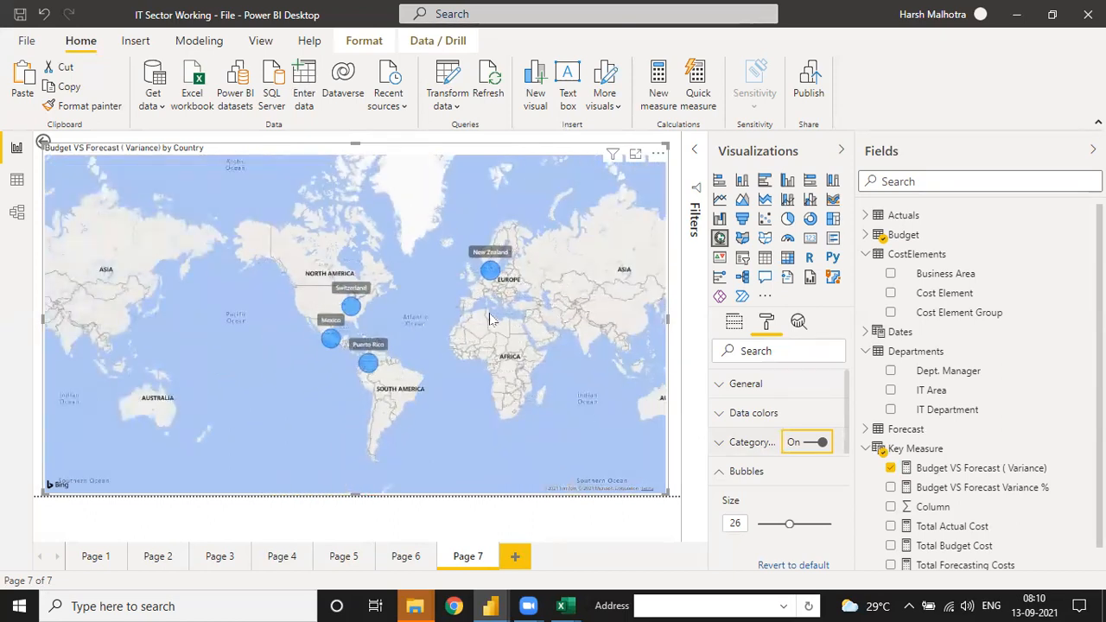
Step: Change the default color of the map's bubbles to green
{"action": "left_click", "coordinate": [721, 415]}
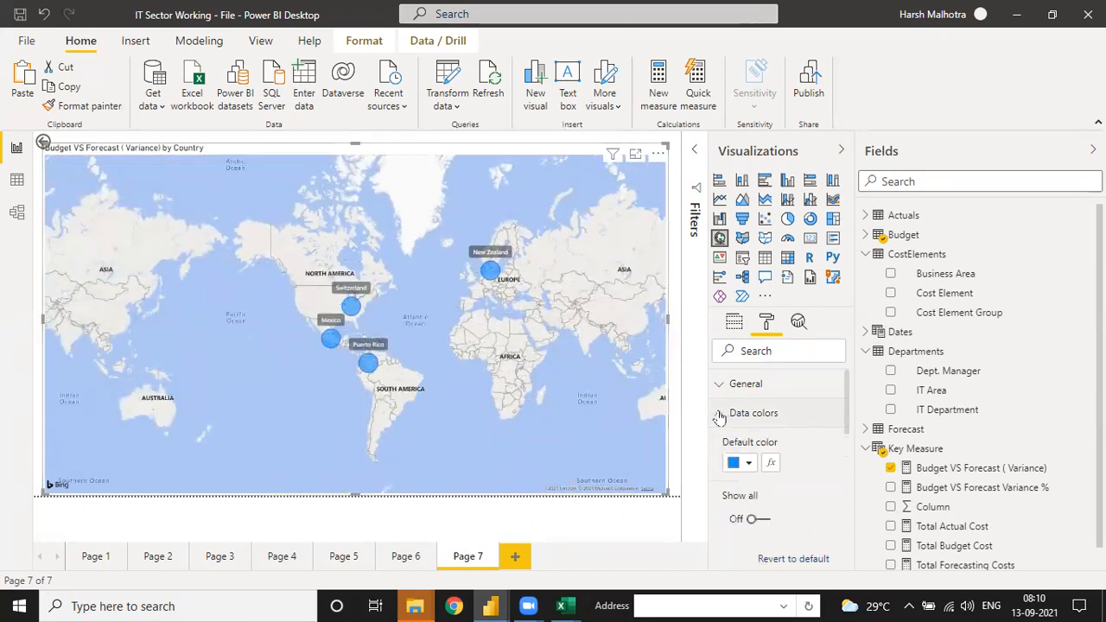
{"action": "left_click", "coordinate": [747, 464]}
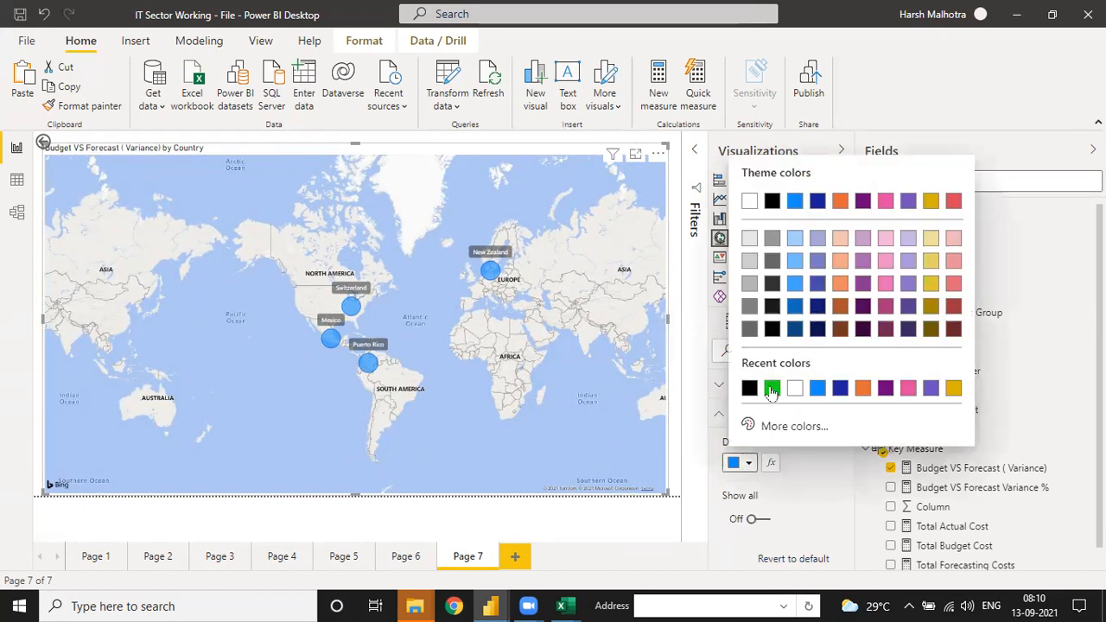
{"action": "left_click", "coordinate": [772, 389]}
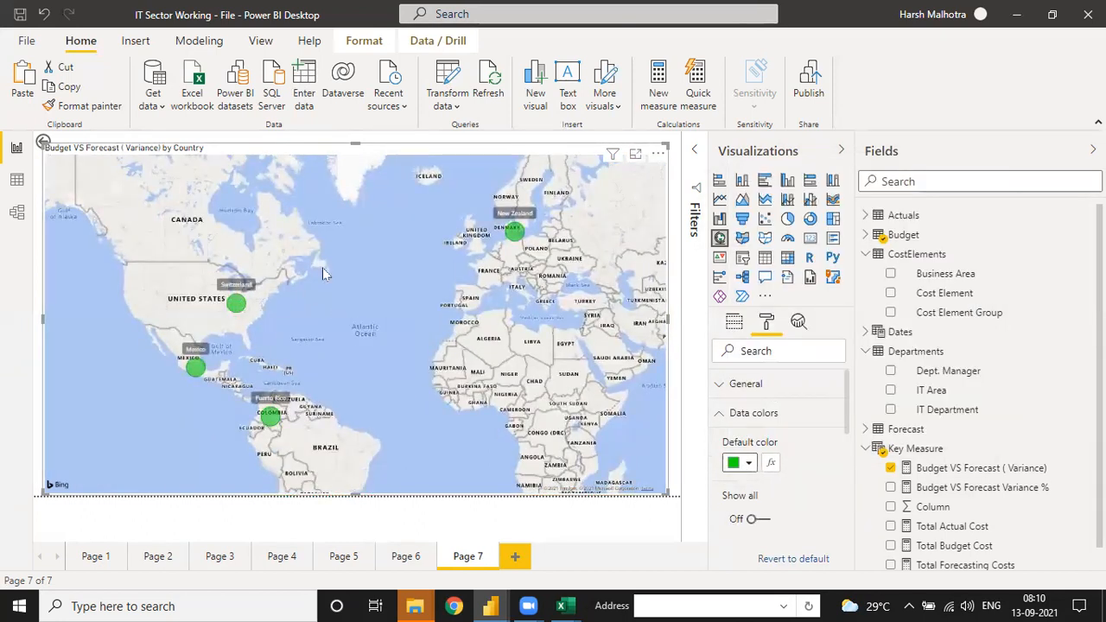
{"action": "scroll", "coordinate": [321, 262], "scroll_direction": "down", "scroll_amount": 2}
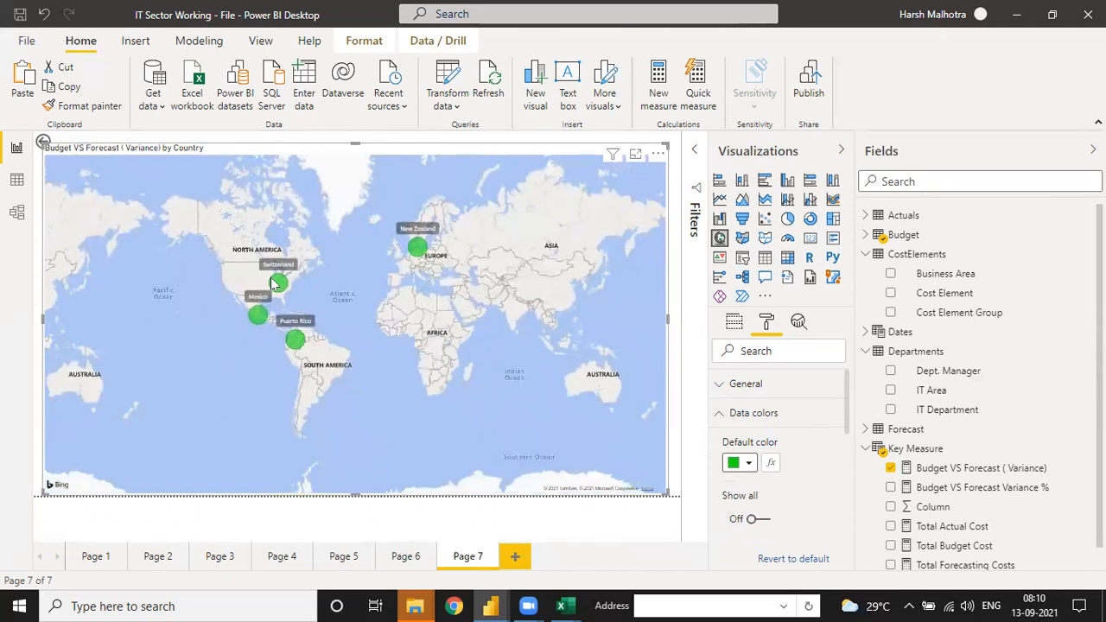
{"action": "scroll", "coordinate": [337, 328], "scroll_direction": "up", "scroll_amount": 2}
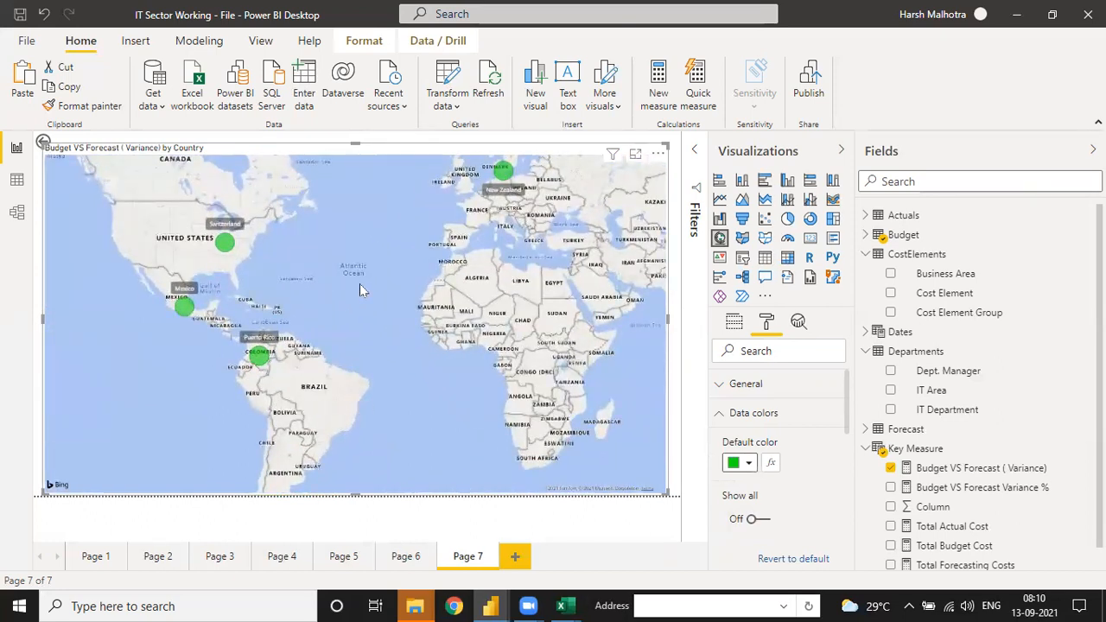
{"action": "left_click", "coordinate": [721, 420]}
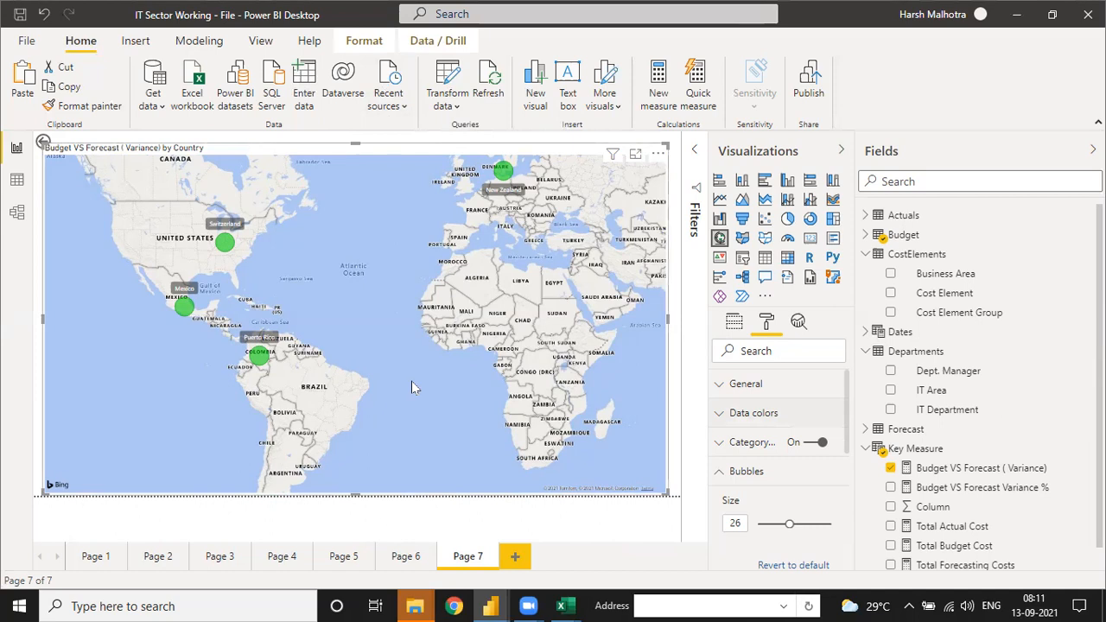
Step: Lower the map's upper edge to leave an empty band above it on Page 7
{"action": "left_click_drag", "start_coordinate": [354, 144], "coordinate": [354, 193]}
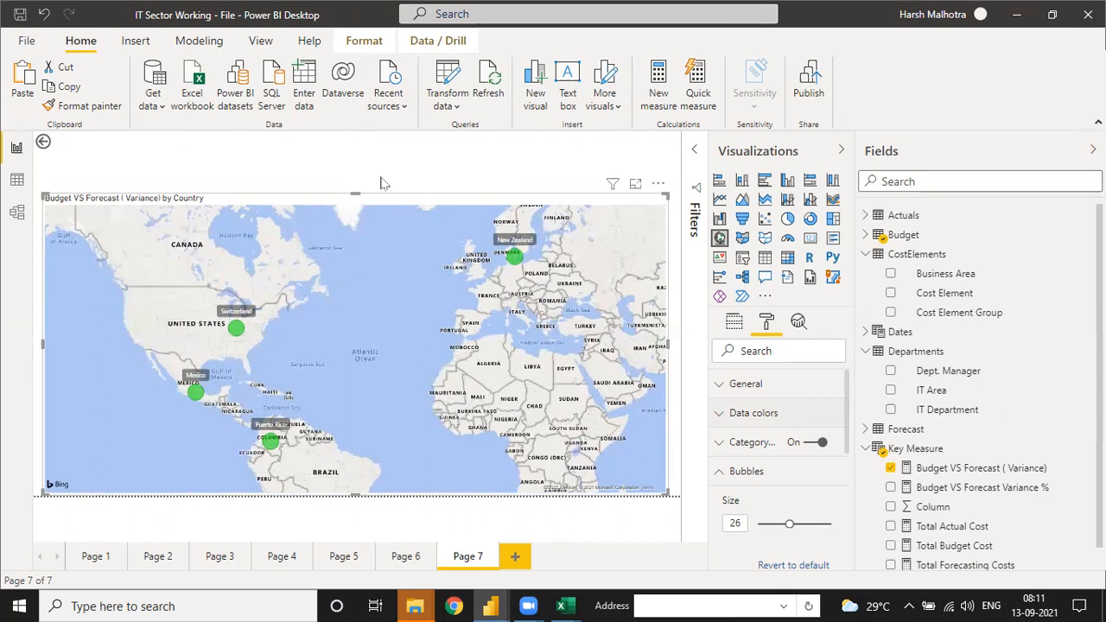
{"action": "left_click_drag", "start_coordinate": [355, 193], "coordinate": [359, 207]}
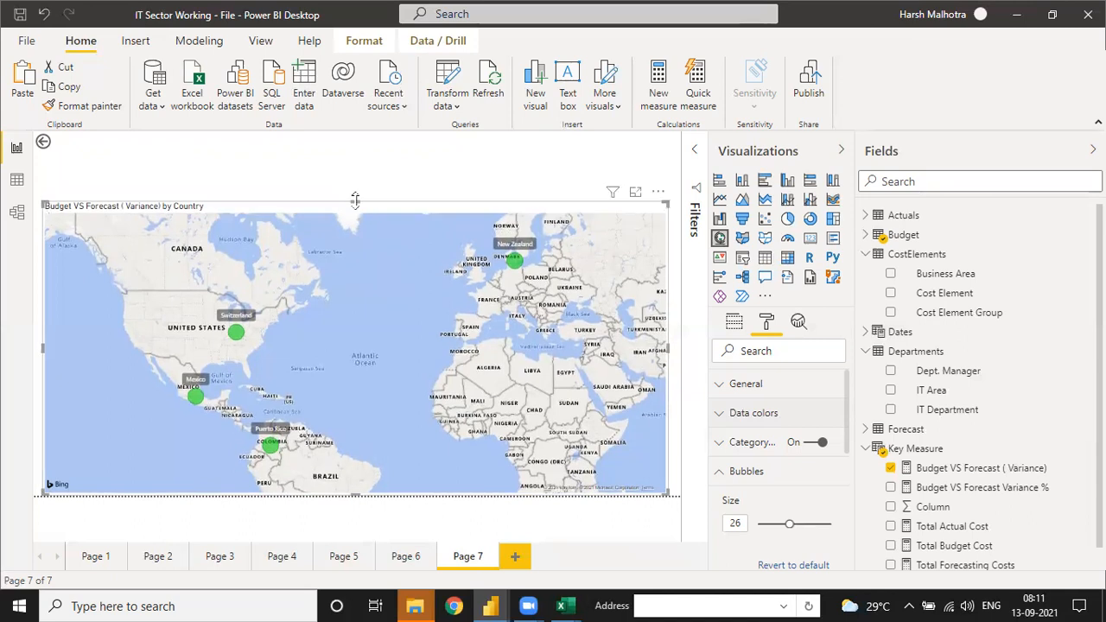
{"action": "left_click_drag", "start_coordinate": [355, 200], "coordinate": [365, 189]}
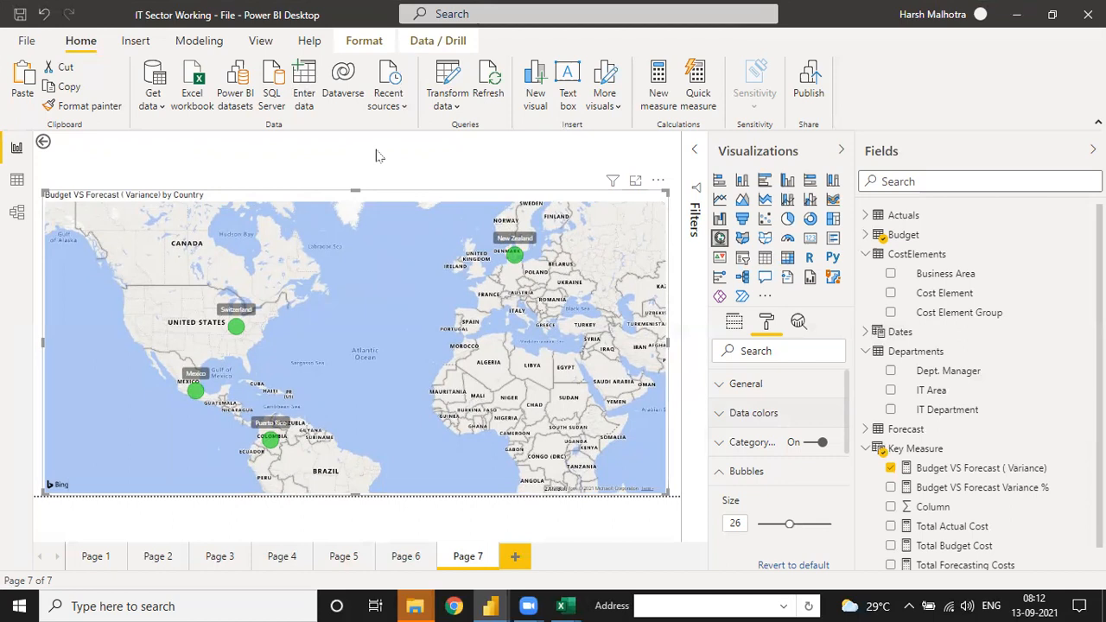
Step: Review the map's filters and the page size type, width and height settings of Page 7
{"action": "left_click", "coordinate": [840, 152]}
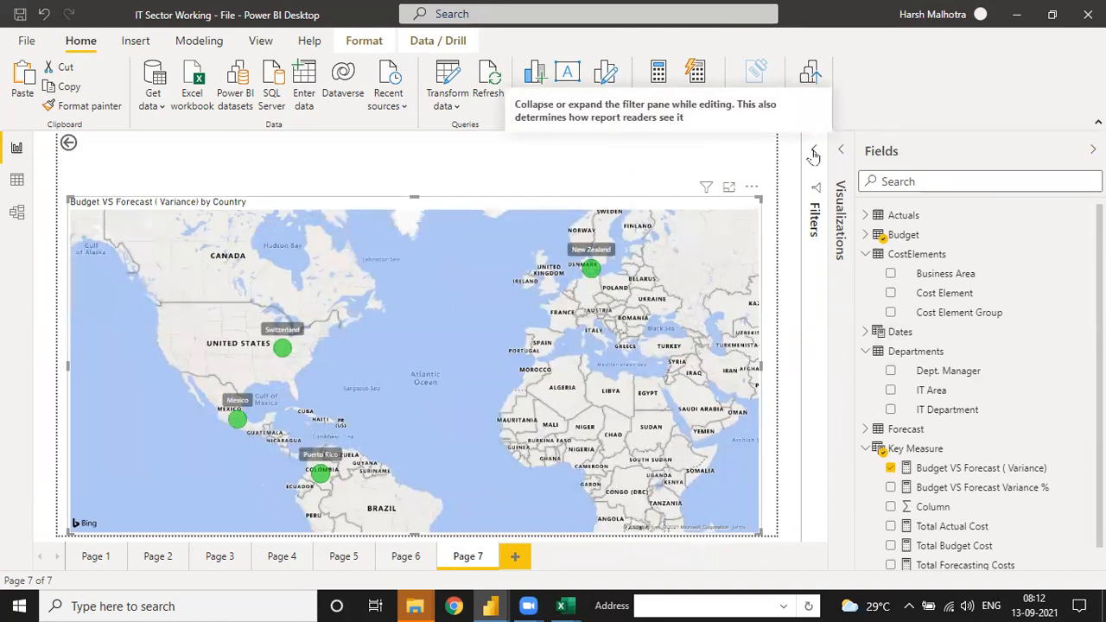
{"action": "left_click", "coordinate": [814, 155]}
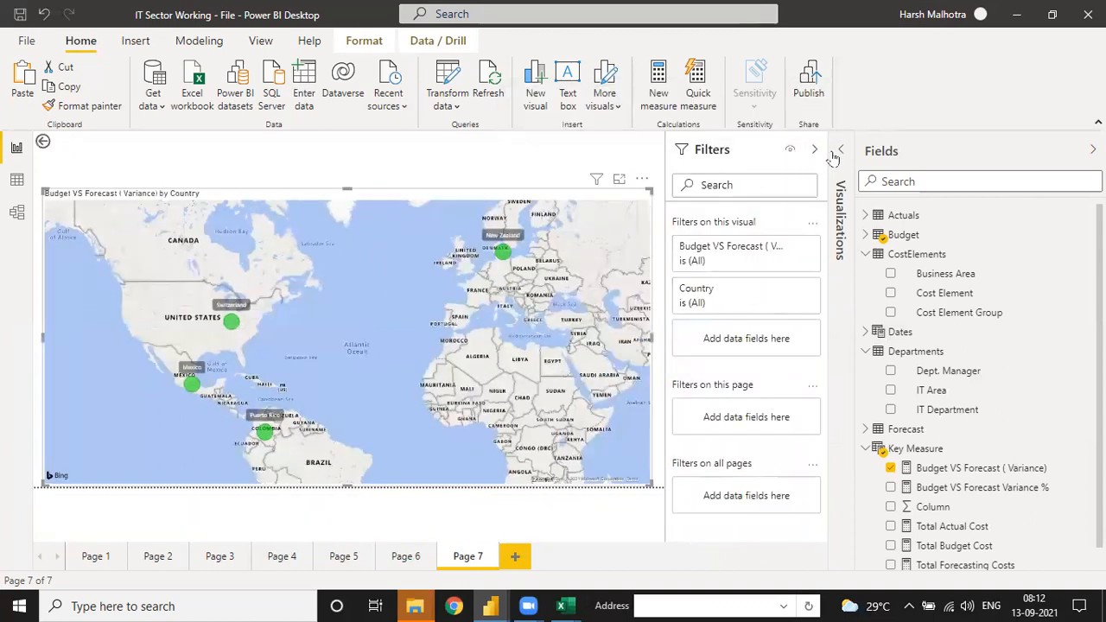
{"action": "left_click", "coordinate": [605, 152]}
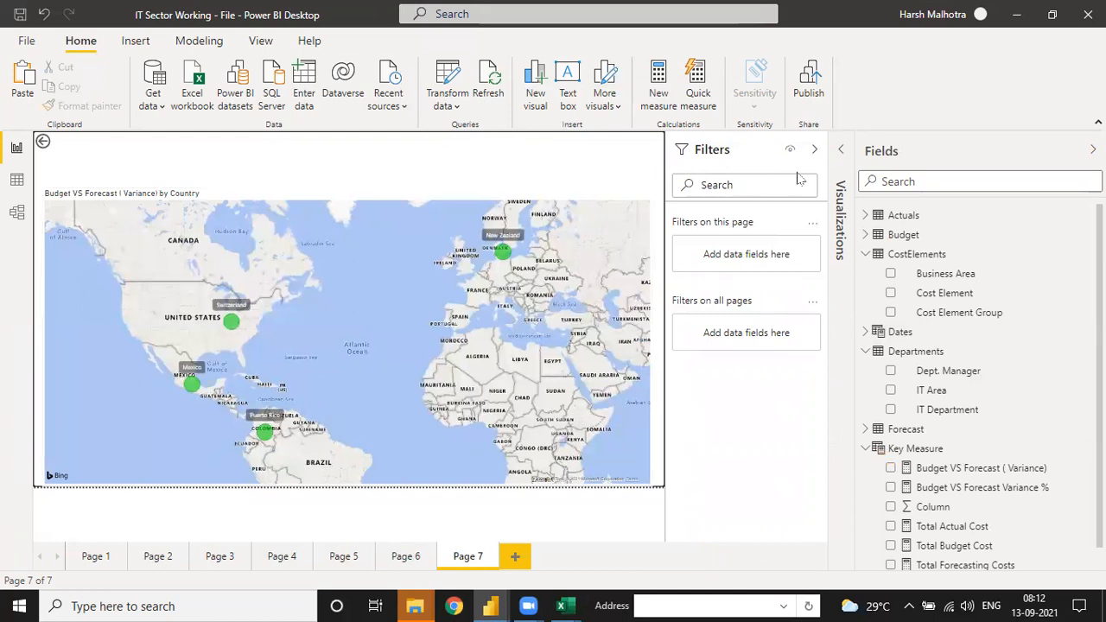
{"action": "left_click", "coordinate": [840, 151]}
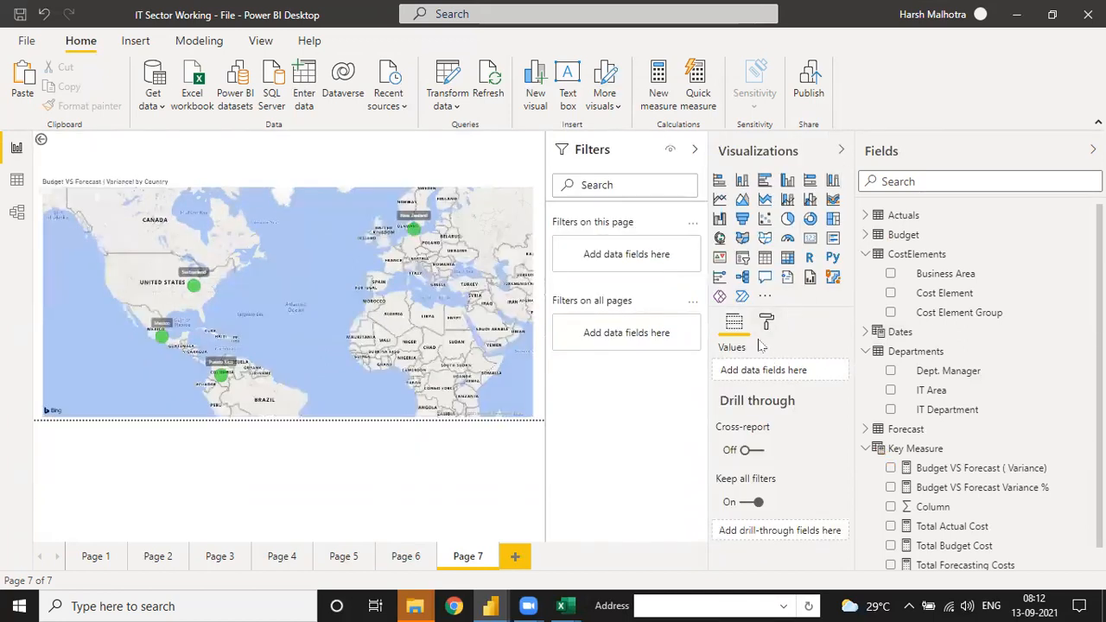
{"action": "left_click", "coordinate": [767, 324]}
{"action": "left_click", "coordinate": [720, 414]}
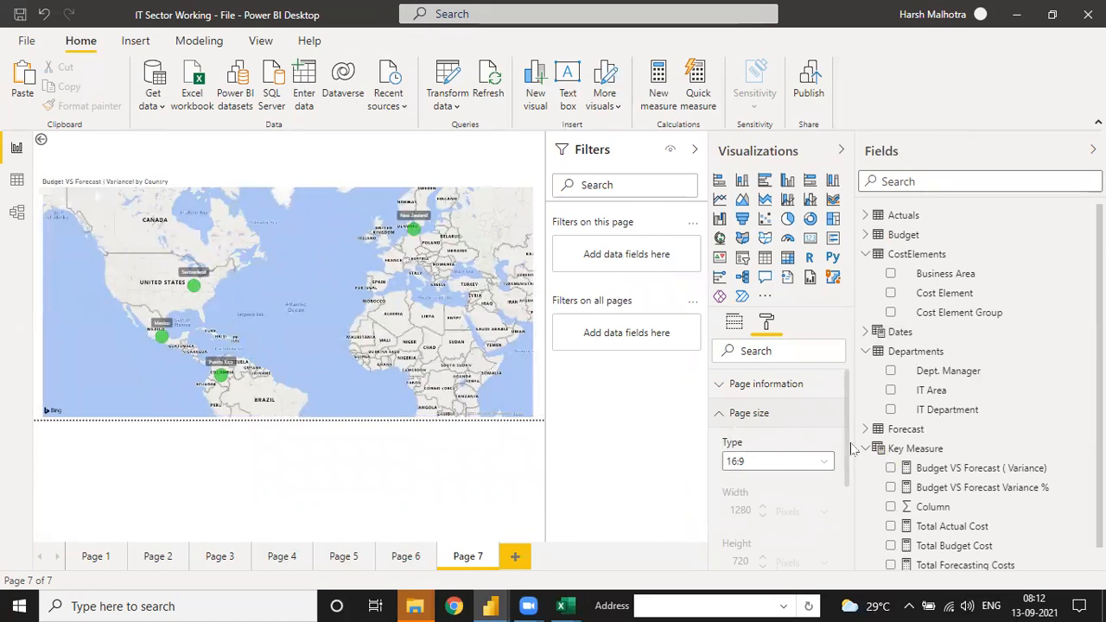
{"action": "scroll", "coordinate": [850, 451], "scroll_direction": "down", "scroll_amount": 2}
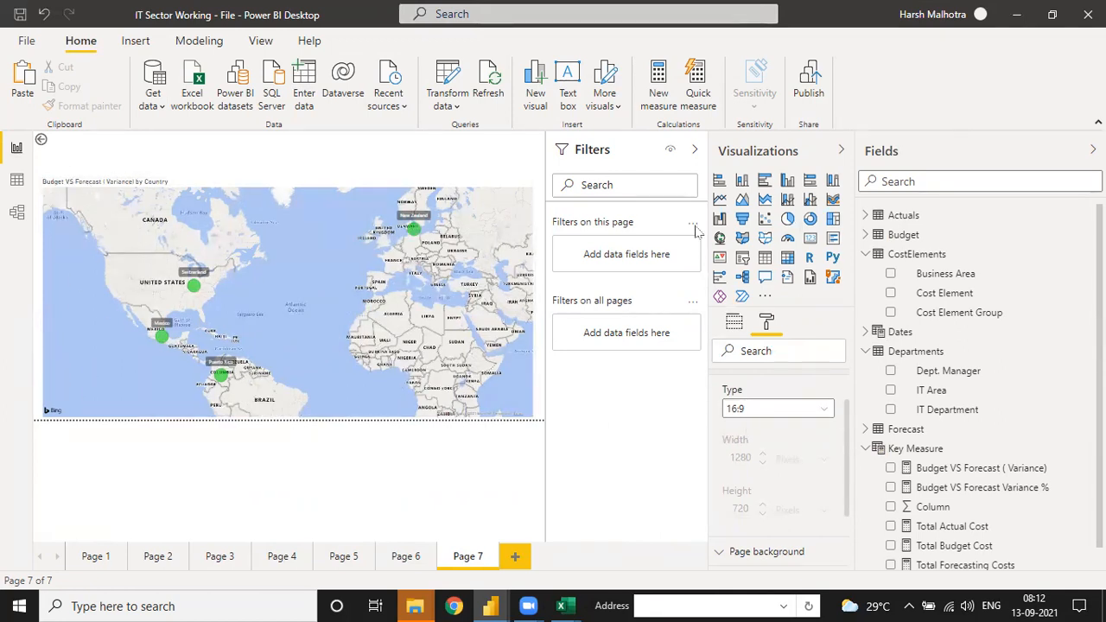
Step: Collapse the Filters, Visualizations and Fields panes to give the Page 7 canvas more room
{"action": "left_click", "coordinate": [695, 150]}
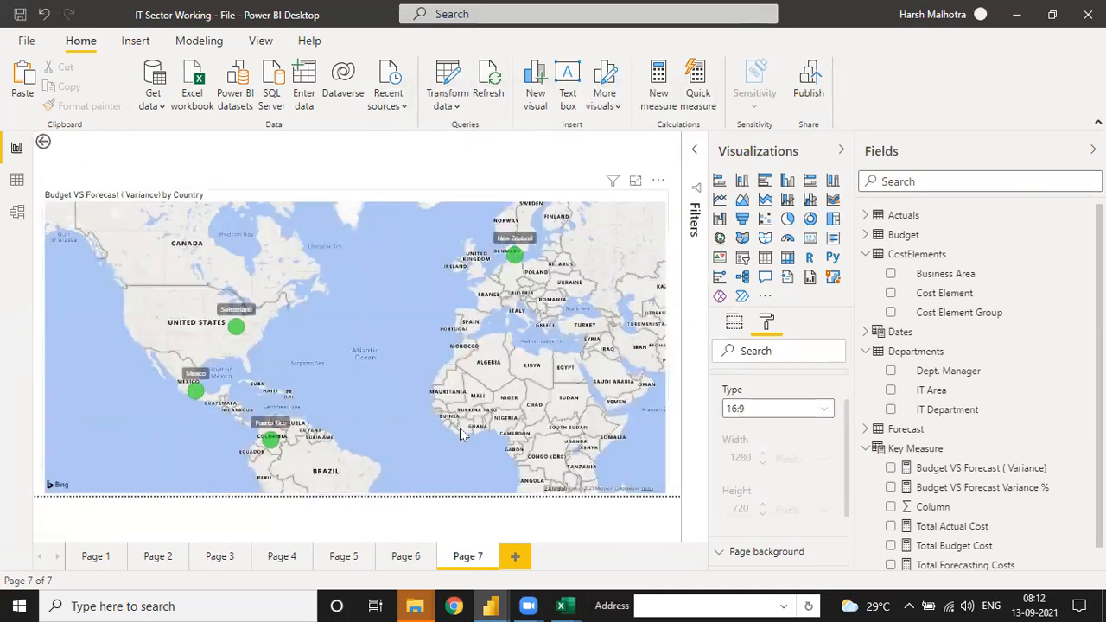
{"action": "left_click", "coordinate": [840, 154]}
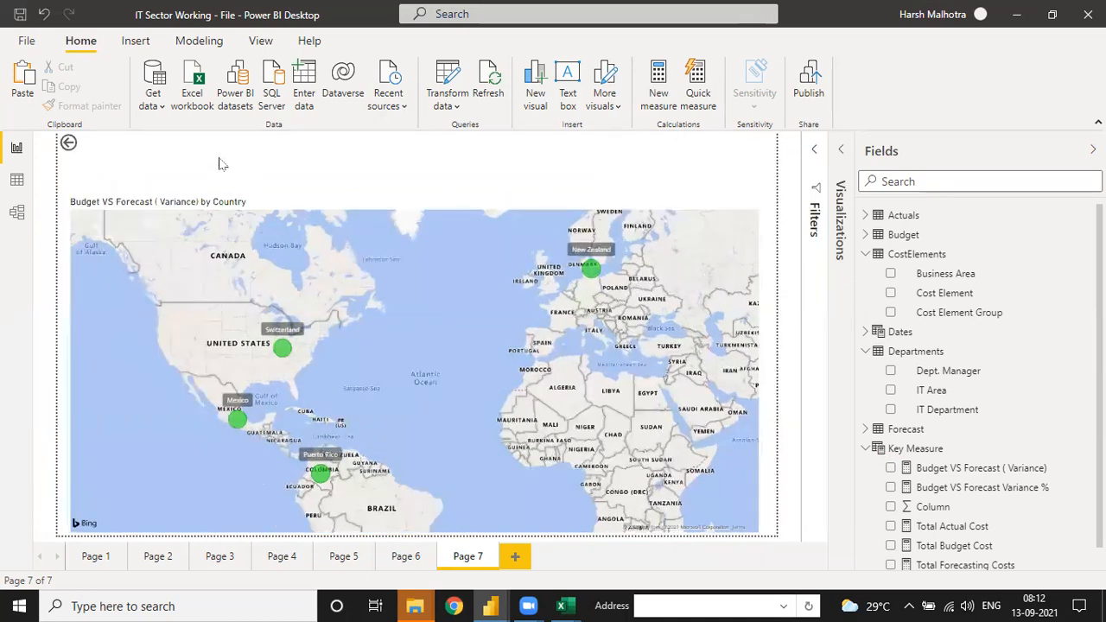
{"action": "left_click", "coordinate": [816, 155]}
{"action": "left_click", "coordinate": [839, 154]}
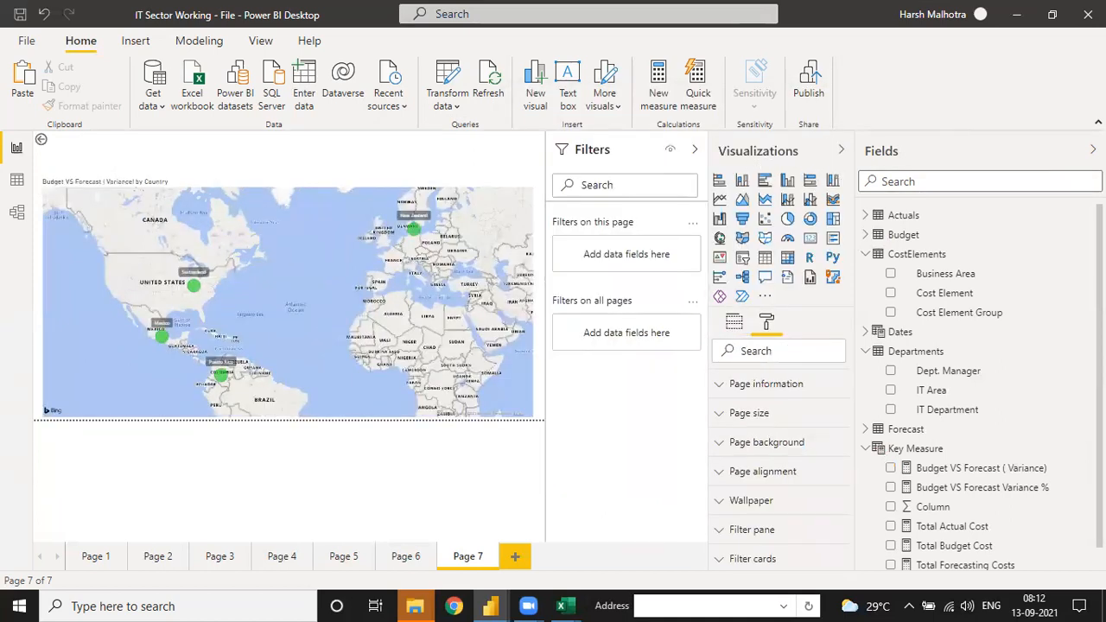
{"action": "left_click", "coordinate": [1094, 151]}
{"action": "left_click", "coordinate": [1066, 150]}
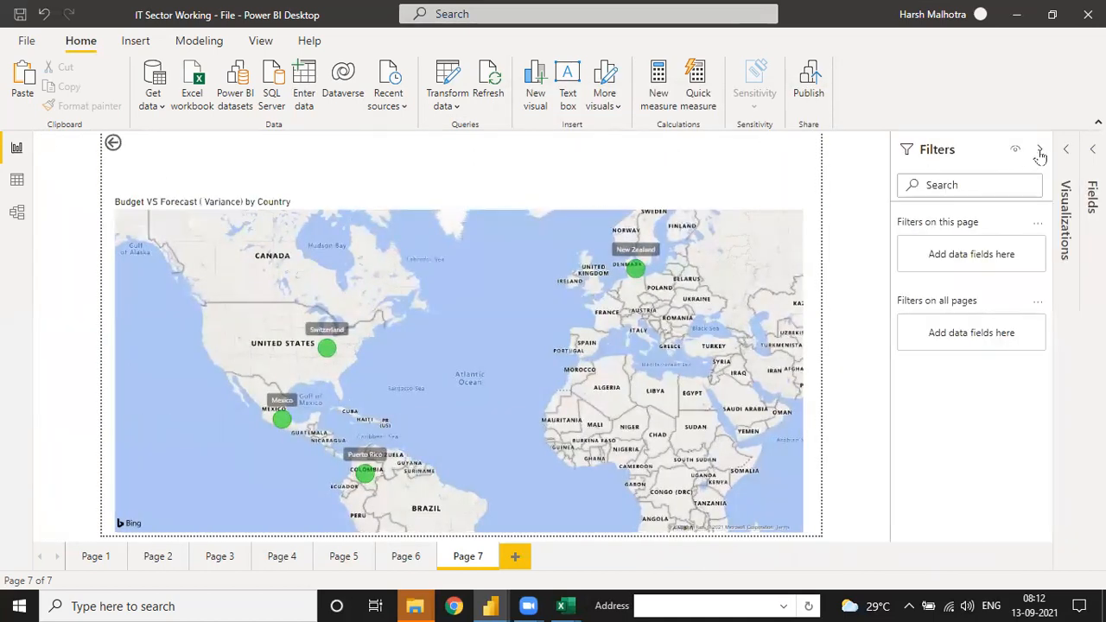
{"action": "left_click", "coordinate": [1038, 150]}
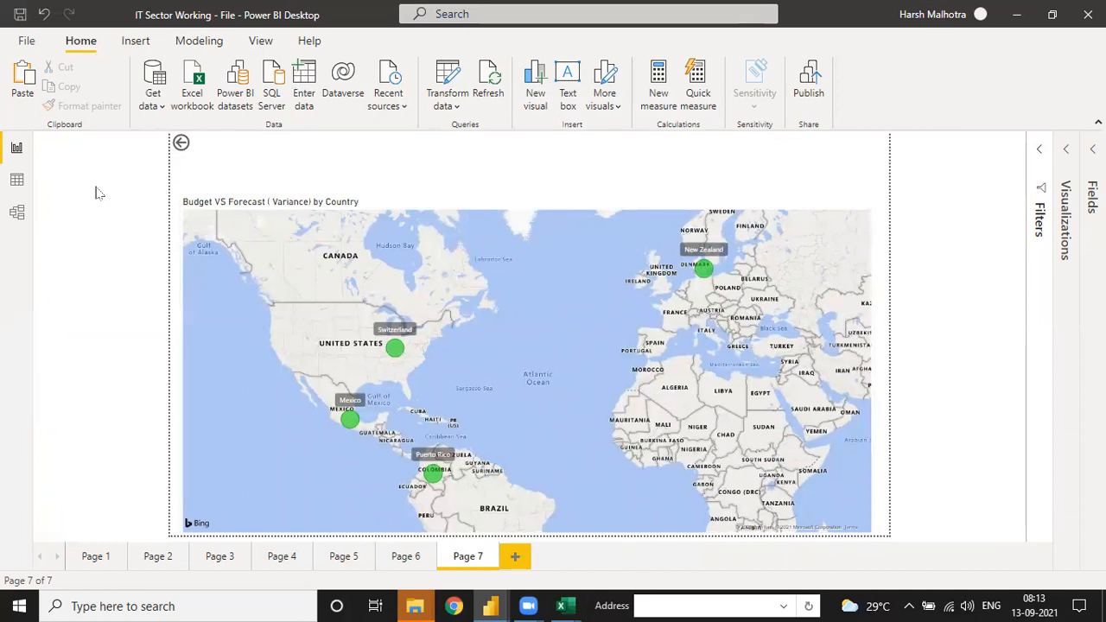
Step: Reopen the filter and visualization settings and give Page 7 a custom page size of 4000 by 2400 pixels
{"action": "left_click", "coordinate": [1037, 153]}
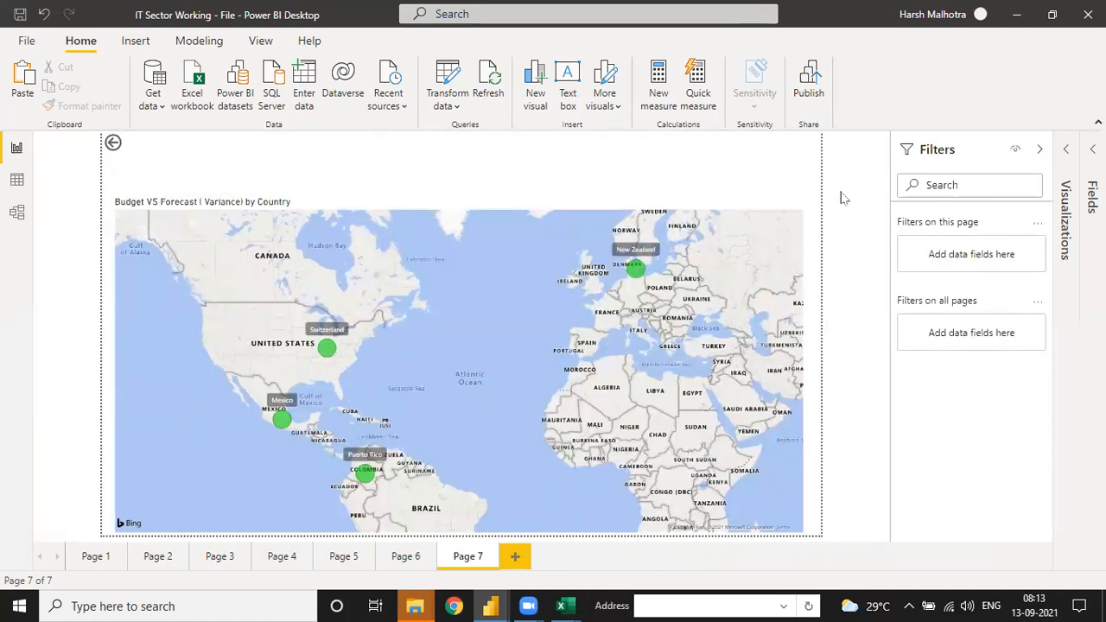
{"action": "left_click", "coordinate": [1068, 173]}
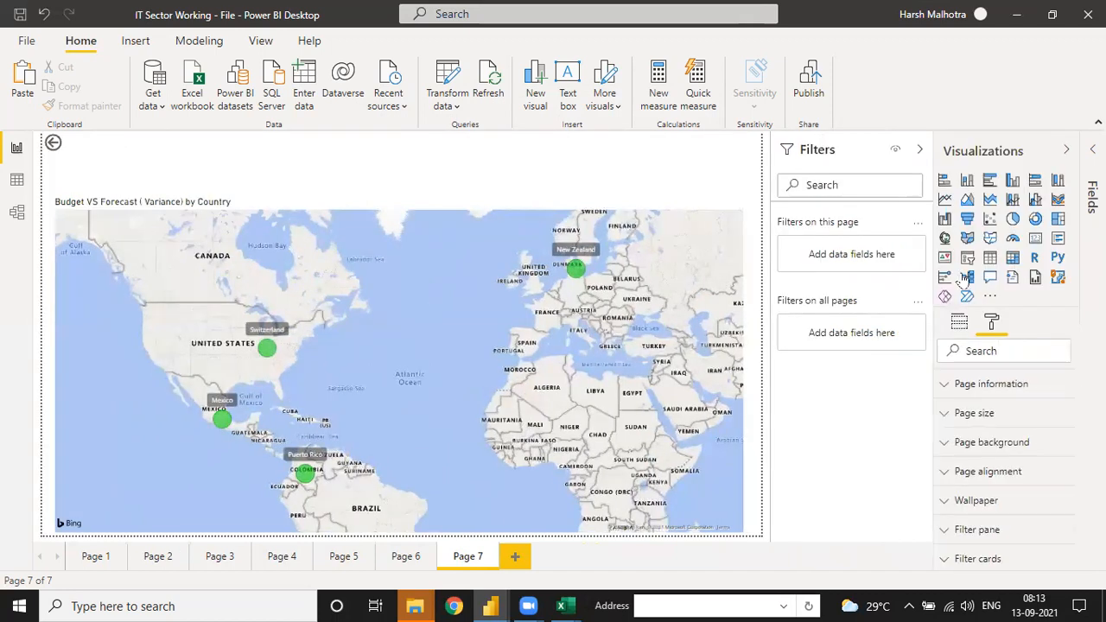
{"action": "left_click", "coordinate": [951, 413]}
{"action": "left_click", "coordinate": [1015, 463]}
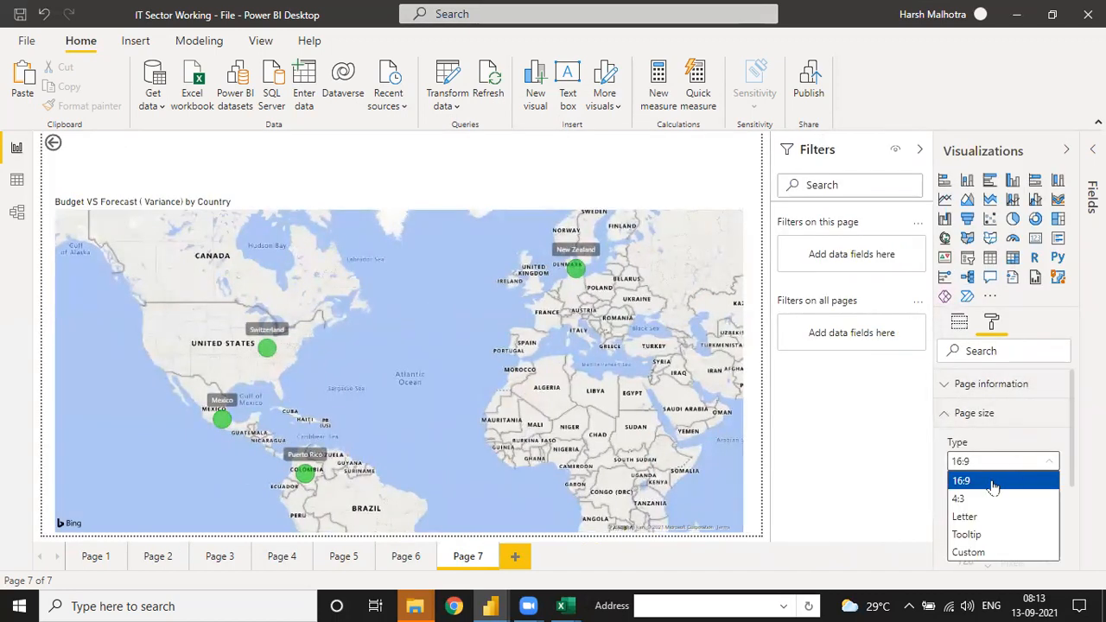
{"action": "left_click", "coordinate": [980, 553]}
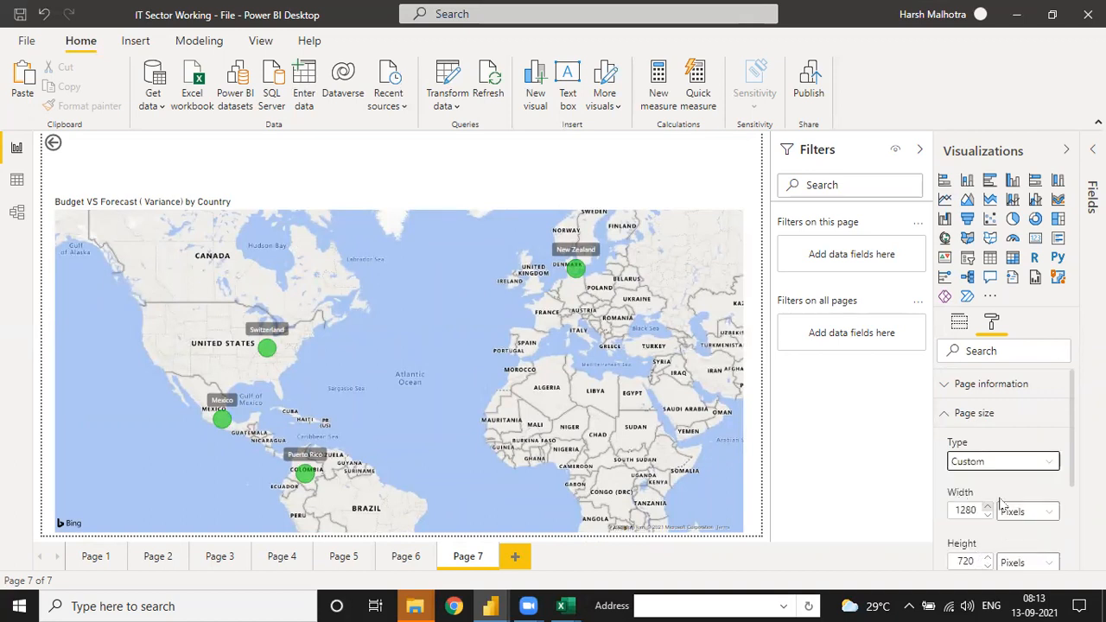
{"action": "scroll", "coordinate": [1068, 458], "scroll_direction": "down", "scroll_amount": 2}
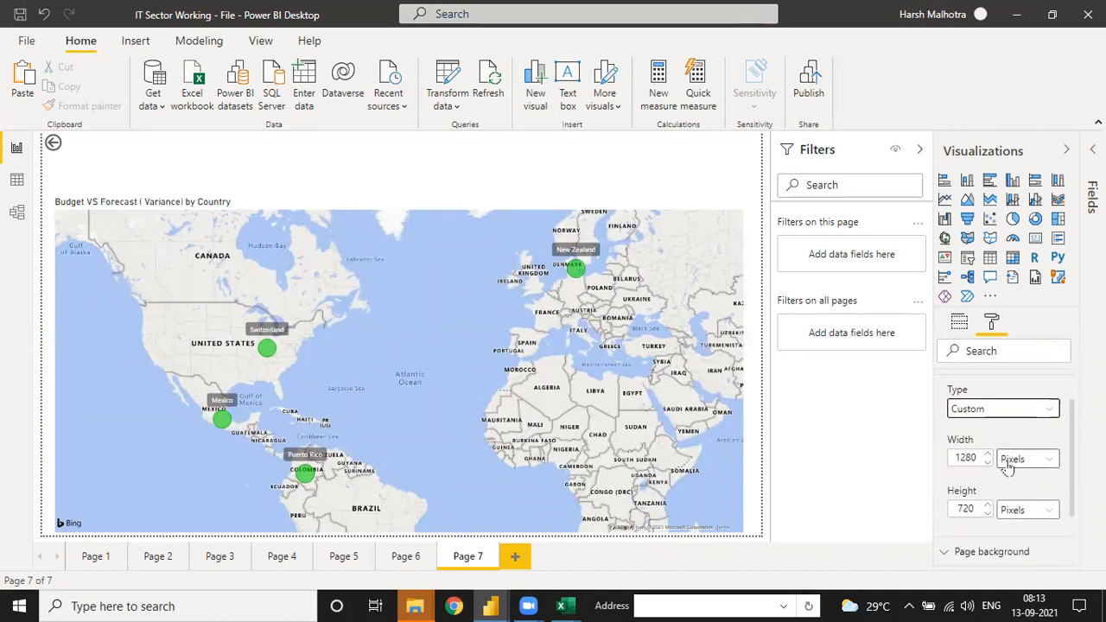
{"action": "double_click", "coordinate": [974, 457]}
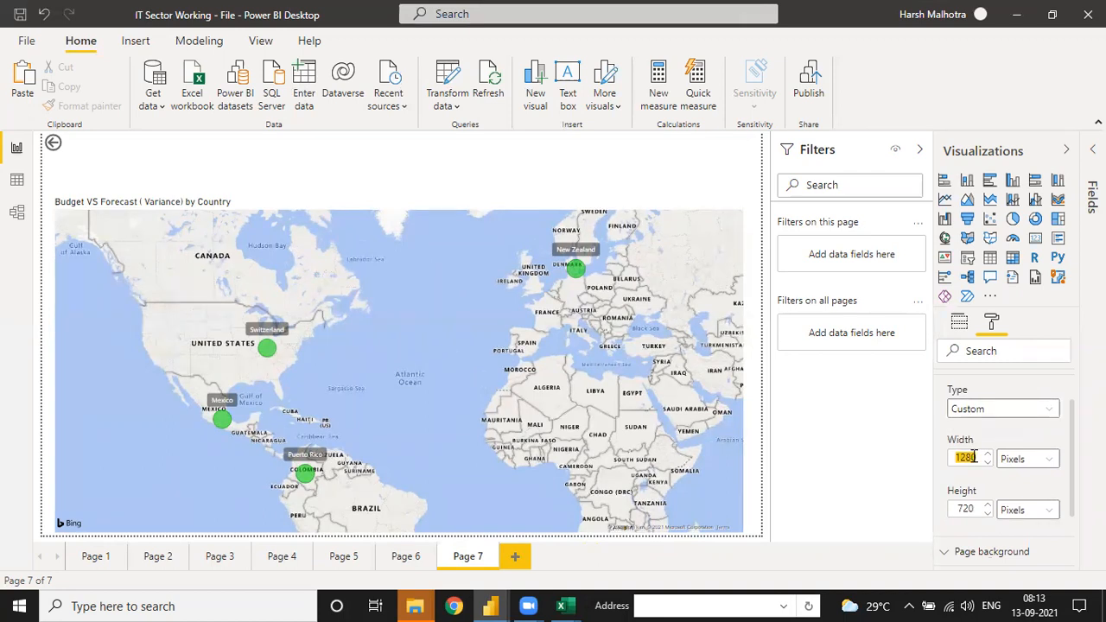
{"action": "type", "text": "4000"}
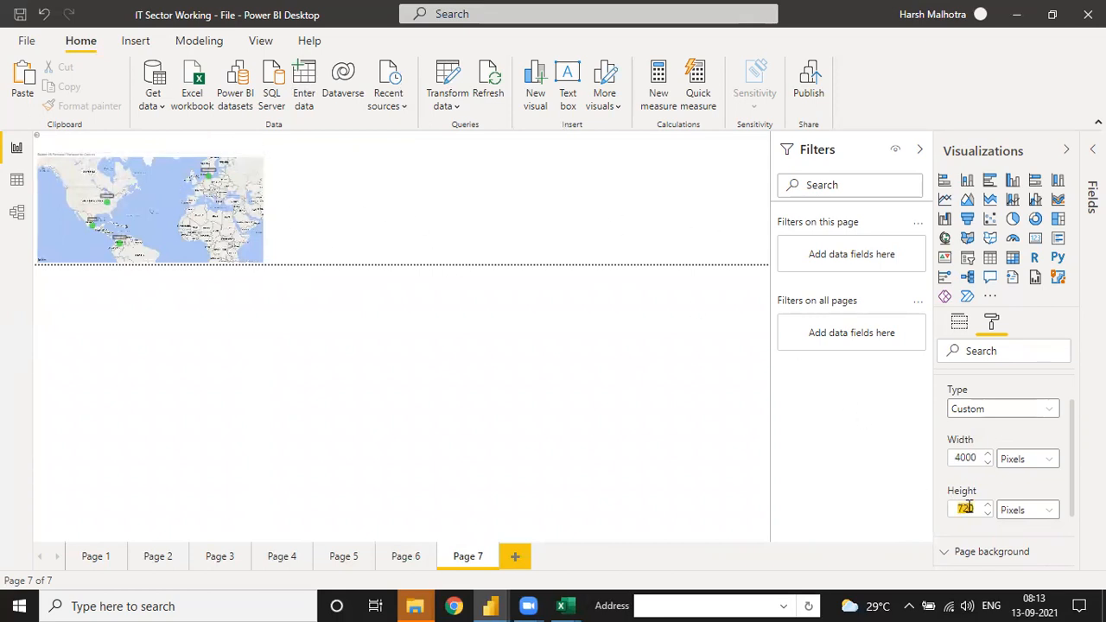
{"action": "type", "text": "2400"}
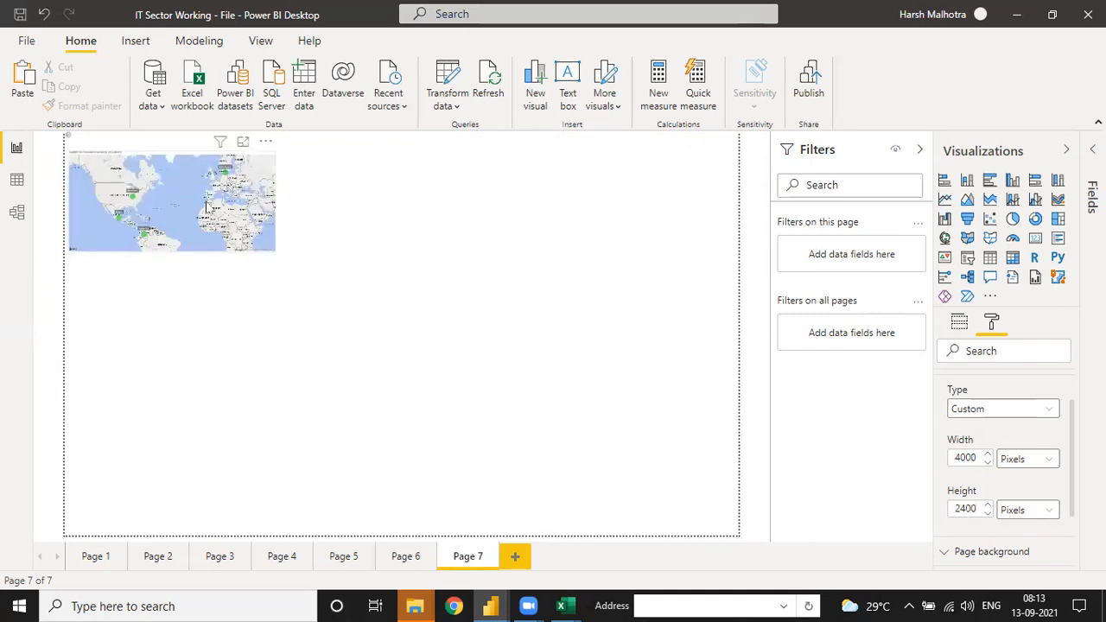
Step: Enlarge the map visual on Page 7 to a roughly square shape covering nearly half of the page width
{"action": "left_click", "coordinate": [240, 210]}
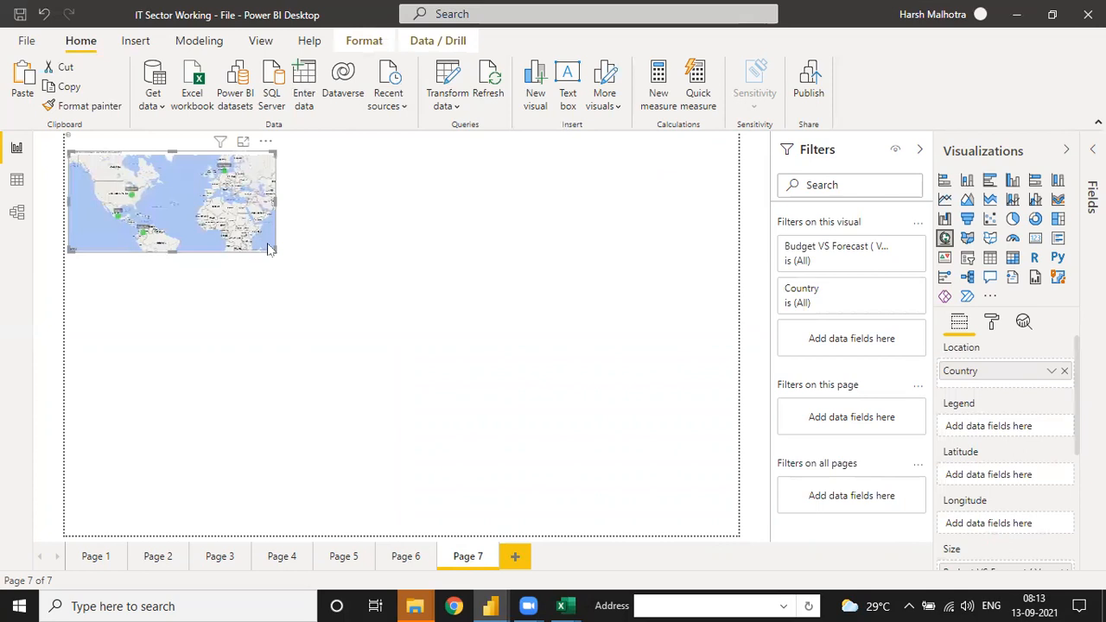
{"action": "left_click_drag", "start_coordinate": [272, 250], "coordinate": [360, 417]}
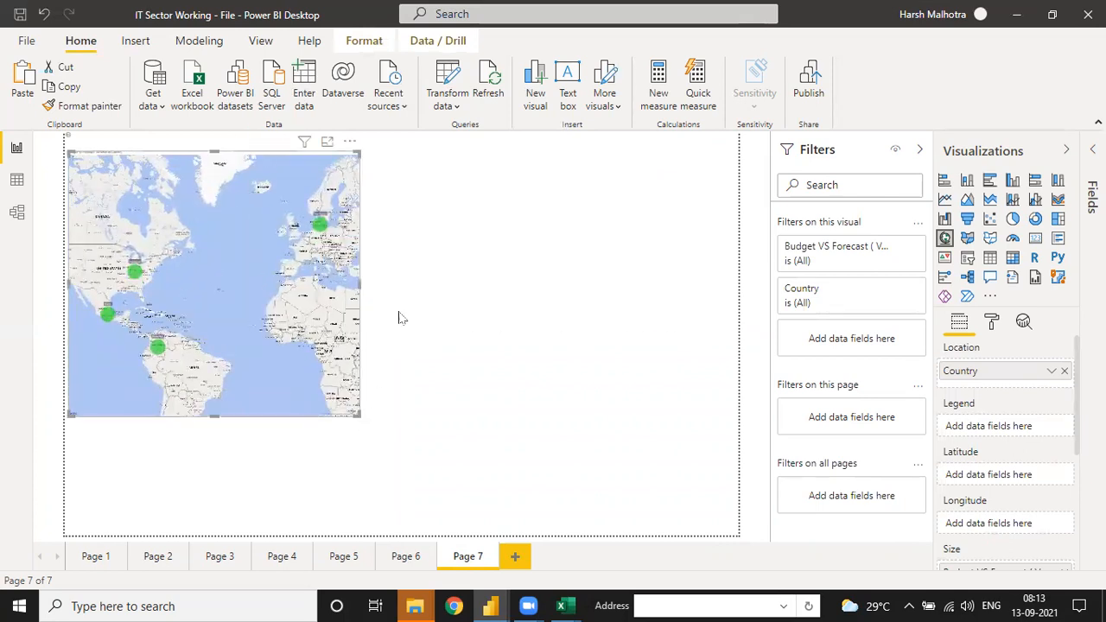
Step: Review the available page size types for Page 7 and keep the Custom type
{"action": "left_click", "coordinate": [991, 325]}
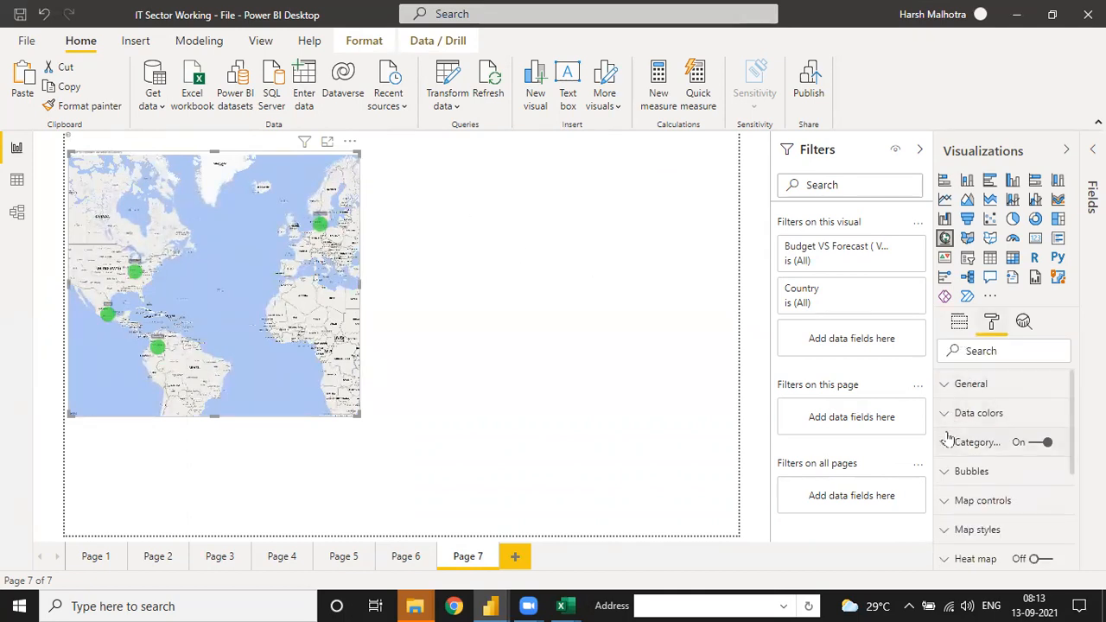
{"action": "left_click", "coordinate": [608, 308]}
{"action": "left_click", "coordinate": [994, 330]}
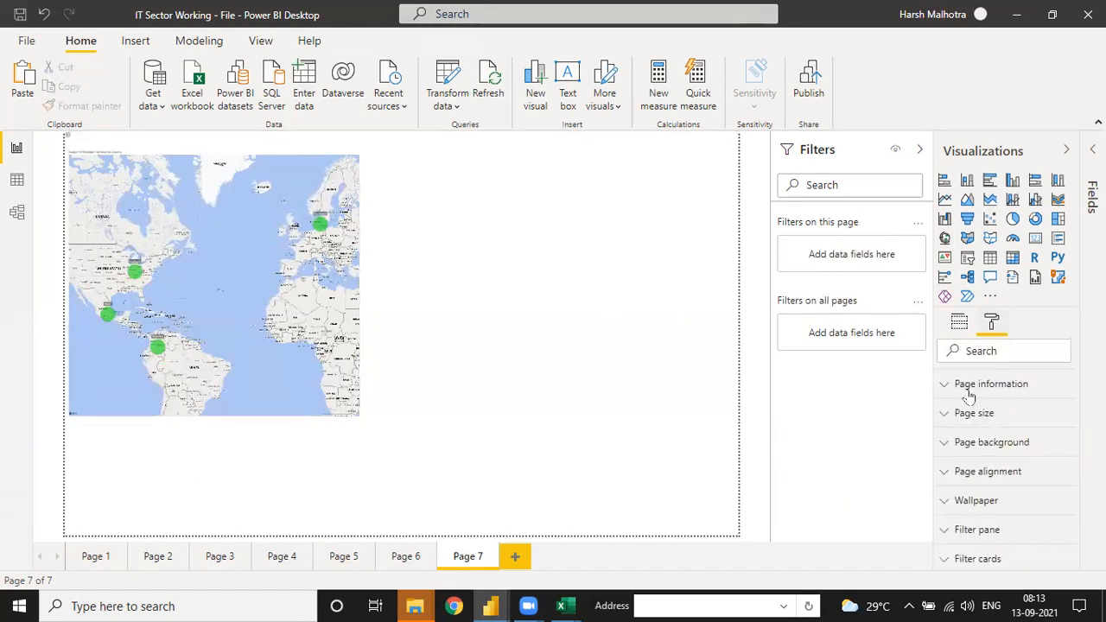
{"action": "left_click", "coordinate": [945, 417]}
{"action": "left_click", "coordinate": [961, 462]}
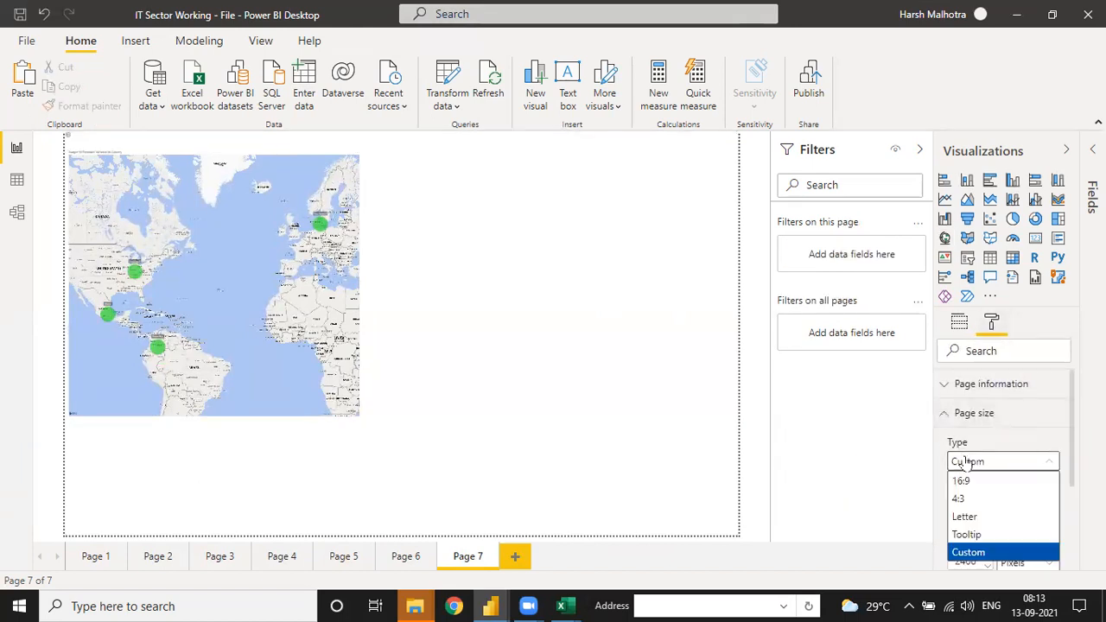
{"action": "left_click", "coordinate": [972, 464]}
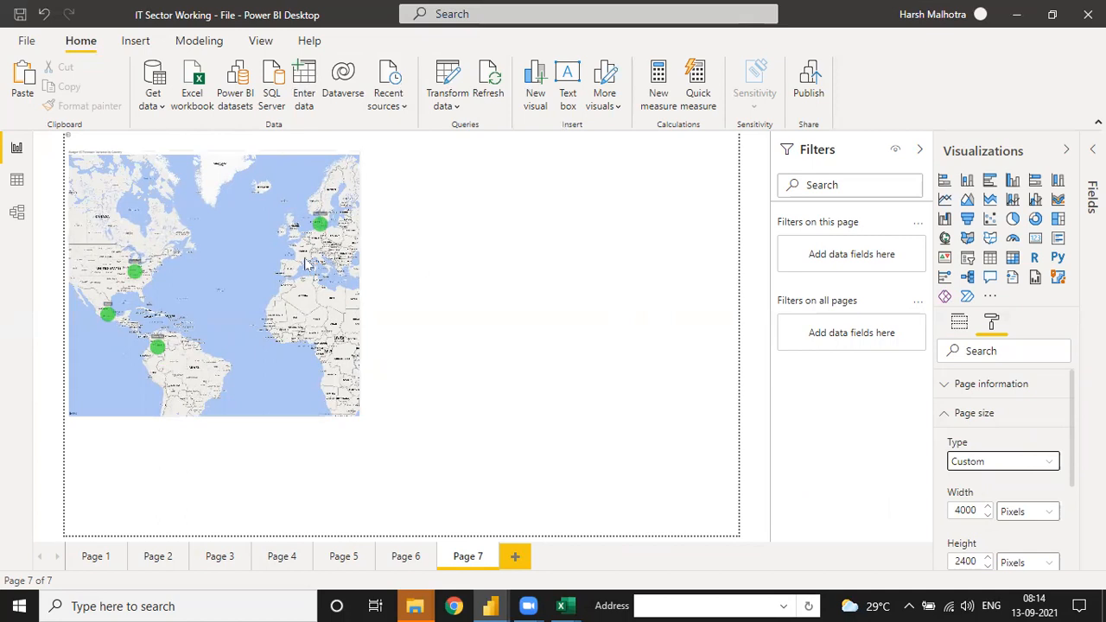
Step: Examine the map's country bubbles close up, focusing on the one in the eastern United States
{"action": "left_click", "coordinate": [226, 294]}
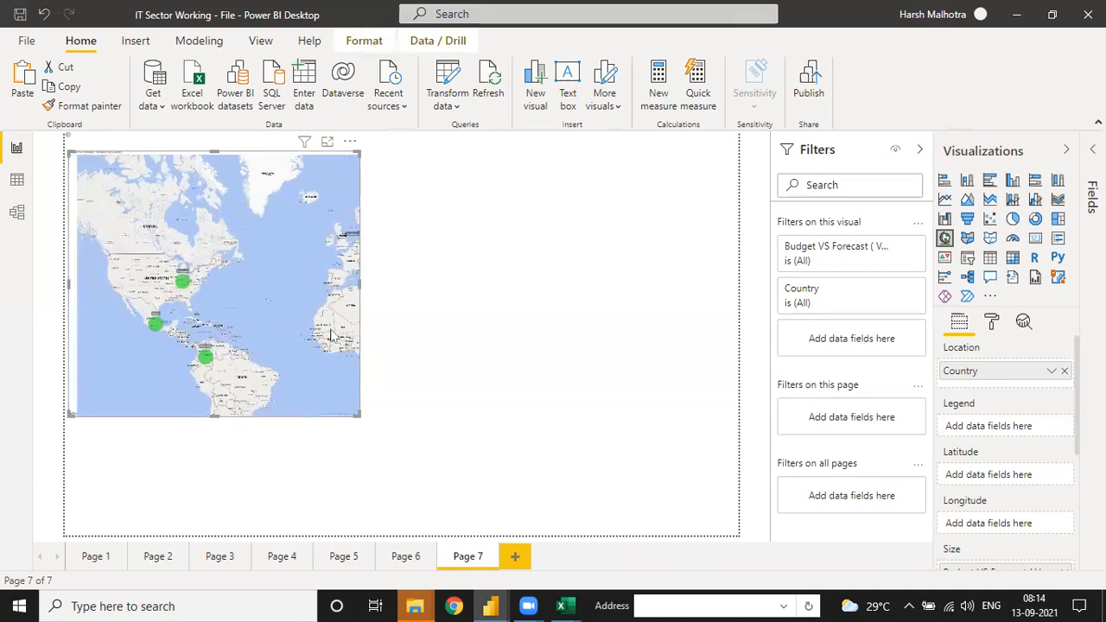
{"action": "scroll", "coordinate": [243, 282], "scroll_direction": "up", "scroll_amount": 4}
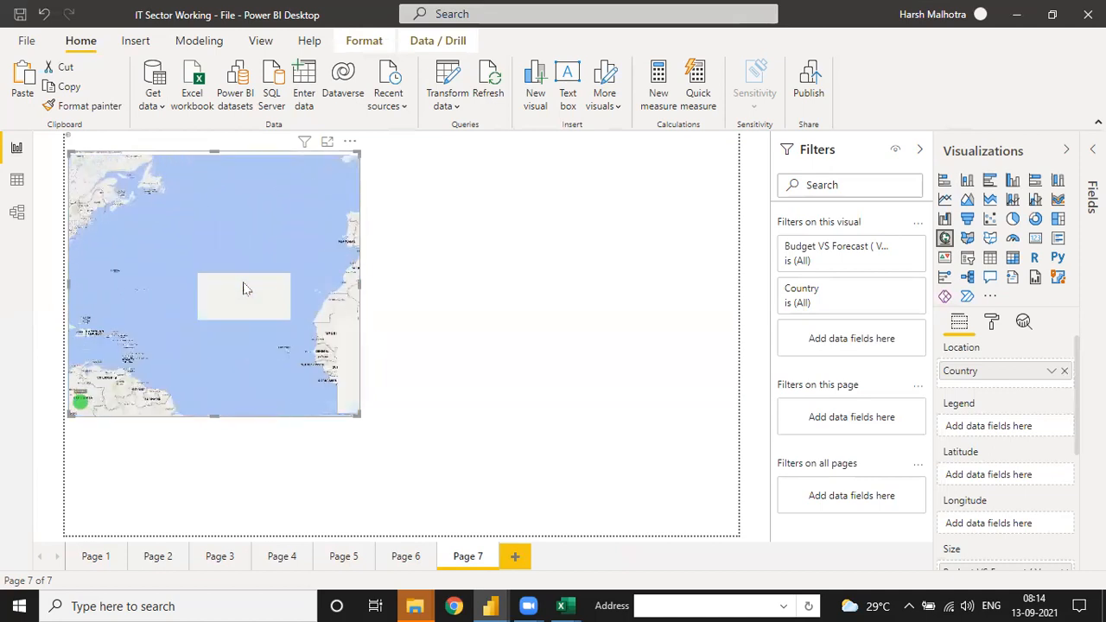
{"action": "scroll", "coordinate": [239, 292], "scroll_direction": "down", "scroll_amount": 2}
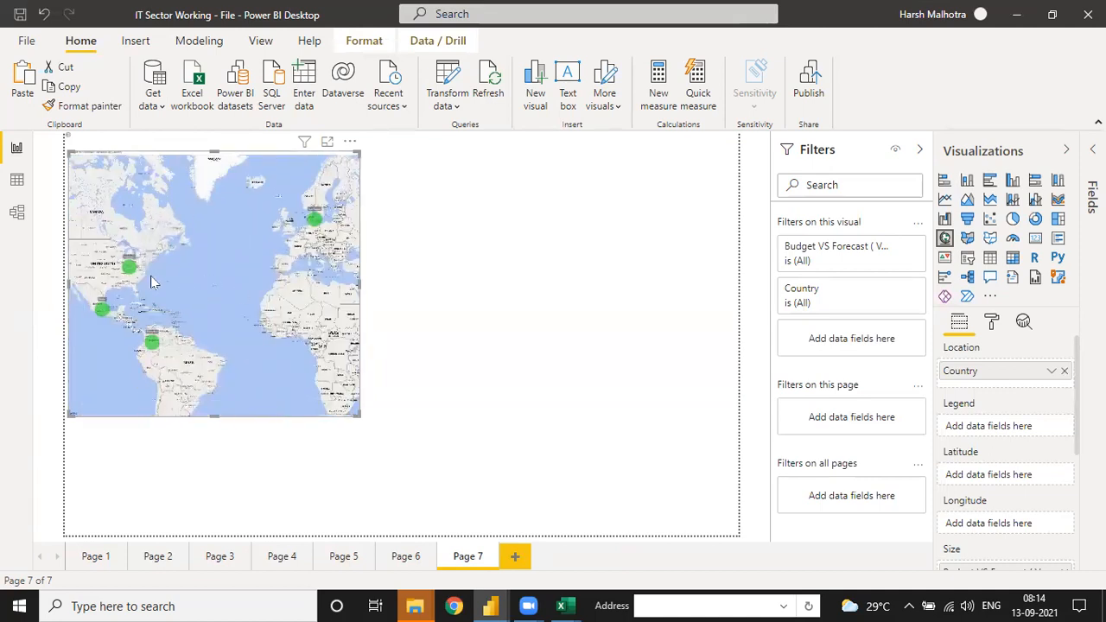
{"action": "scroll", "coordinate": [122, 270], "scroll_direction": "up", "scroll_amount": 2}
{"action": "scroll", "coordinate": [103, 260], "scroll_direction": "up", "scroll_amount": 3}
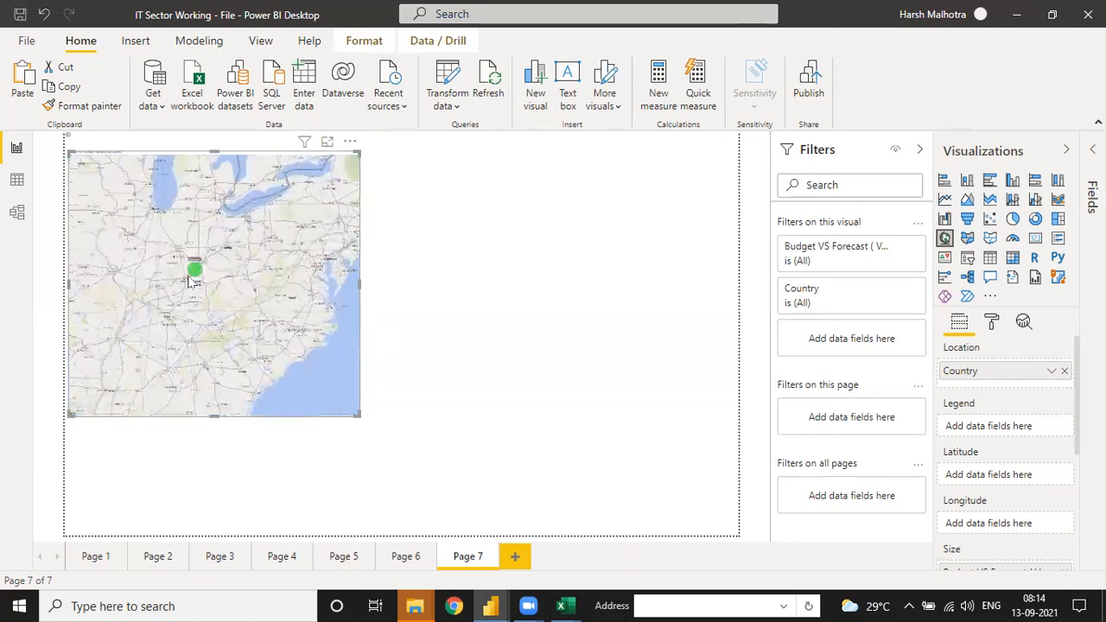
Step: Move the map visual down and inward from the page corner, and zoom its content back out to the Americas
{"action": "left_click_drag", "start_coordinate": [348, 150], "coordinate": [368, 190]}
{"action": "scroll", "coordinate": [228, 303], "scroll_direction": "down", "scroll_amount": 1}
{"action": "scroll", "coordinate": [228, 303], "scroll_direction": "down", "scroll_amount": 1}
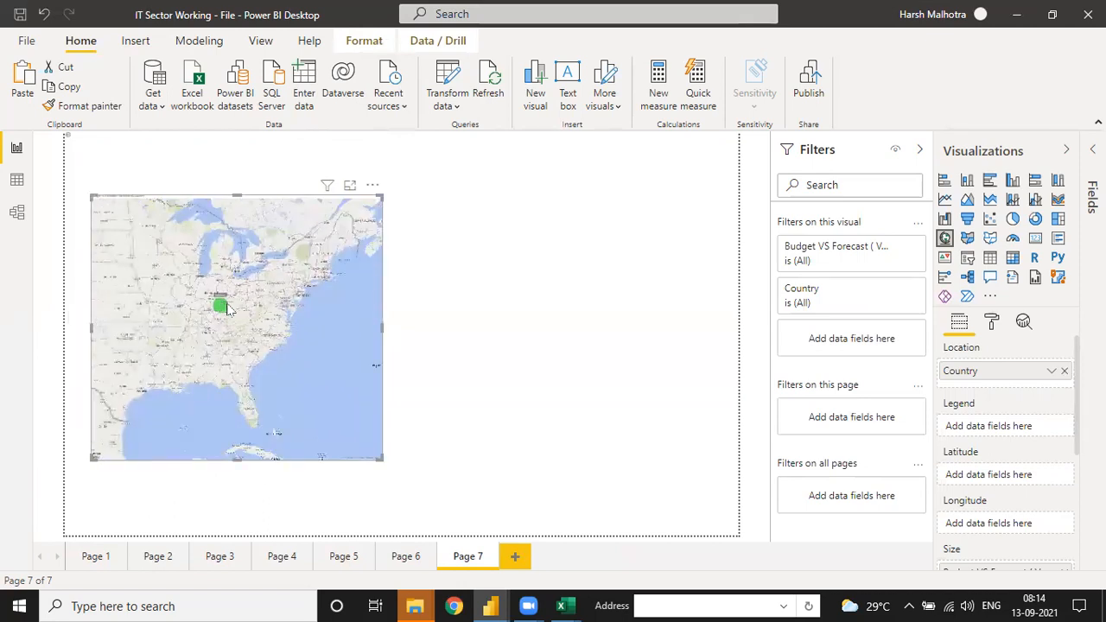
{"action": "scroll", "coordinate": [230, 311], "scroll_direction": "down", "scroll_amount": 1}
{"action": "scroll", "coordinate": [250, 380], "scroll_direction": "down", "scroll_amount": 1}
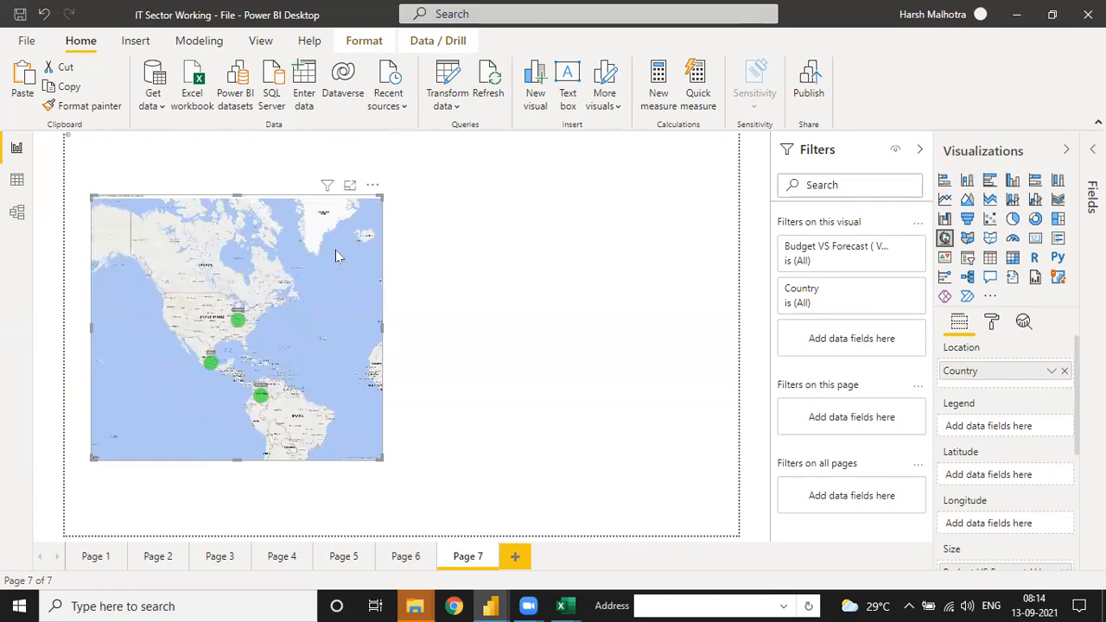
Step: Convert the map to a table and back to a map, shrinking the visual to a small portrait rectangle
{"action": "scroll", "coordinate": [252, 344], "scroll_direction": "up", "scroll_amount": 1}
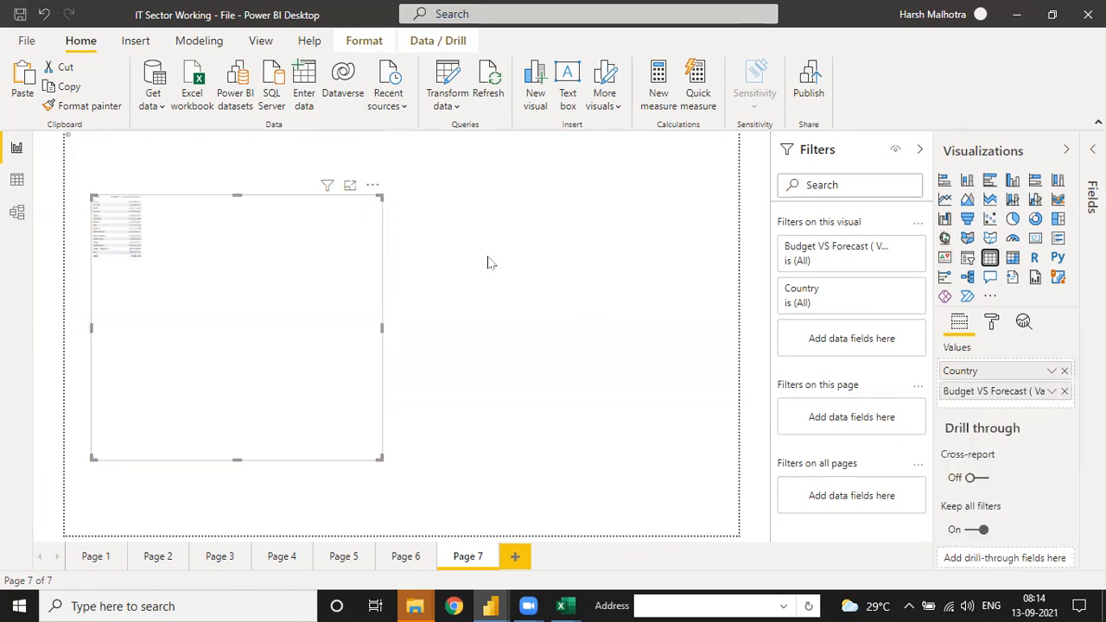
{"action": "left_click_drag", "start_coordinate": [378, 457], "coordinate": [196, 311]}
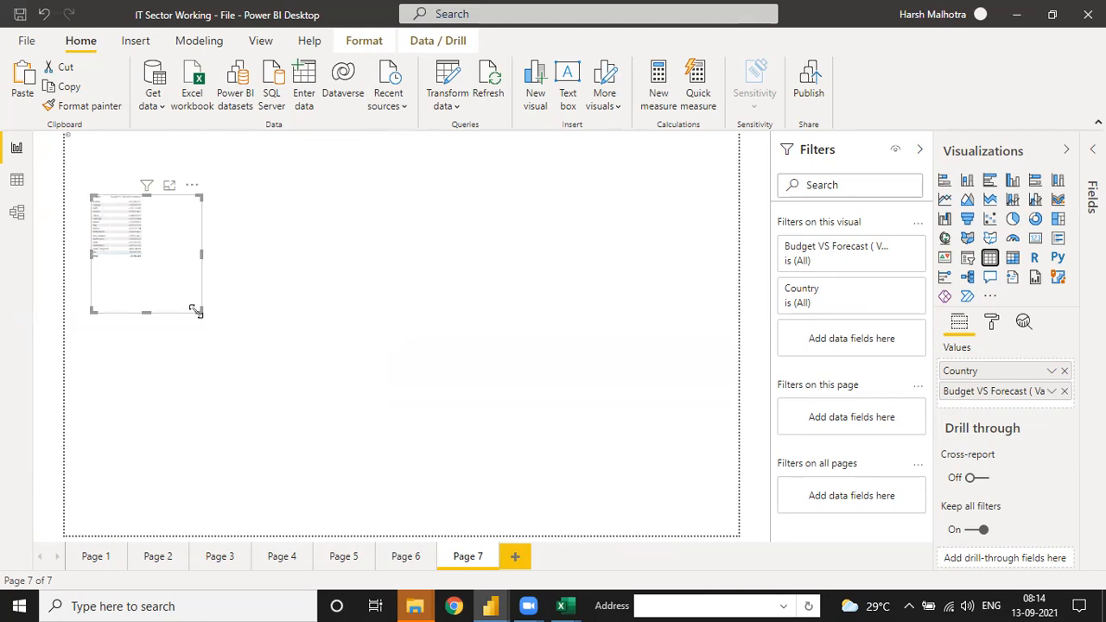
{"action": "left_click", "coordinate": [945, 240]}
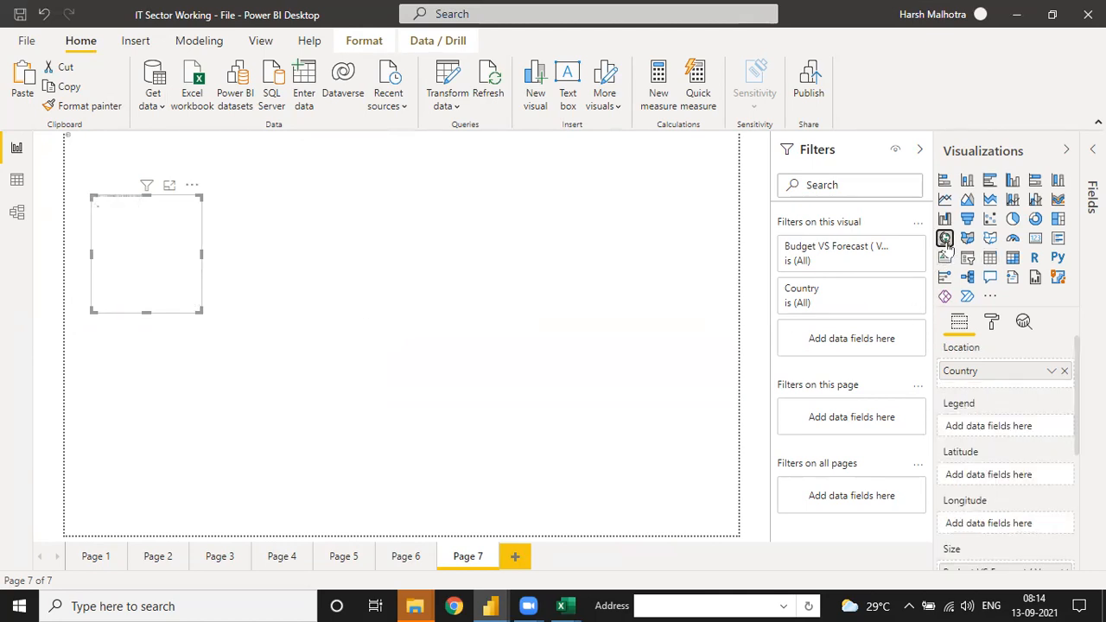
{"action": "left_click_drag", "start_coordinate": [202, 310], "coordinate": [215, 367]}
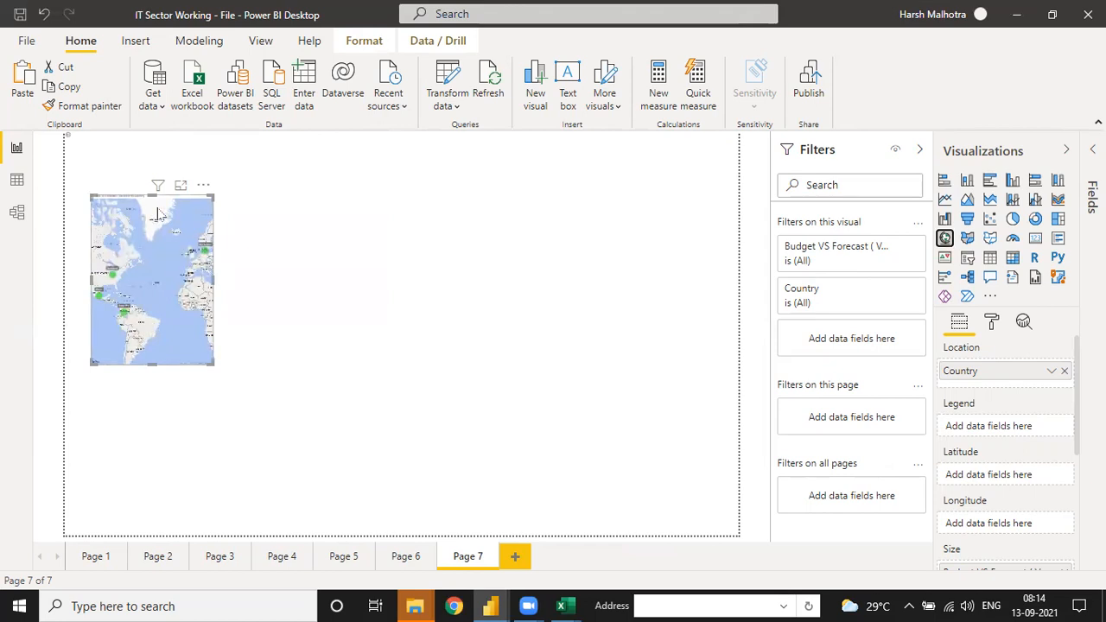
Step: Add an empty table visual beside the map on Page 7 and align its upper edge with the map's
{"action": "left_click", "coordinate": [303, 242]}
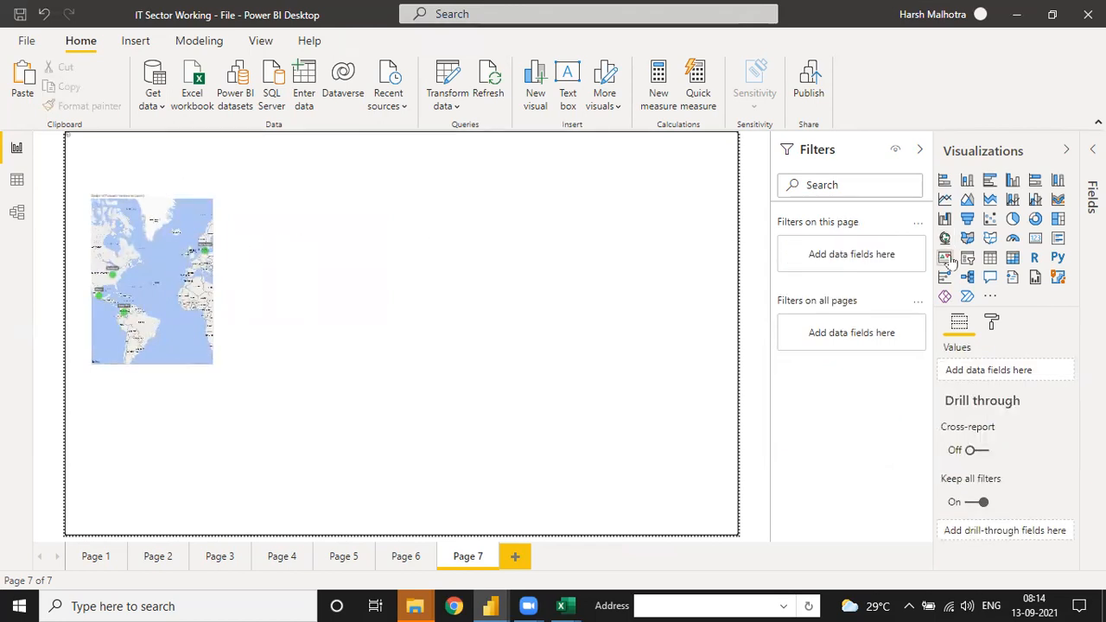
{"action": "left_click", "coordinate": [990, 257]}
{"action": "left_click_drag", "start_coordinate": [129, 182], "coordinate": [273, 353]}
{"action": "left_click_drag", "start_coordinate": [296, 277], "coordinate": [376, 280]}
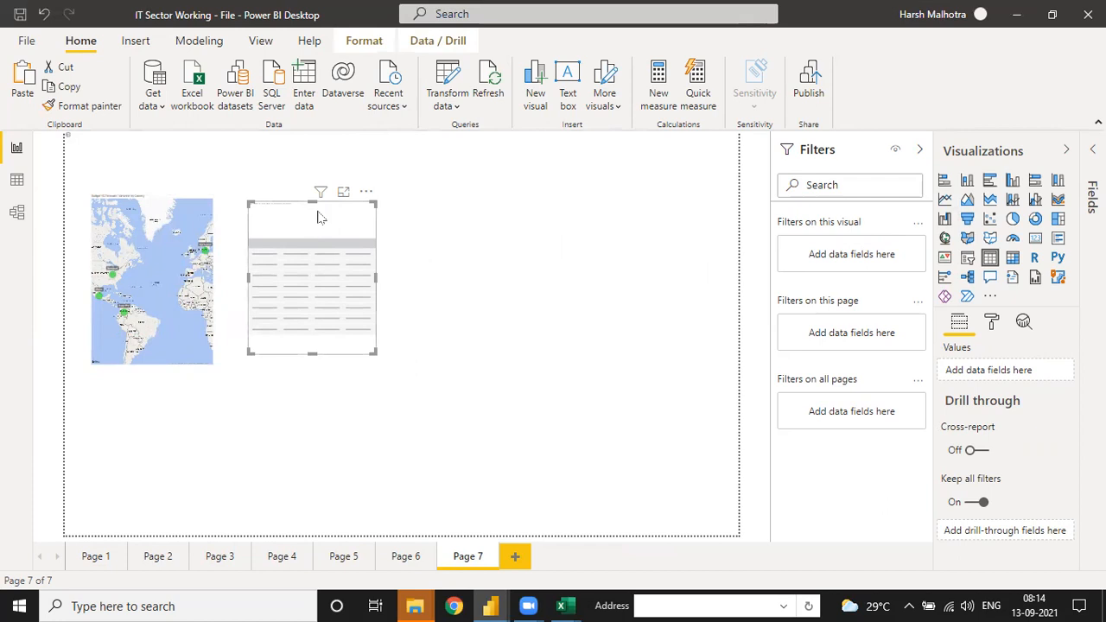
{"action": "left_click_drag", "start_coordinate": [313, 204], "coordinate": [315, 197]}
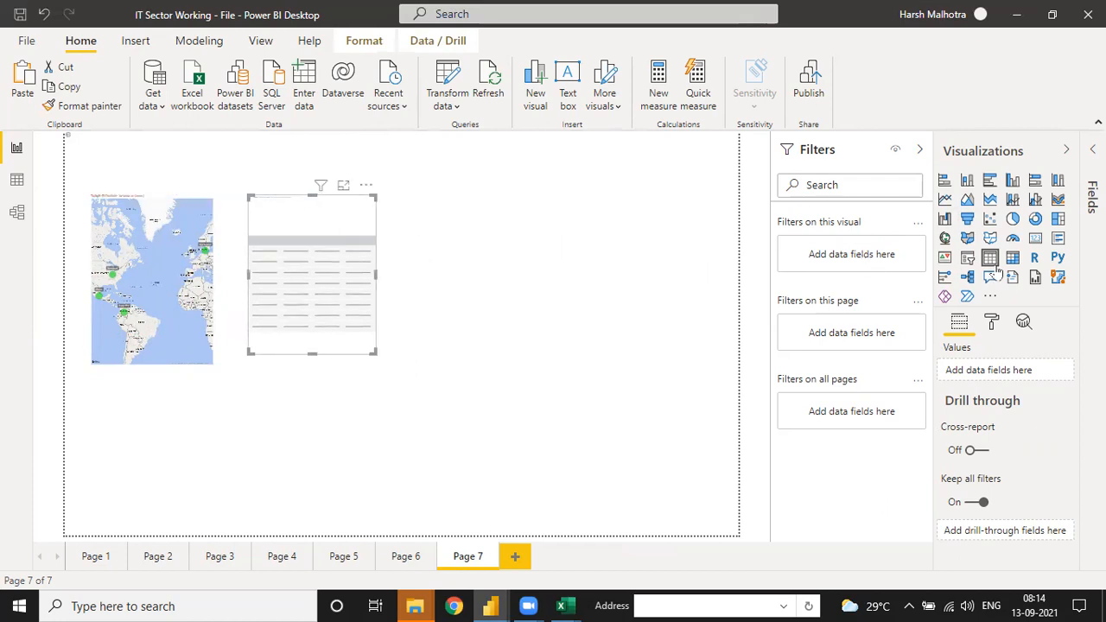
Step: Open the Fields pane and change the page size type of Page 7 to 16:9
{"action": "left_click", "coordinate": [1092, 149]}
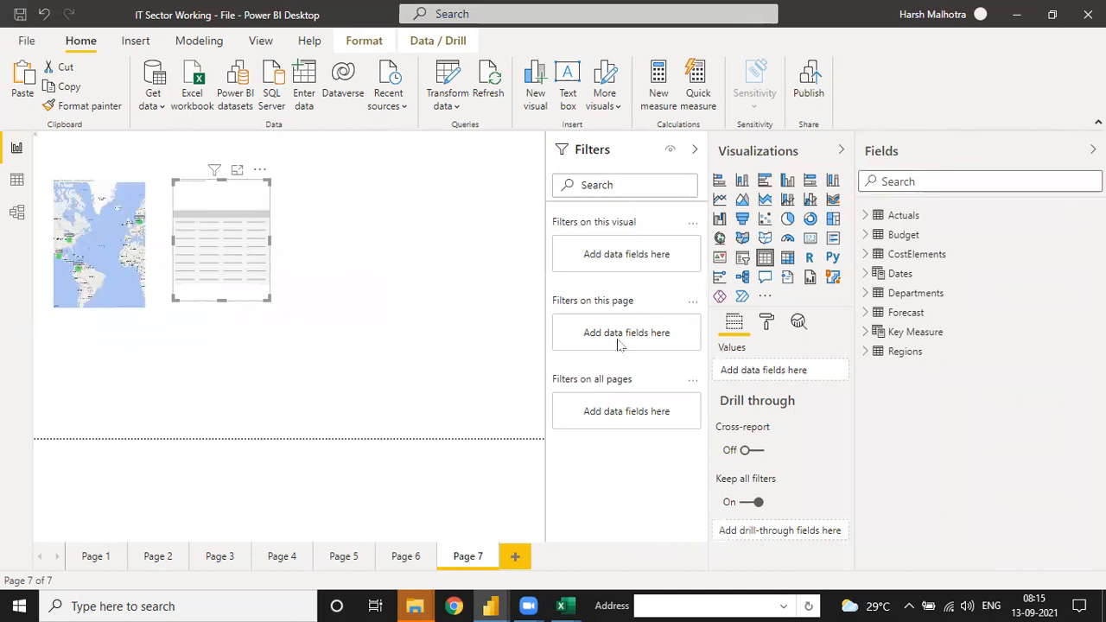
{"action": "left_click", "coordinate": [766, 324]}
{"action": "left_click", "coordinate": [513, 298]}
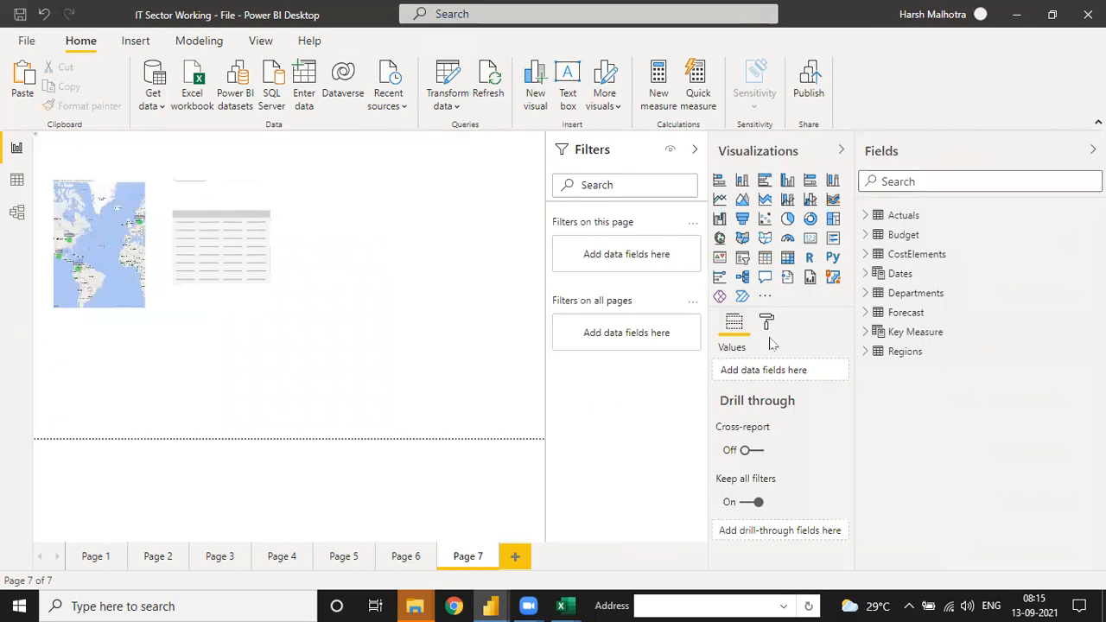
{"action": "left_click", "coordinate": [769, 327]}
{"action": "left_click", "coordinate": [721, 415]}
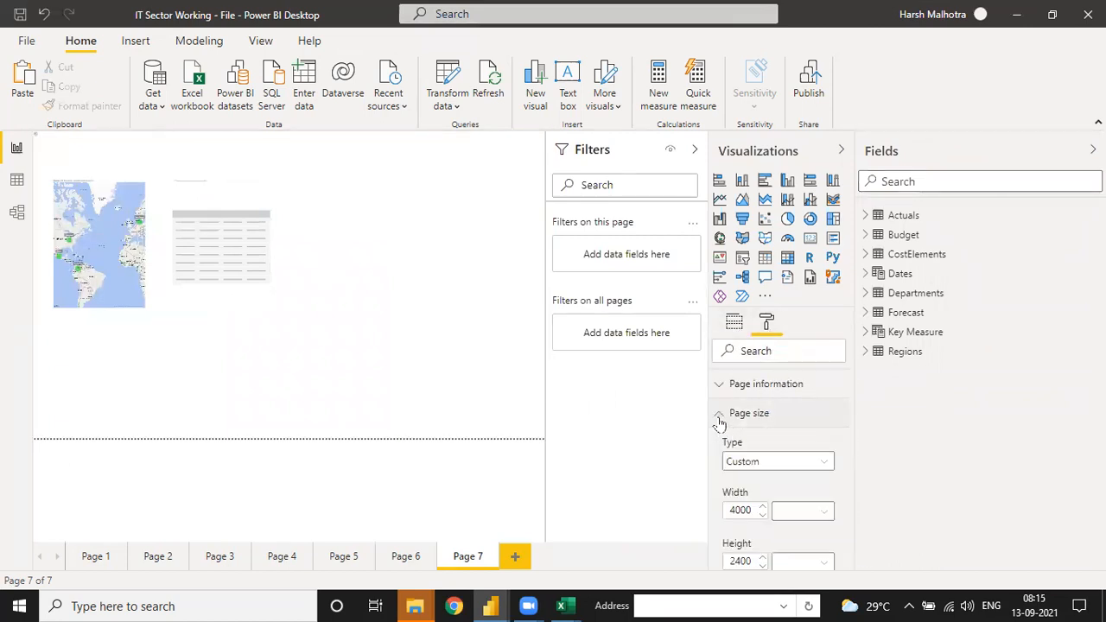
{"action": "left_click", "coordinate": [748, 465]}
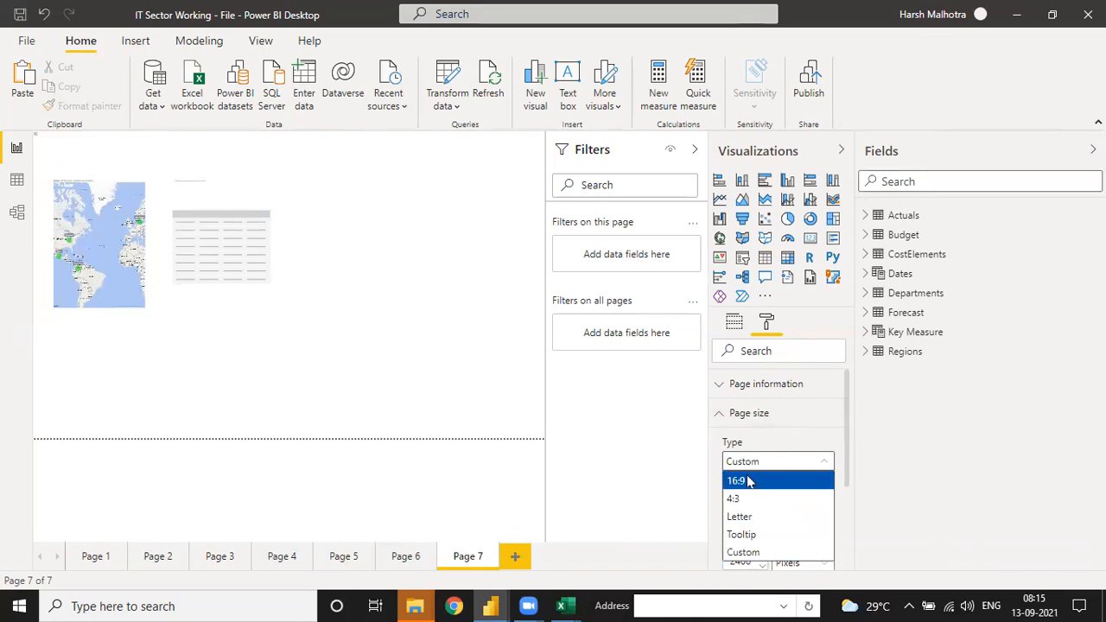
{"action": "left_click", "coordinate": [748, 482]}
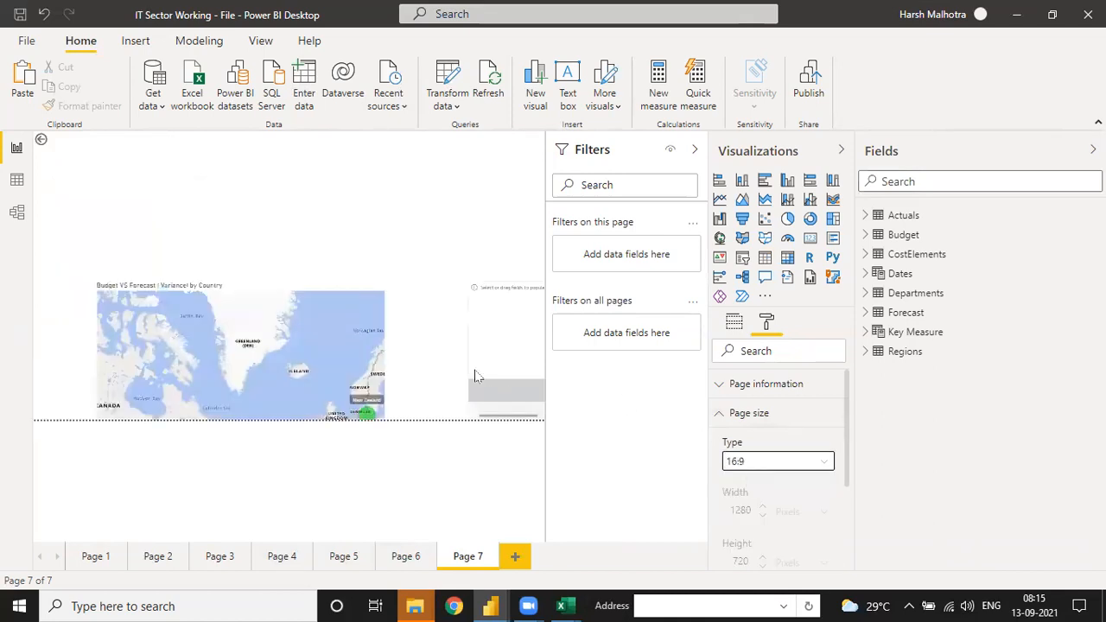
Step: Collapse the Filters and Visualizations panes, and delete the empty table visual from Page 7
{"action": "left_click", "coordinate": [692, 153]}
{"action": "left_click", "coordinate": [841, 151]}
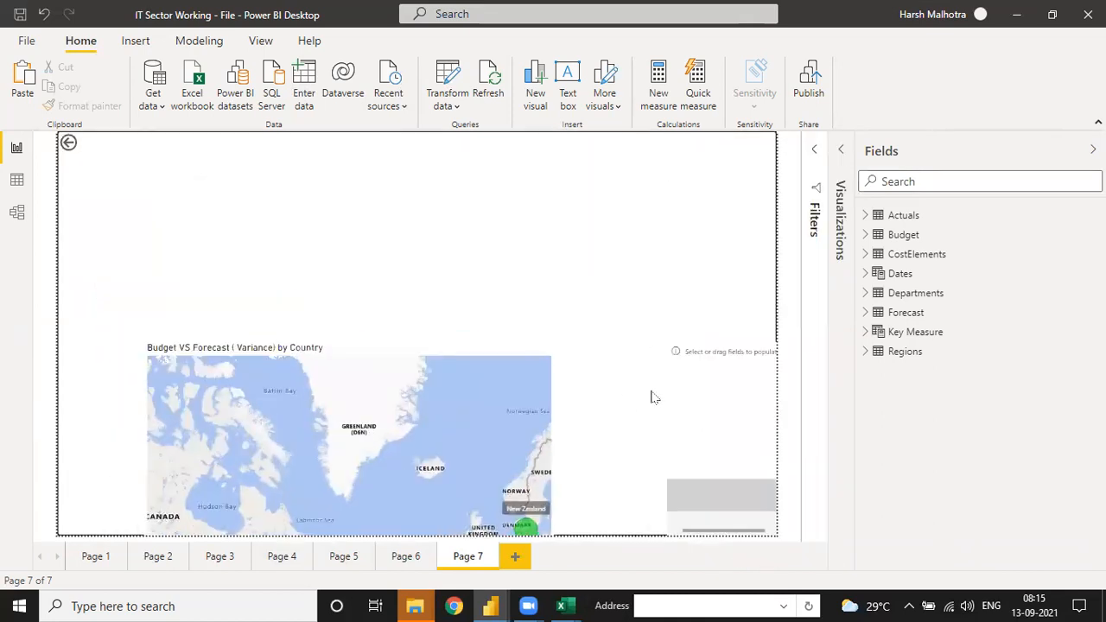
{"action": "left_click", "coordinate": [684, 415]}
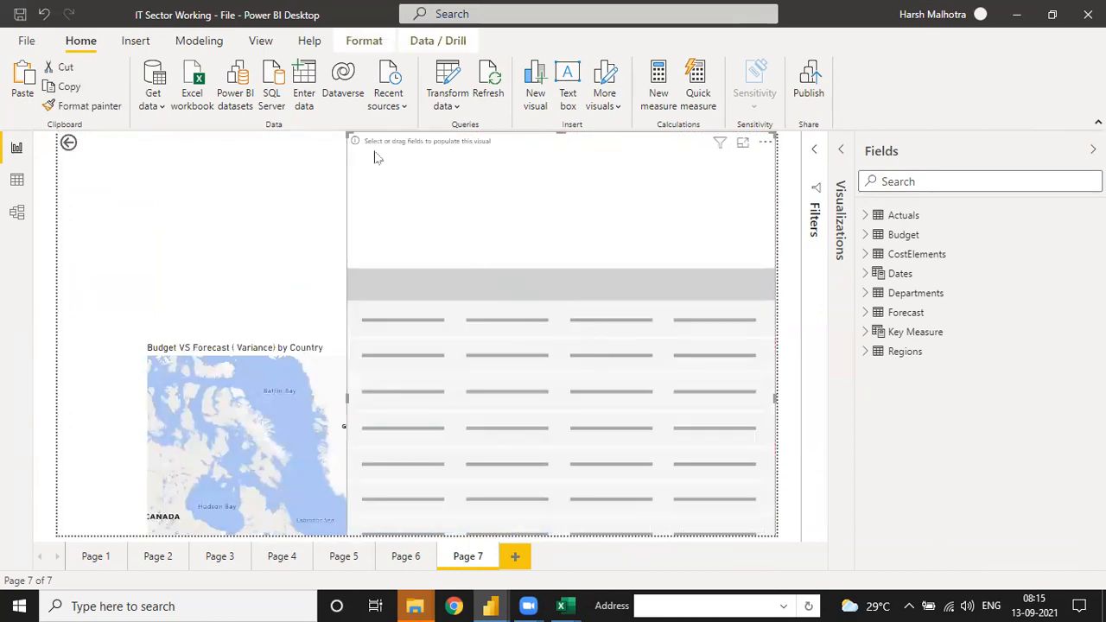
{"action": "left_click_drag", "start_coordinate": [345, 135], "coordinate": [397, 172]}
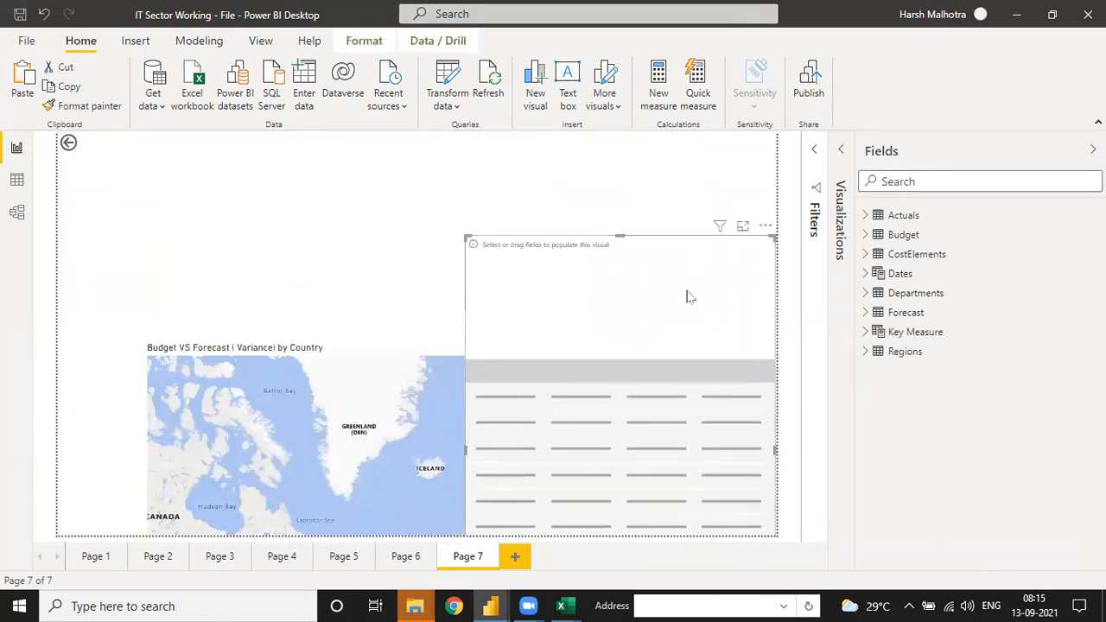
{"action": "left_click", "coordinate": [766, 226]}
{"action": "key", "text": "Escape"}
{"action": "key", "text": "Delete"}
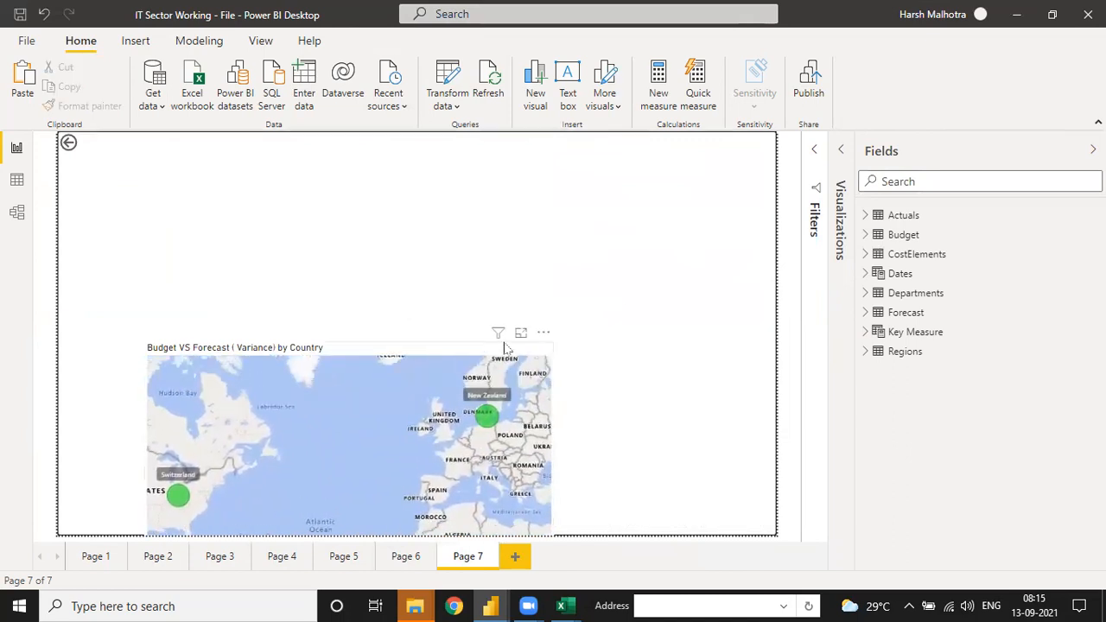
Step: Move the Budget VS Forecast variance map up to the page's upper edge and deselect it
{"action": "left_click_drag", "start_coordinate": [472, 349], "coordinate": [431, 231]}
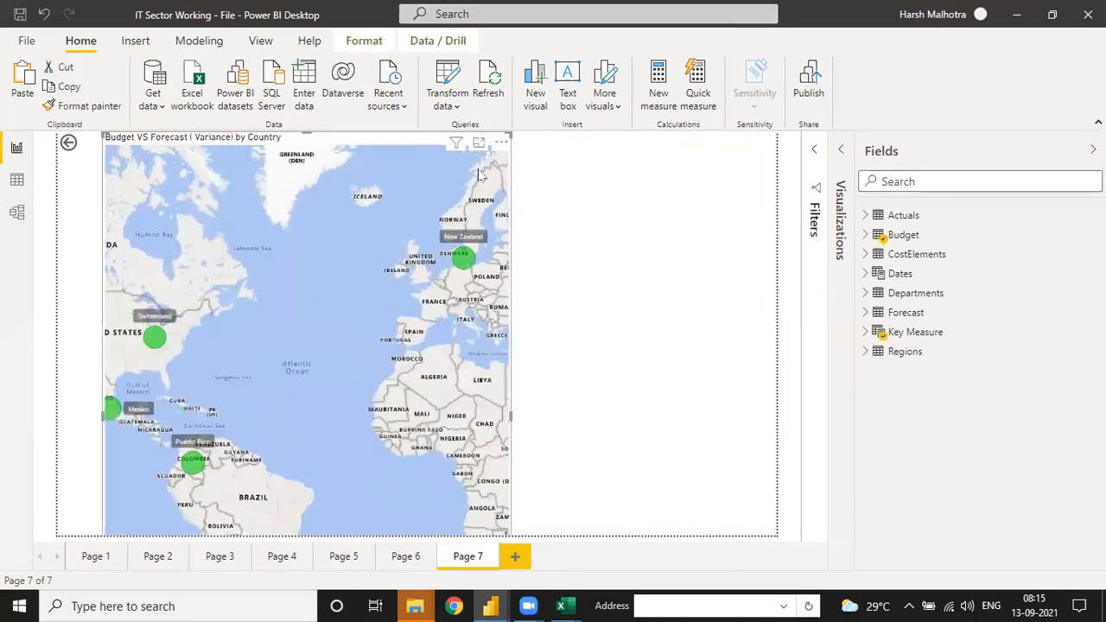
{"action": "left_click", "coordinate": [502, 142]}
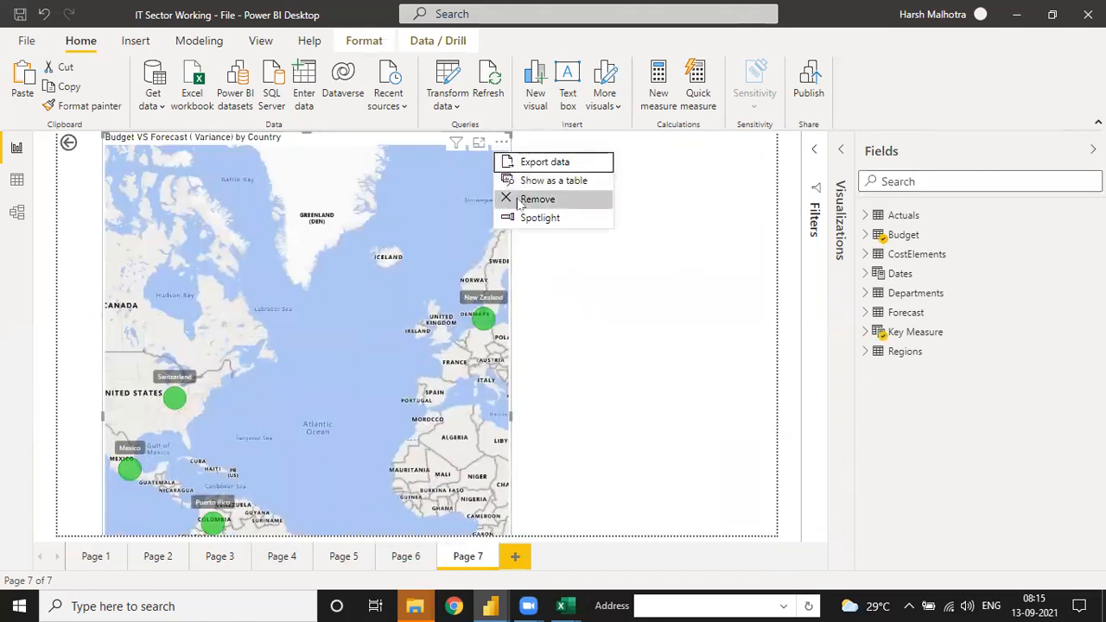
{"action": "left_click", "coordinate": [562, 338]}
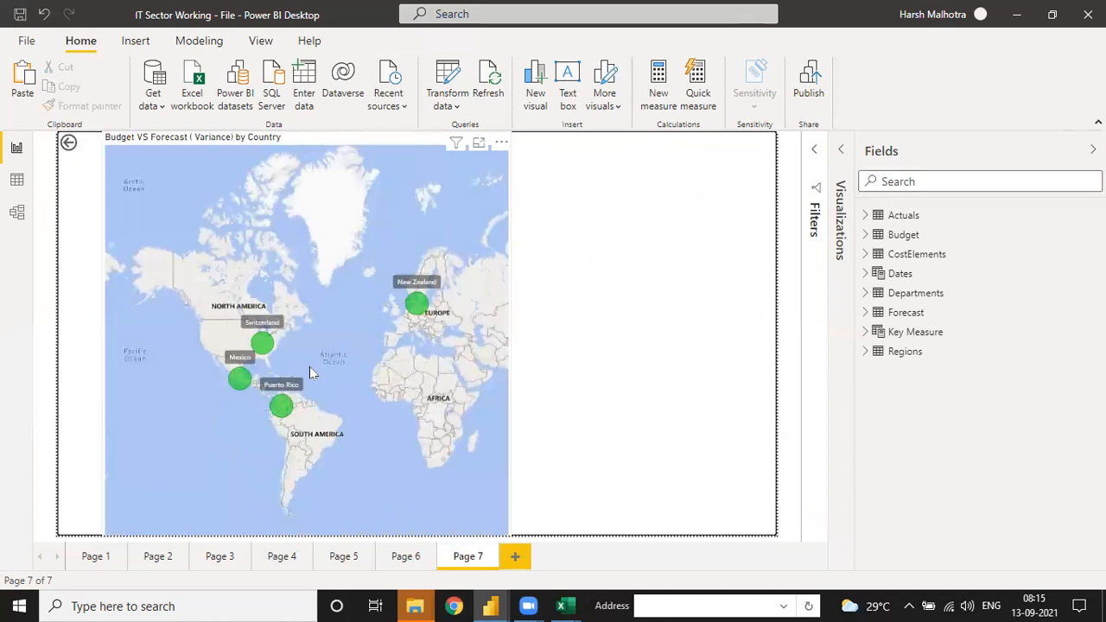